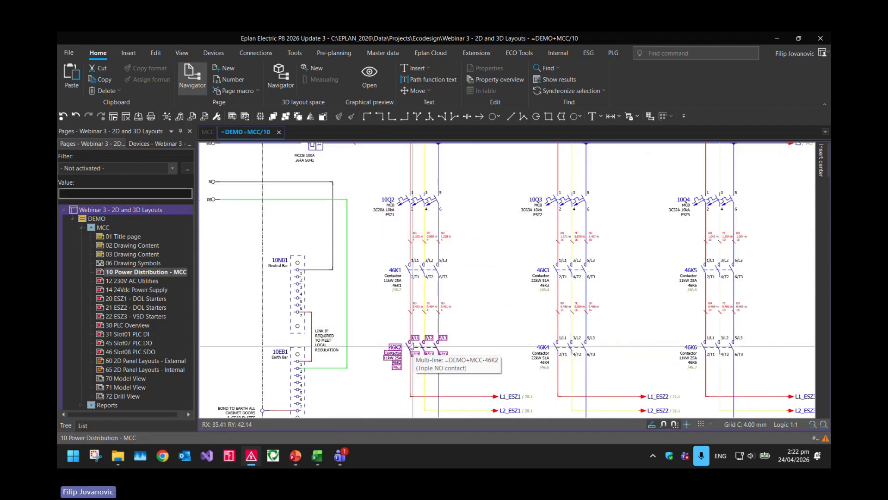
# Step: Review the schematic pages in sequence from 10 Power Distribution - MCC to 30 PLC Overview
pyautogui.scroll(-4, 478, 307)
pyautogui.press('pagedown')
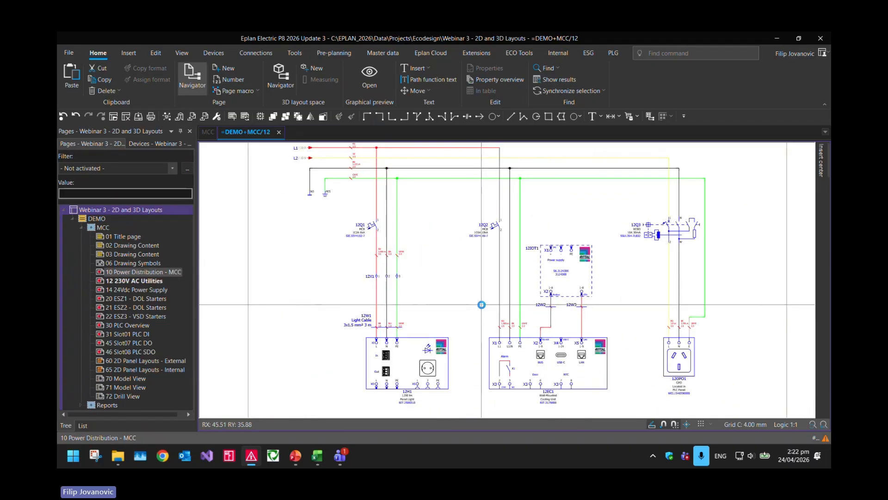
pyautogui.scroll(1, 447, 284)
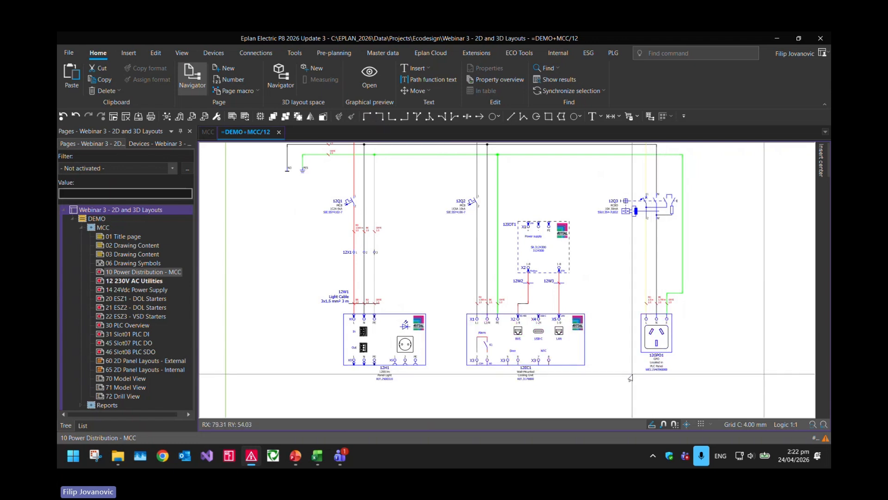
pyautogui.press('pagedown')
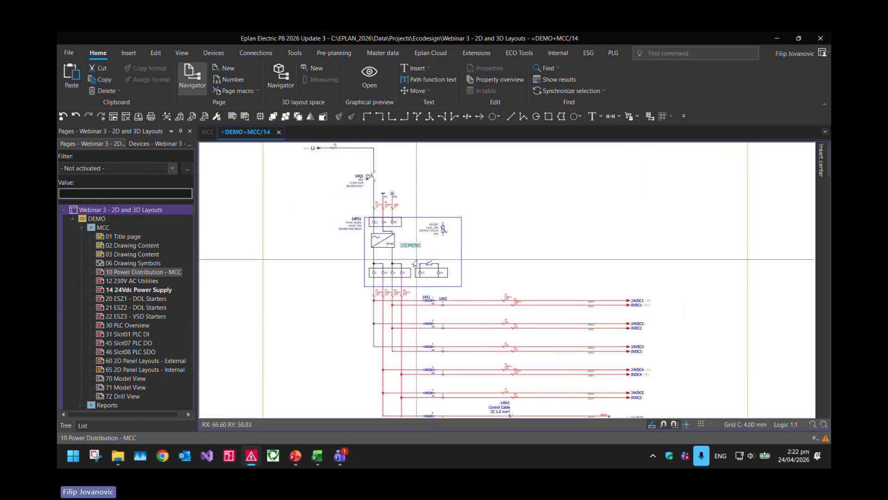
pyautogui.press('pagedown')
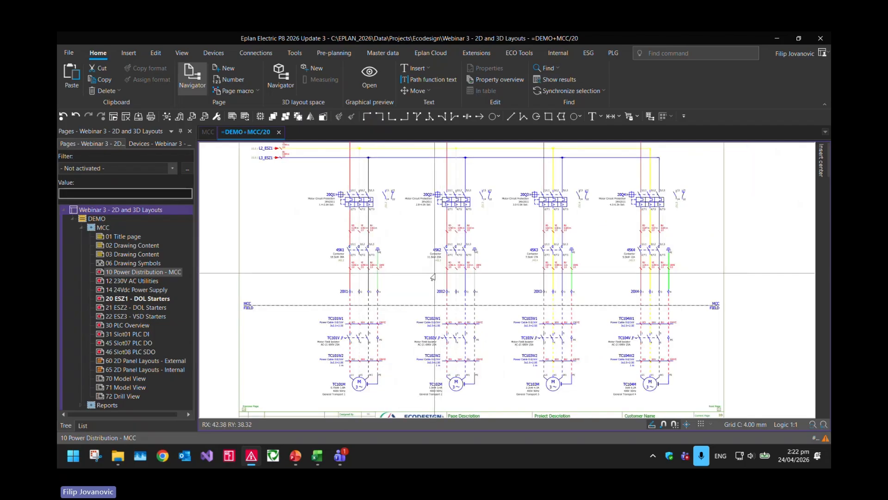
pyautogui.press('pagedown')
pyautogui.press('pagedown')
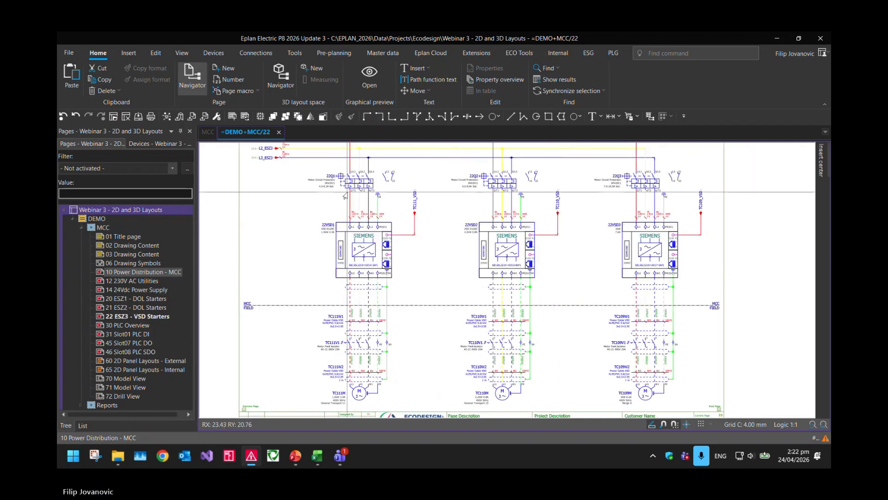
pyautogui.press('pagedown')
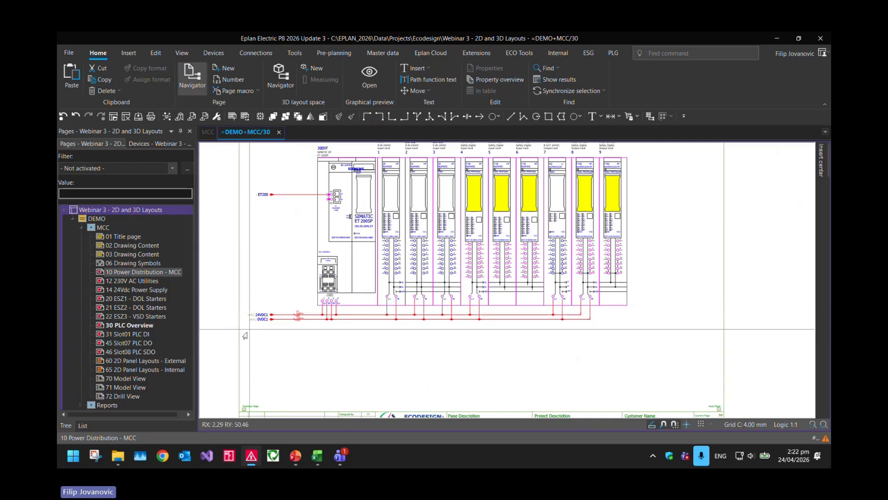
# Step: On page 60 2D Panel Layouts - External, draw a 2D mounting panel enclosing the whole plot frame
pyautogui.click(152, 360)
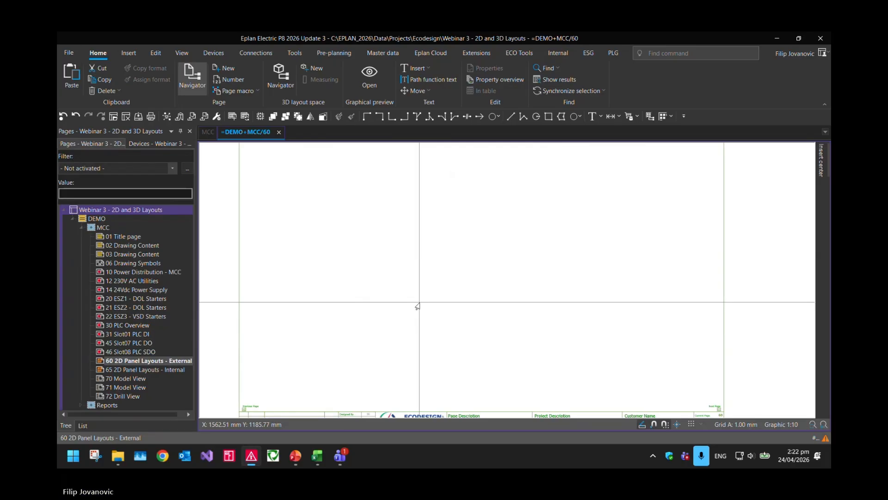
pyautogui.scroll(-3, 418, 306)
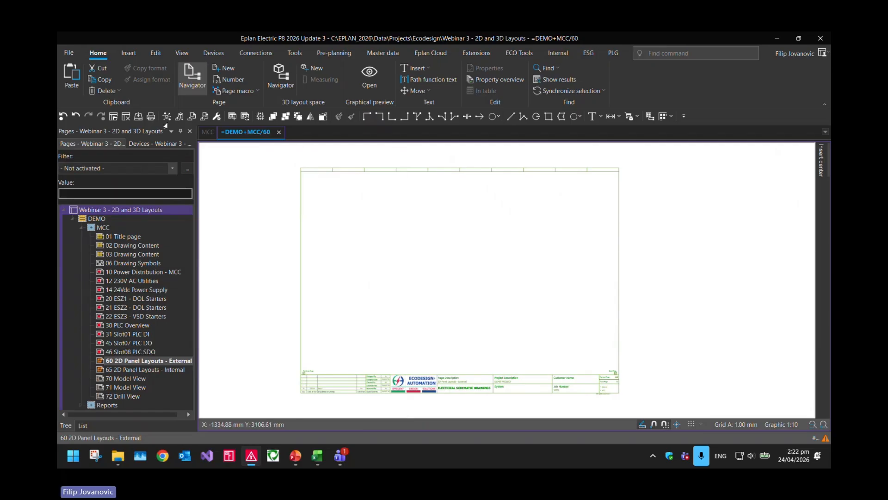
pyautogui.click(128, 53)
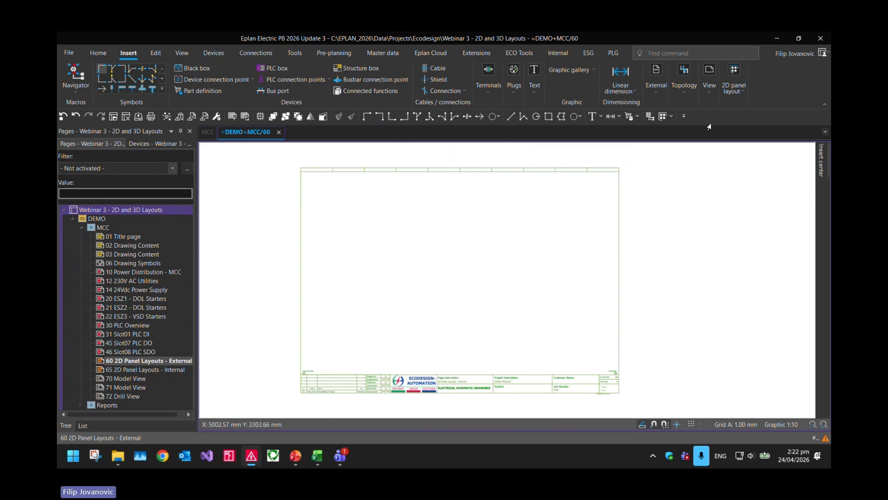
pyautogui.click(731, 97)
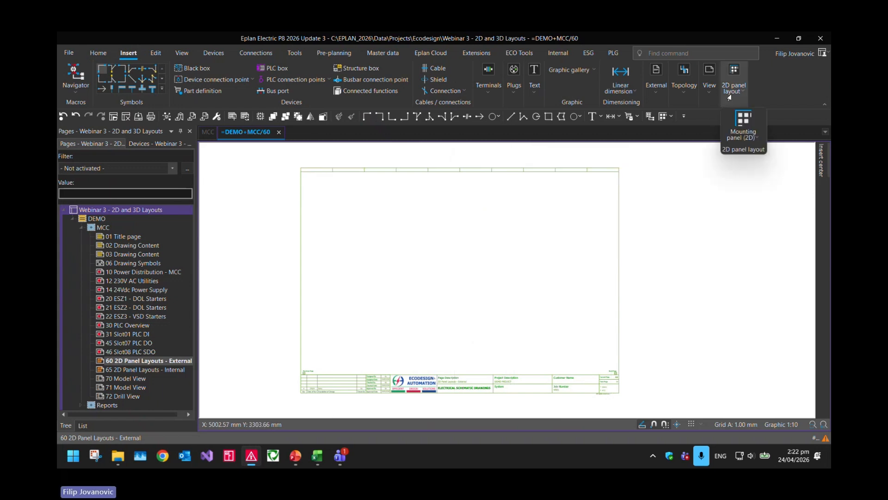
pyautogui.click(735, 122)
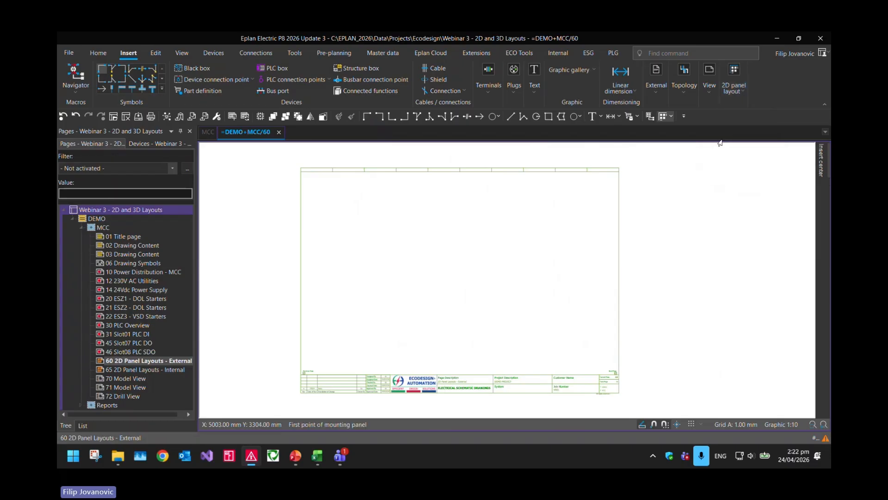
pyautogui.scroll(-2, 447, 243)
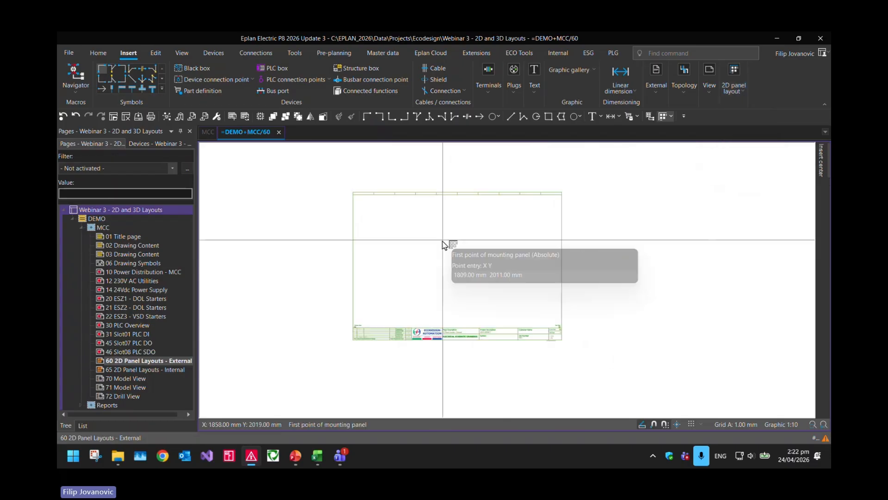
pyautogui.click(311, 192)
pyautogui.click(624, 369)
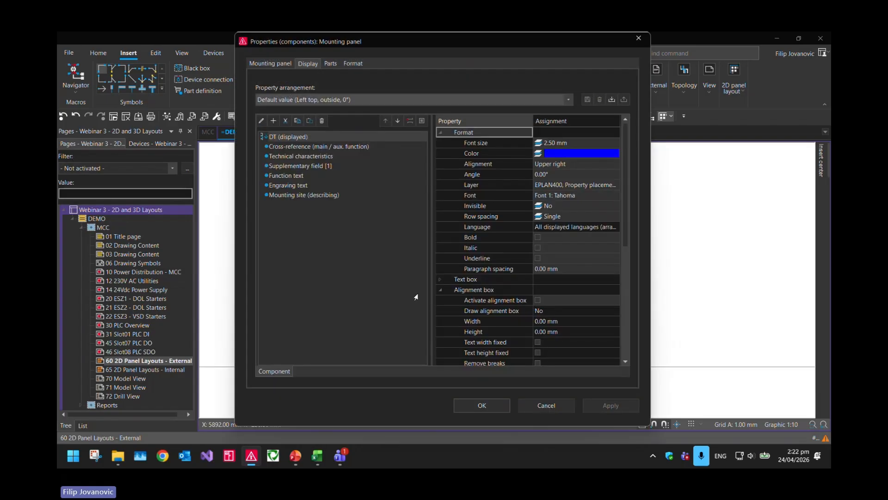
# Step: Set the mounting panel's displayed DT to EXTERNAL with its main function disabled
pyautogui.click(257, 64)
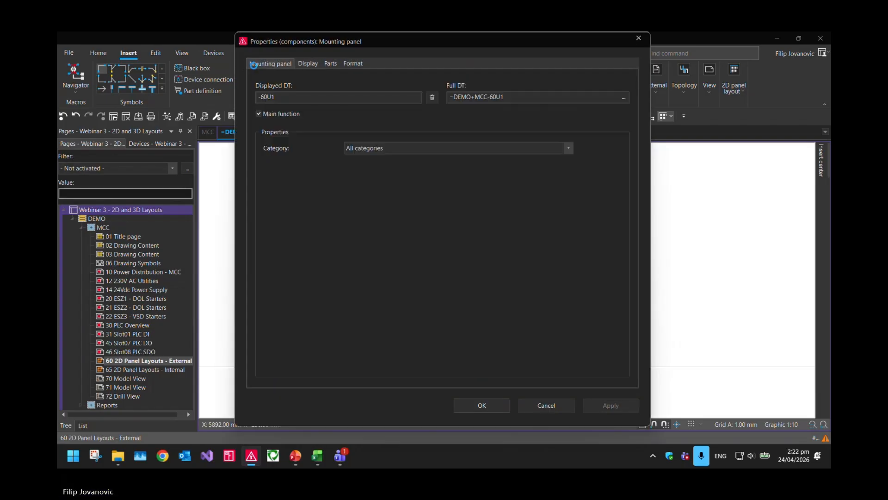
pyautogui.click(267, 115)
pyautogui.doubleClick(295, 99)
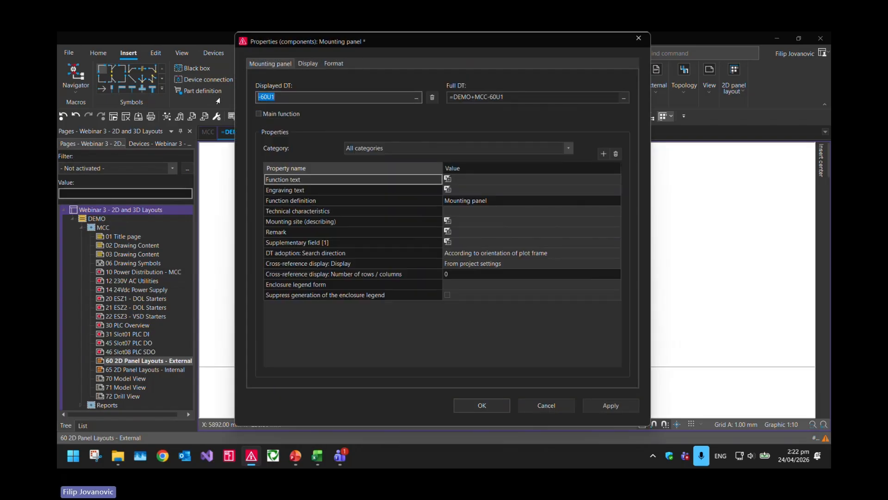
pyautogui.write('EXTERNAL')
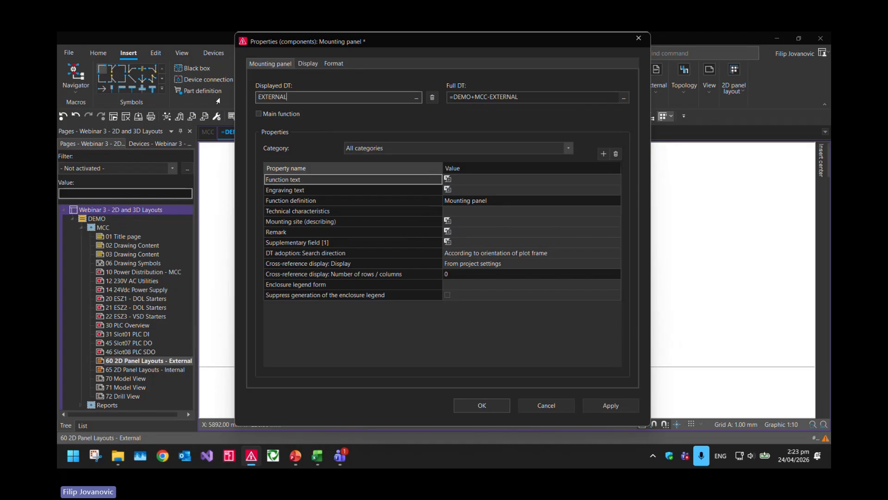
pyautogui.press('Return')
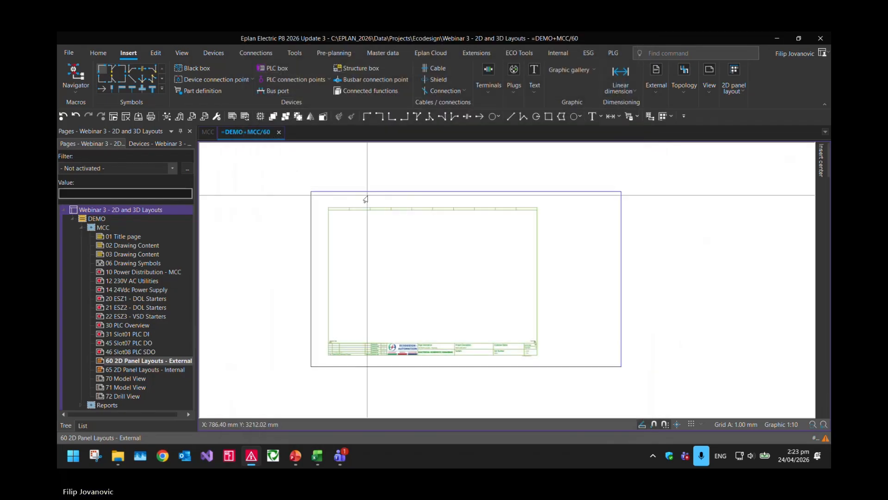
# Step: Examine the parts assigned to the MCC black box on page 10 Power Distribution - MCC
pyautogui.scroll(2, 382, 301)
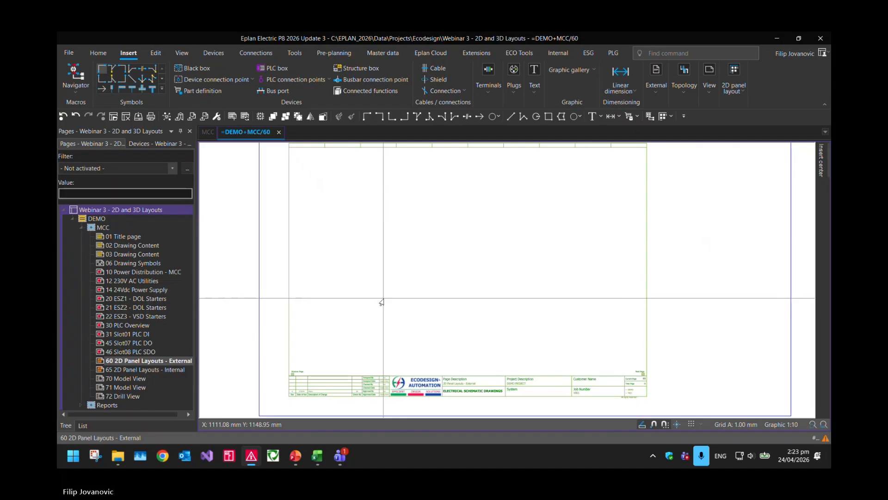
pyautogui.click(156, 272)
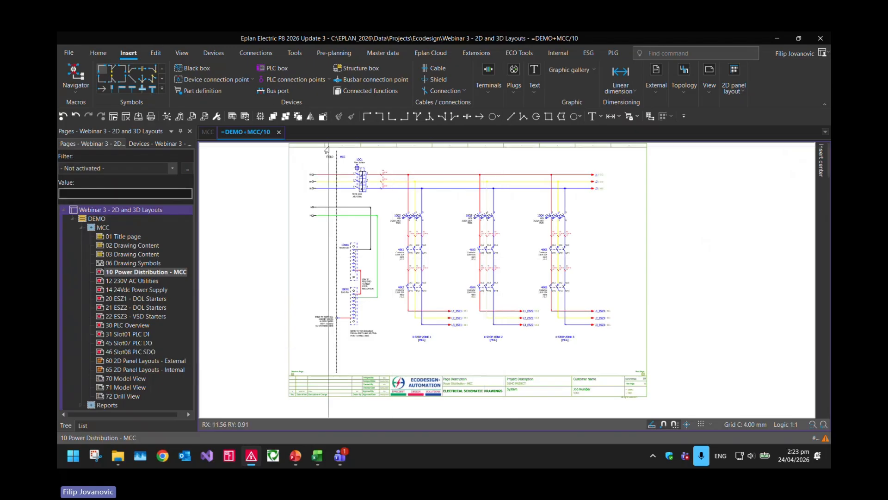
pyautogui.scroll(4, 327, 150)
pyautogui.scroll(3, 327, 150)
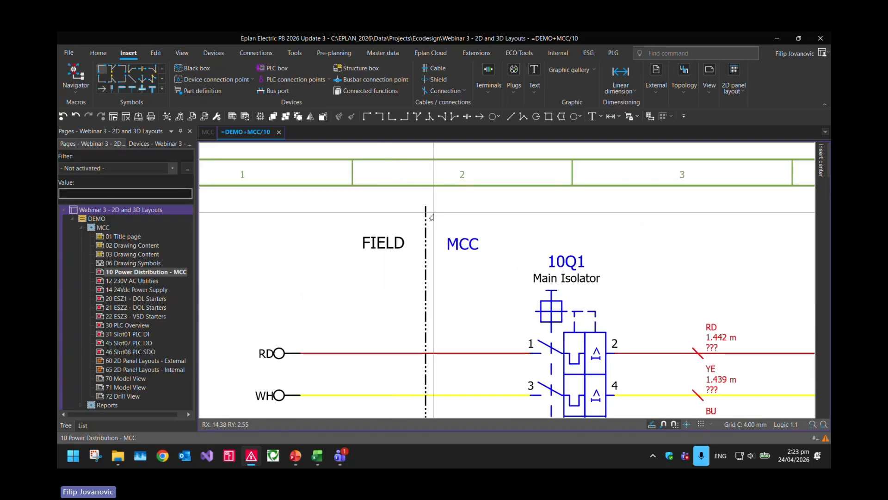
pyautogui.click(451, 245)
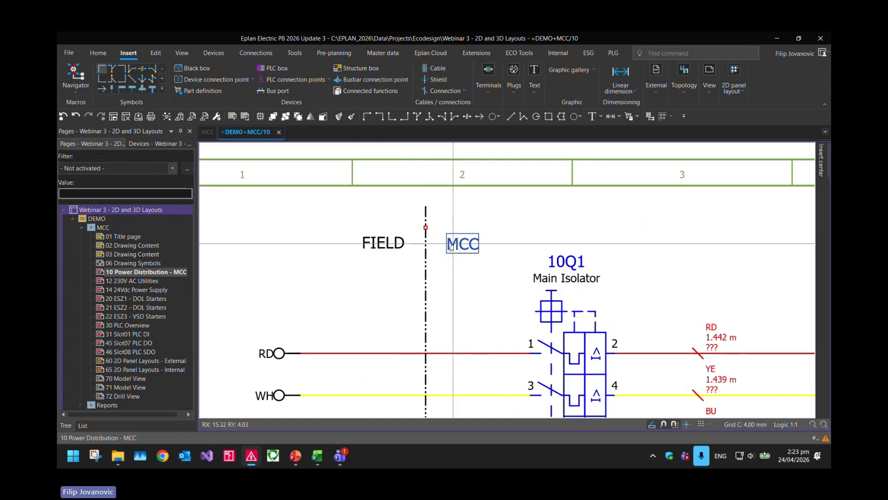
pyautogui.doubleClick(451, 244)
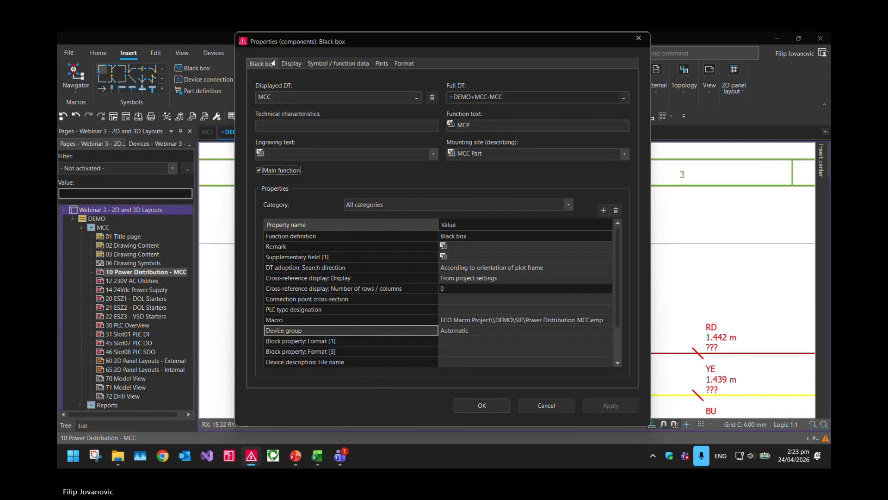
pyautogui.moveTo(333, 43); pyautogui.dragTo(336, 62)
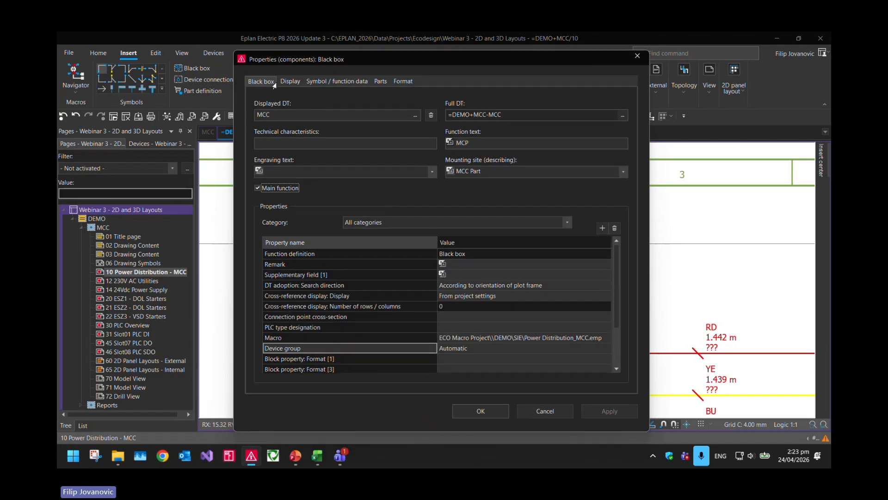
pyautogui.click(376, 87)
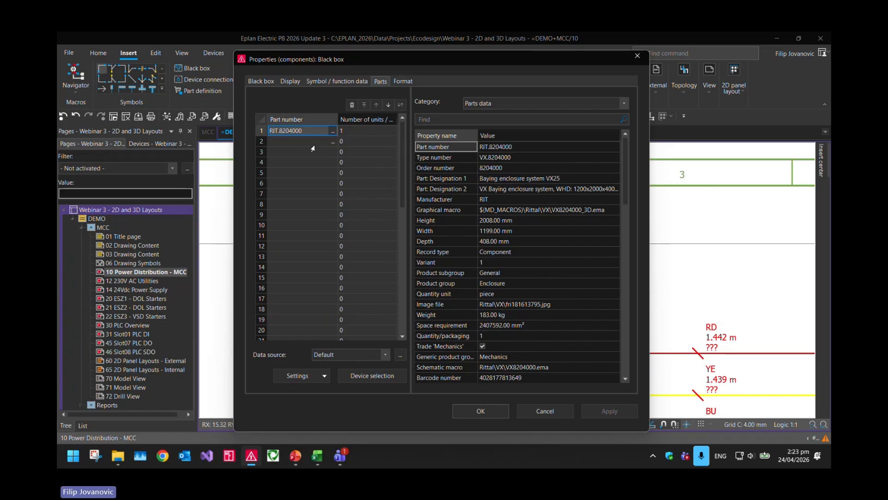
pyautogui.moveTo(312, 146); pyautogui.dragTo(295, 191)
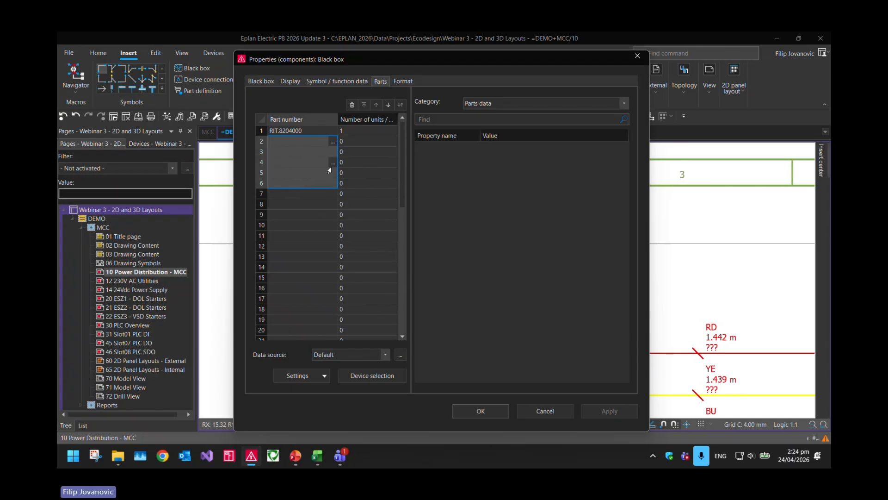
pyautogui.click(481, 411)
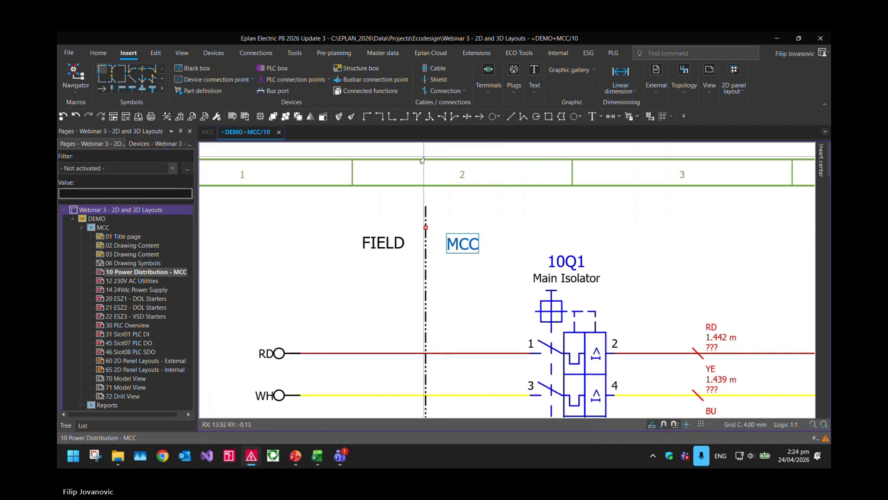
# Step: Return to page 60 2D Panel Layouts - External with the plot frame in view
pyautogui.click(139, 361)
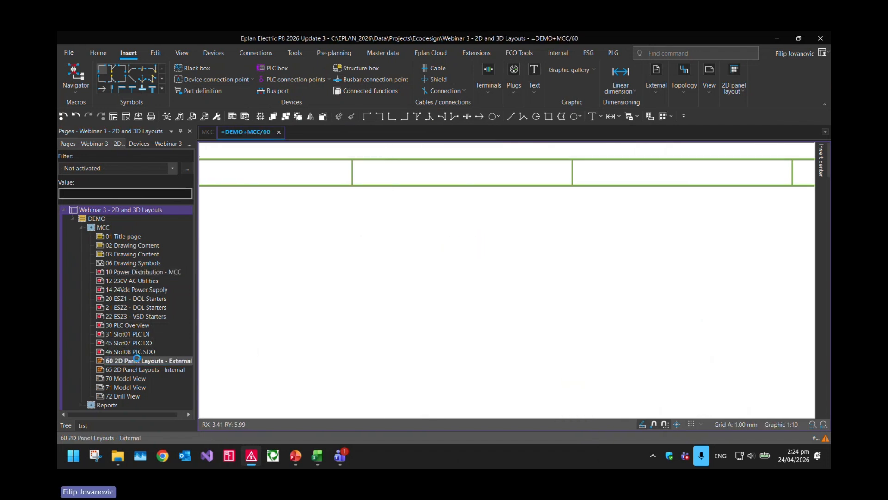
pyautogui.scroll(-5, 490, 213)
pyautogui.moveTo(525, 242); pyautogui.dragTo(386, 221, button='middle')
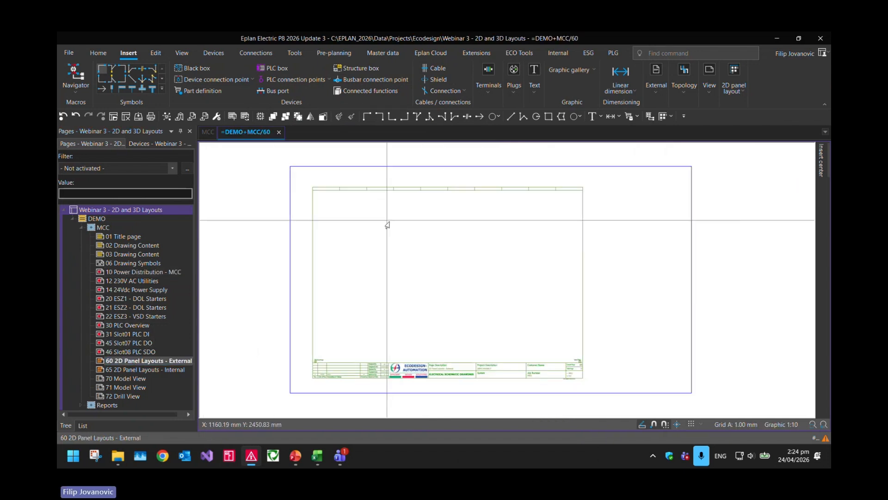
pyautogui.scroll(2, 418, 259)
pyautogui.moveTo(419, 260); pyautogui.dragTo(414, 254, button='middle')
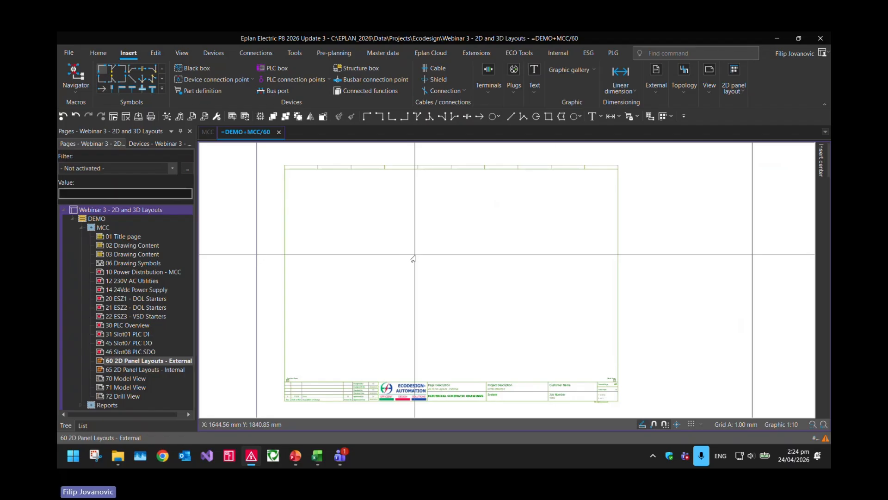
pyautogui.click(734, 78)
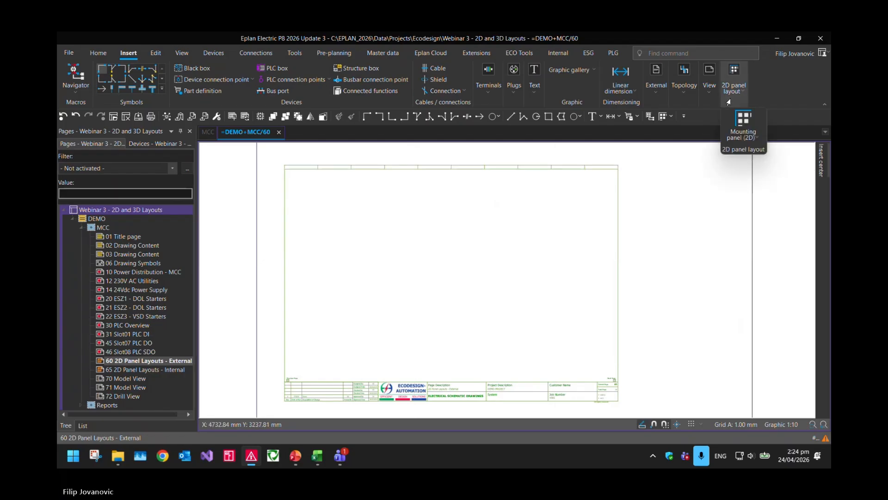
pyautogui.click(742, 139)
pyautogui.click(708, 143)
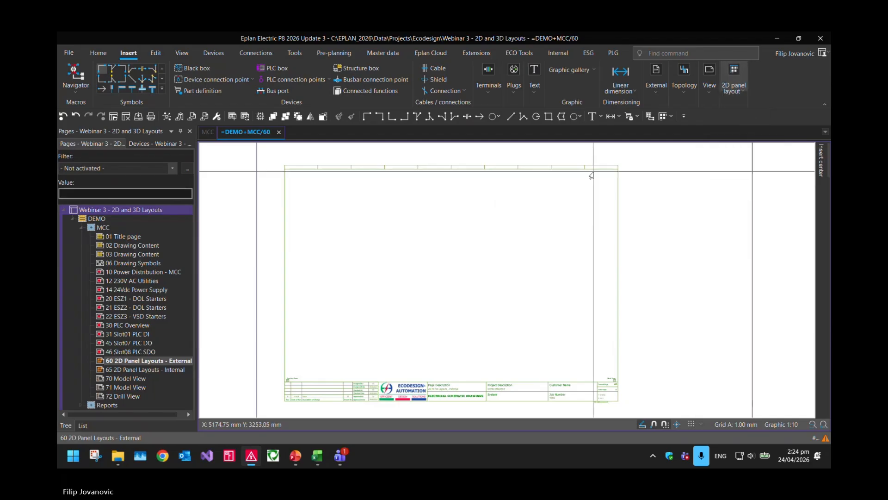
# Step: Open the 2D panel layout navigator and expand the Webinar 3 - 2D and 3D Layouts project
pyautogui.click(182, 52)
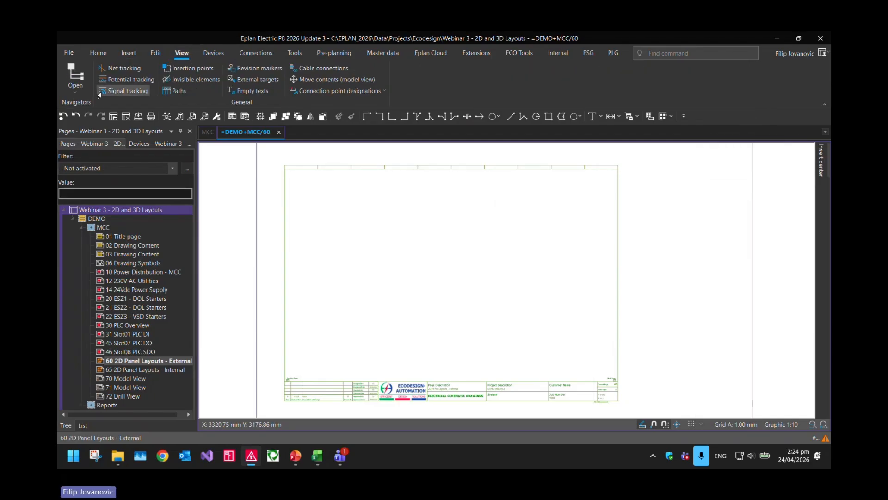
pyautogui.click(73, 89)
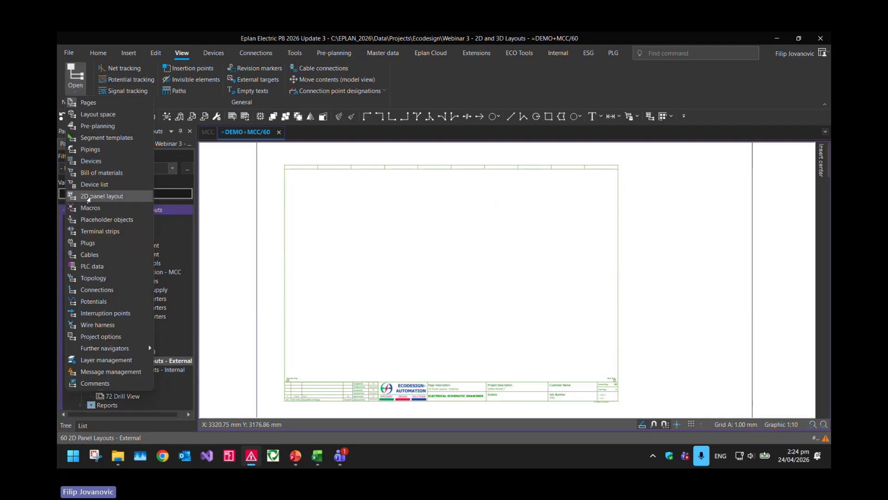
pyautogui.click(101, 197)
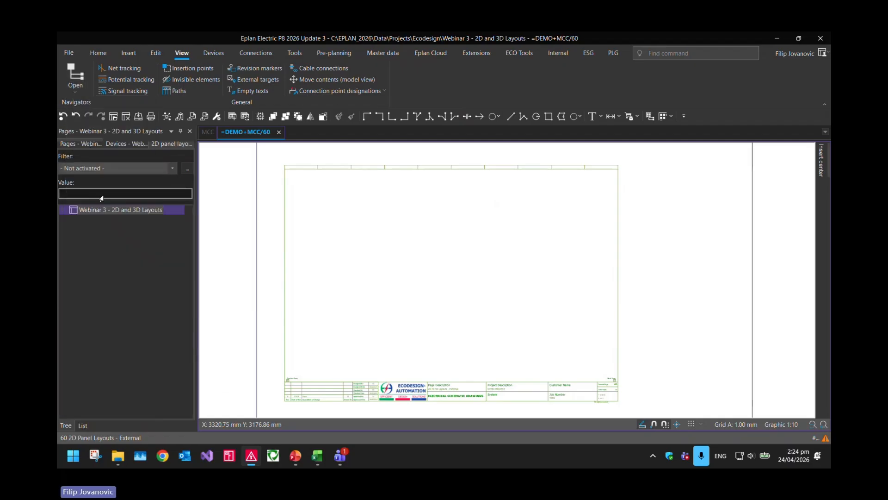
pyautogui.click(63, 210)
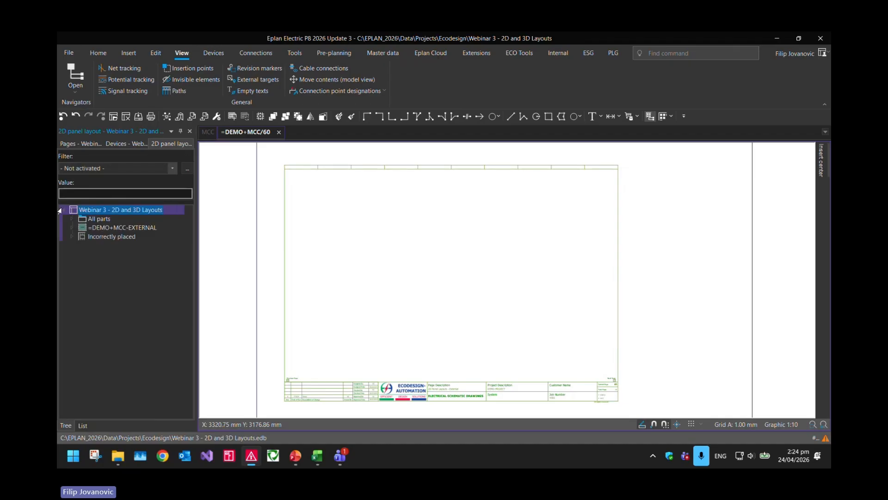
# Step: Locate the MCC device under DEMO > MCC in all parts and place its double-door front view in the middle of the plot frame
pyautogui.click(77, 216)
pyautogui.click(73, 218)
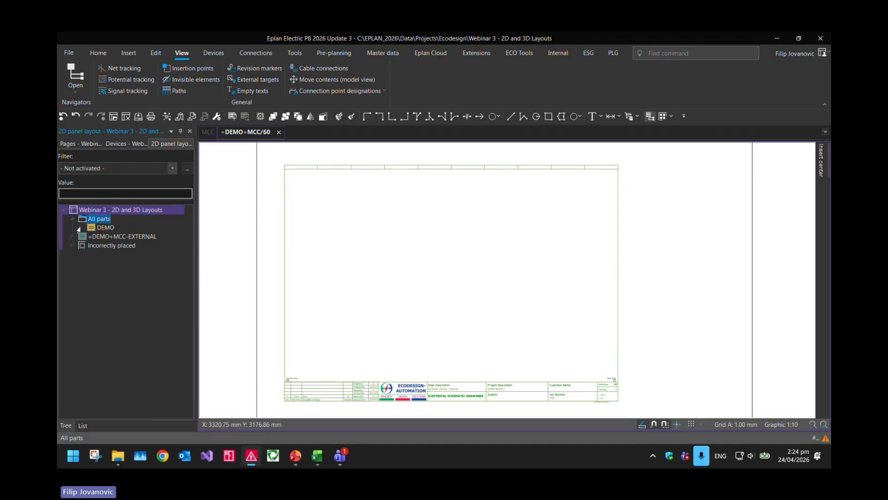
pyautogui.click(80, 227)
pyautogui.click(85, 236)
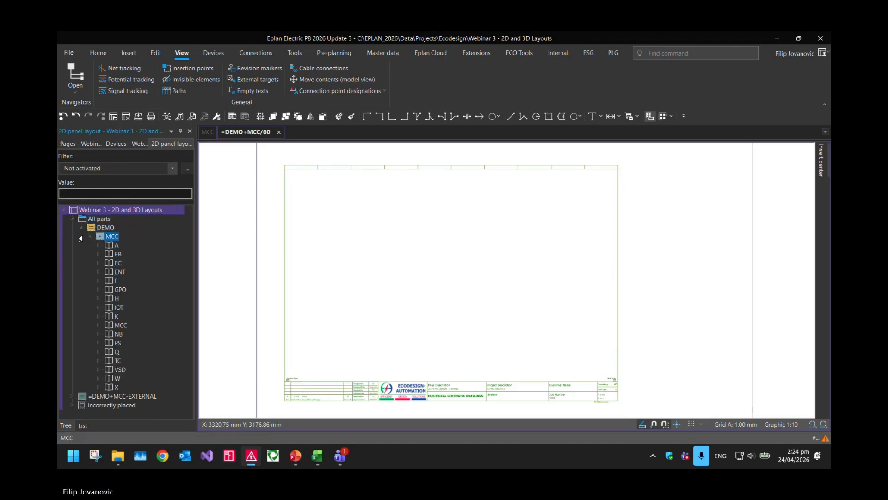
pyautogui.click(110, 325)
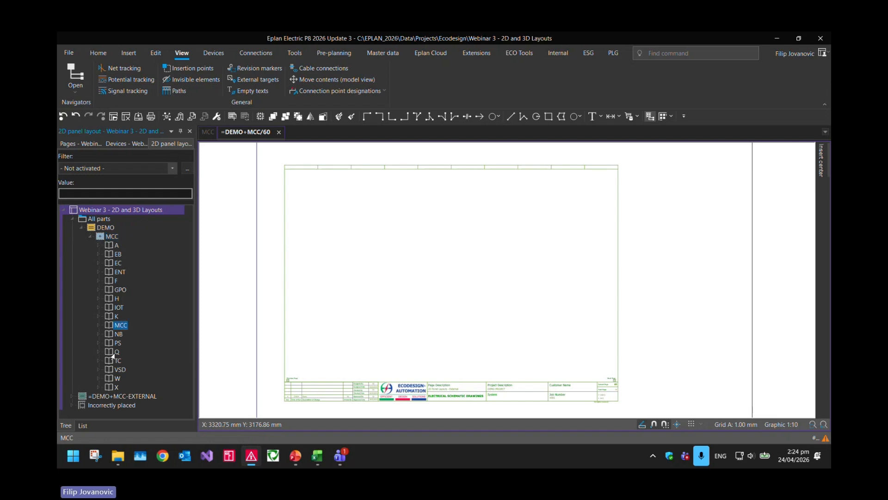
pyautogui.click(99, 325)
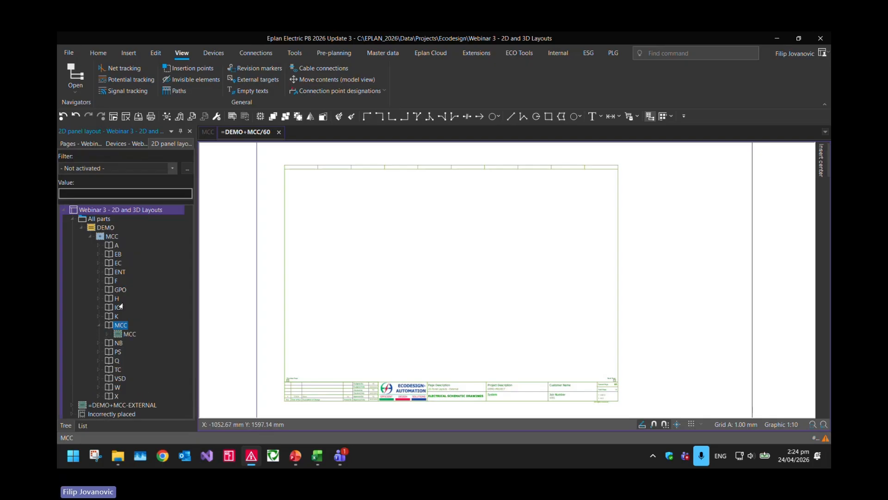
pyautogui.click(107, 334)
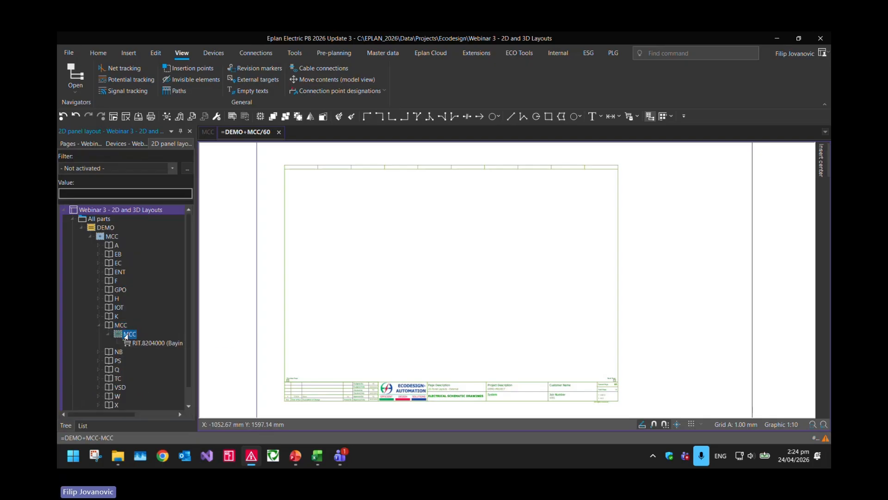
pyautogui.moveTo(125, 335); pyautogui.dragTo(264, 308)
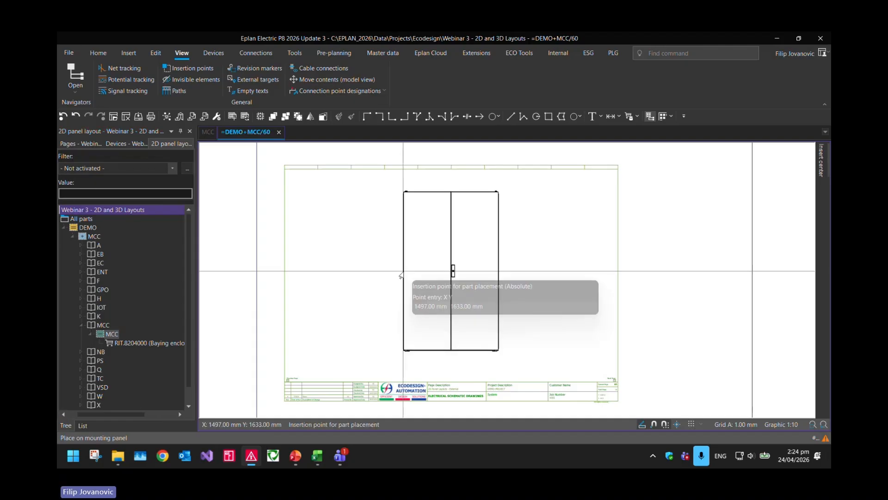
pyautogui.click(401, 279)
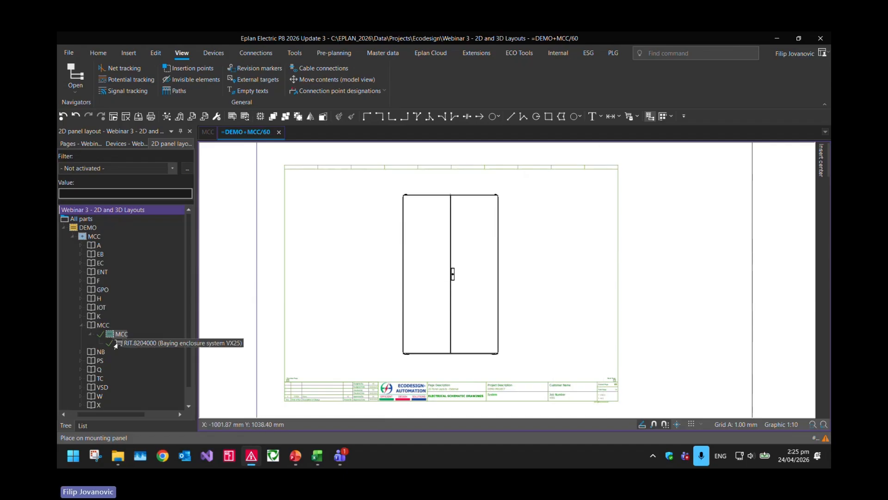
# Step: Place the MCC enclosure's Variant E side view to the right of the front view, vertically aligned with it
pyautogui.moveTo(115, 346); pyautogui.dragTo(517, 268)
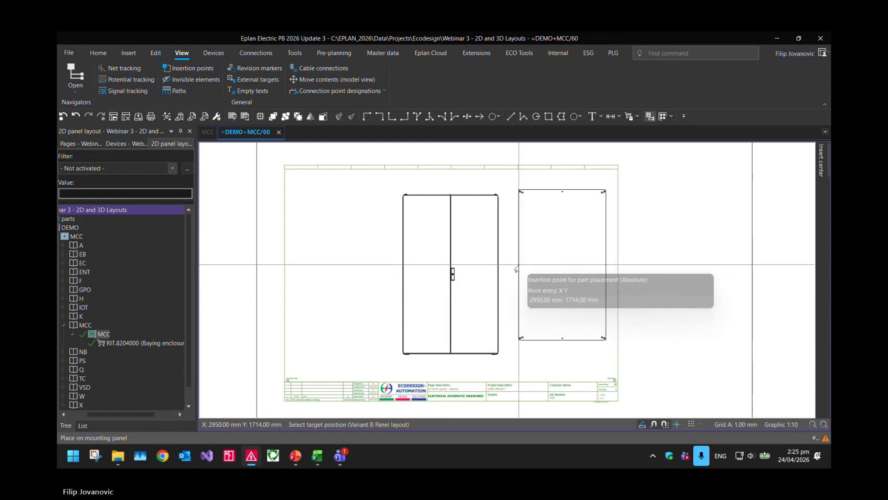
pyautogui.press('Tab')
pyautogui.press('Tab')
pyautogui.press('Tab')
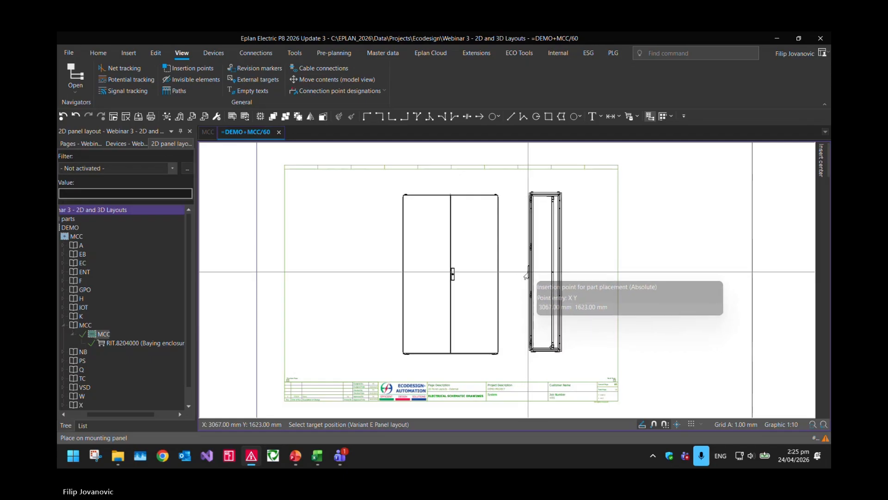
pyautogui.click(524, 278)
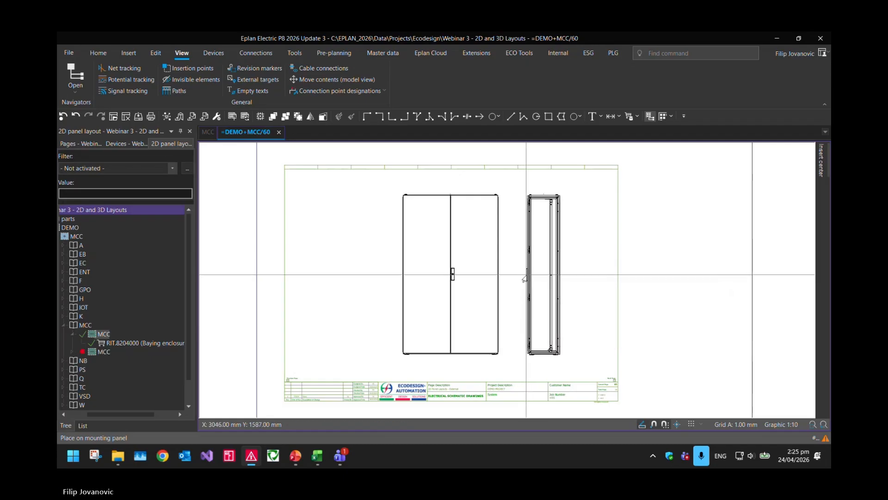
# Step: Place the MCC enclosure's Variant F side view to the left of the front view, vertically aligned with it
pyautogui.click(90, 334)
pyautogui.moveTo(91, 334); pyautogui.dragTo(334, 278)
pyautogui.click(334, 277)
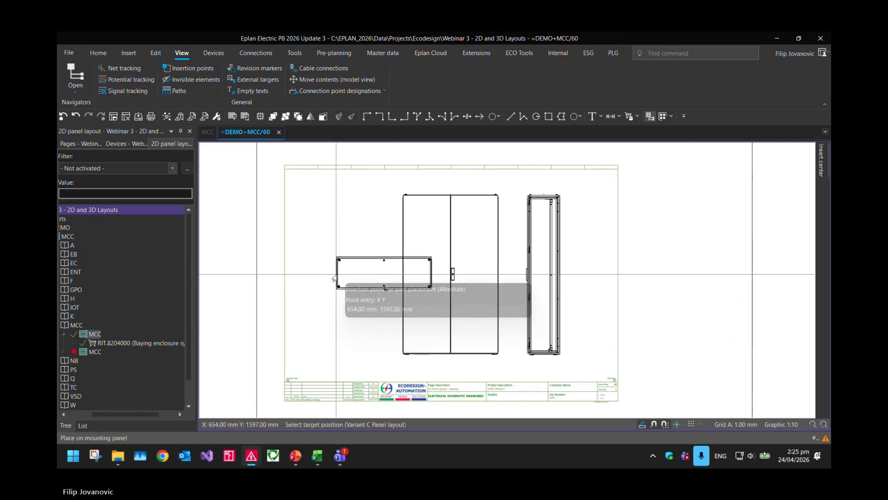
pyautogui.press('Tab')
pyautogui.press('Tab')
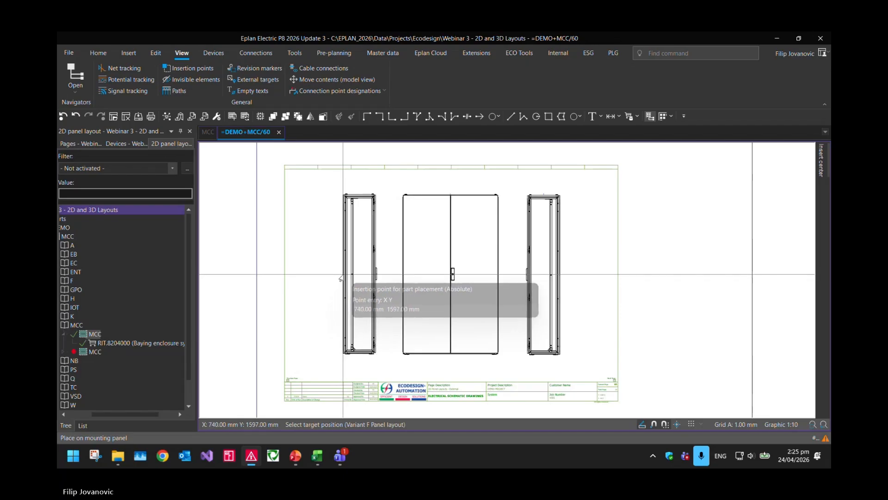
pyautogui.click(341, 278)
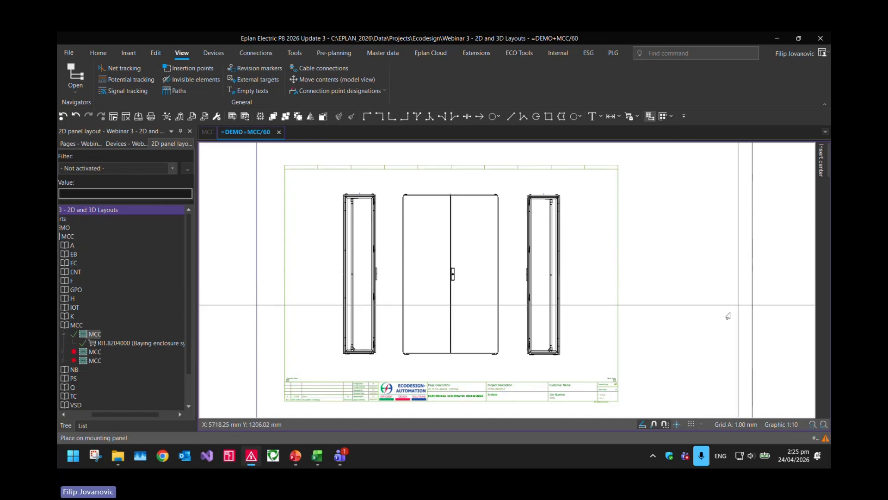
# Step: Place the MCC enclosure's Variant B mounting plate view outside the plot frame, beyond its right edge
pyautogui.moveTo(91, 334); pyautogui.dragTo(664, 247)
pyautogui.press('Tab')
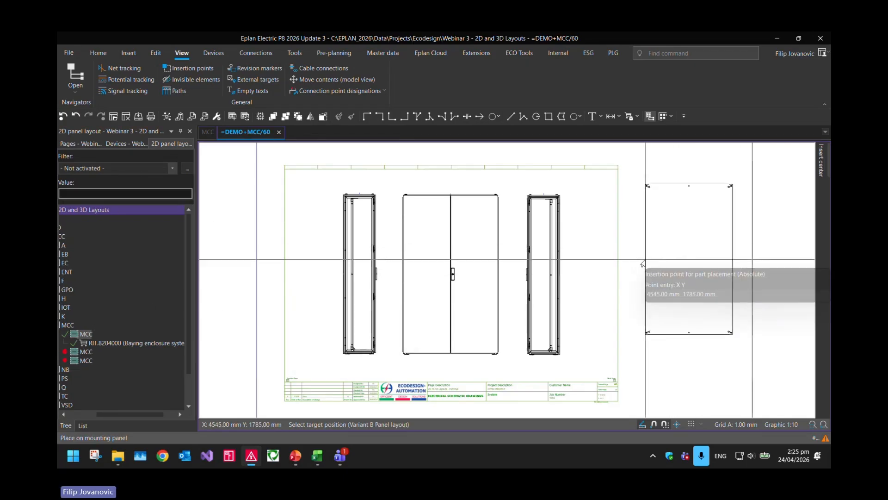
pyautogui.click(635, 280)
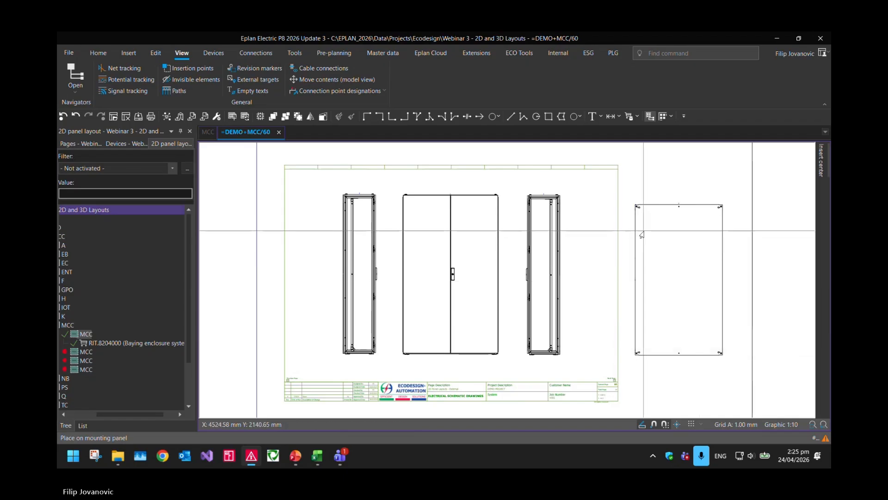
# Step: Examine the MCC entries and their placement markers in the navigator, and the item numbers above the placed enclosure views
pyautogui.moveTo(149, 415); pyautogui.dragTo(139, 415)
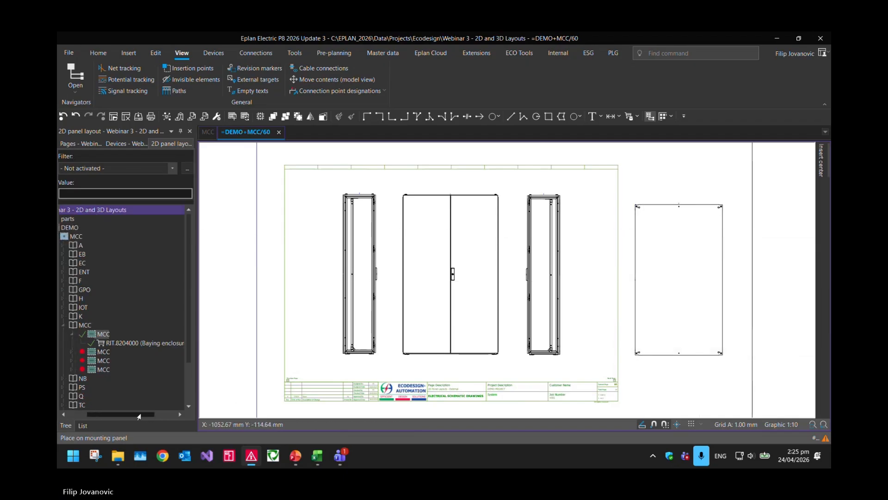
pyautogui.click(75, 335)
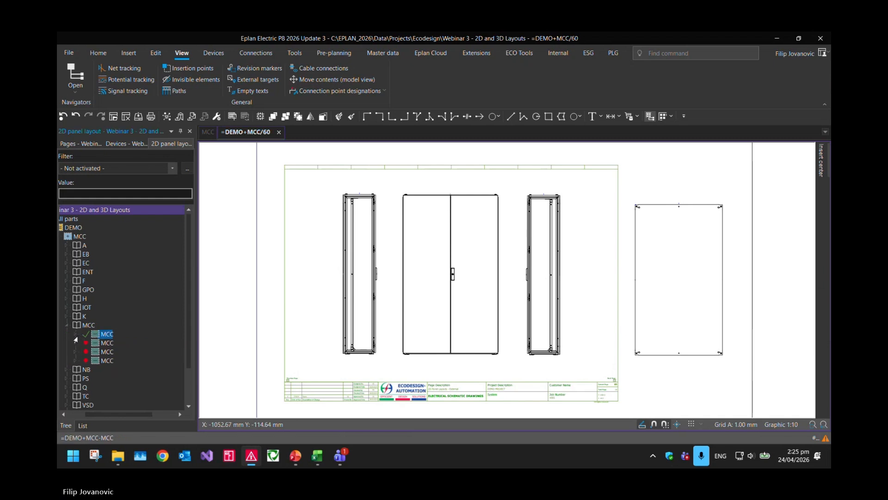
pyautogui.scroll(-2, 111, 334)
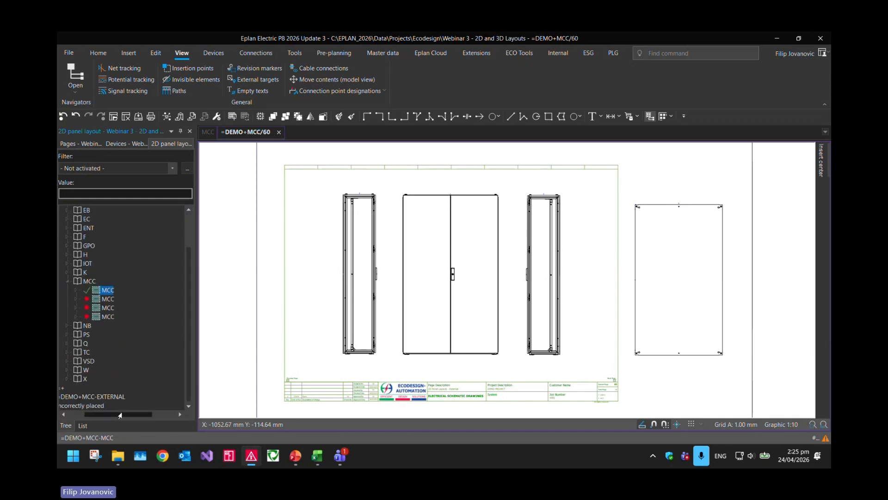
pyautogui.moveTo(123, 413); pyautogui.dragTo(107, 414)
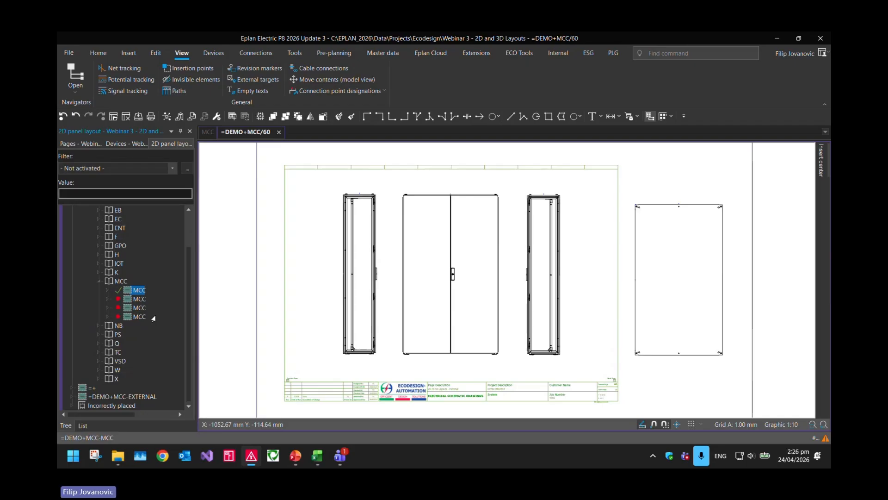
pyautogui.click(659, 255)
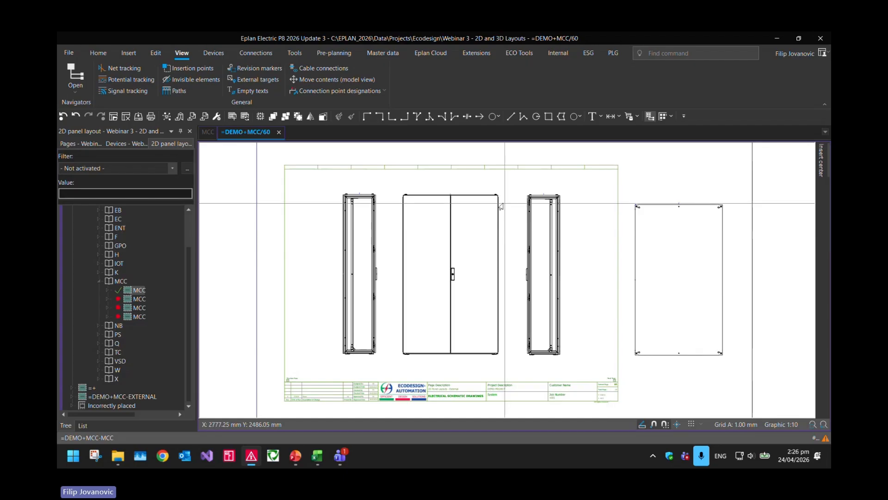
pyautogui.scroll(3, 454, 196)
pyautogui.scroll(5, 434, 194)
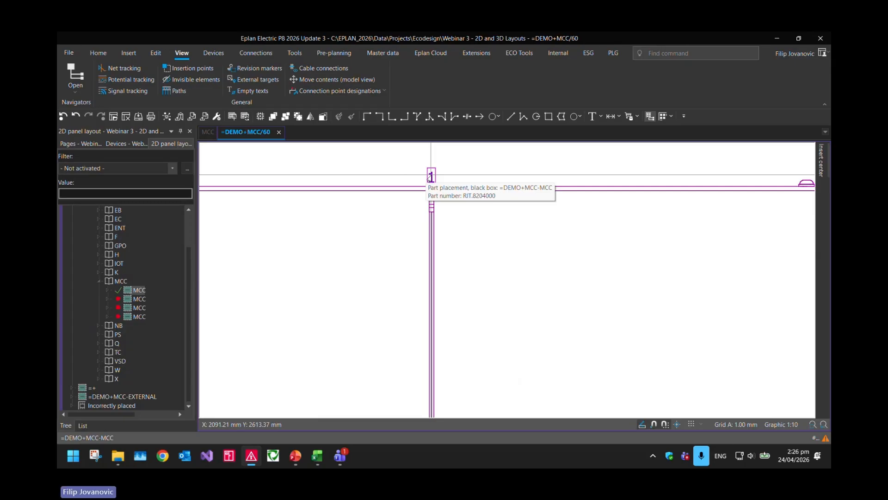
pyautogui.scroll(-5, 430, 178)
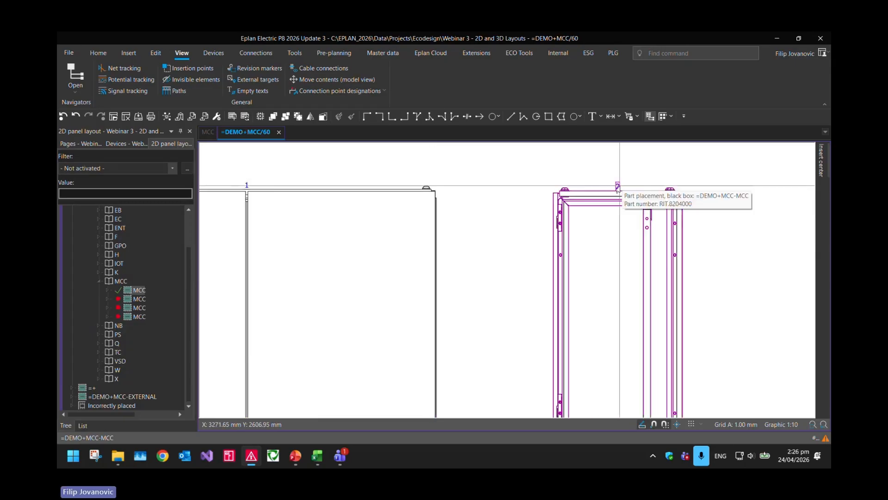
pyautogui.scroll(-1, 618, 189)
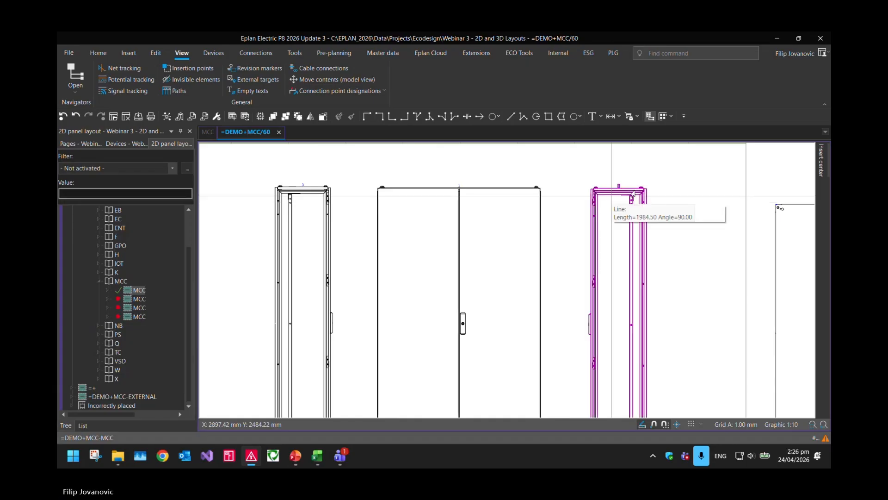
# Step: Delete the item number 2 above the right side view of the enclosure
pyautogui.scroll(2, 619, 189)
pyautogui.scroll(2, 619, 189)
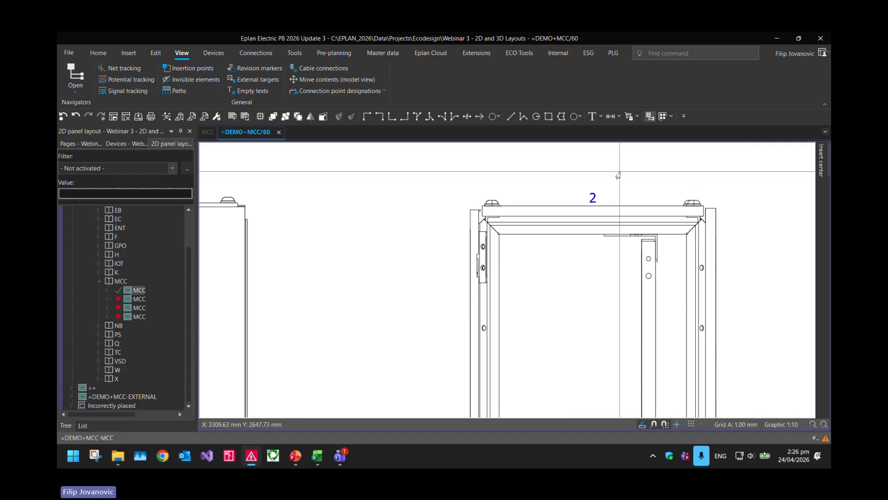
pyautogui.click(592, 194)
pyautogui.press('Delete')
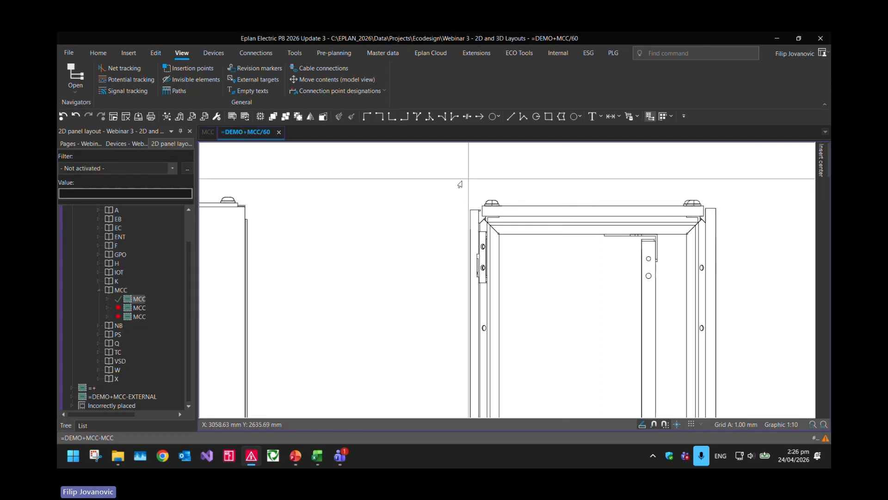
# Step: Delete the item number 0 above the mounting plate outside the plot frame
pyautogui.scroll(-4, 457, 186)
pyautogui.moveTo(598, 201); pyautogui.dragTo(458, 200, button='middle')
pyautogui.scroll(2, 655, 216)
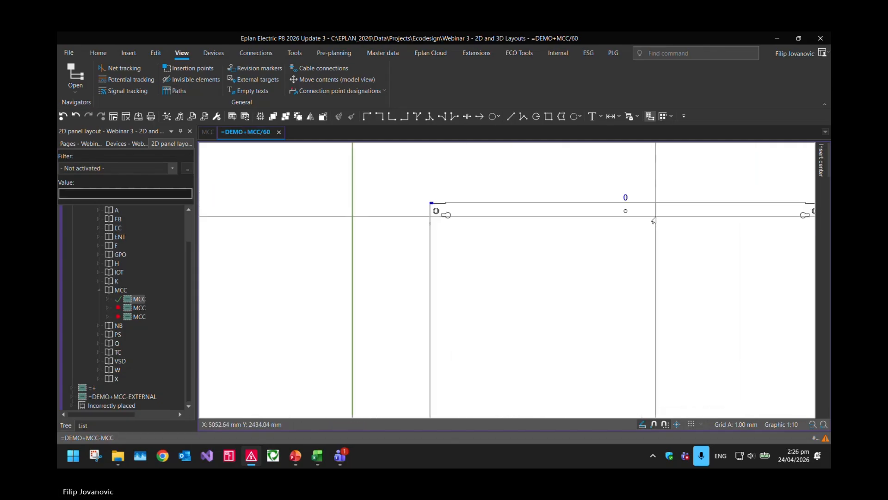
pyautogui.scroll(1, 652, 217)
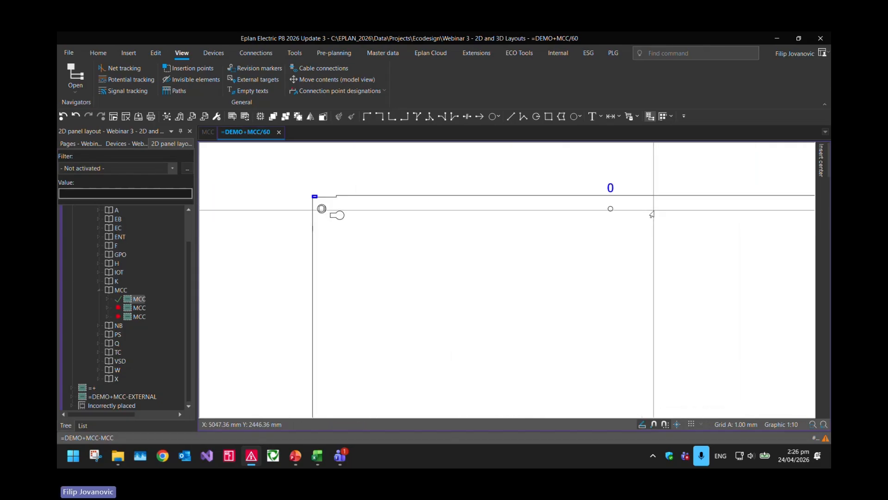
pyautogui.click(608, 191)
pyautogui.press('Delete')
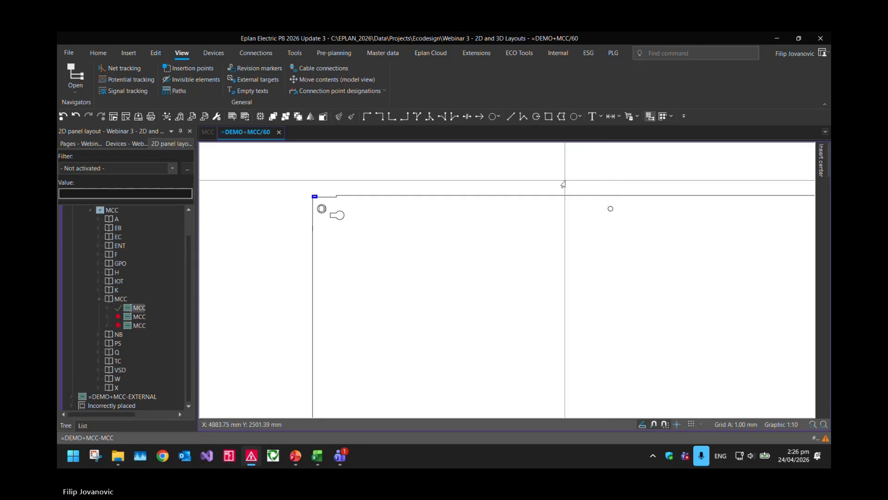
# Step: Delete the item number 3 above the left side view of the enclosure
pyautogui.scroll(-4, 656, 210)
pyautogui.moveTo(399, 211); pyautogui.dragTo(516, 230, button='middle')
pyautogui.scroll(4, 372, 208)
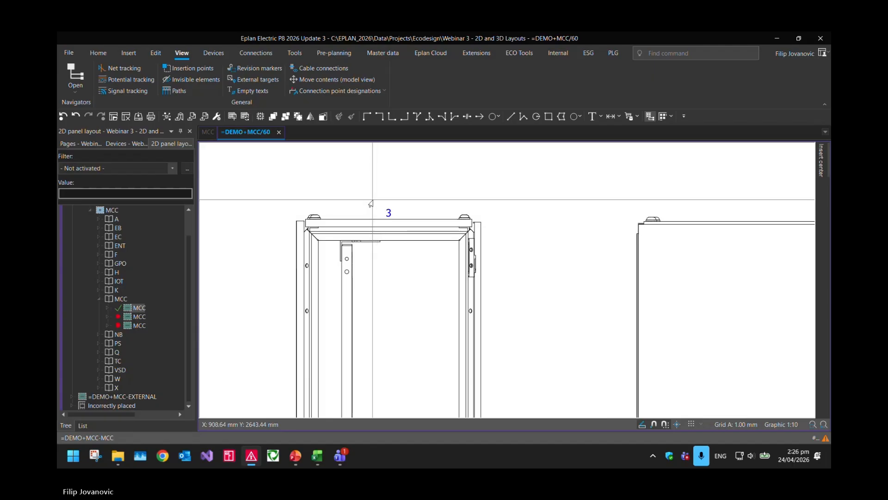
pyautogui.click(388, 212)
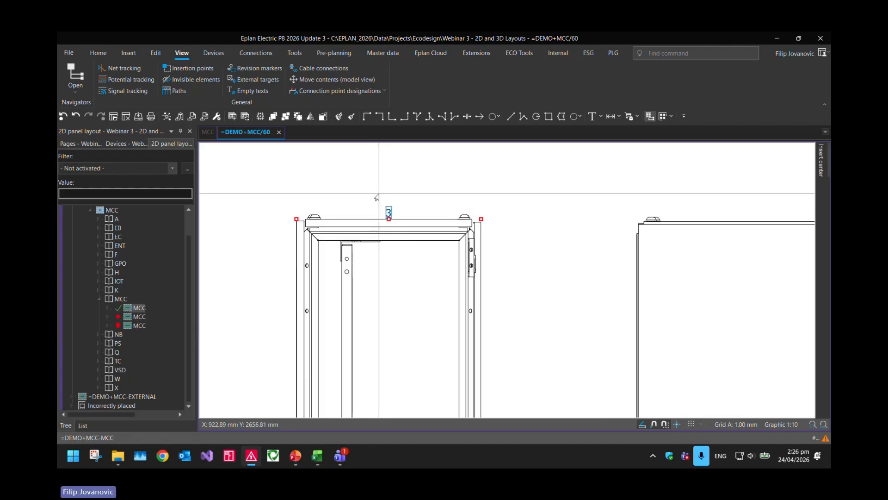
pyautogui.press('Delete')
pyautogui.scroll(-4, 362, 201)
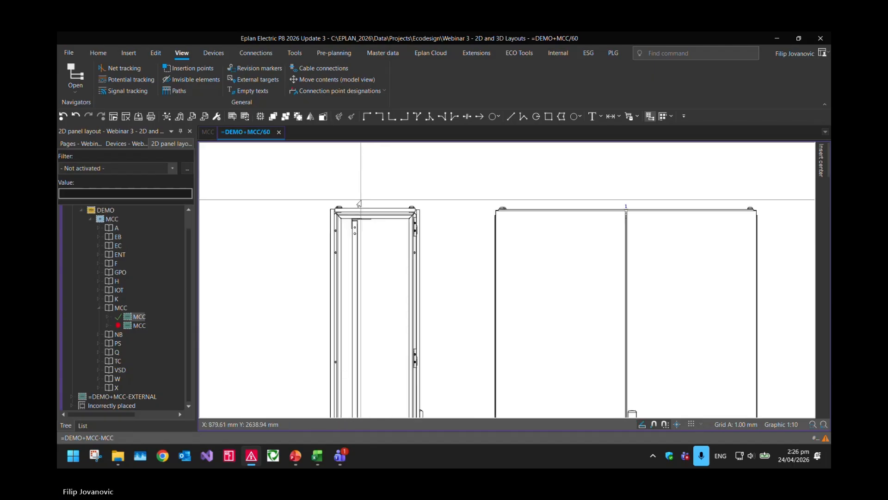
# Step: Delete the small blue marker at the upper-left corner of the mounting plate
pyautogui.scroll(-2, 364, 202)
pyautogui.scroll(8, 472, 204)
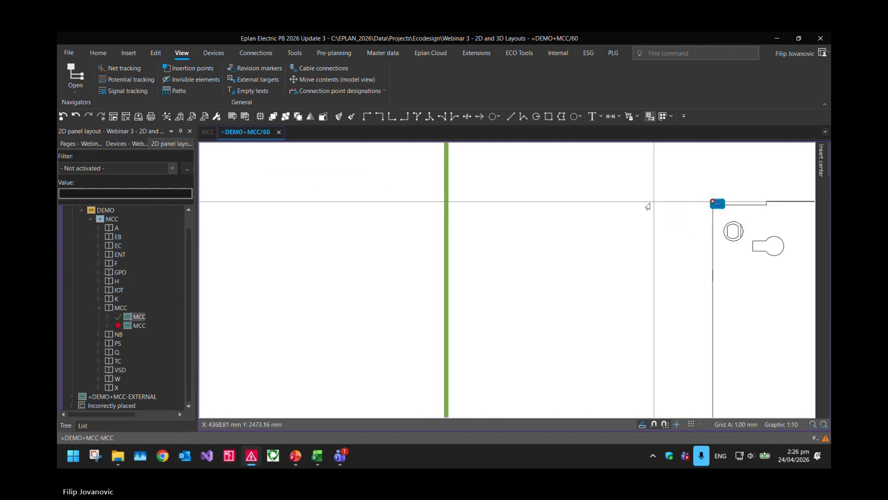
pyautogui.press('Delete')
pyautogui.scroll(-4, 619, 212)
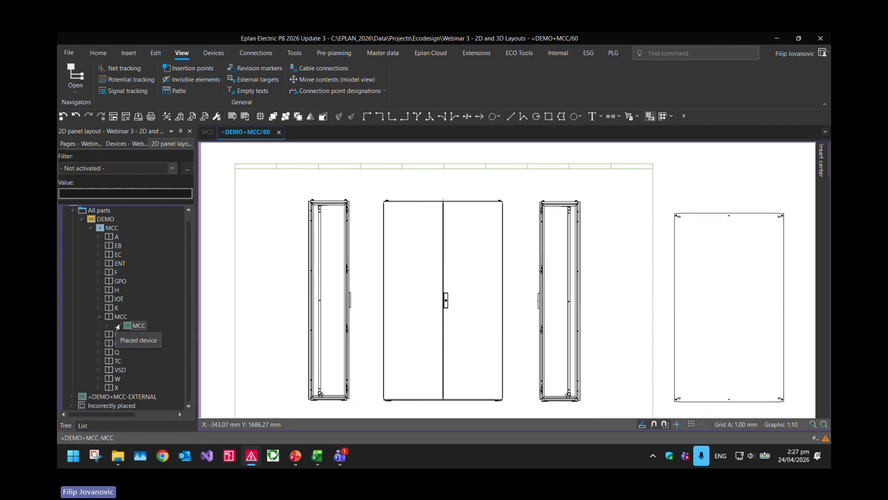
# Step: Cut the mounting plate outside the plot frame from the external layout page, using its centre as the handle point
pyautogui.scroll(-2, 504, 218)
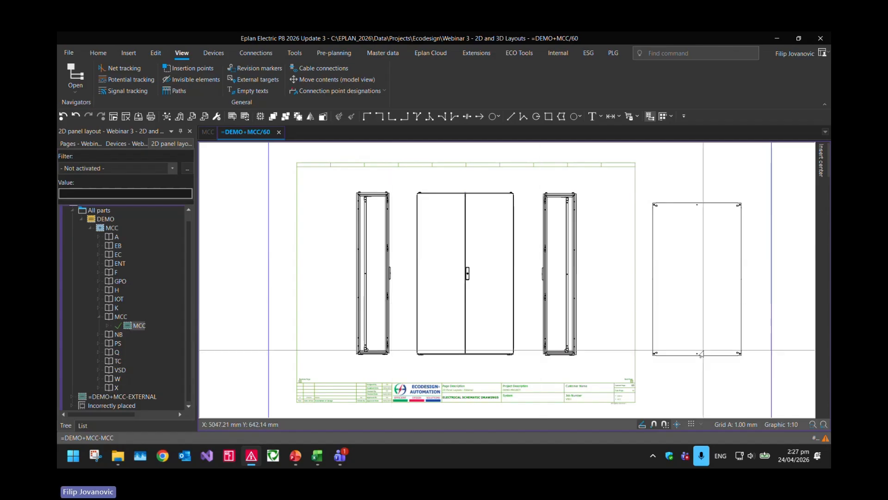
pyautogui.moveTo(756, 372); pyautogui.dragTo(632, 245)
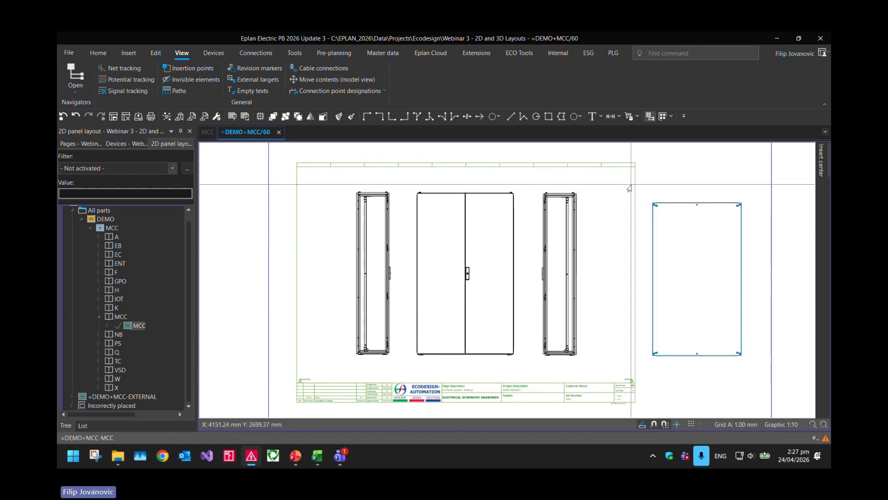
pyautogui.press('m')
pyautogui.click(697, 301)
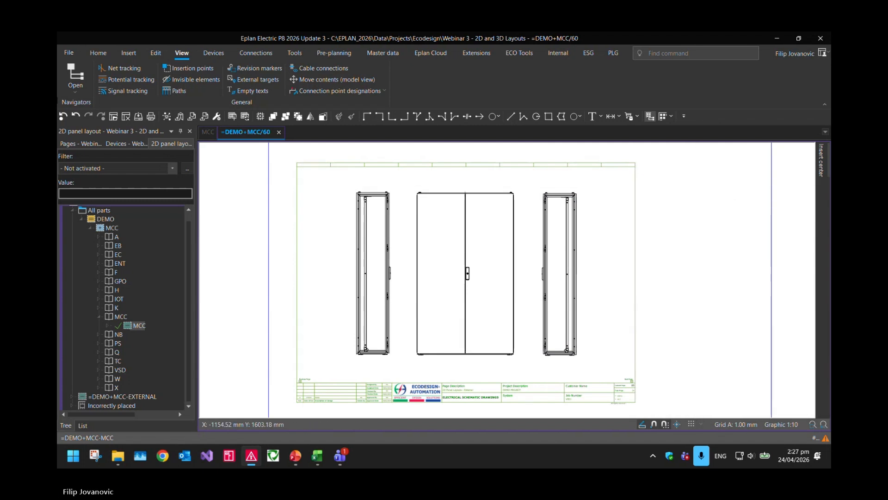
# Step: Open page 65 2D Panel Layouts - Internal and paste the mounting plate in the middle of the plot frame
pyautogui.click(79, 143)
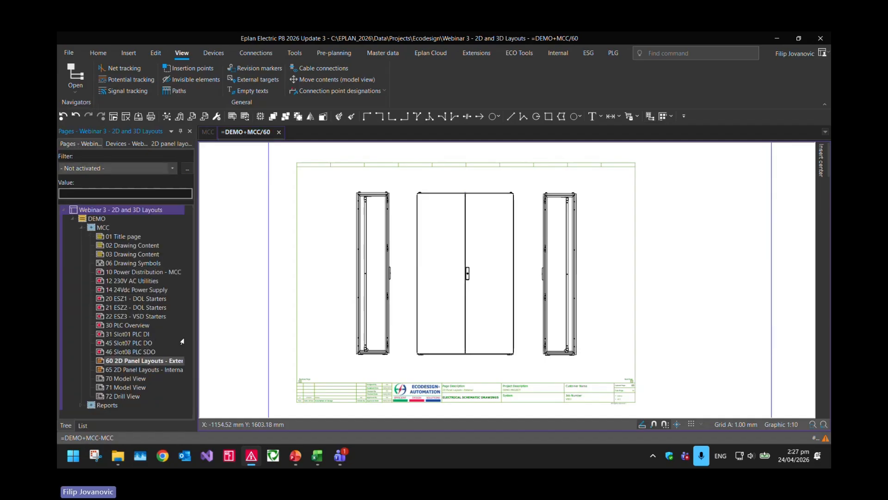
pyautogui.moveTo(196, 336); pyautogui.dragTo(228, 336)
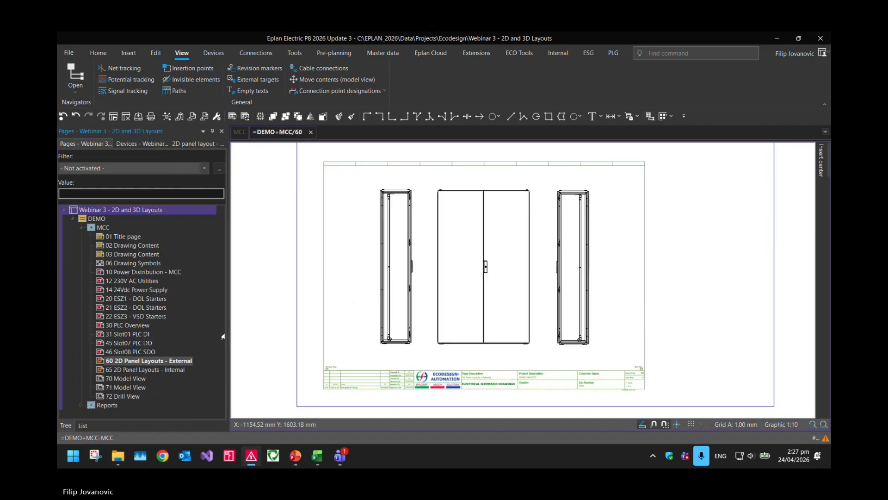
pyautogui.doubleClick(156, 369)
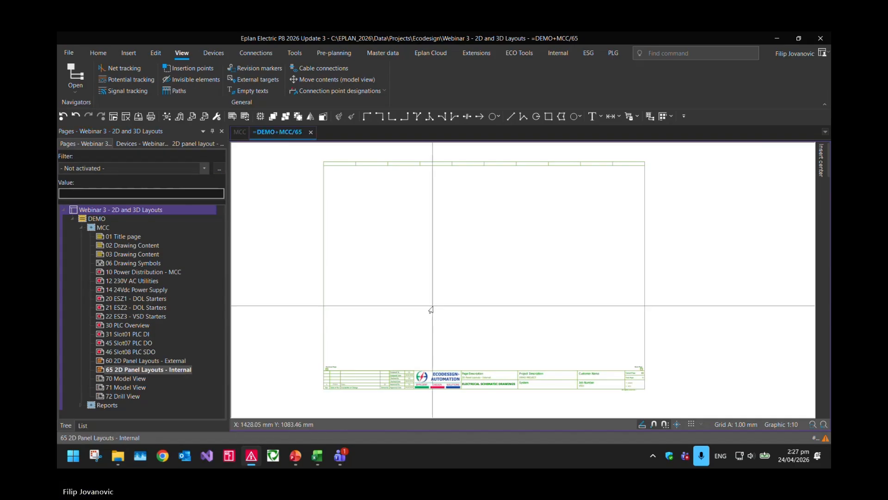
pyautogui.hotkey('ctrl', 'v')
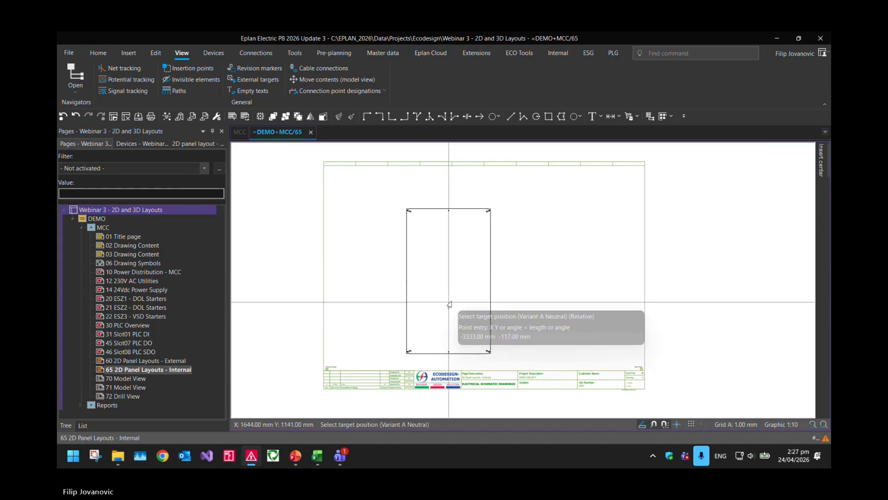
pyautogui.click(483, 290)
pyautogui.press('Escape')
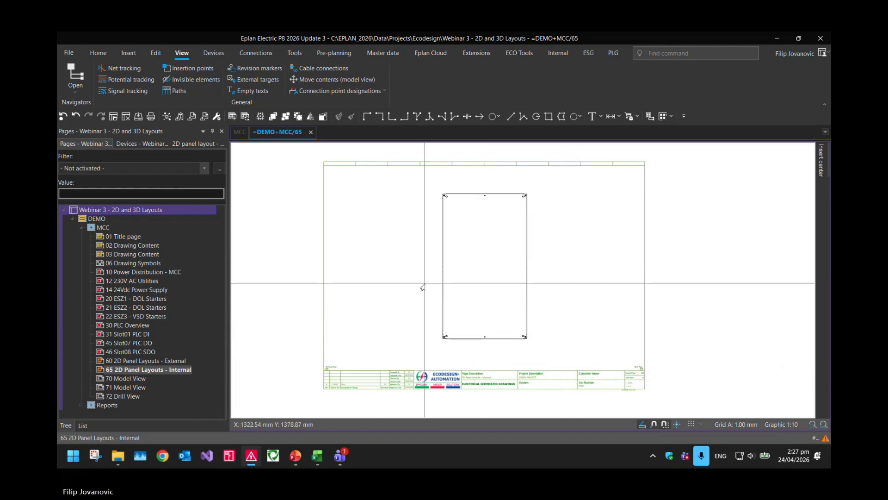
# Step: Check the scale in the page properties of page 60 2D Panel Layouts - External
pyautogui.click(163, 362)
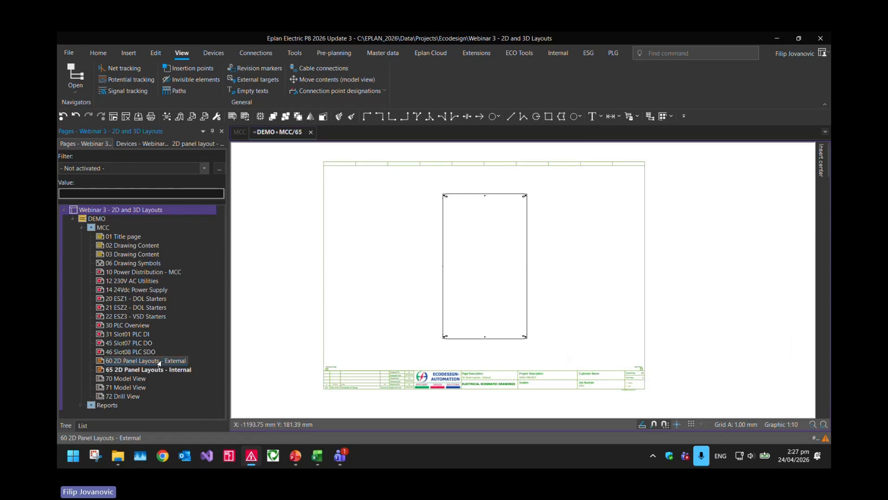
pyautogui.click(159, 362)
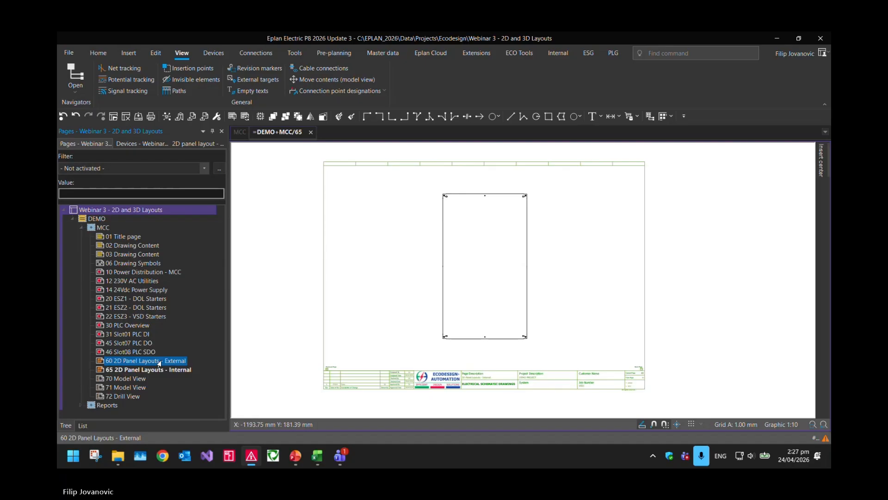
pyautogui.rightClick(159, 362)
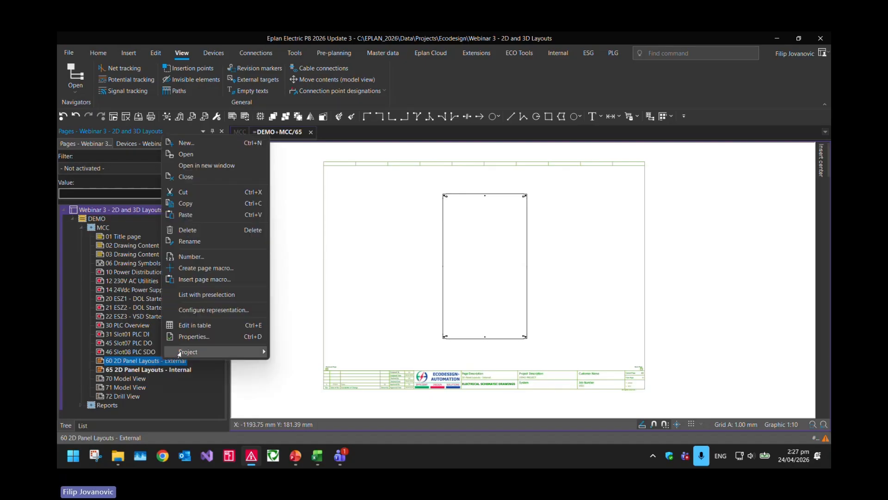
pyautogui.click(176, 339)
pyautogui.click(430, 295)
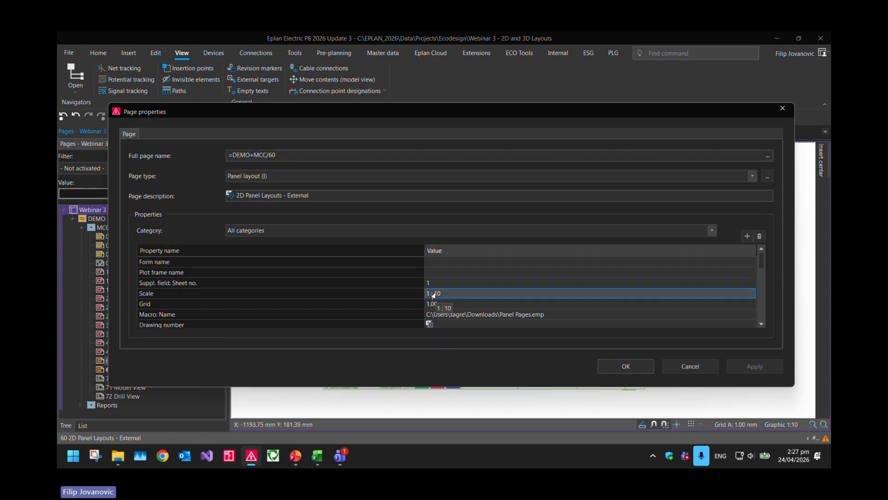
pyautogui.click(626, 366)
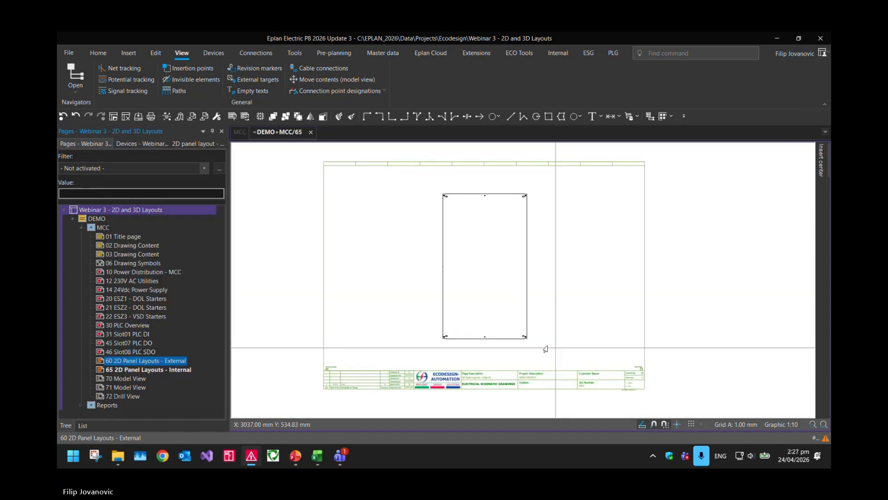
# Step: Check the scale in the page properties of page 65 2D Panel Layouts - Internal
pyautogui.rightClick(183, 369)
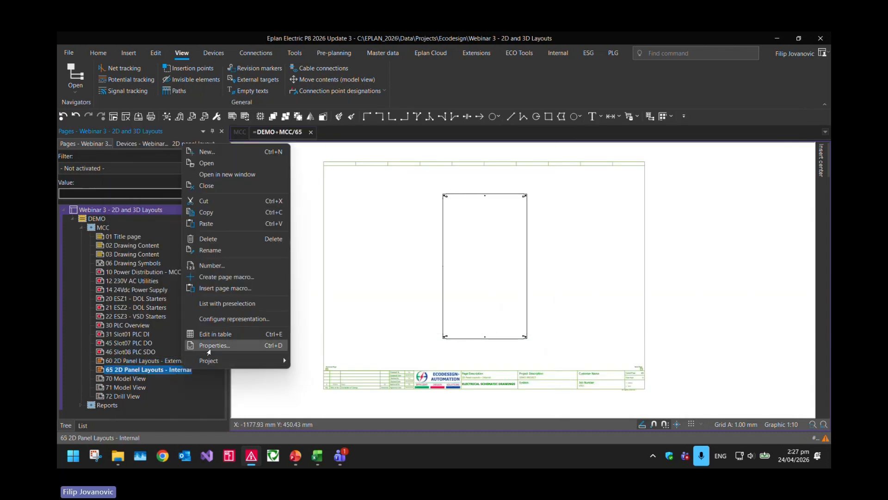
pyautogui.click(209, 346)
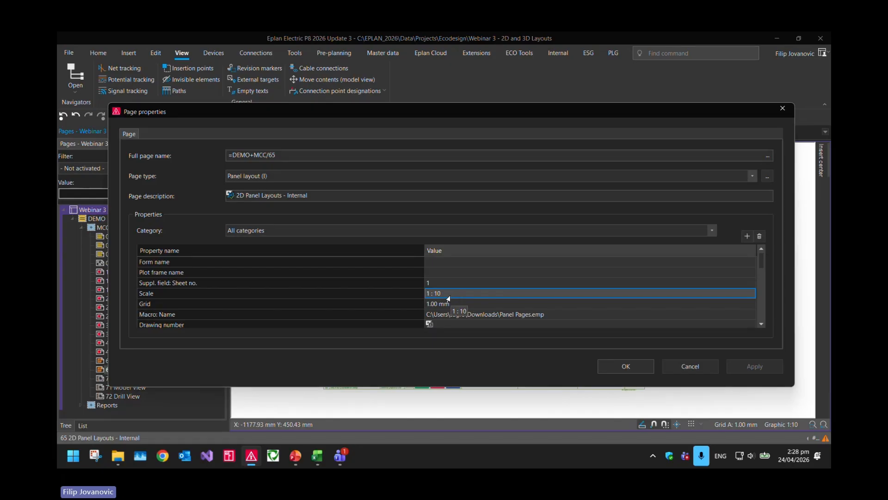
pyautogui.click(601, 366)
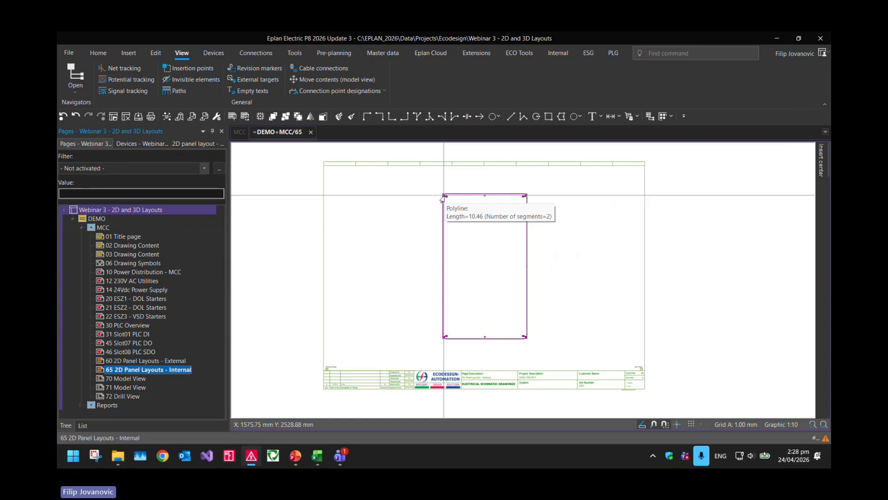
pyautogui.moveTo(408, 172); pyautogui.dragTo(557, 365)
pyautogui.click(556, 363)
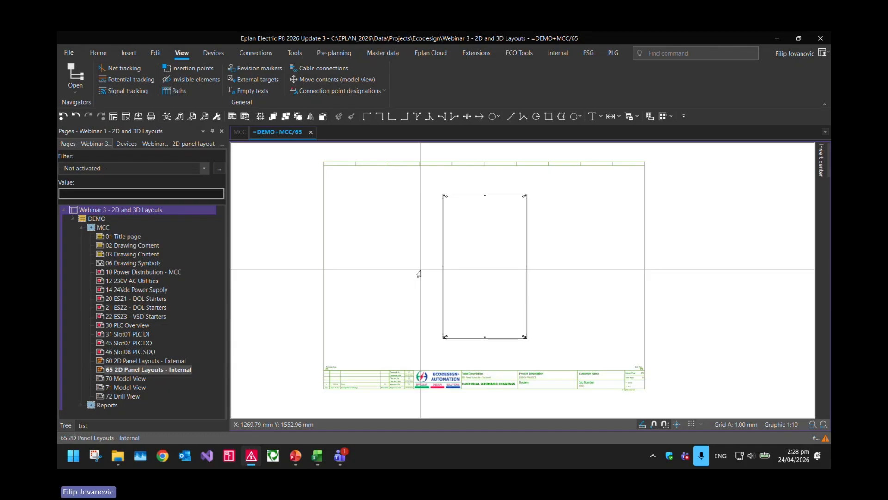
# Step: Examine the part under the MCC device in the 2D panel layout navigator and collapse the All parts folder
pyautogui.click(195, 144)
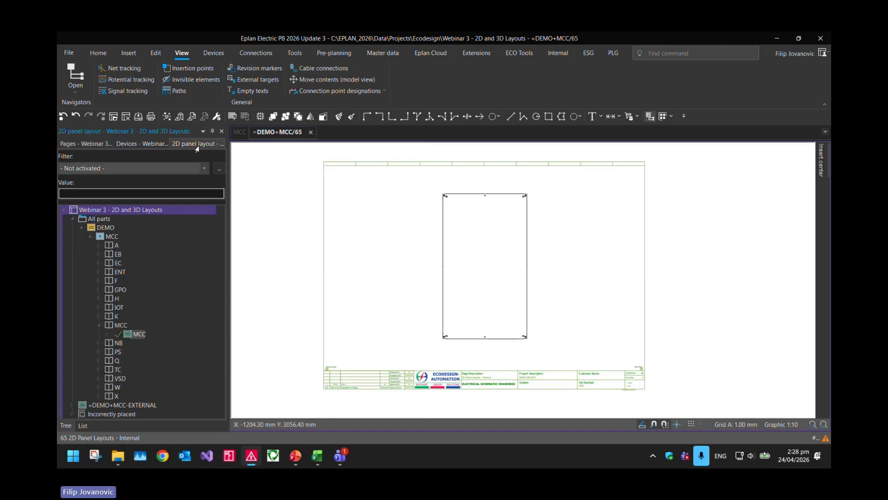
pyautogui.click(109, 334)
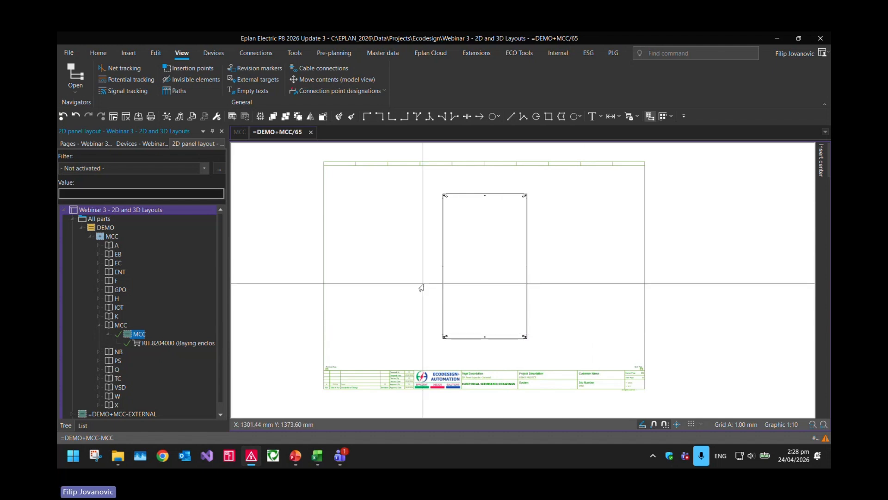
pyautogui.click(69, 220)
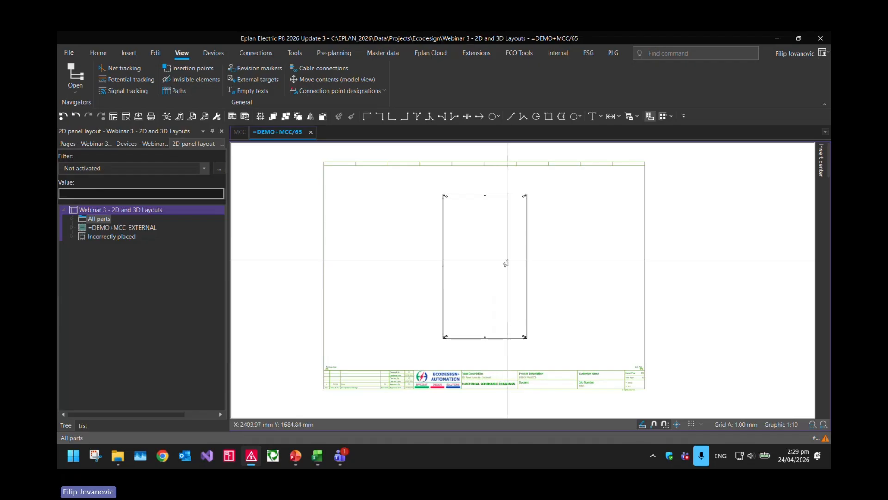
# Step: Draw a rectangle 1300 mm wide and 50 mm high starting from the mounting plate's lower-left corner
pyautogui.click(119, 58)
pyautogui.click(552, 72)
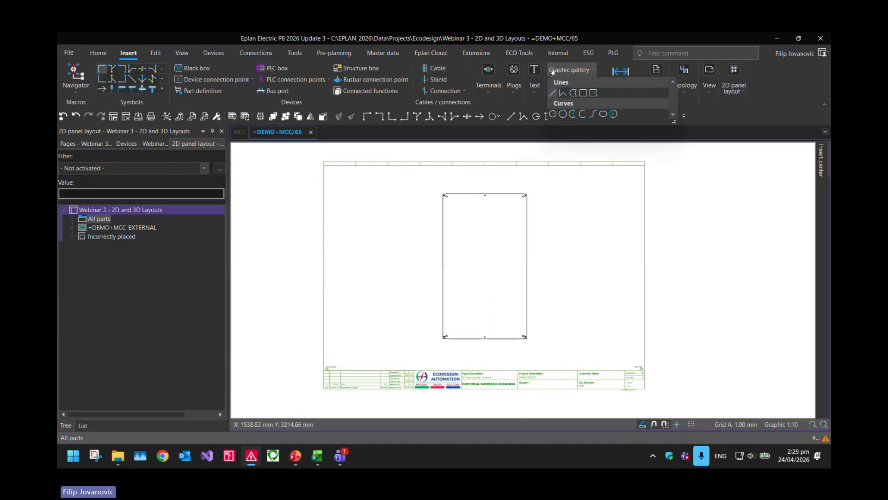
pyautogui.click(583, 93)
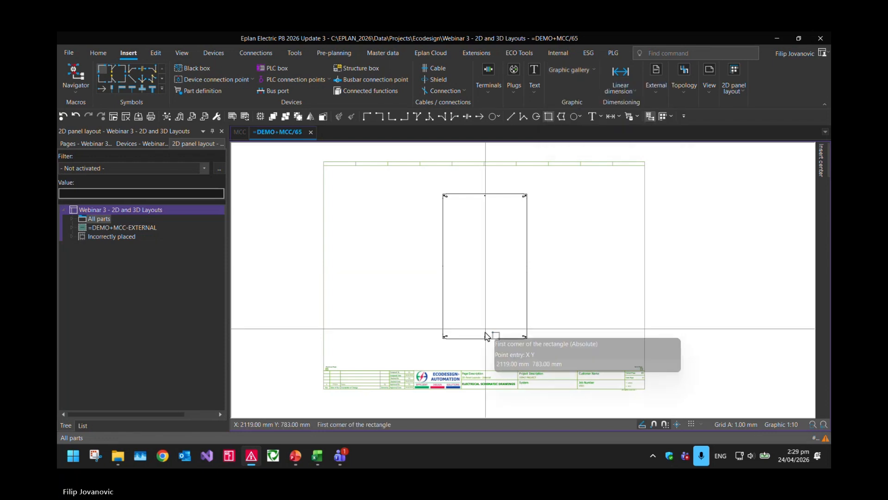
pyautogui.scroll(5, 448, 345)
pyautogui.scroll(4, 409, 347)
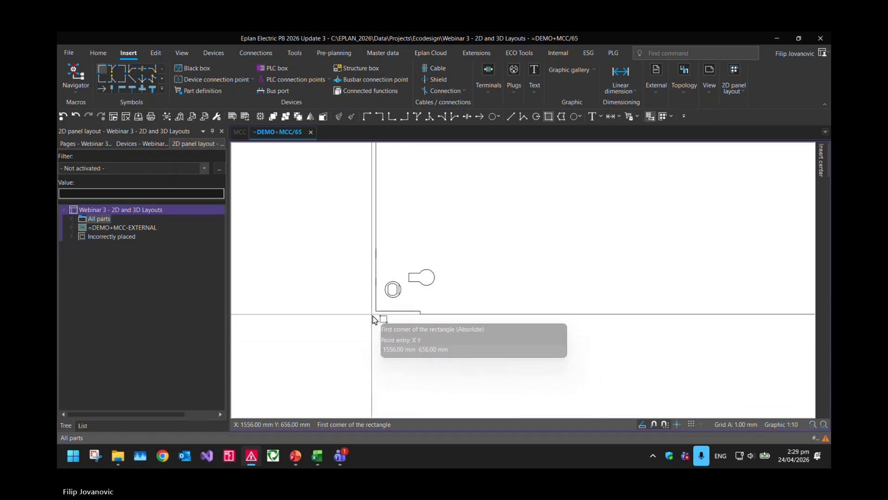
pyautogui.scroll(2, 377, 319)
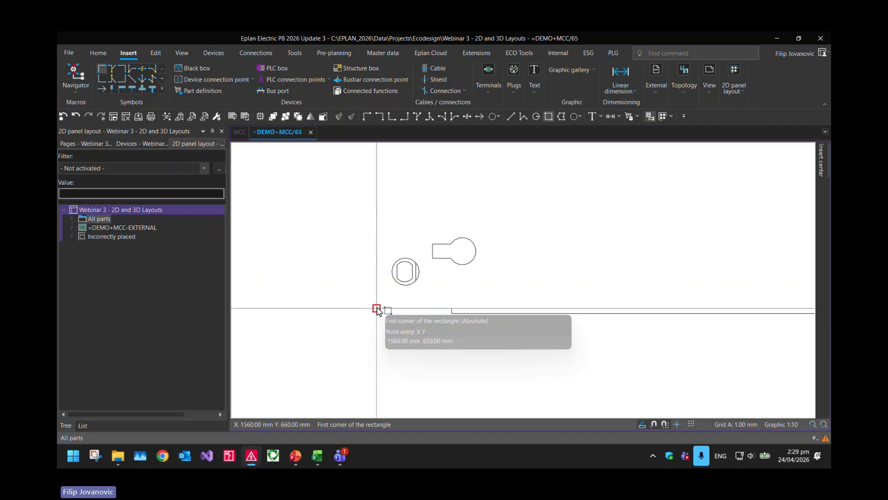
pyautogui.click(377, 309)
pyautogui.scroll(-1, 512, 298)
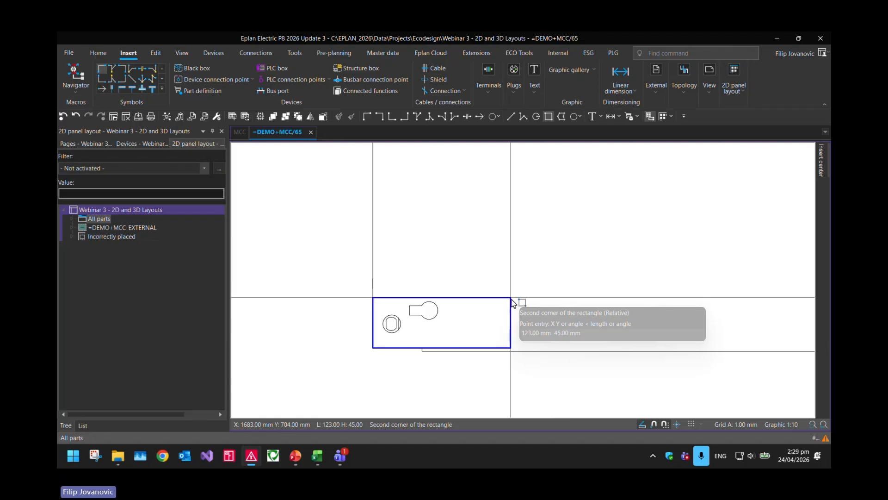
pyautogui.write('1300 50')
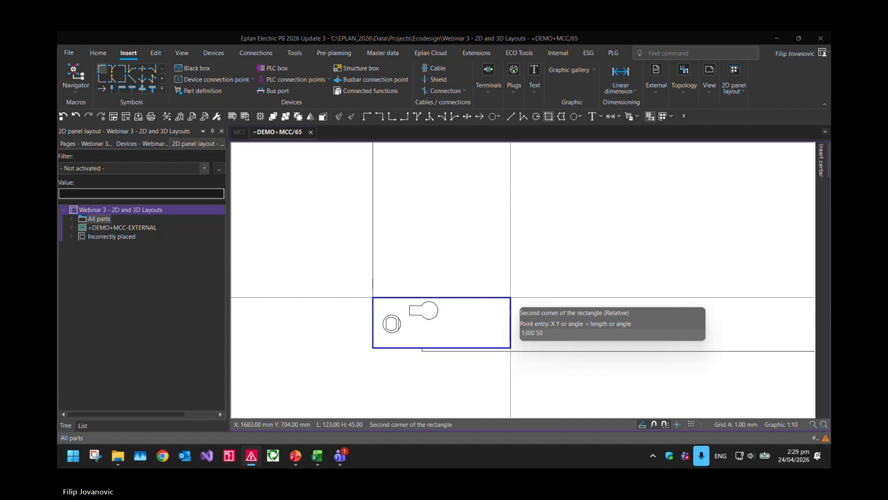
pyautogui.press('Return')
pyautogui.press('Escape')
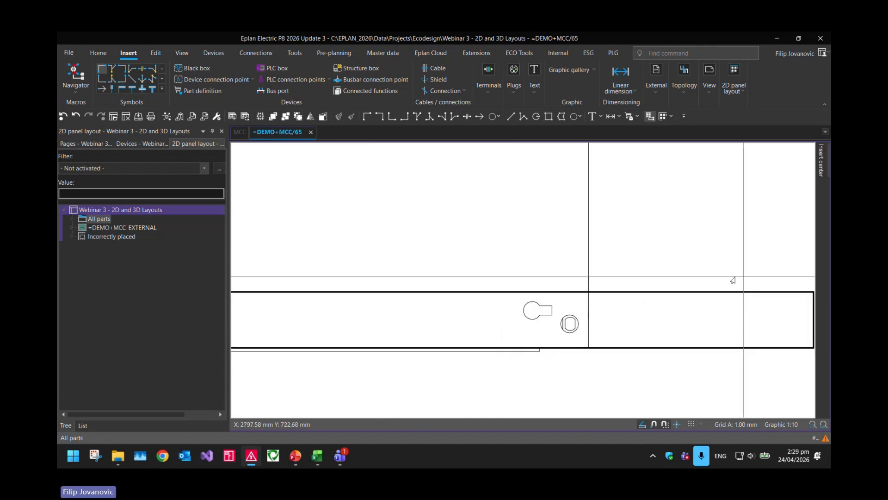
# Step: Shorten the rectangle by moving its right edge onto the mounting plate's right edge
pyautogui.scroll(-2, 660, 278)
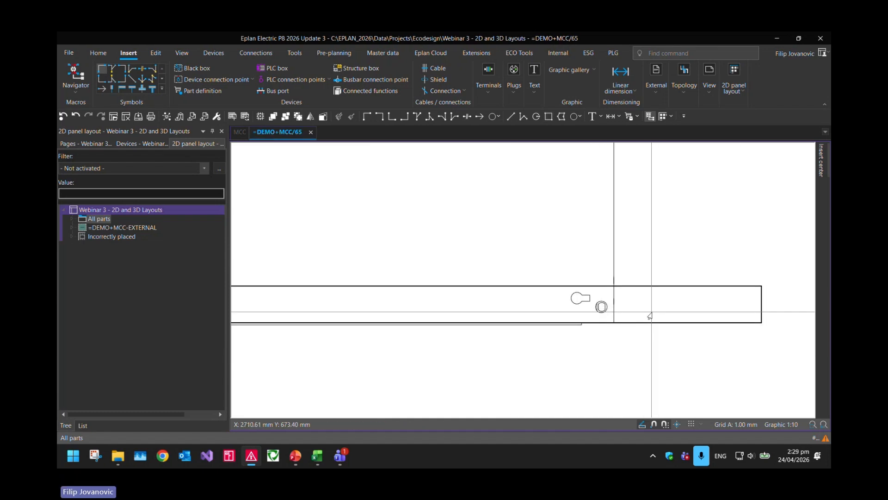
pyautogui.click(761, 307)
pyautogui.moveTo(761, 307); pyautogui.dragTo(614, 304)
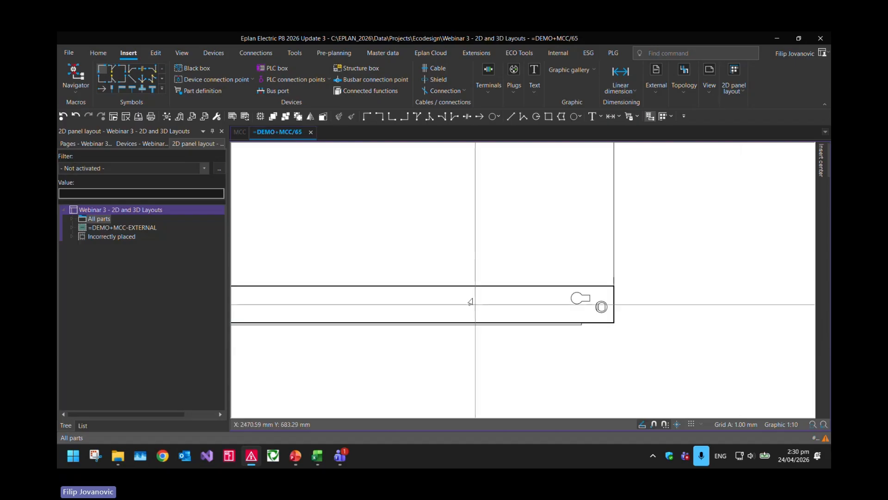
# Step: Copy the bottom rectangle by its upper-left corner and place the copy at the mounting plate's upper-left corner
pyautogui.scroll(-3, 672, 297)
pyautogui.scroll(3, 334, 295)
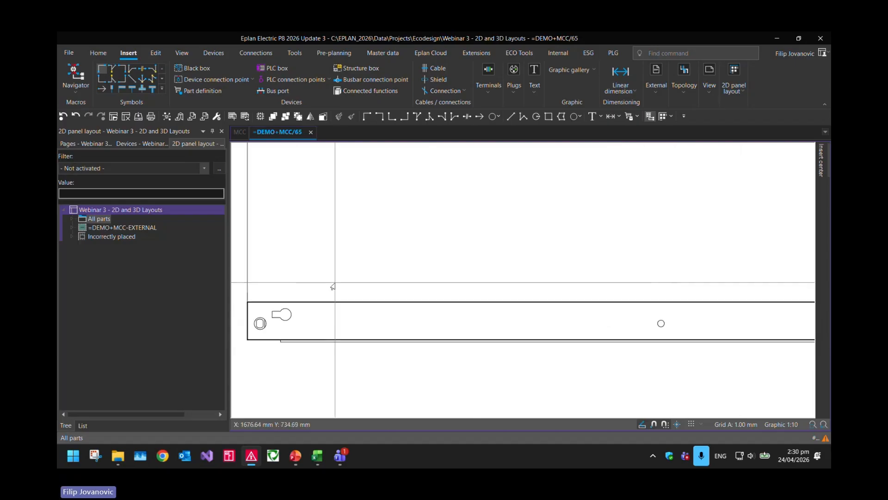
pyautogui.click(344, 305)
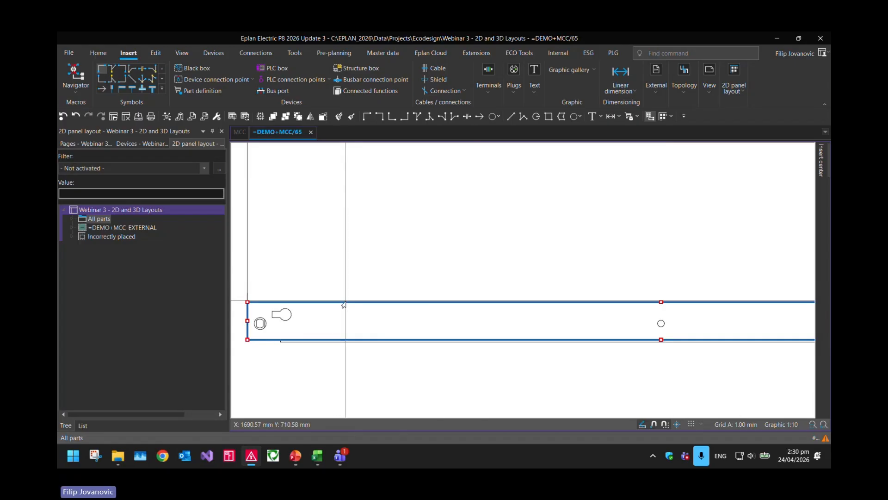
pyautogui.click(247, 302)
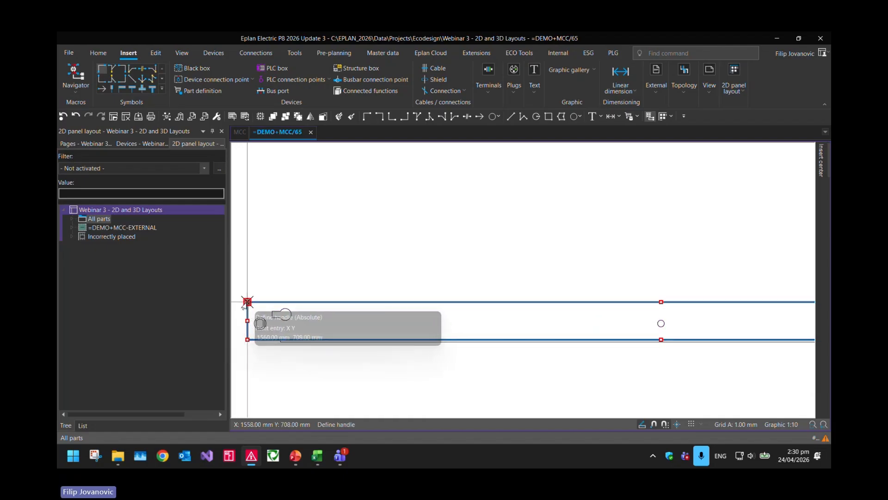
pyautogui.click(247, 302)
pyautogui.click(335, 362)
pyautogui.scroll(-3, 335, 362)
pyautogui.moveTo(348, 226); pyautogui.dragTo(361, 337, button='middle')
pyautogui.scroll(-3, 361, 336)
pyautogui.moveTo(365, 152); pyautogui.dragTo(380, 260, button='middle')
pyautogui.scroll(3, 360, 215)
pyautogui.hotkey('ctrl', 'v')
pyautogui.scroll(2, 348, 200)
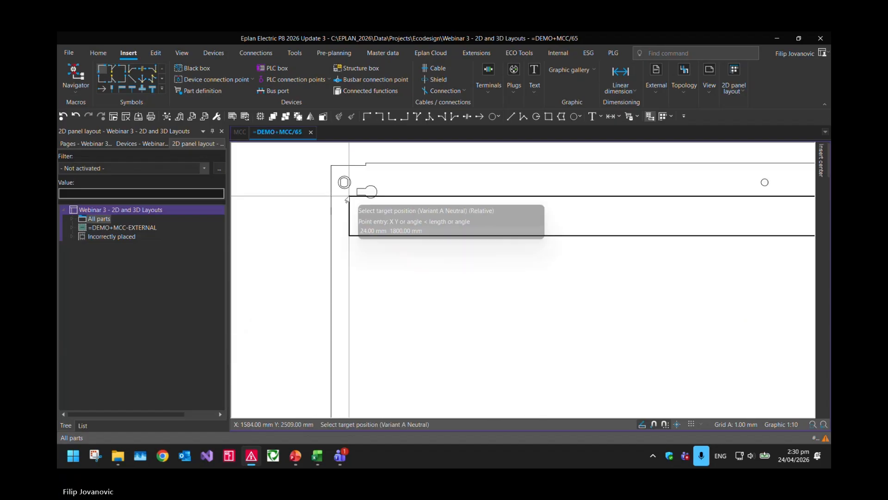
pyautogui.scroll(1, 347, 200)
pyautogui.click(327, 159)
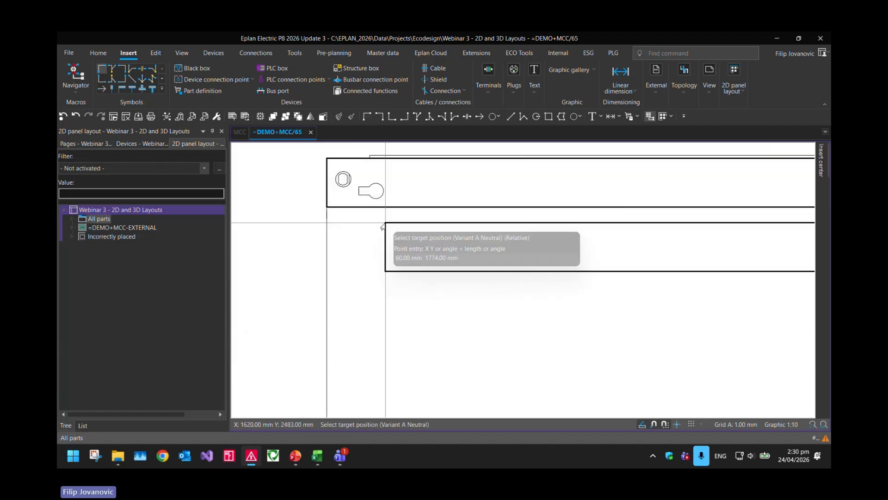
pyautogui.press('Escape')
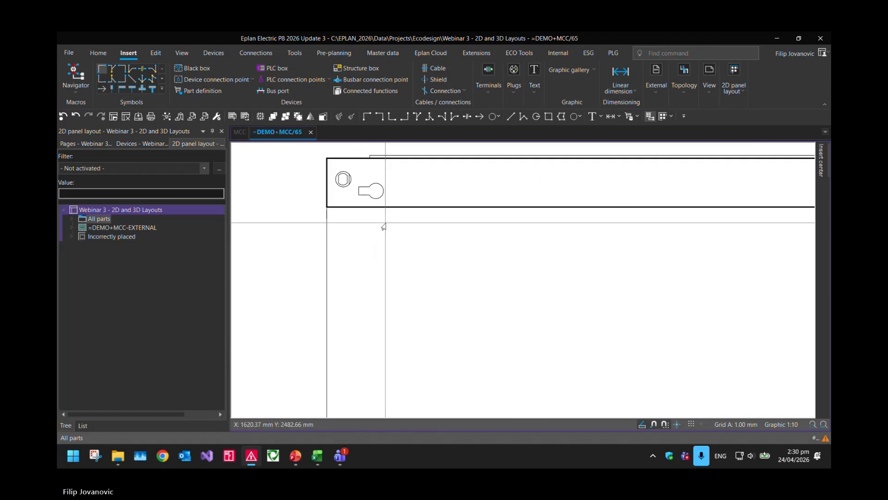
# Step: Draw a vertical rectangle 50 mm wide and 2000 mm high downward from the top rectangle's lower-left corner
pyautogui.click(549, 117)
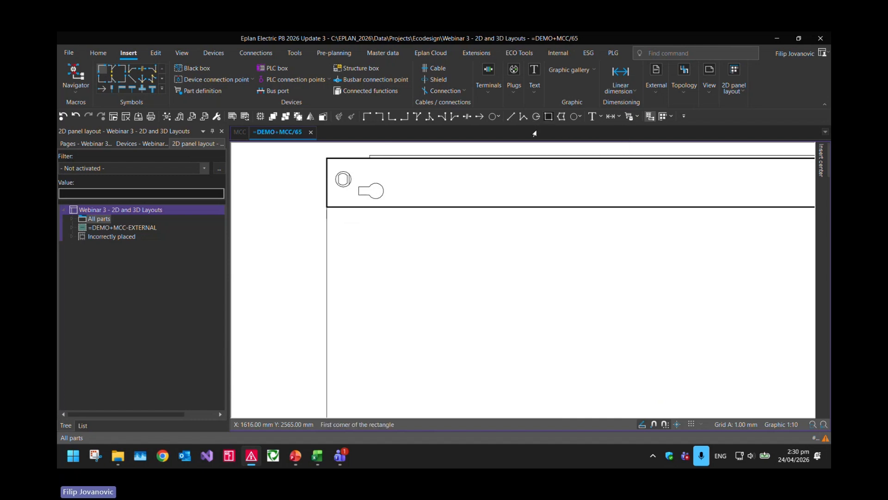
pyautogui.click(327, 207)
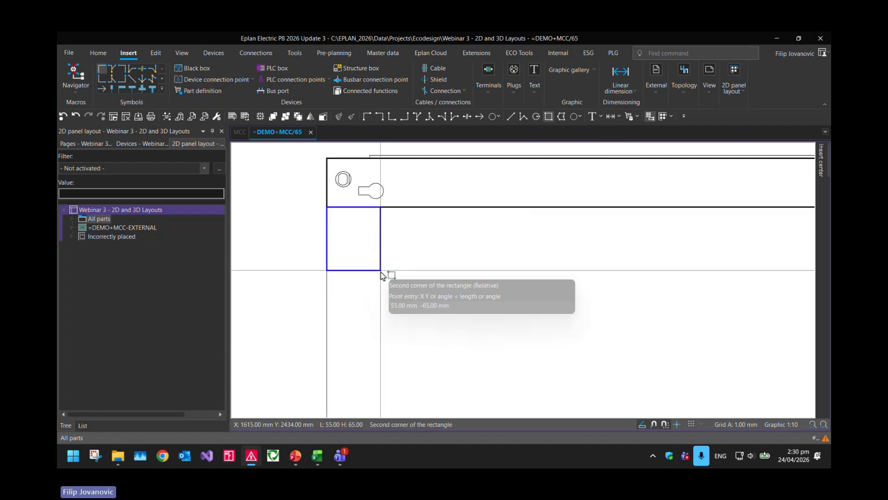
pyautogui.write('50 -2000')
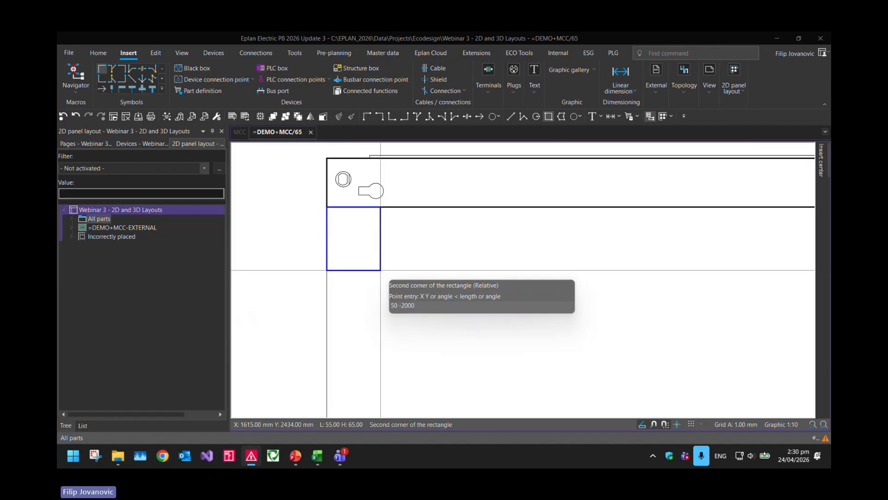
pyautogui.press('Return')
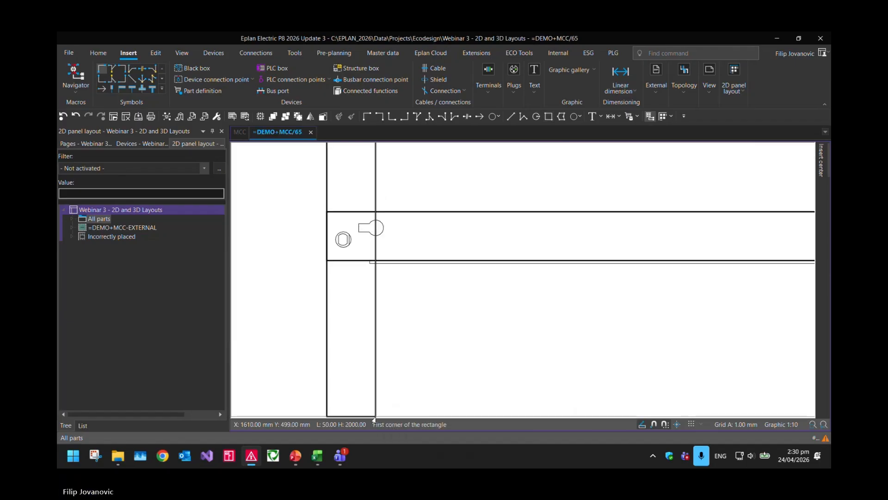
pyautogui.press('Escape')
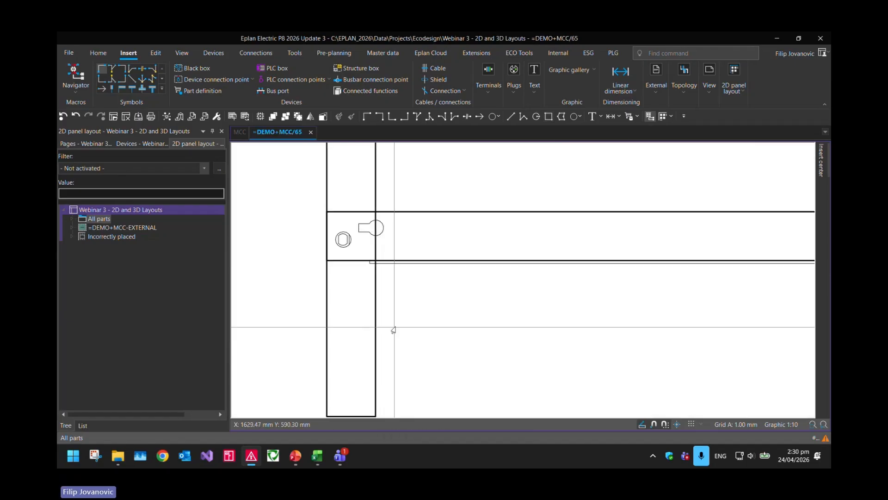
# Step: Shorten the vertical rectangle by moving its bottom edge onto the bottom rectangle's upper edge
pyautogui.moveTo(396, 326); pyautogui.dragTo(399, 312, button='middle')
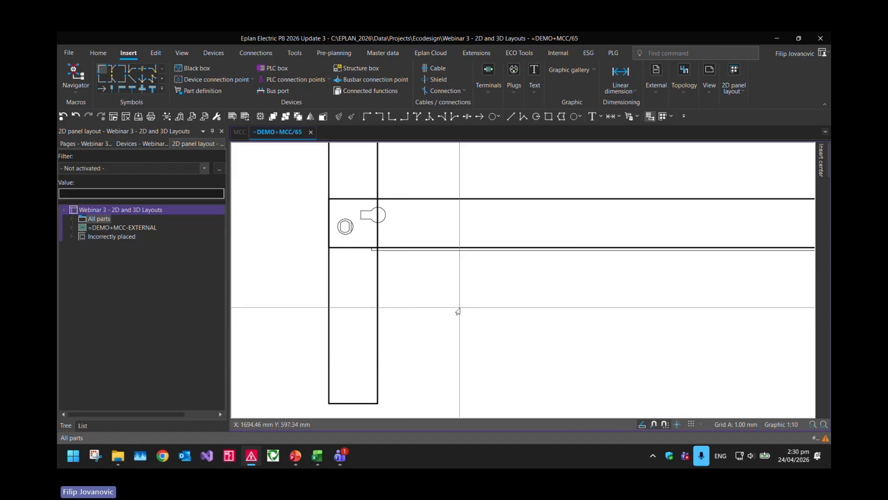
pyautogui.moveTo(468, 304); pyautogui.dragTo(341, 314)
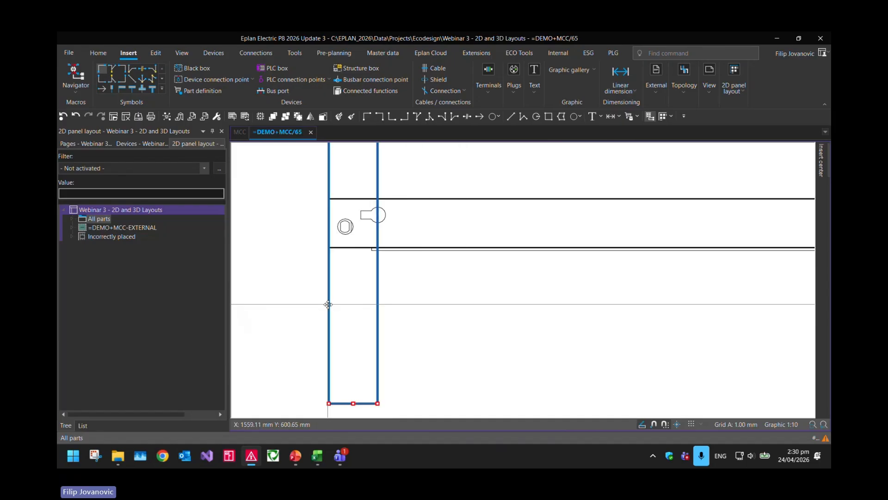
pyautogui.click(354, 403)
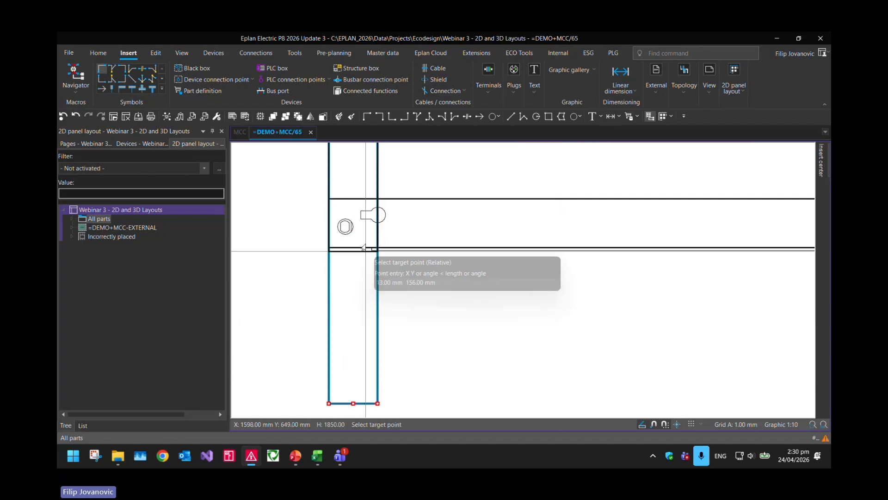
pyautogui.click(378, 199)
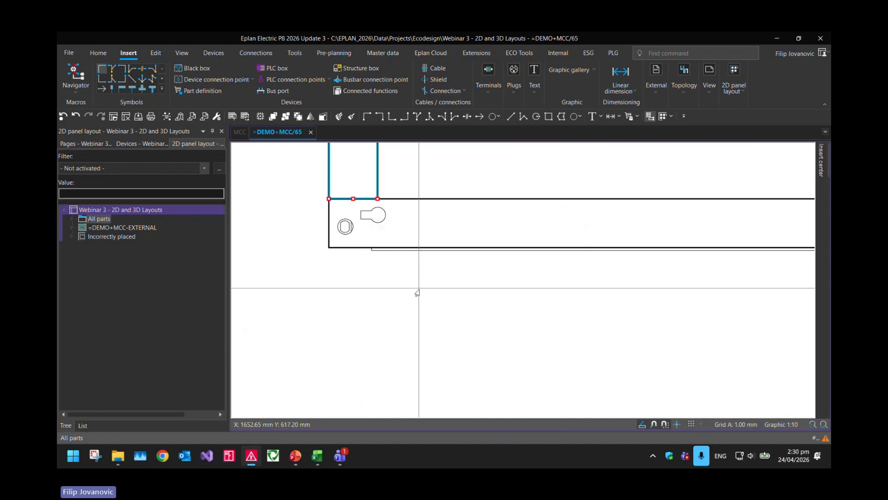
# Step: Copy the left vertical rectangle by its bottom midpoint and place the copy at the middle of the bottom rectangle's upper edge
pyautogui.scroll(-3, 391, 327)
pyautogui.moveTo(394, 298); pyautogui.dragTo(360, 276)
pyautogui.press('d')
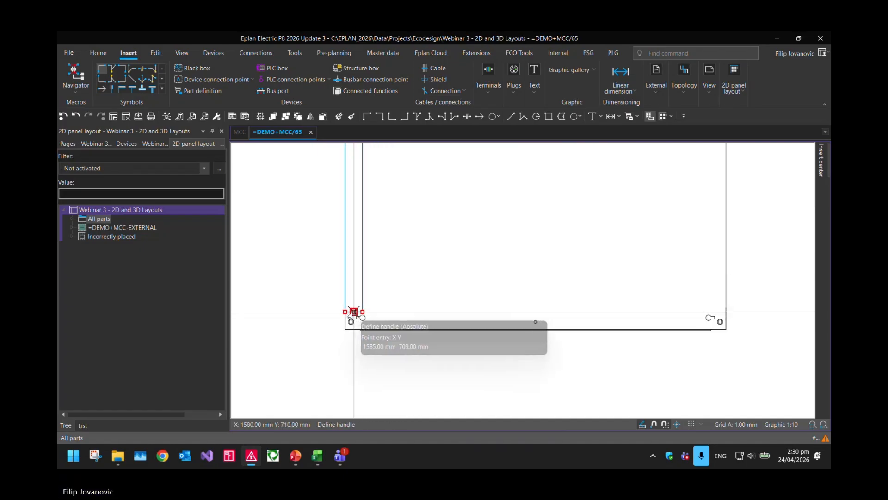
pyautogui.click(345, 312)
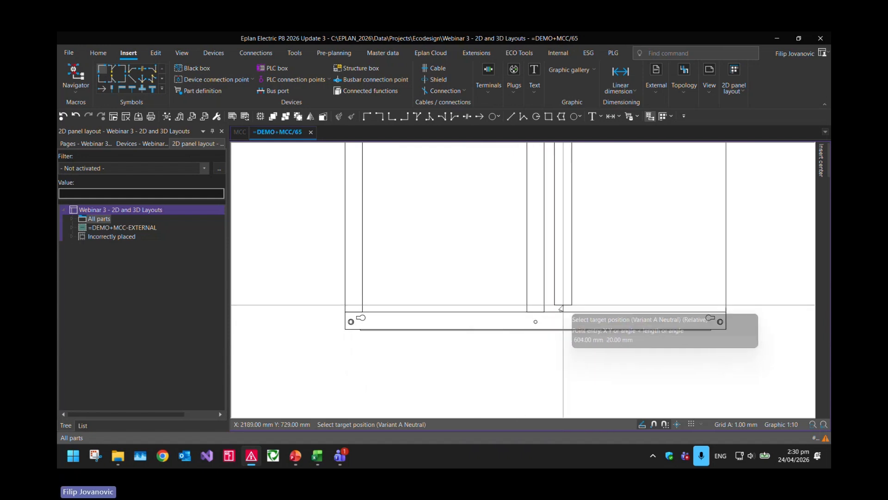
pyautogui.click(533, 313)
# Step: Copy the middle vertical rectangle by its lower-right corner and place the copy at the bottom rectangle's upper-right corner
pyautogui.hotkey('ctrl', 'c')
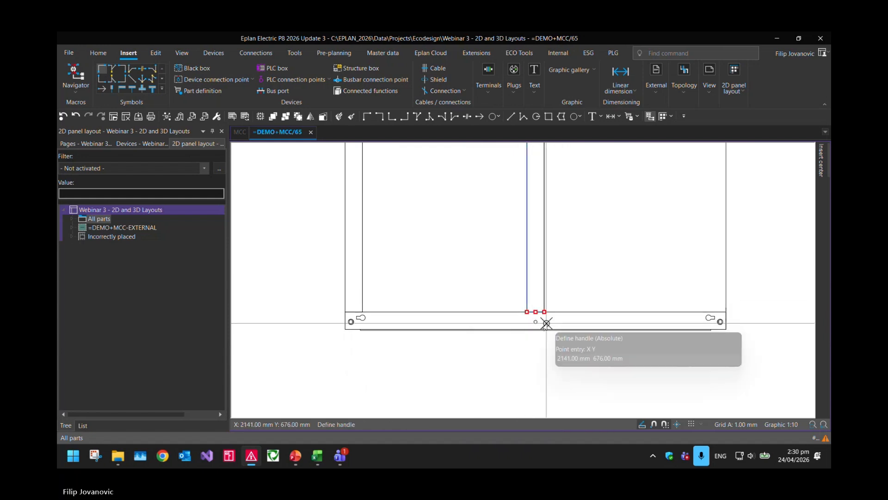
pyautogui.click(544, 311)
pyautogui.hotkey('ctrl', 'v')
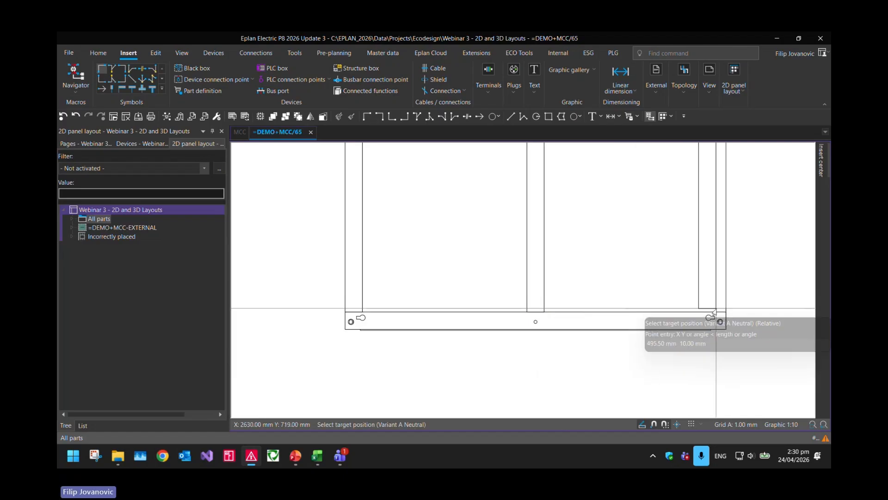
pyautogui.click(726, 312)
pyautogui.moveTo(644, 250); pyautogui.dragTo(623, 346, button='middle')
pyautogui.scroll(-3, 622, 346)
pyautogui.press('Escape')
pyautogui.moveTo(526, 162); pyautogui.dragTo(494, 296, button='middle')
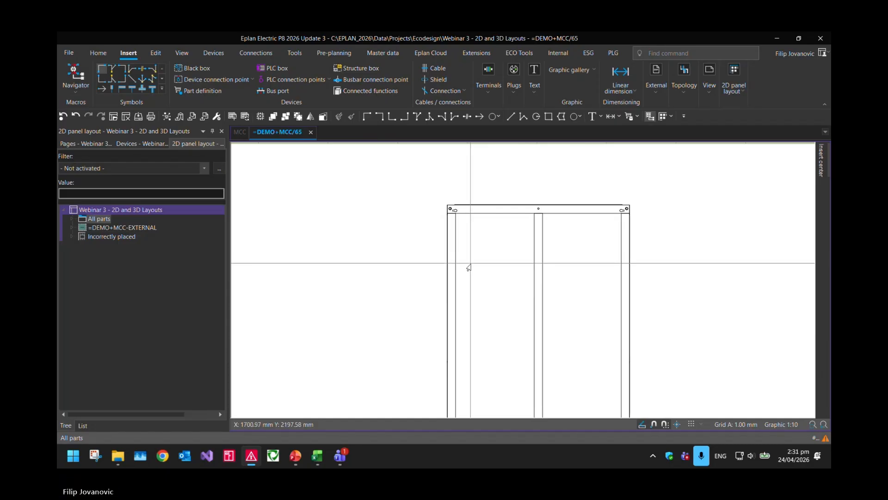
# Step: Draw a rectangle 474.5 mm wide and 50 mm high upward from the left vertical rectangle's upper-right corner, reaching the middle vertical rectangle
pyautogui.scroll(2, 473, 267)
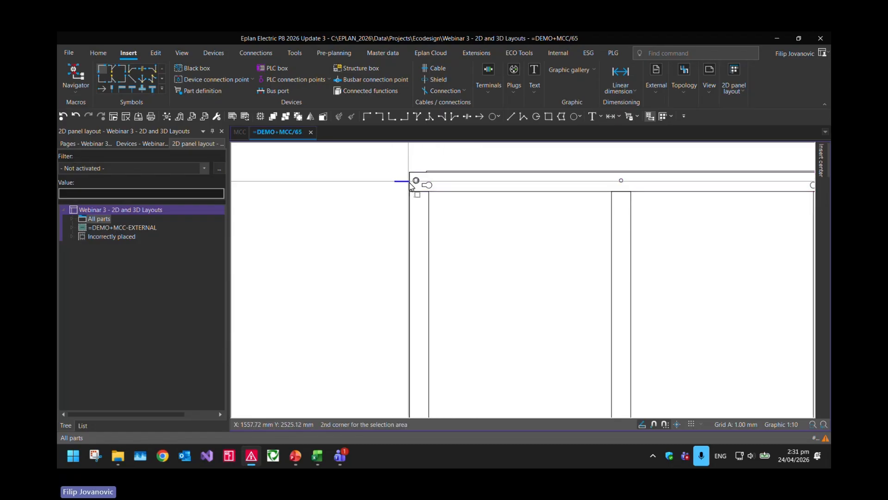
pyautogui.moveTo(388, 278); pyautogui.dragTo(405, 277)
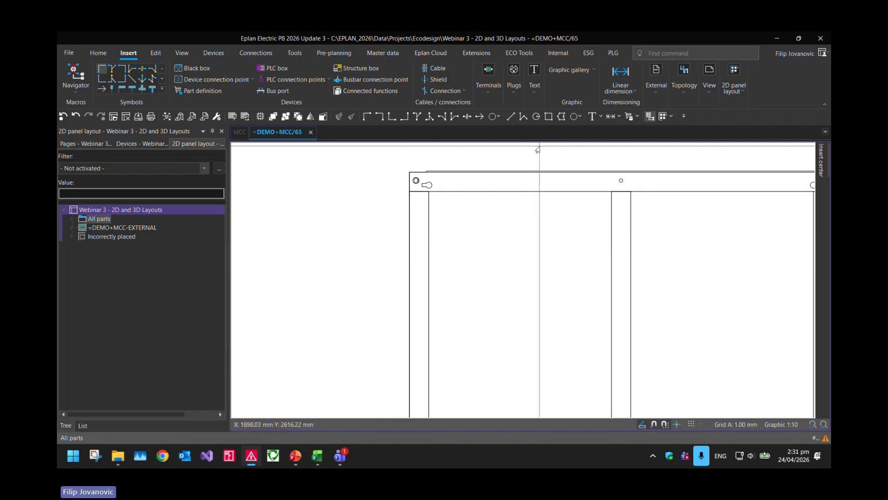
pyautogui.click(569, 70)
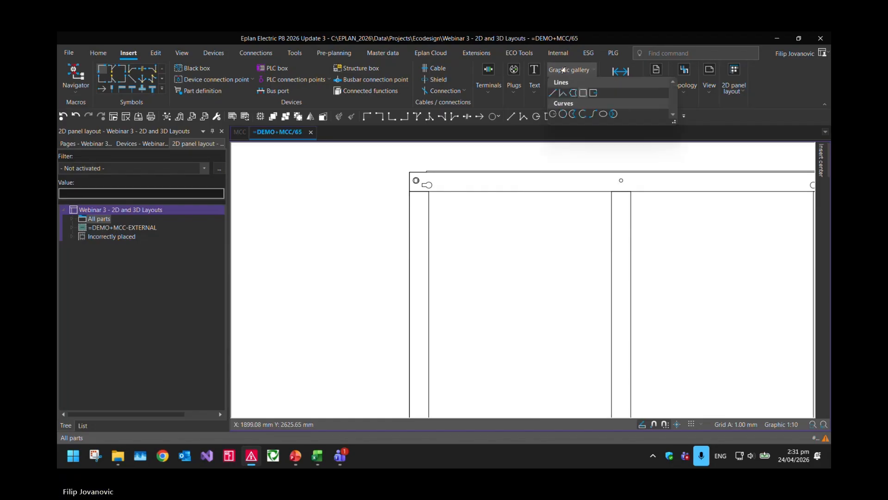
pyautogui.click(582, 93)
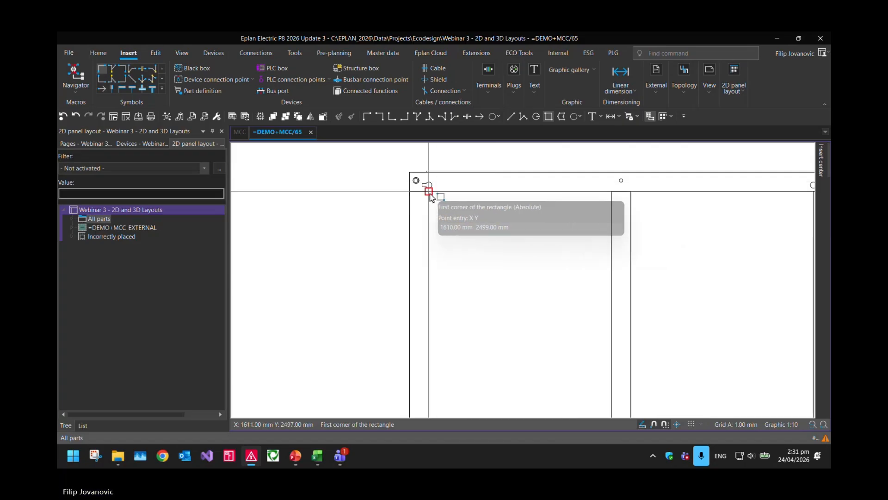
pyautogui.click(428, 191)
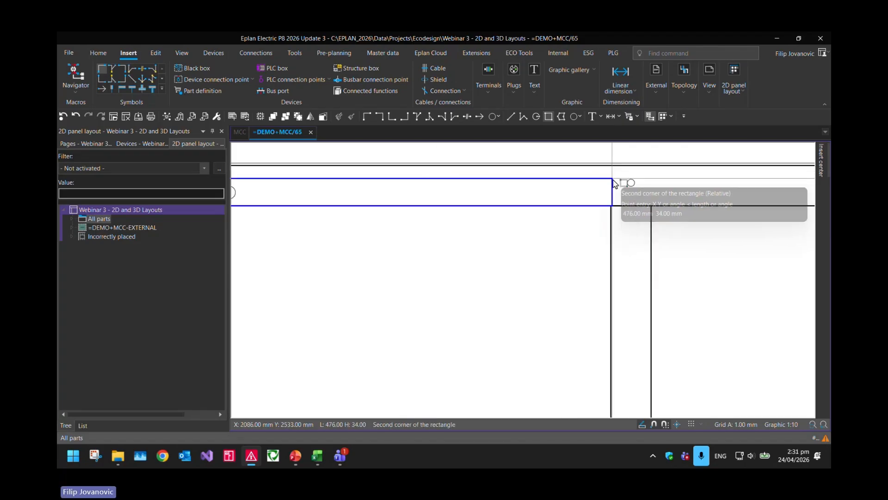
pyautogui.scroll(2, 611, 206)
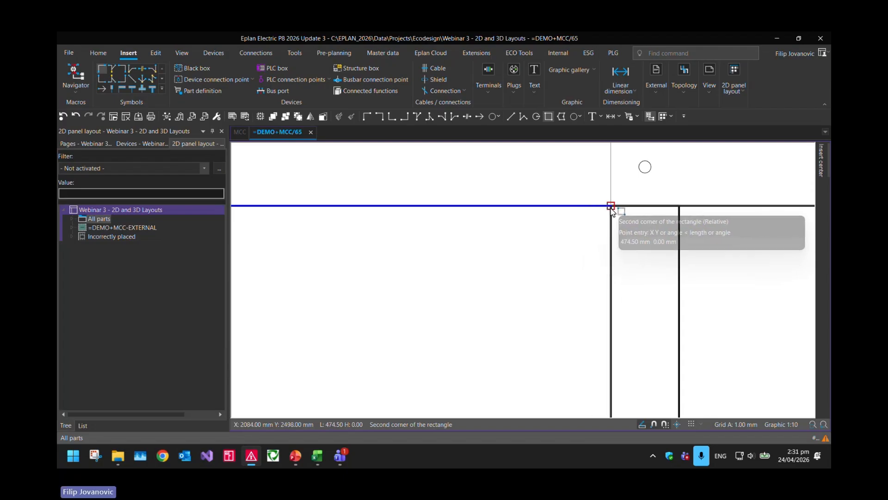
pyautogui.write('474.5 ')
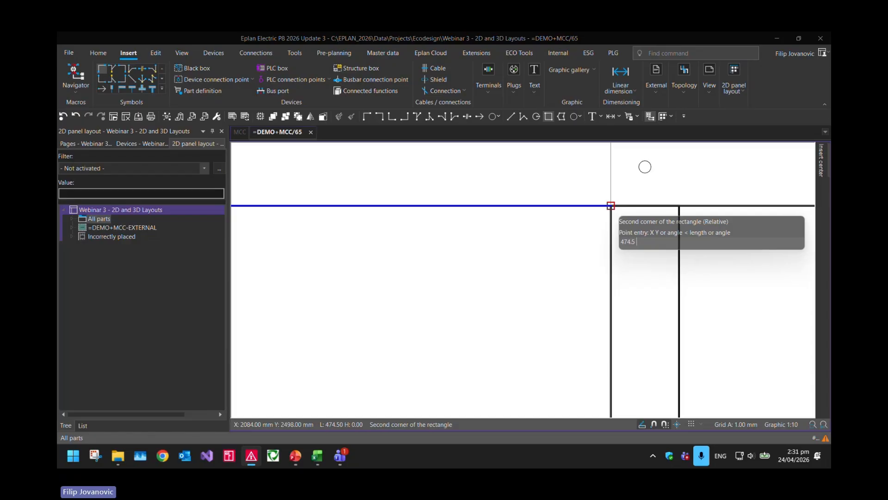
pyautogui.write('50')
pyautogui.press('Return')
pyautogui.press('Escape')
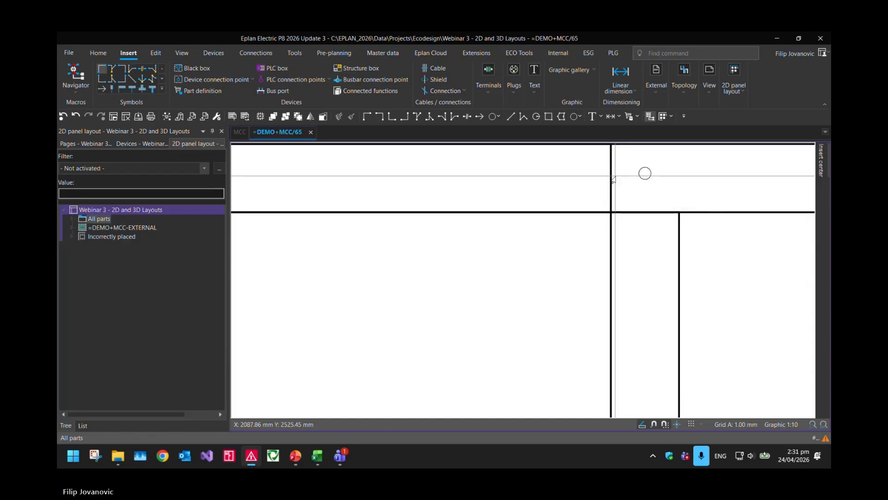
# Step: Move the 474.5 mm wide rectangle 250 mm straight down from its left-edge midpoint, between the left and middle vertical rectangles
pyautogui.scroll(-2, 612, 185)
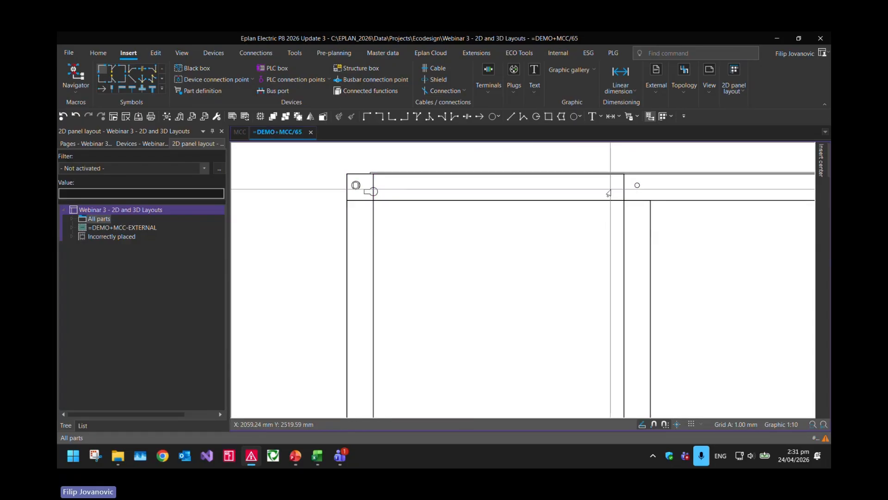
pyautogui.click(623, 189)
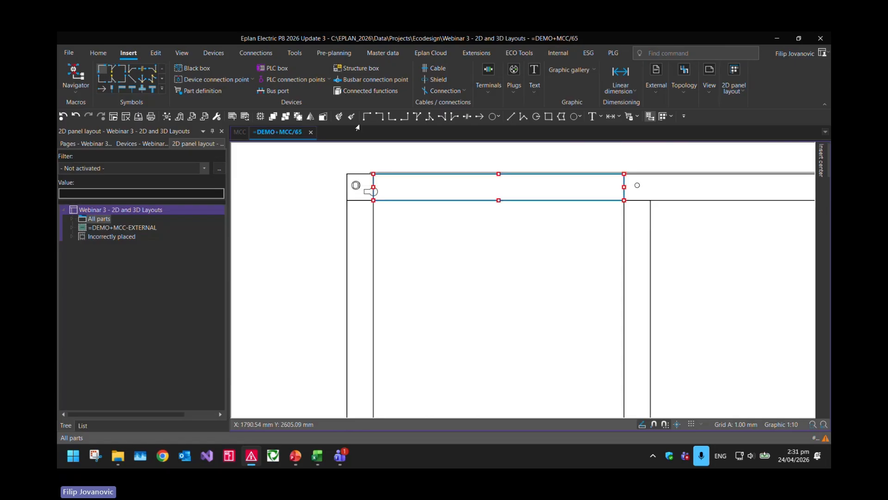
pyautogui.click(156, 53)
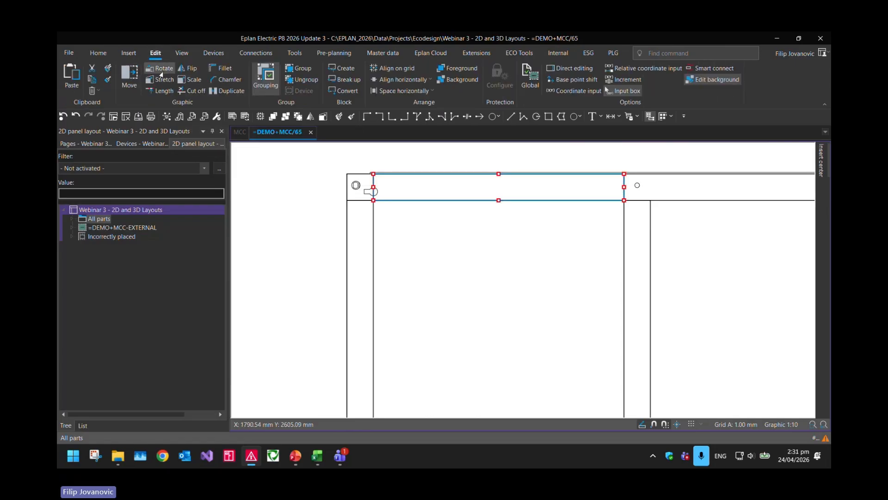
pyautogui.click(129, 77)
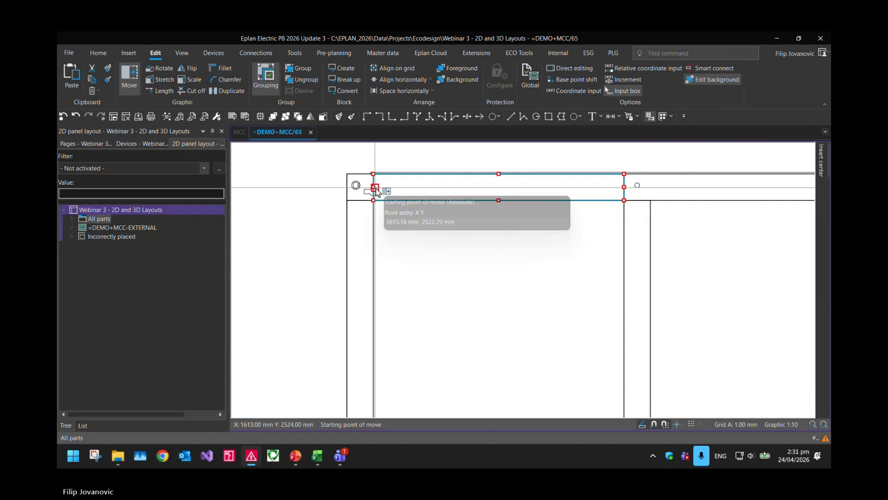
pyautogui.scroll(3, 375, 189)
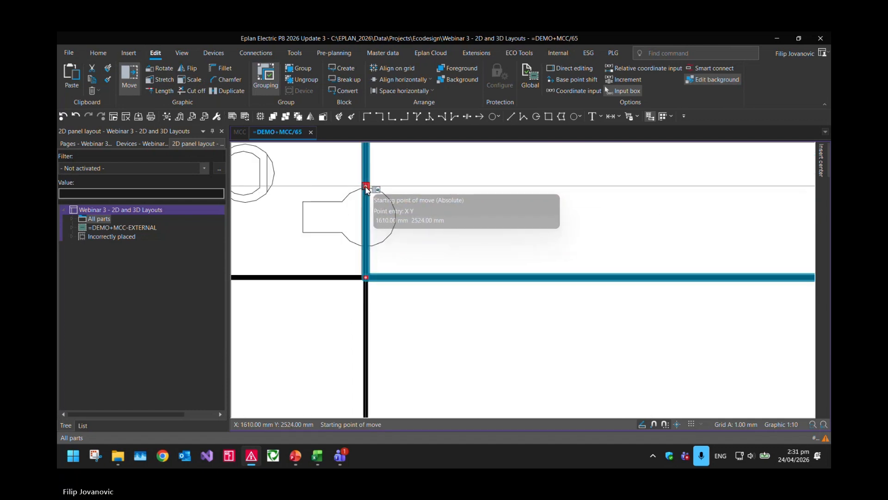
pyautogui.click(365, 187)
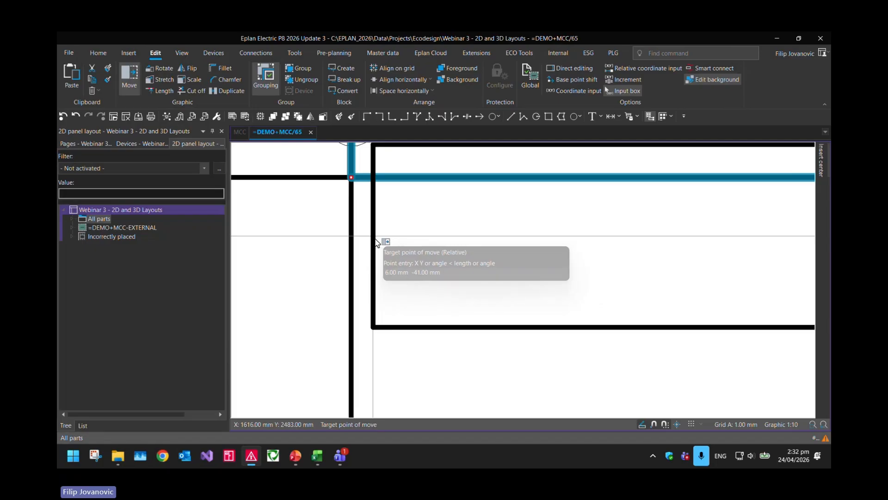
pyautogui.write('0 -250')
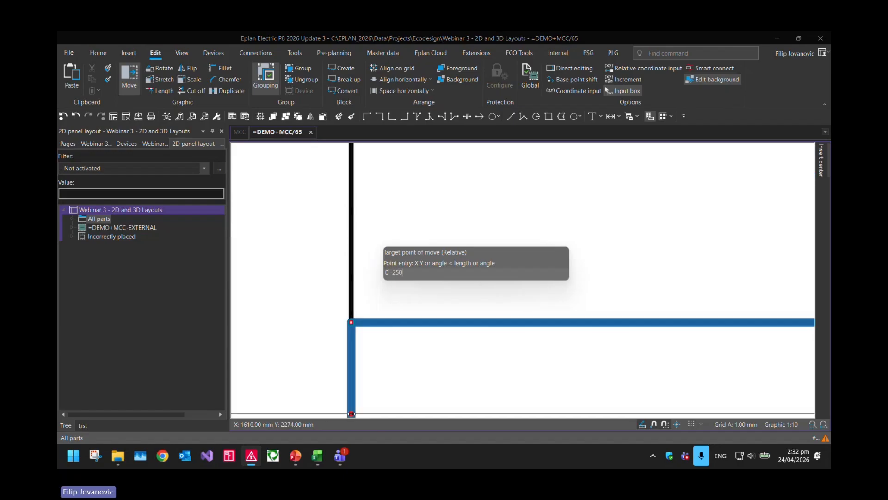
pyautogui.press('Return')
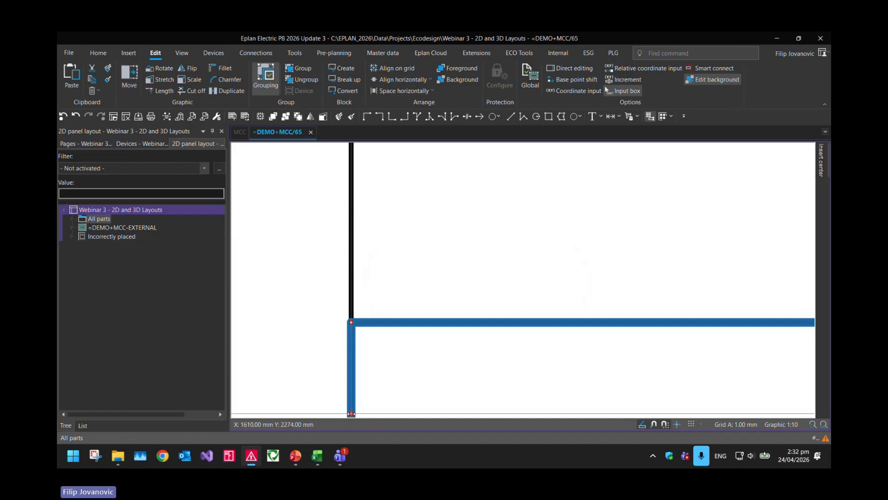
pyautogui.scroll(-4, 373, 363)
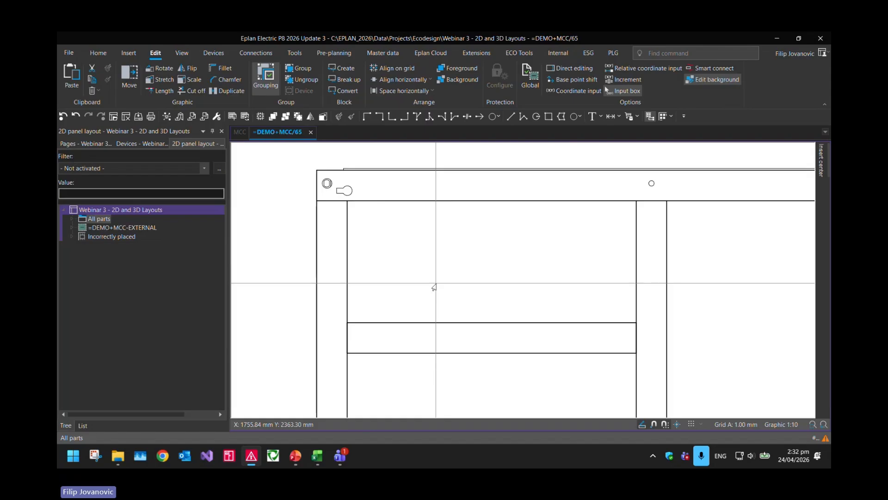
# Step: Add a linear dimension from the top rectangle's left-edge midpoint to the moved rectangle's left-edge midpoint, placed outside the plate's left edge
pyautogui.click(131, 54)
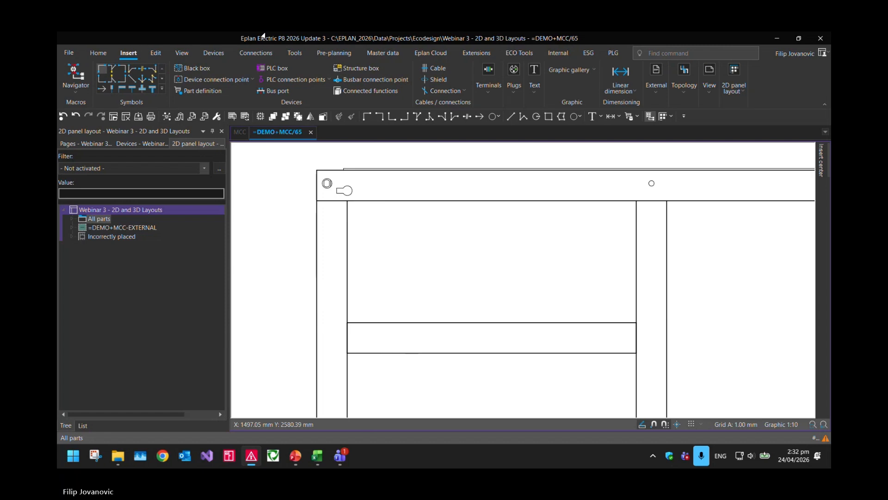
pyautogui.click(620, 76)
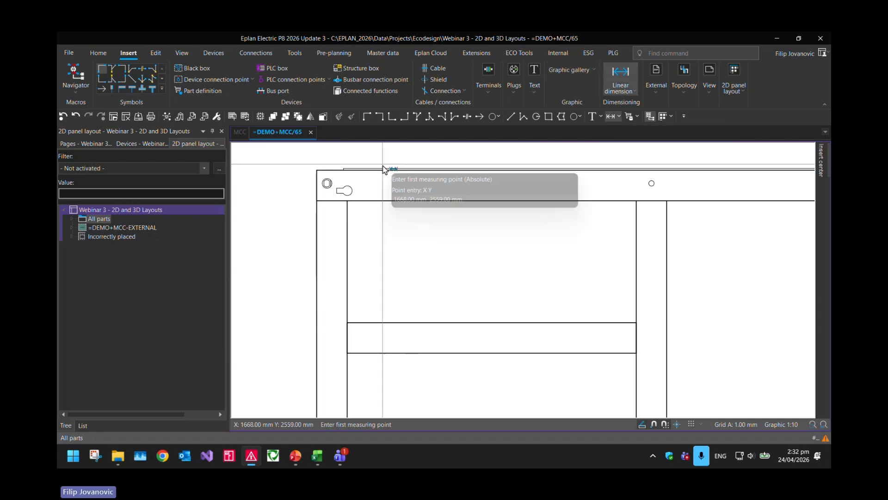
pyautogui.click(317, 185)
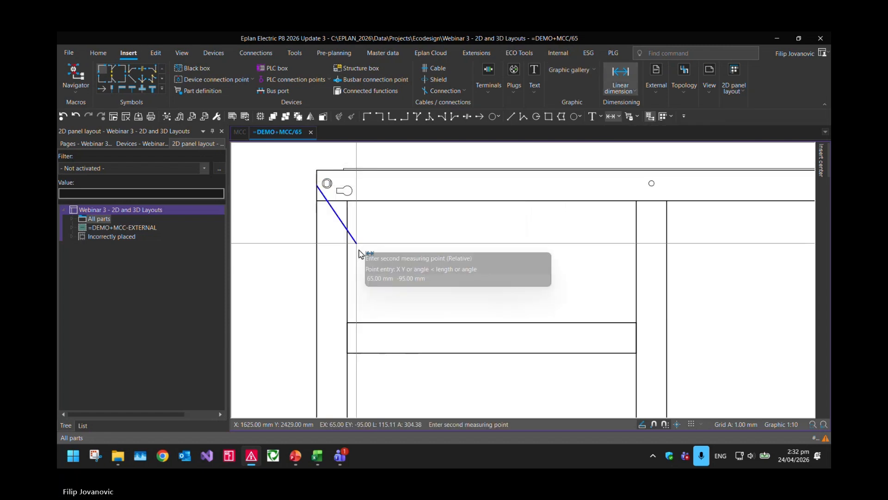
pyautogui.click(347, 338)
pyautogui.click(287, 318)
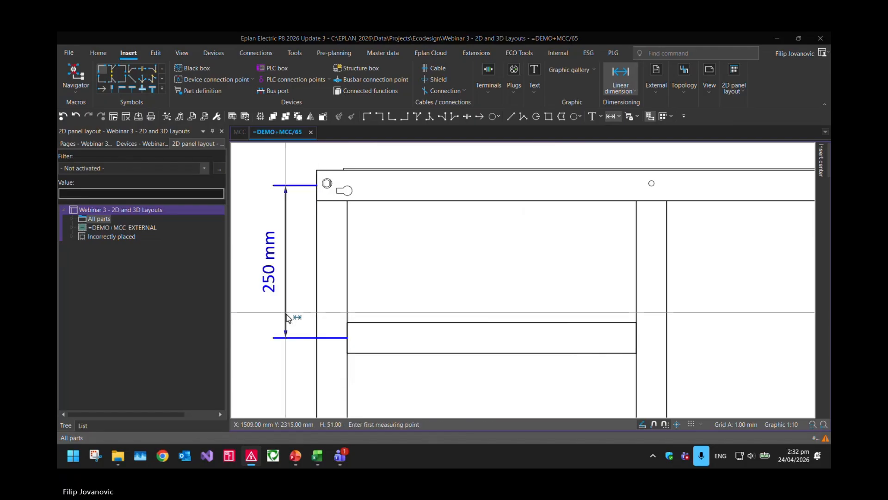
# Step: Delete the 250 mm vertical dimension outside the plate's left edge
pyautogui.press('Escape')
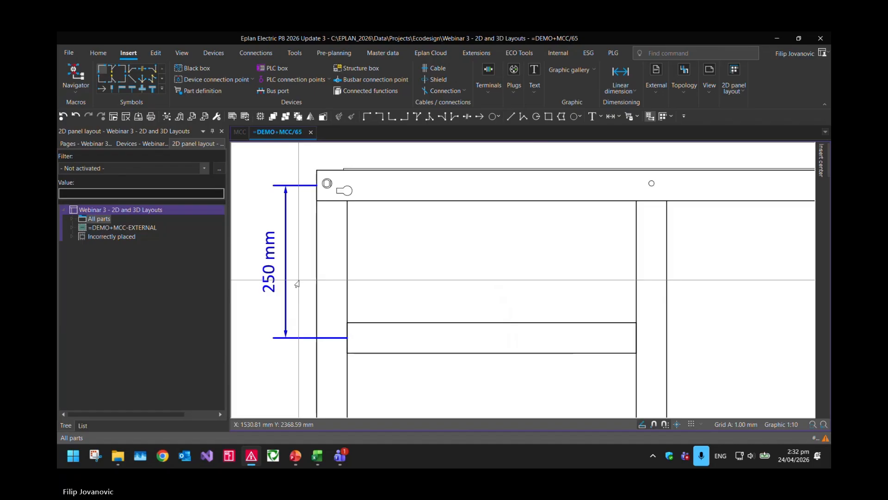
pyautogui.click(268, 268)
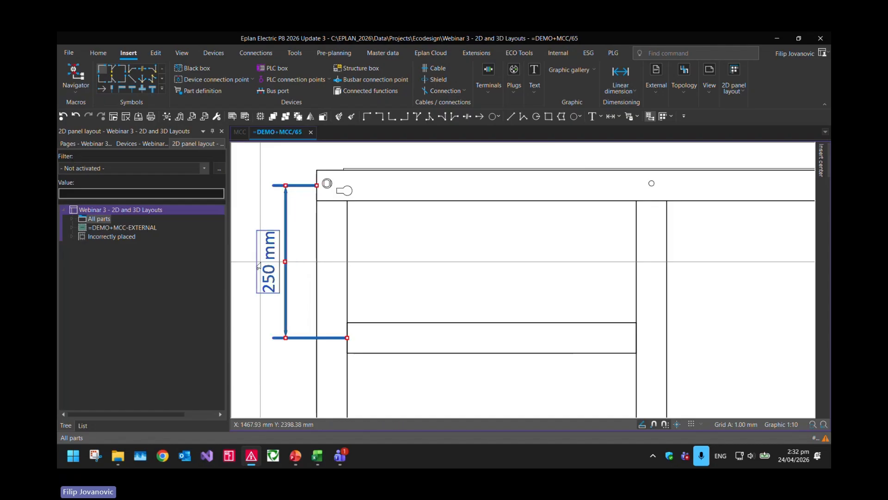
pyautogui.press('Delete')
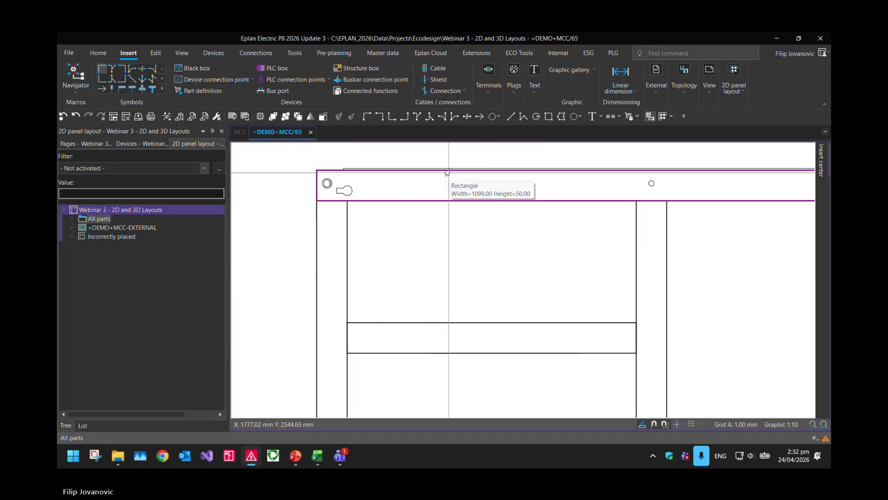
pyautogui.click(564, 73)
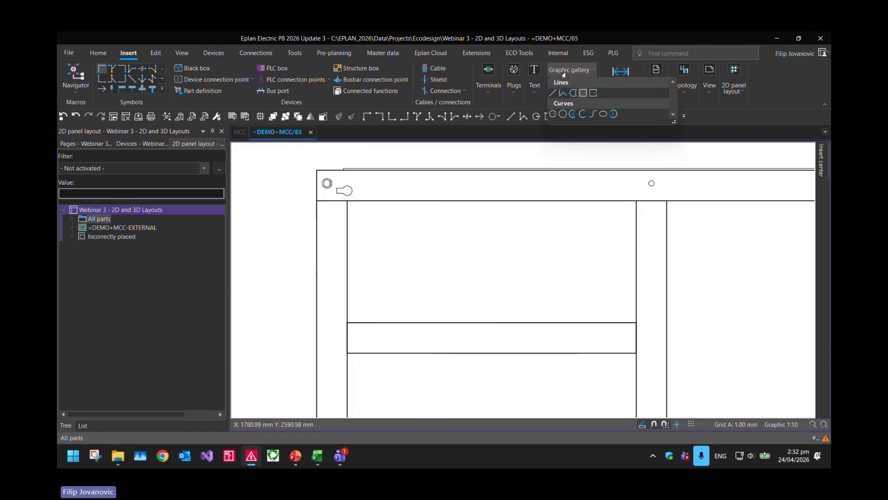
pyautogui.click(581, 93)
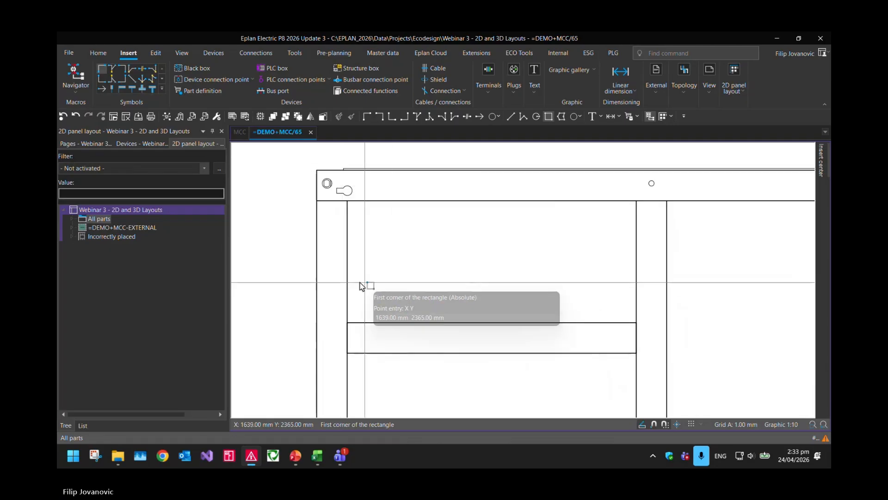
pyautogui.press('Escape')
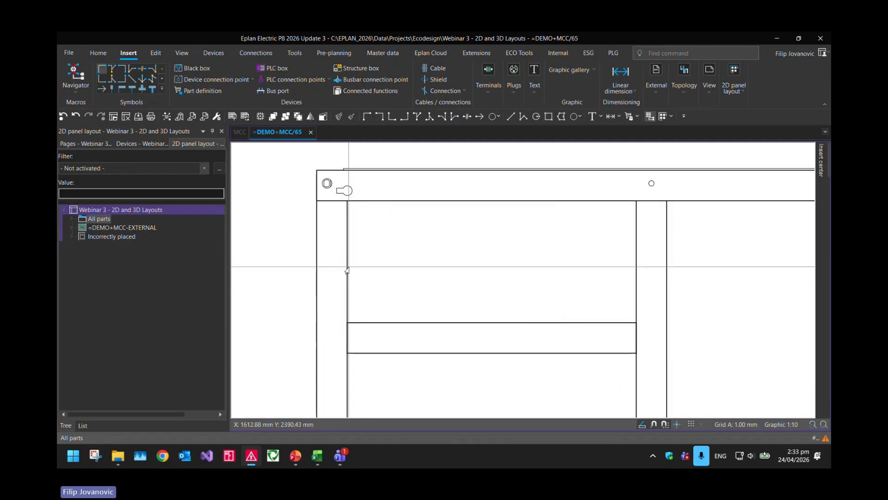
# Step: Draw a helper line along the left vertical rectangle's right edge, from the top rectangle down to the 474.5 mm wide rectangle's upper-left corner
pyautogui.click(565, 72)
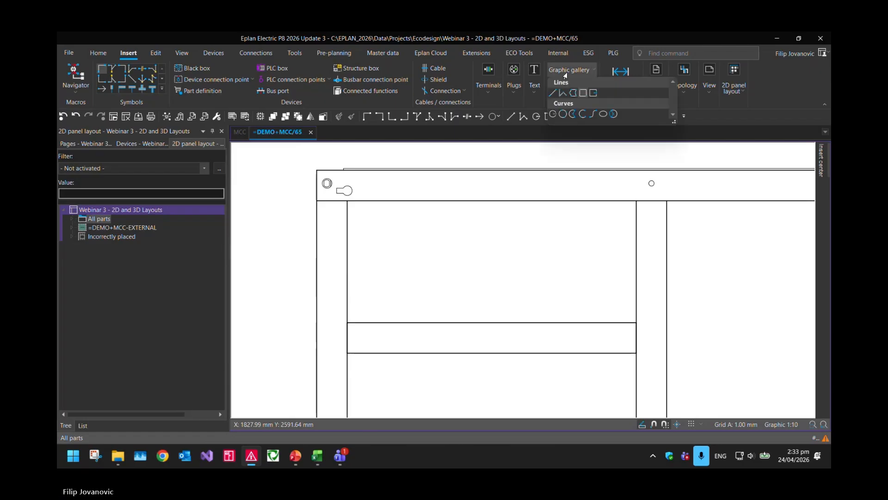
pyautogui.click(553, 93)
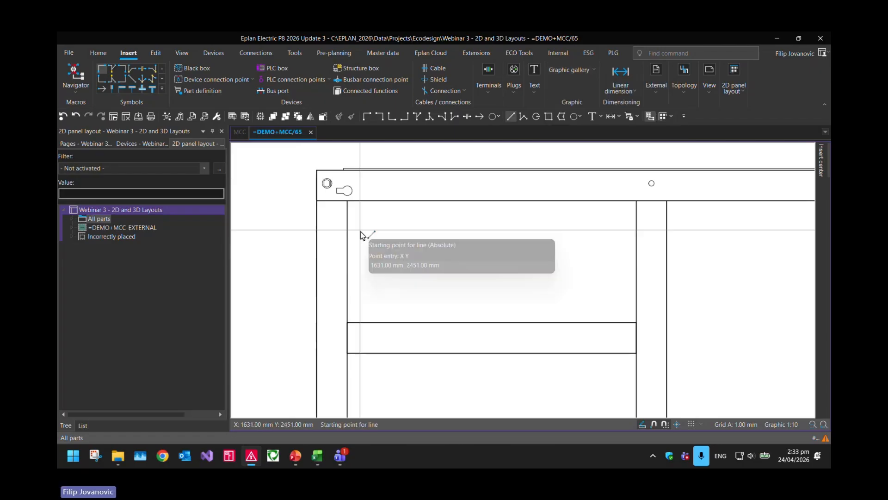
pyautogui.click(348, 201)
pyautogui.click(348, 323)
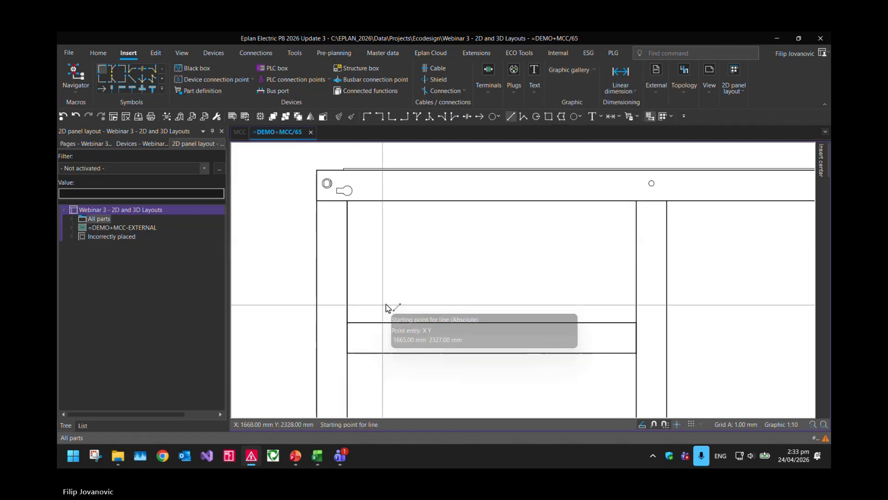
pyautogui.press('Escape')
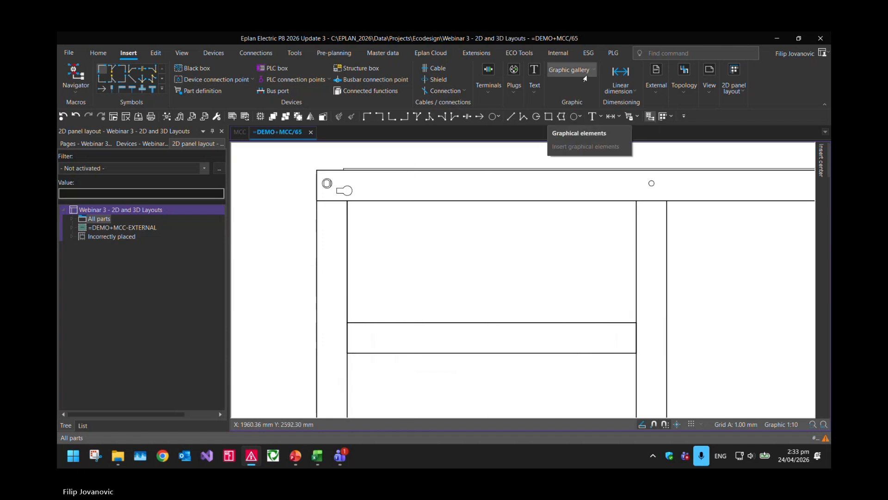
# Step: Copy the 474.5 mm wide rectangle by its lower-left corner and place the copy at the helper line's midpoint
pyautogui.click(549, 117)
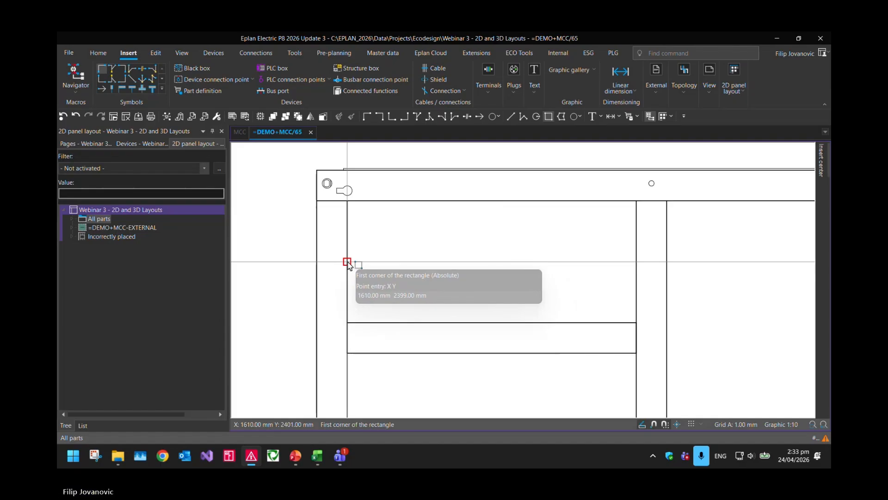
pyautogui.press('Escape')
pyautogui.click(425, 324)
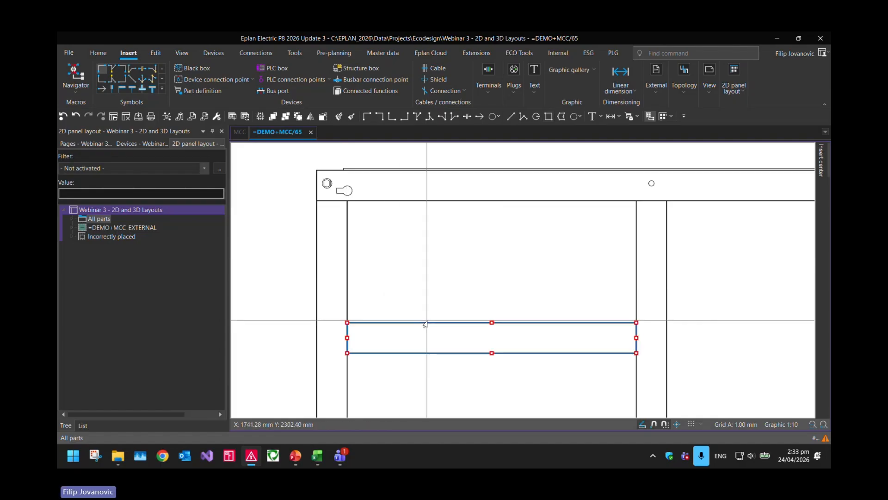
pyautogui.hotkey('ctrl', 'c')
pyautogui.click(347, 353)
pyautogui.hotkey('ctrl', 'v')
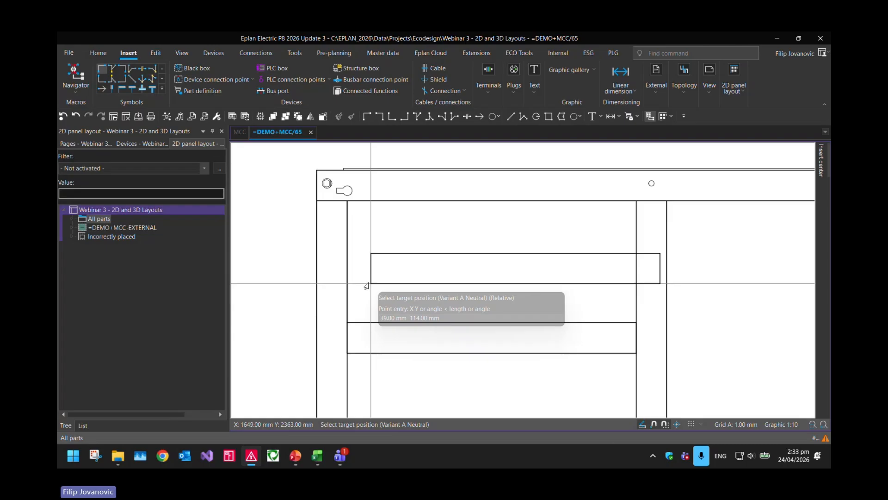
pyautogui.click(346, 261)
pyautogui.press('Escape')
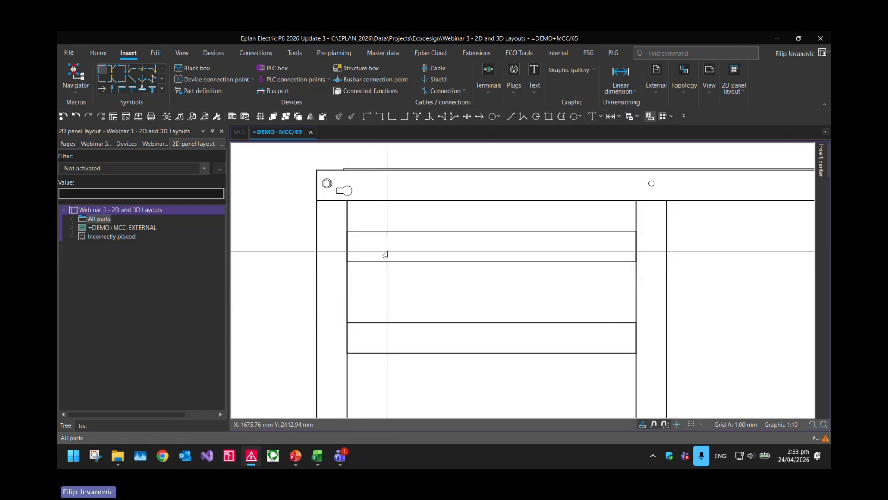
# Step: Set the copied rectangle's height to 35 mm
pyautogui.click(383, 236)
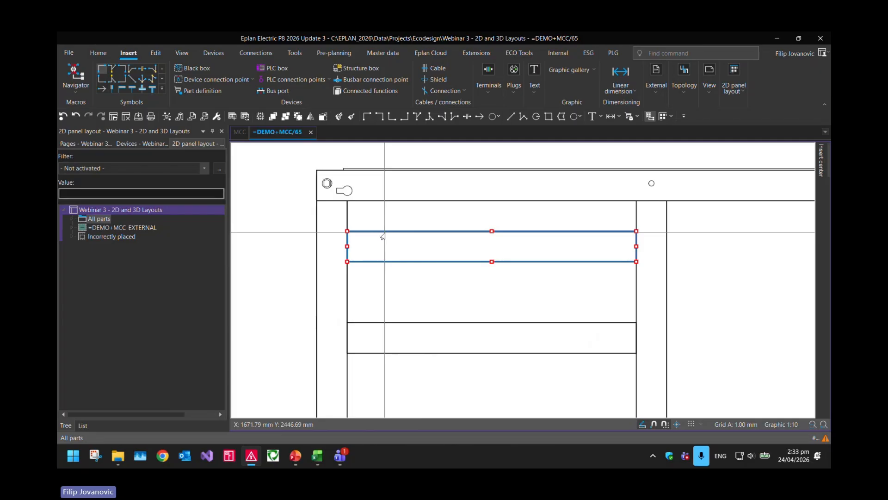
pyautogui.doubleClick(383, 236)
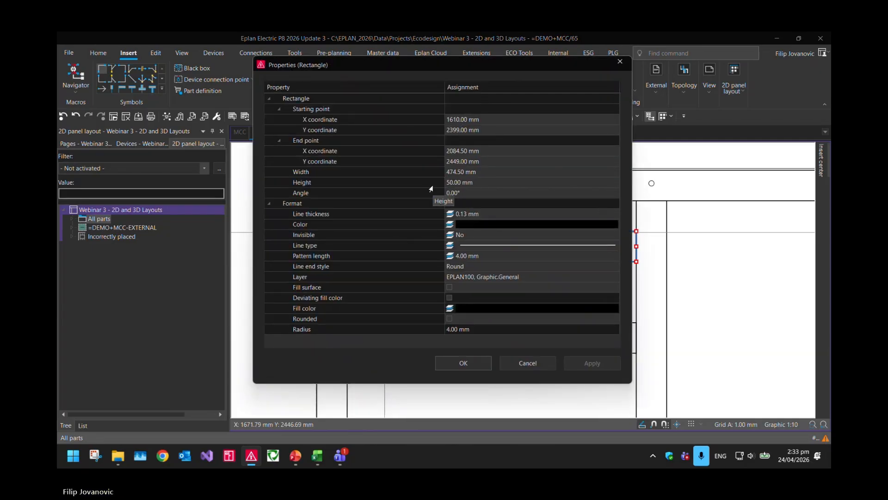
pyautogui.click(453, 183)
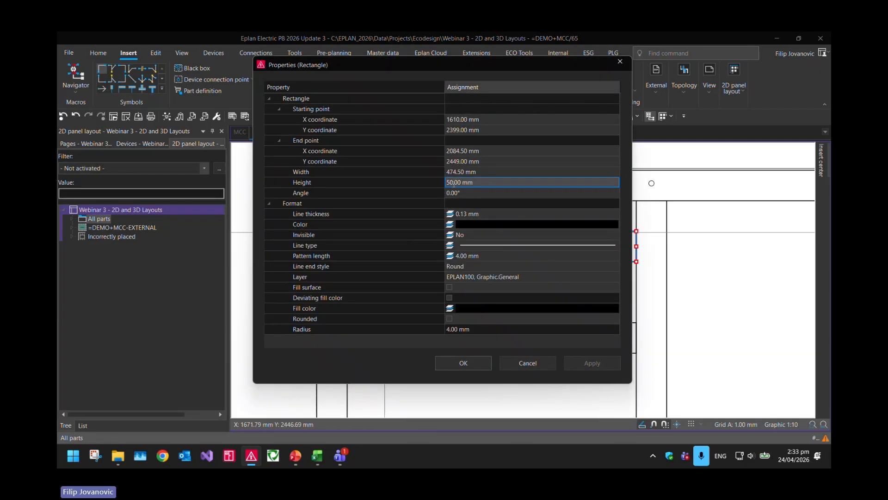
pyautogui.hotkey('ctrl', 'a')
pyautogui.write('35')
pyautogui.press('Return')
pyautogui.press('Return')
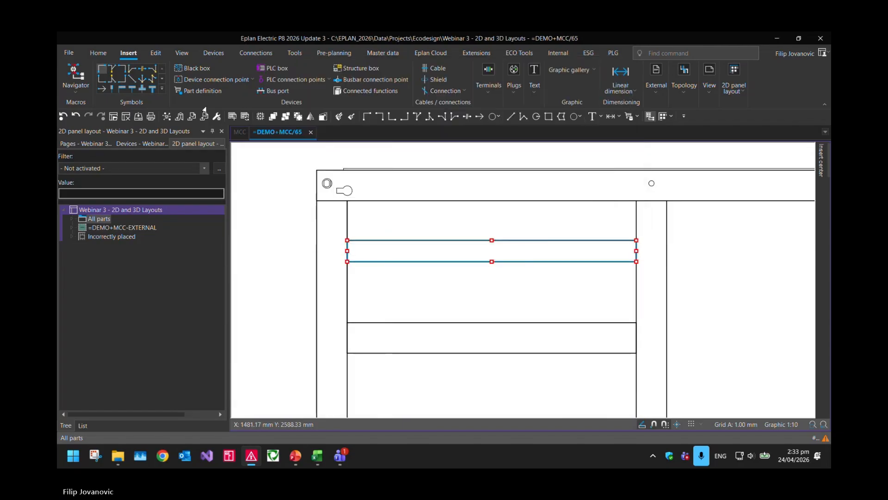
# Step: Move the 35 mm high rectangle straight down from its left-edge midpoint to its lower-left corner, centring it on the helper line's midpoint
pyautogui.click(156, 52)
pyautogui.click(129, 76)
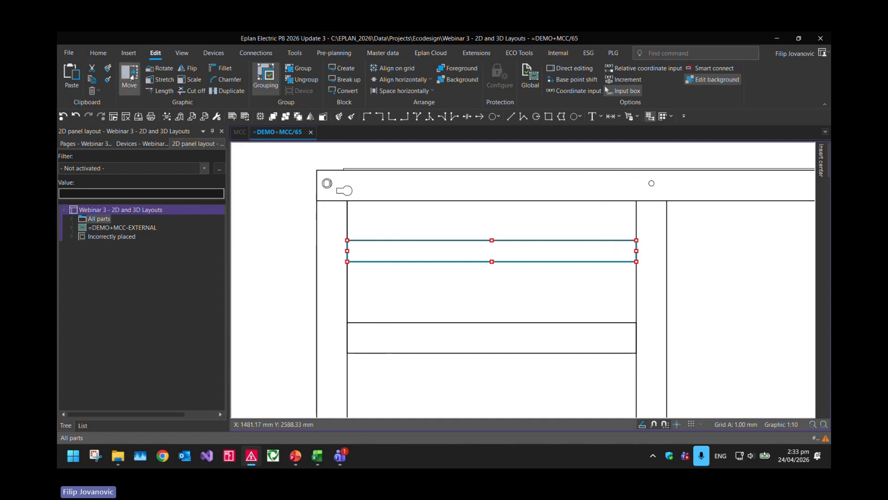
pyautogui.click(347, 251)
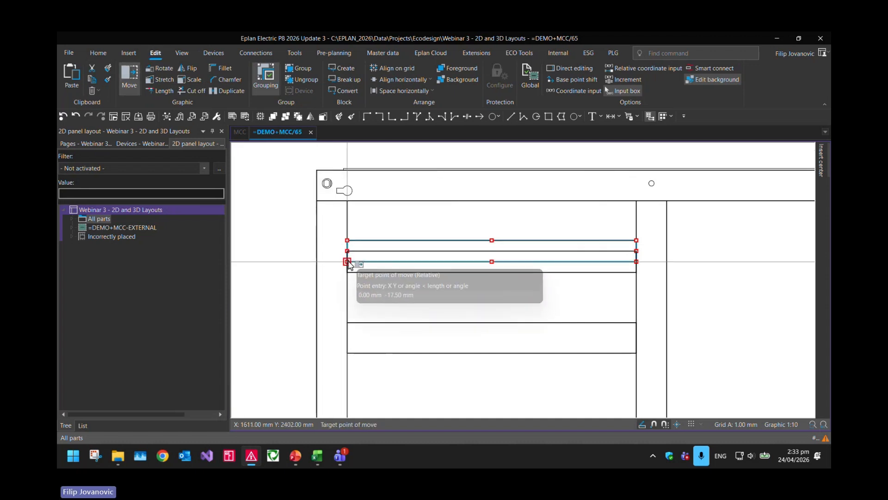
pyautogui.click(347, 262)
pyautogui.press('Escape')
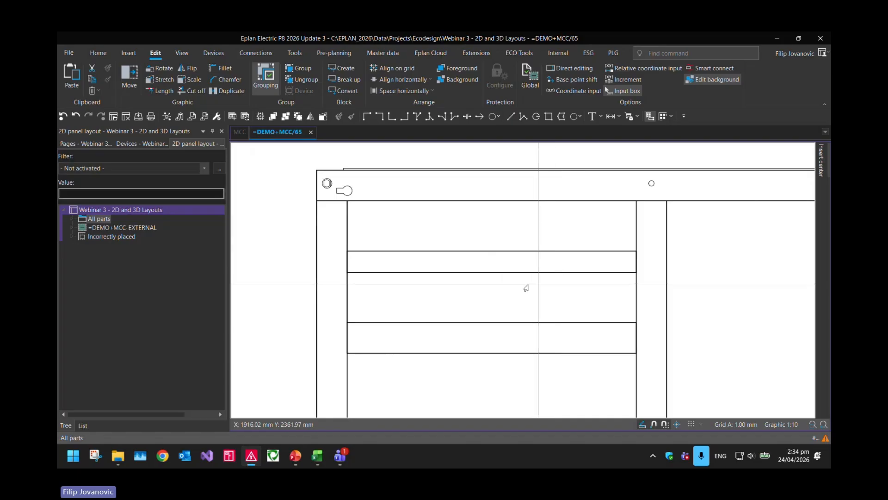
# Step: Format the 35 mm high rectangle with a light grey color and a dashed line type
pyautogui.click(438, 256)
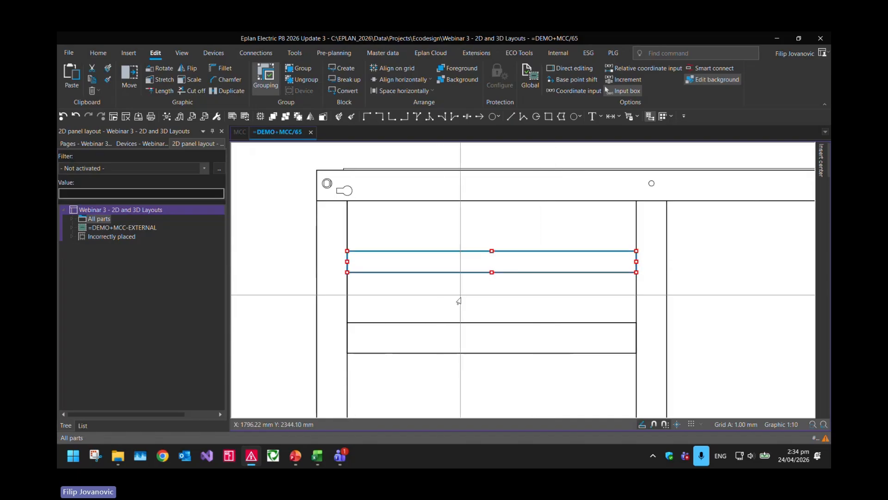
pyautogui.click(460, 322)
pyautogui.click(459, 297)
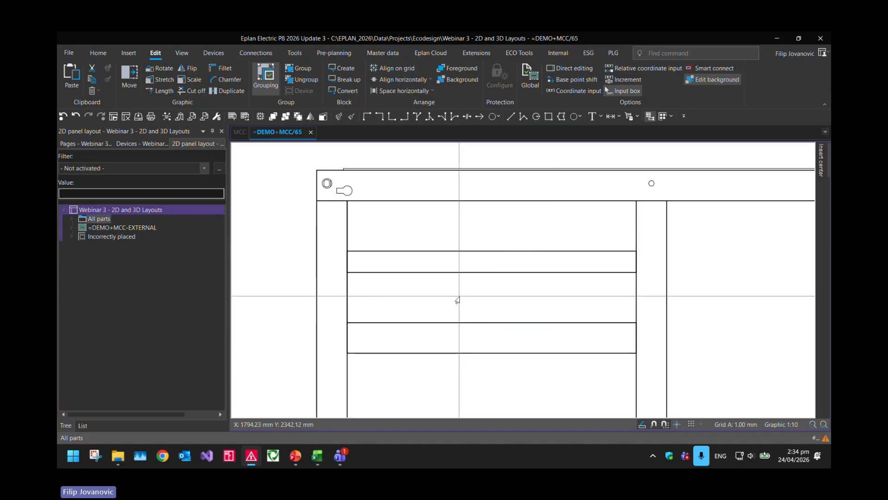
pyautogui.doubleClick(476, 277)
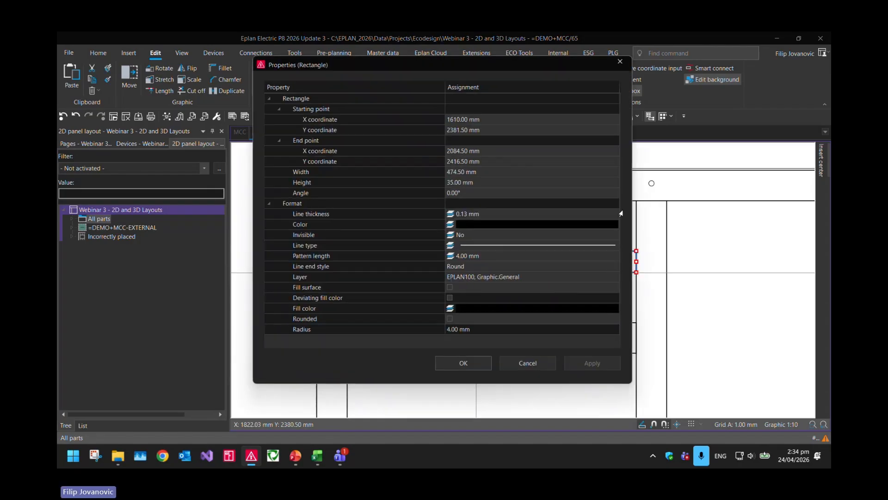
pyautogui.click(614, 224)
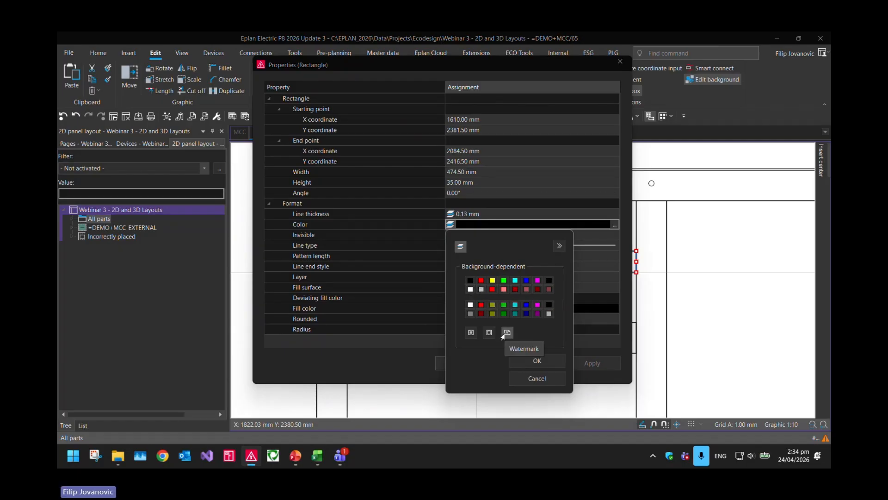
pyautogui.click(478, 291)
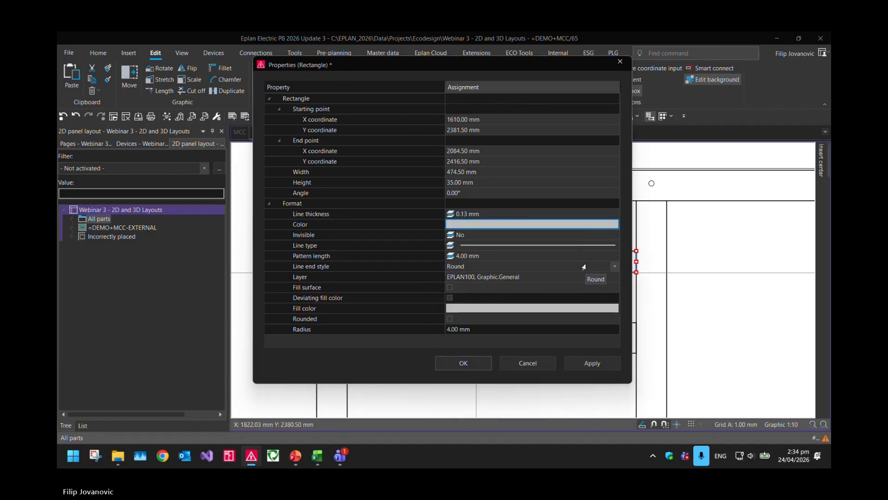
pyautogui.click(613, 245)
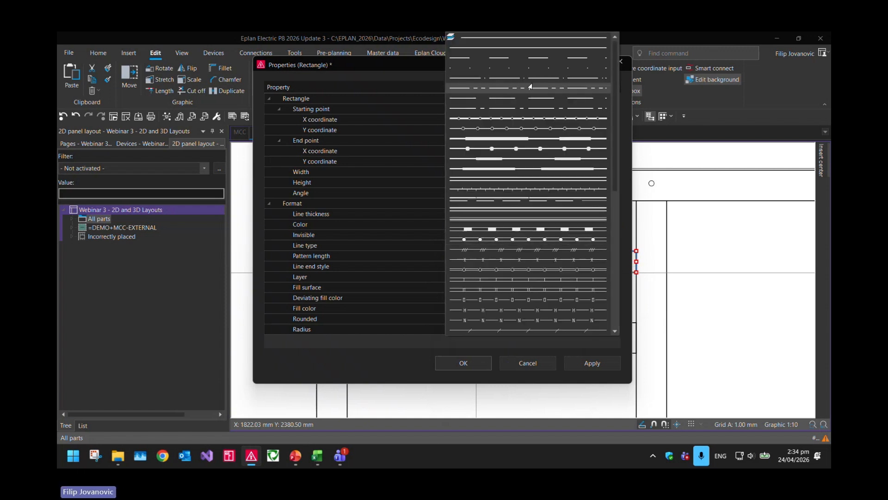
pyautogui.click(532, 58)
pyautogui.click(463, 363)
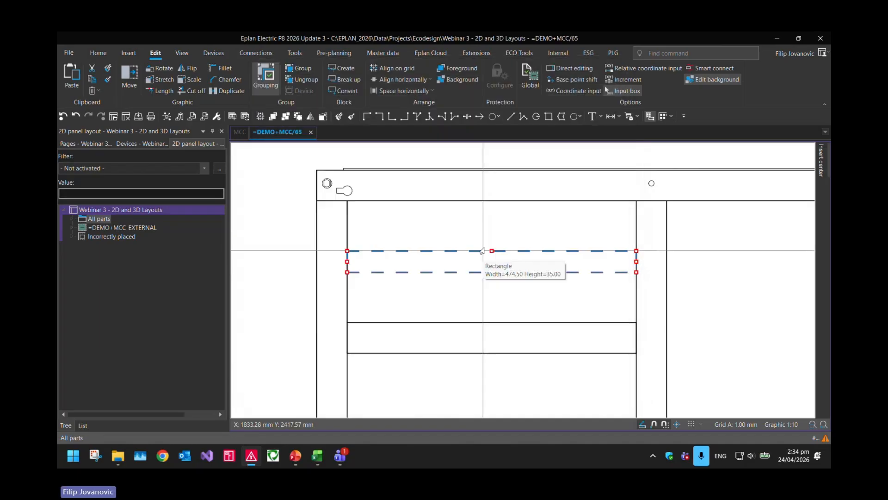
pyautogui.click(490, 227)
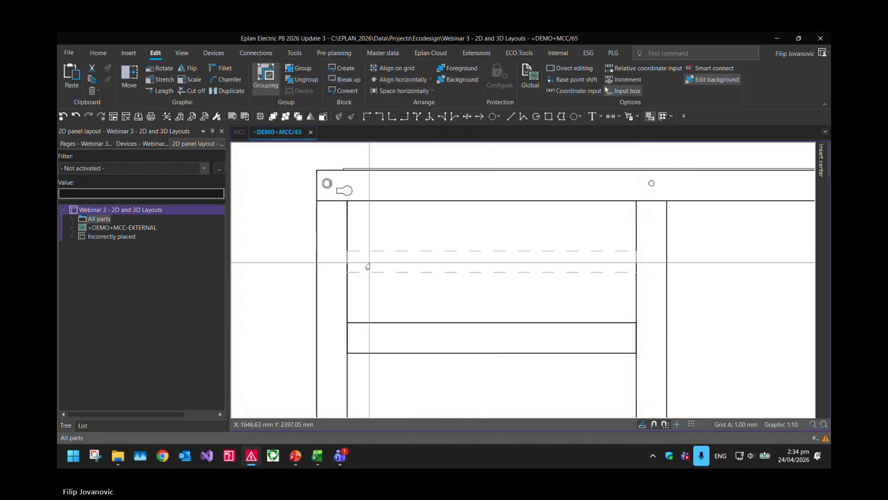
# Step: Send the dashed rectangle to the background, behind the adjoining black lines
pyautogui.scroll(4, 347, 259)
pyautogui.scroll(1, 347, 259)
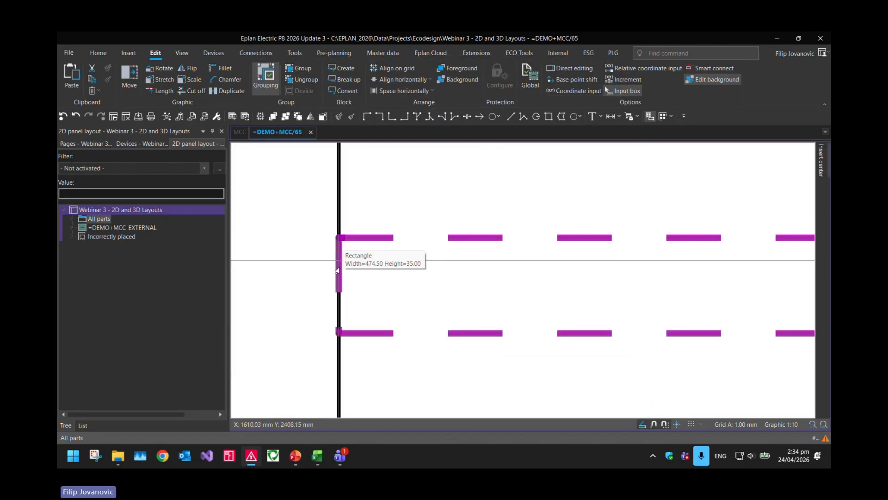
pyautogui.click(476, 332)
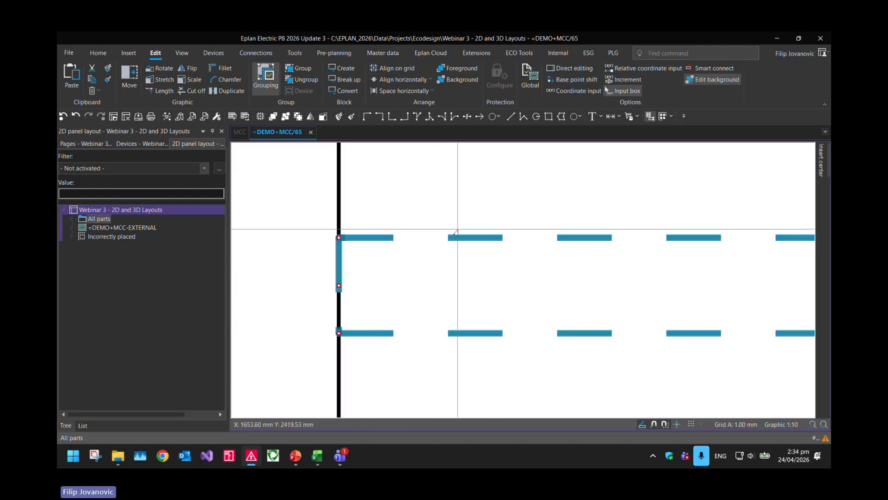
pyautogui.click(458, 81)
pyautogui.click(441, 190)
pyautogui.scroll(-3, 441, 191)
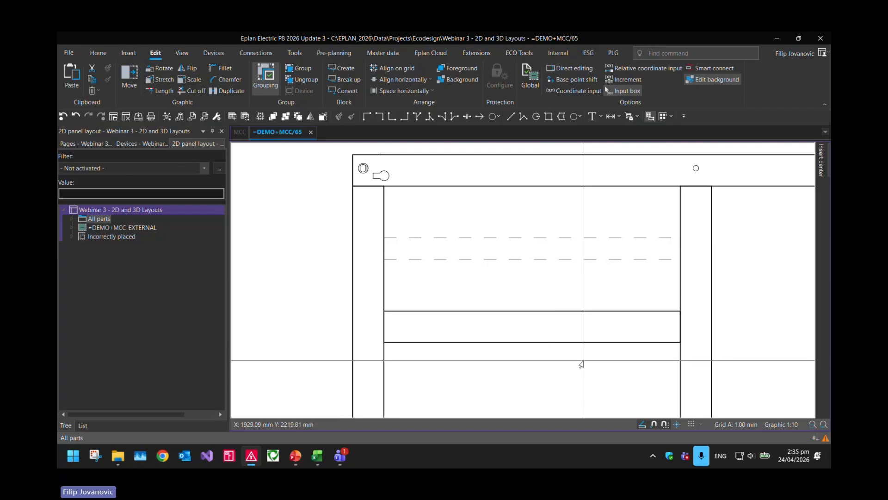
# Step: Duplicate the dashed rail and the wire duct below it five times downward, spaced from the upper duct's lower edge to the lower duct's lower edge
pyautogui.moveTo(578, 374); pyautogui.dragTo(449, 215)
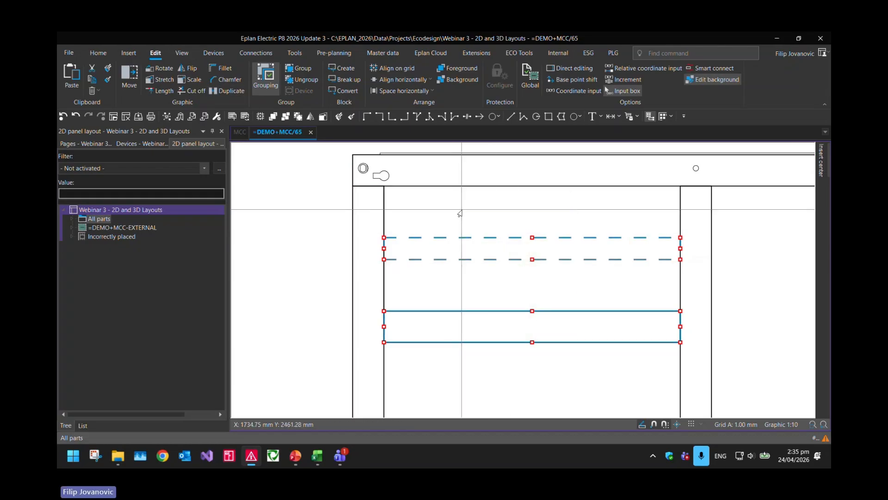
pyautogui.press('d')
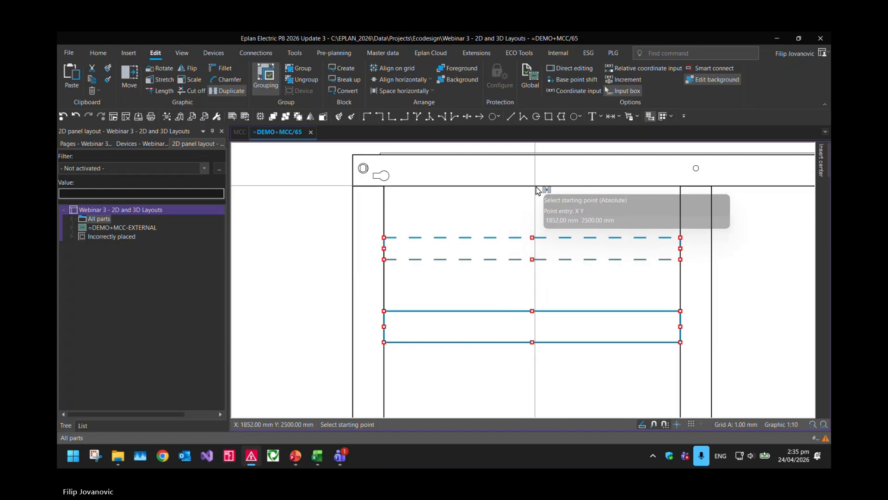
pyautogui.click(384, 187)
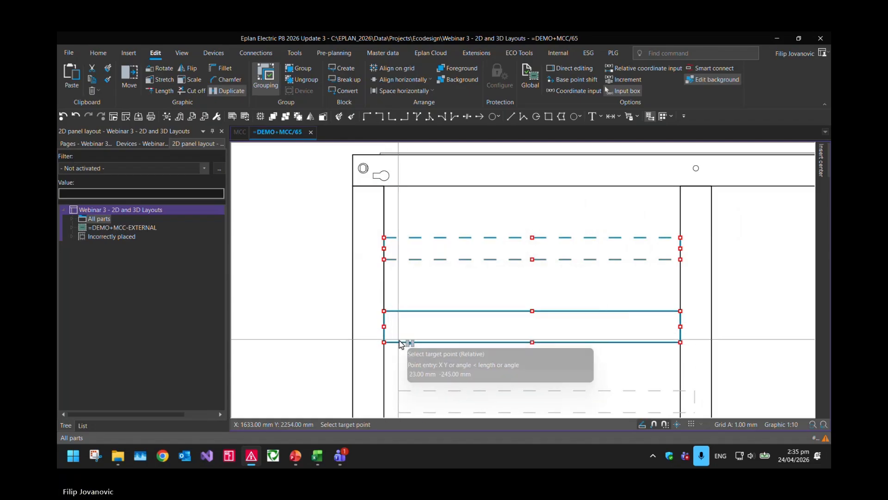
pyautogui.click(384, 341)
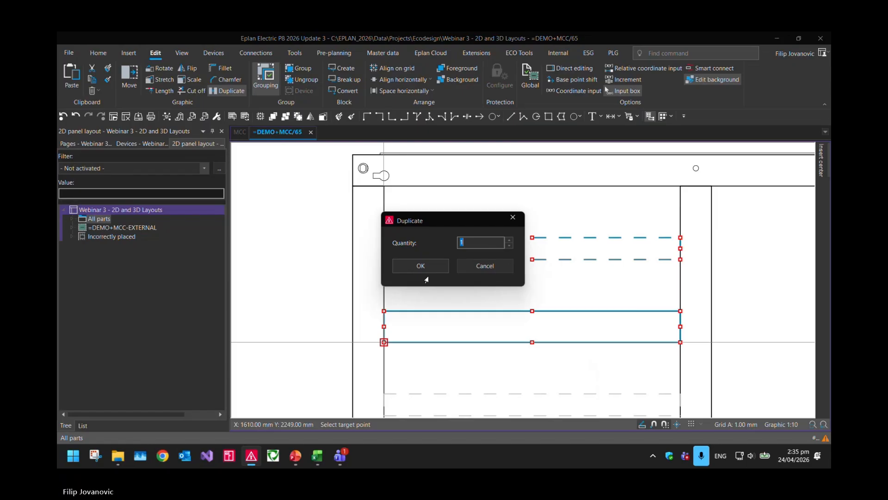
pyautogui.press('Return')
pyautogui.scroll(-5, 443, 278)
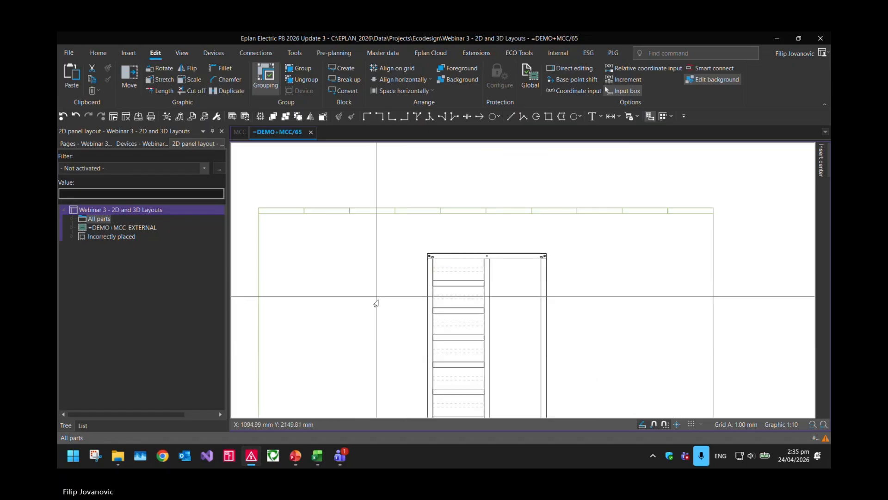
# Step: Delete the lowest copy of the dashed rail and wire duct pair from the column
pyautogui.scroll(5, 388, 230)
pyautogui.scroll(2, 439, 299)
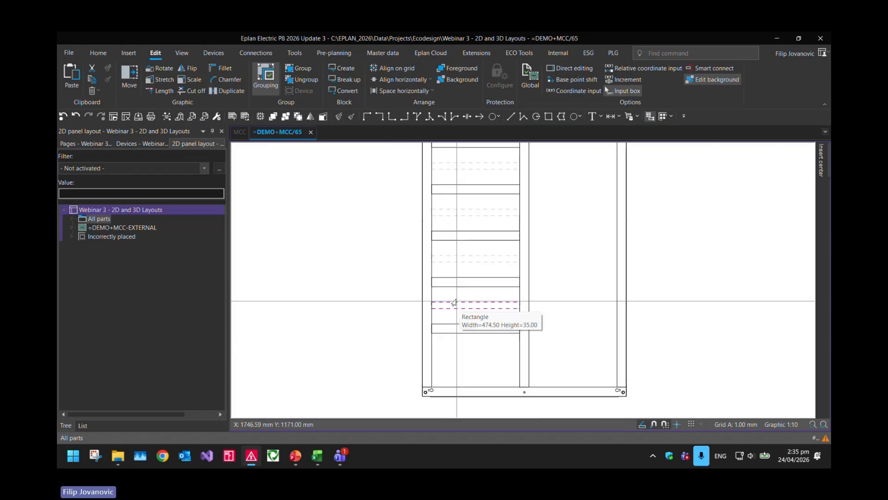
pyautogui.moveTo(493, 353); pyautogui.dragTo(462, 301)
pyautogui.press('Delete')
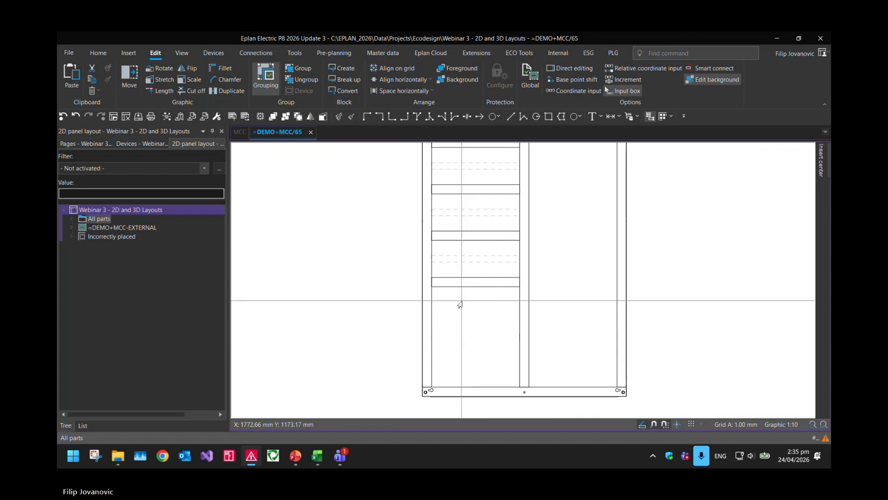
pyautogui.scroll(-2, 461, 323)
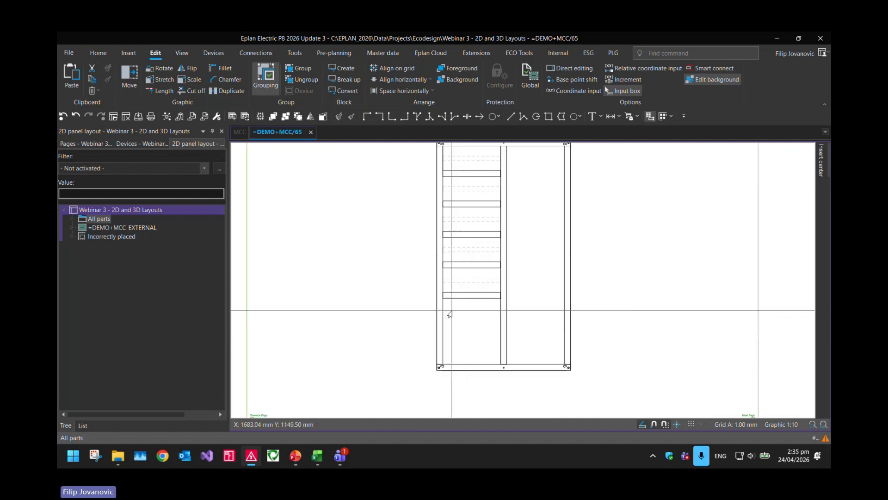
pyautogui.moveTo(406, 266); pyautogui.dragTo(397, 294, button='middle')
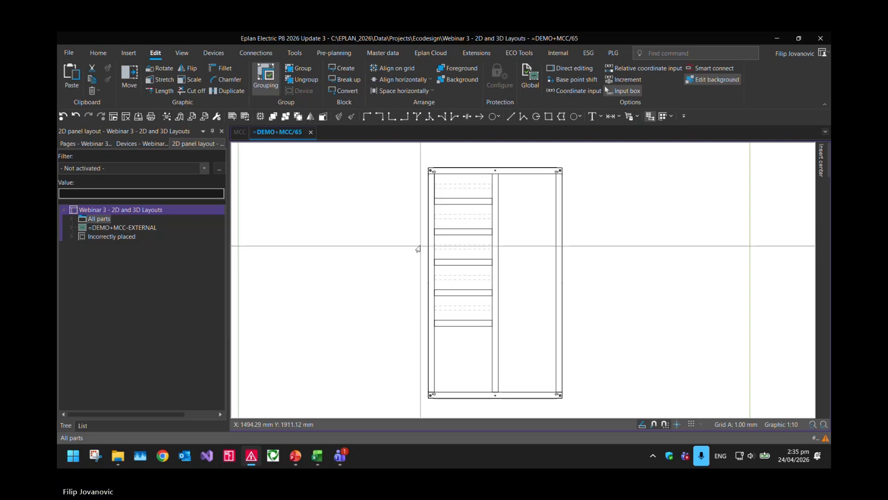
# Step: Expand All parts down through DEMO and MCC to list the device groups available for placement
pyautogui.scroll(5, 418, 234)
pyautogui.moveTo(441, 184); pyautogui.dragTo(429, 232, button='middle')
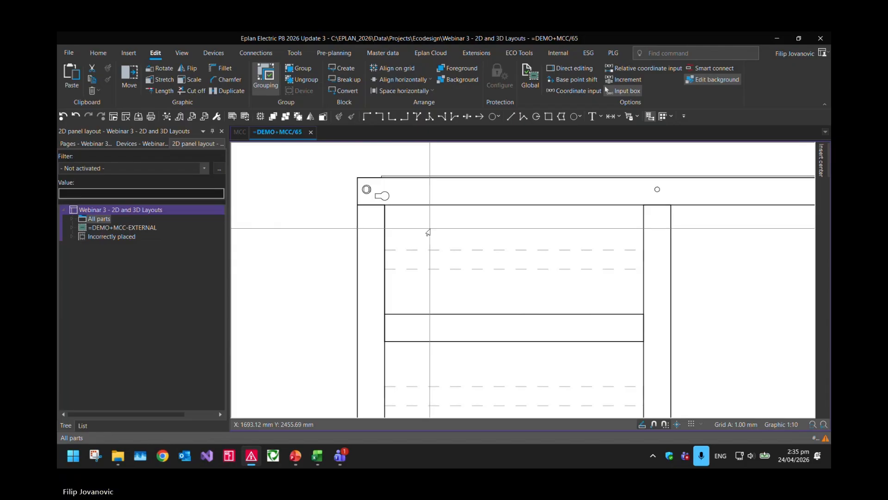
pyautogui.click(67, 223)
pyautogui.click(99, 325)
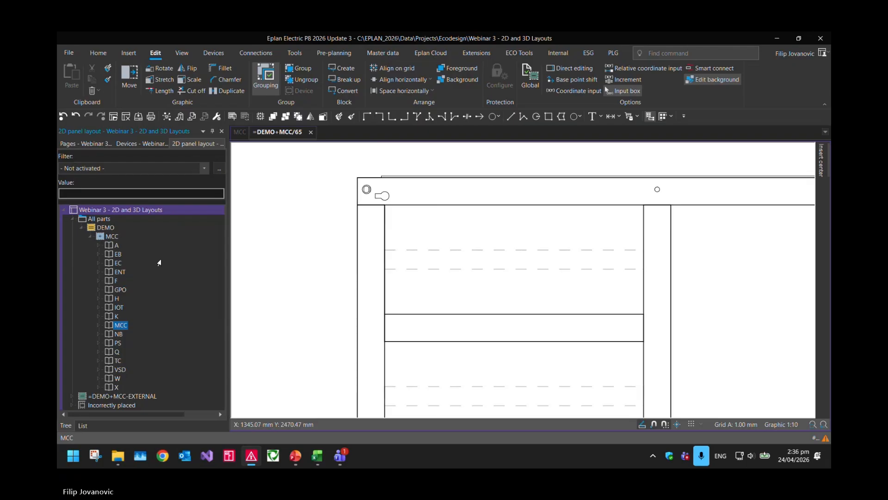
# Step: Insert a 2D mounting panel spanning the internal plate from its upper-left outer corner to its lower-right outer corner
pyautogui.scroll(-3, 297, 260)
pyautogui.scroll(-2, 327, 254)
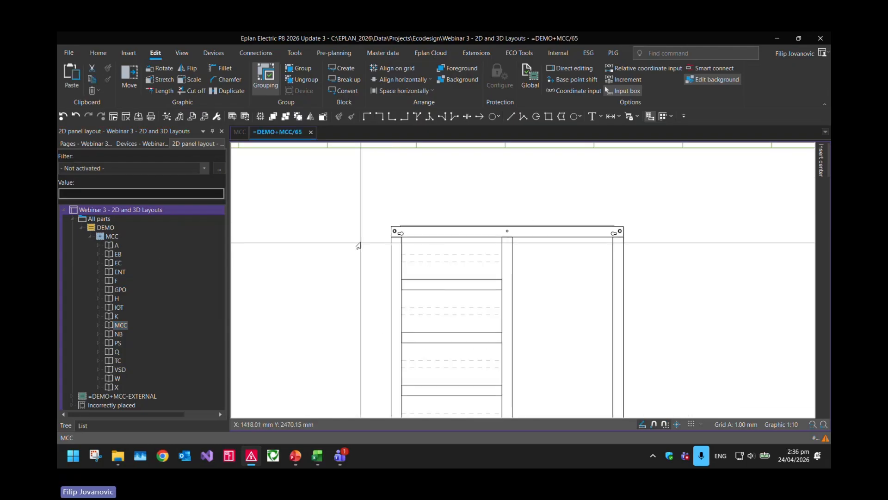
pyautogui.scroll(-3, 360, 242)
pyautogui.moveTo(358, 241); pyautogui.dragTo(393, 221, button='middle')
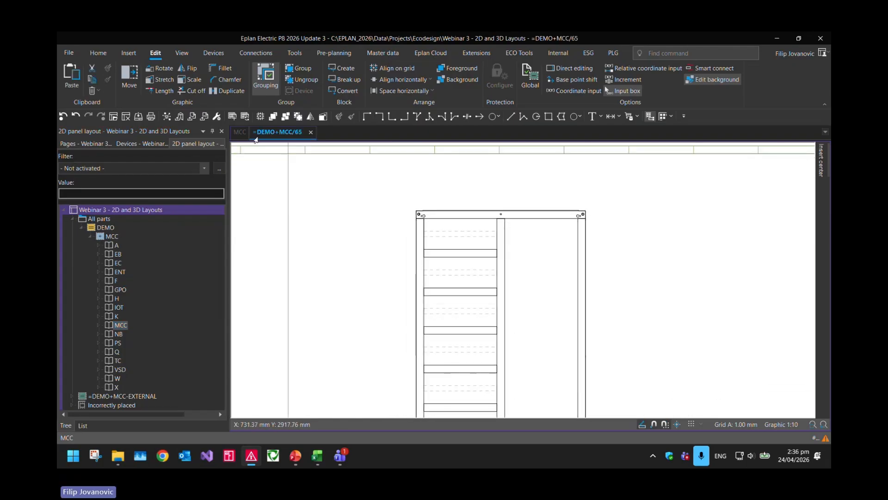
pyautogui.click(128, 55)
pyautogui.click(722, 92)
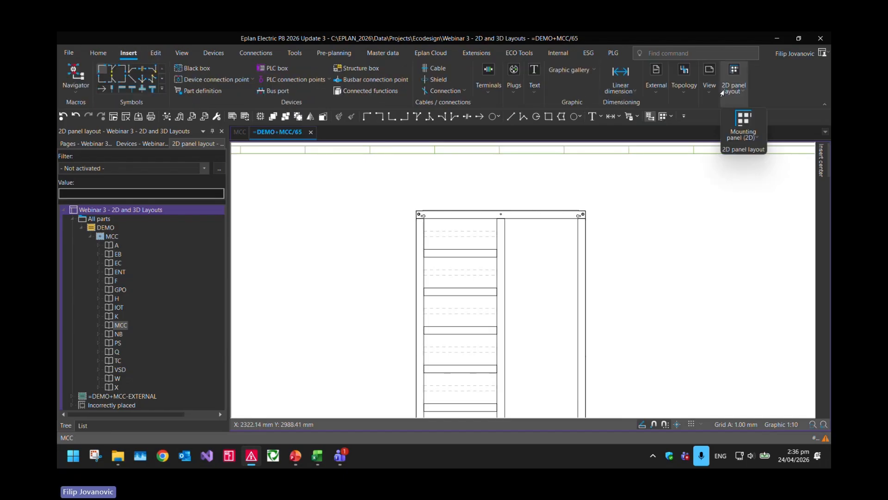
pyautogui.click(740, 122)
pyautogui.scroll(6, 416, 226)
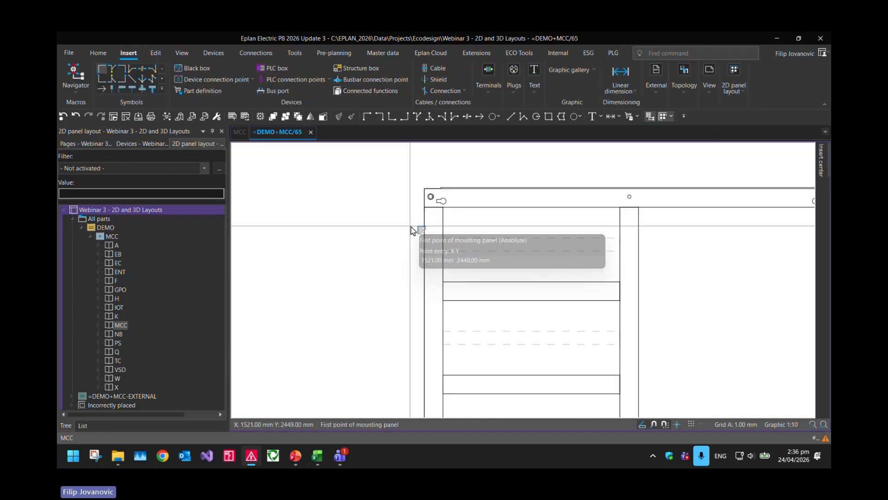
pyautogui.click(431, 159)
pyautogui.scroll(-5, 437, 165)
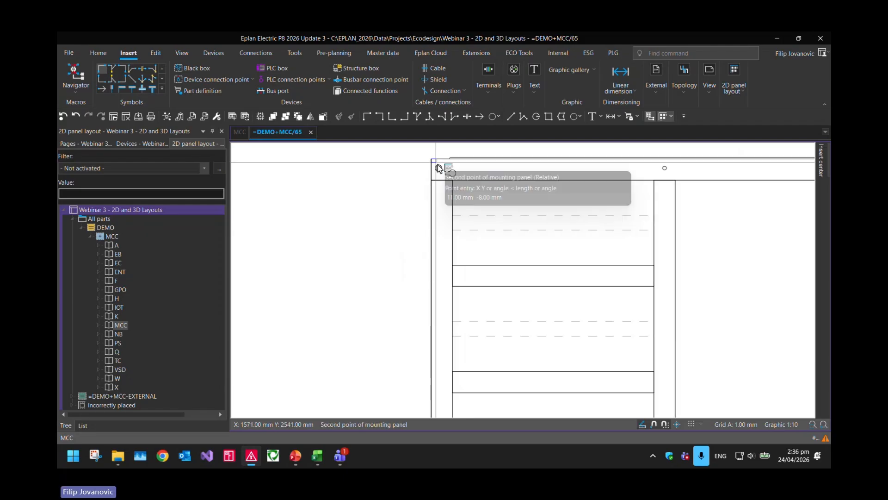
pyautogui.moveTo(549, 298); pyautogui.dragTo(520, 248, button='middle')
pyautogui.scroll(3, 553, 314)
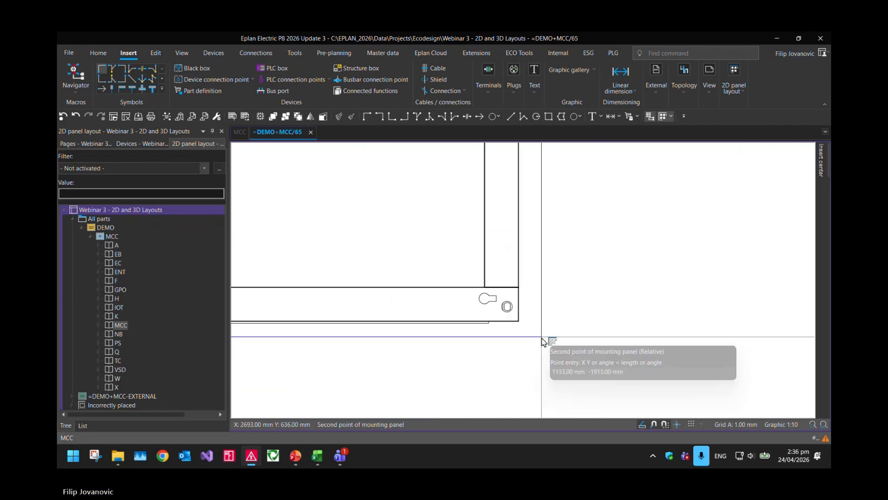
pyautogui.click(518, 321)
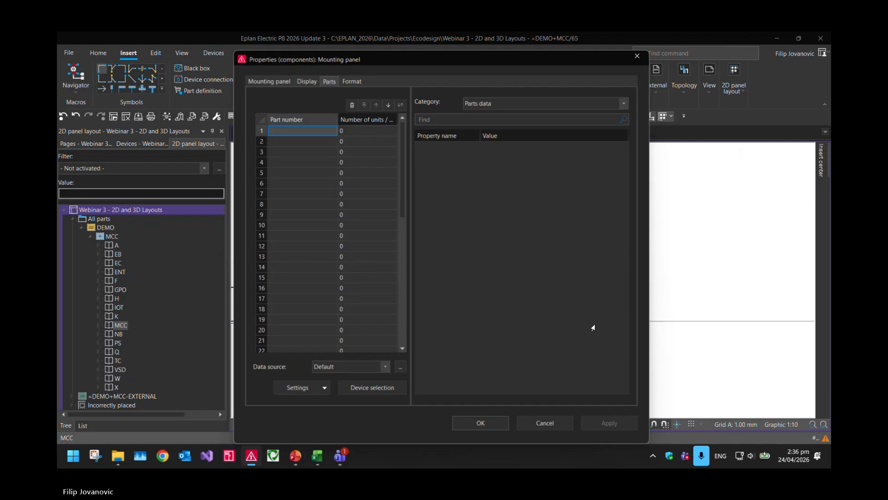
# Step: Turn off the mounting panel's Main function option and set its displayed DT to INTERNAL
pyautogui.click(269, 81)
pyautogui.click(266, 132)
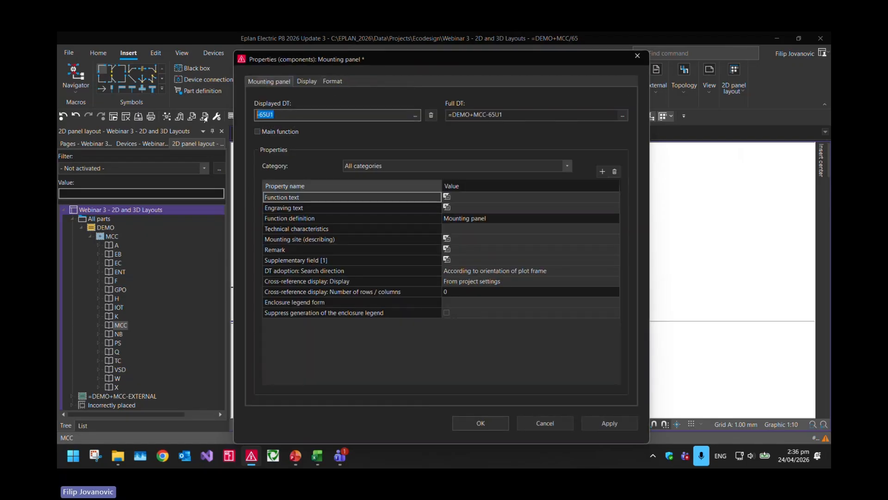
pyautogui.write('INTERNAL')
pyautogui.press('Return')
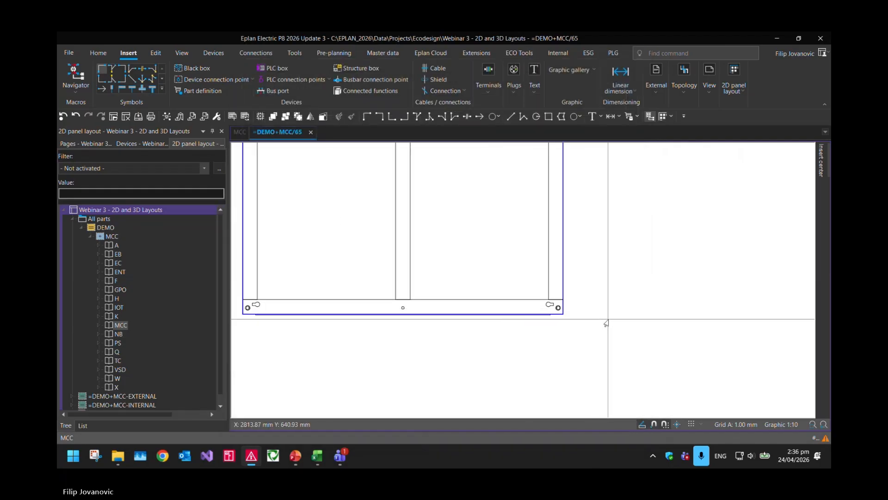
# Step: Place devices 45K1 to 45K5 from group K side by side on the uppermost dashed rail, starting at the vertical duct's inner edge
pyautogui.scroll(-3, 601, 319)
pyautogui.scroll(4, 477, 278)
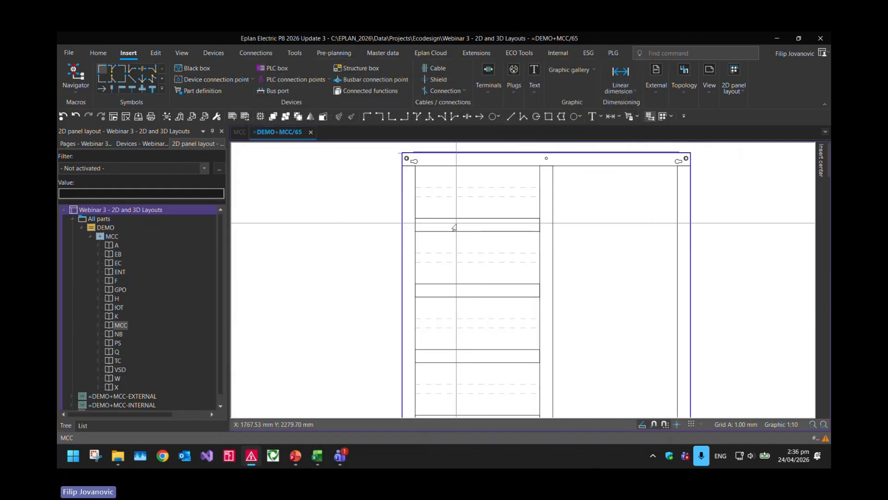
pyautogui.scroll(3, 452, 234)
pyautogui.click(98, 316)
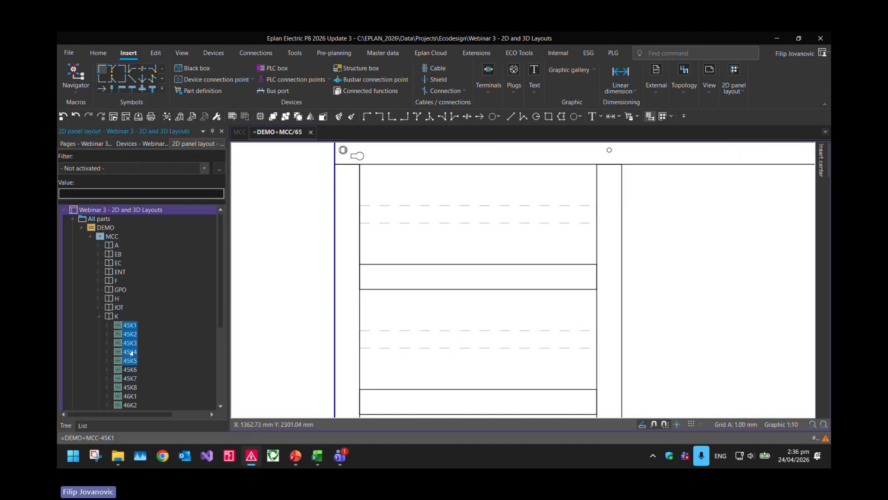
pyautogui.moveTo(127, 343); pyautogui.dragTo(438, 264)
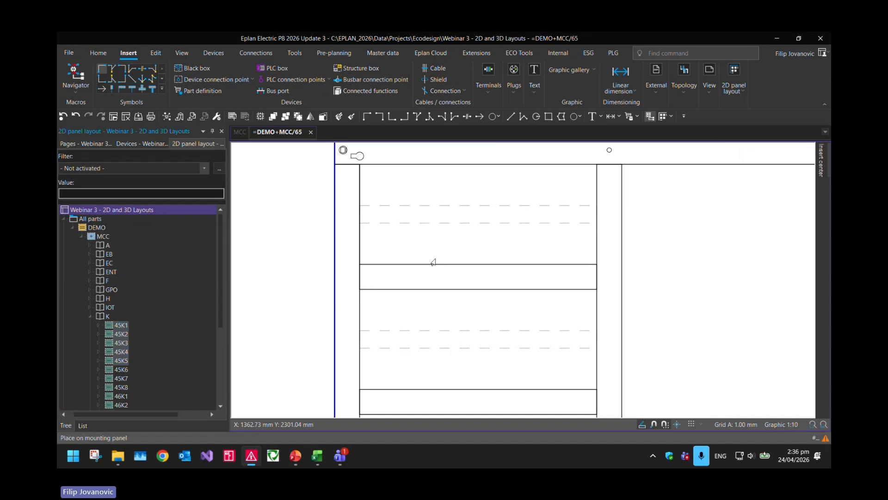
pyautogui.scroll(2, 403, 208)
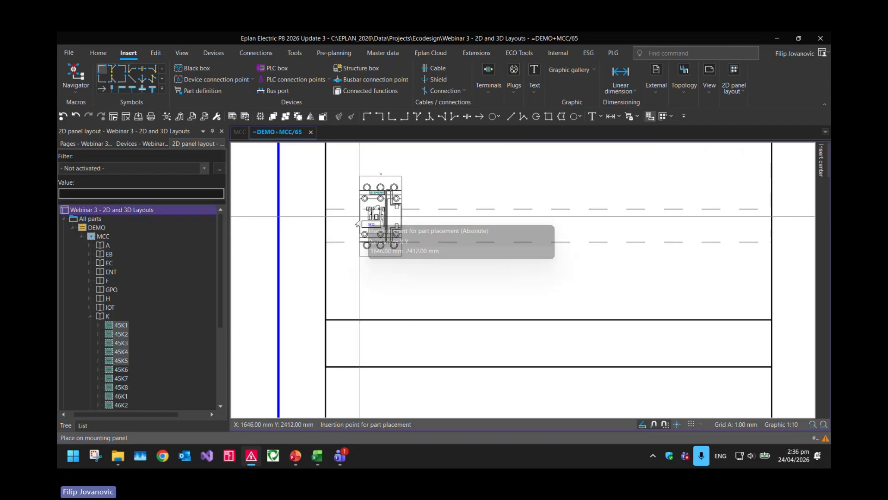
pyautogui.click(324, 233)
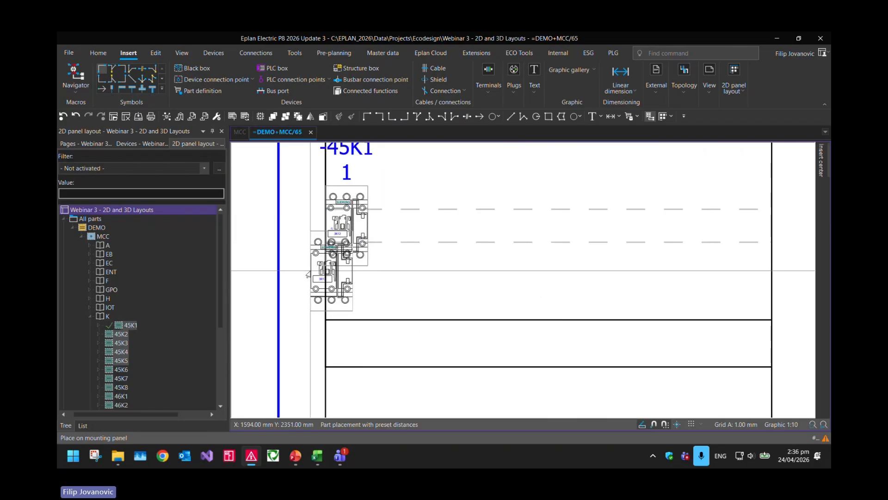
pyautogui.click(305, 275)
pyautogui.click(302, 275)
pyautogui.click(302, 274)
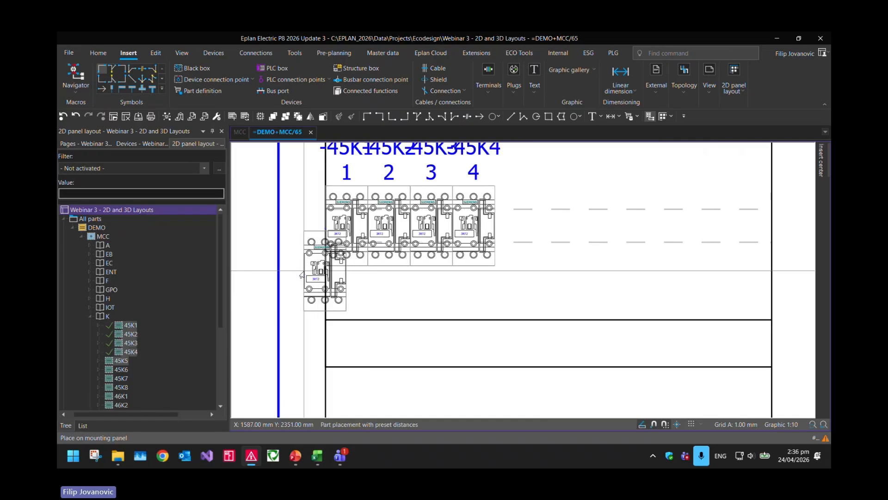
pyautogui.click(302, 275)
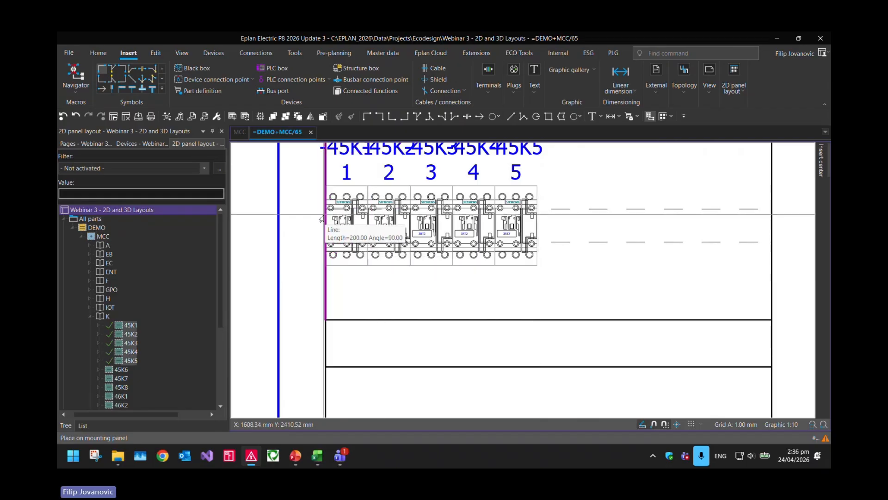
# Step: Move the five placed K devices slightly to the right along the dashed rail, away from the vertical duct
pyautogui.moveTo(556, 289); pyautogui.dragTo(353, 257)
pyautogui.moveTo(529, 226); pyautogui.dragTo(545, 224)
pyautogui.click(586, 275)
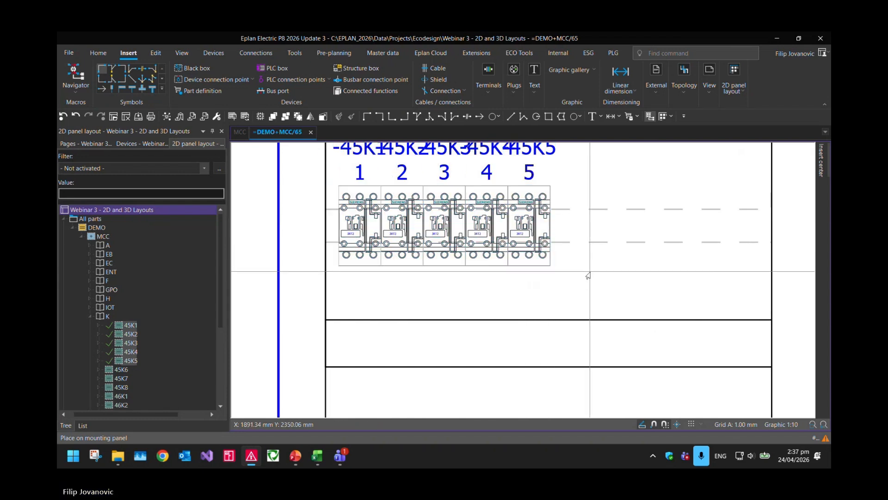
# Step: Delete the placed devices 45K1 to 45K5 from the mounting panel
pyautogui.scroll(-1, 588, 276)
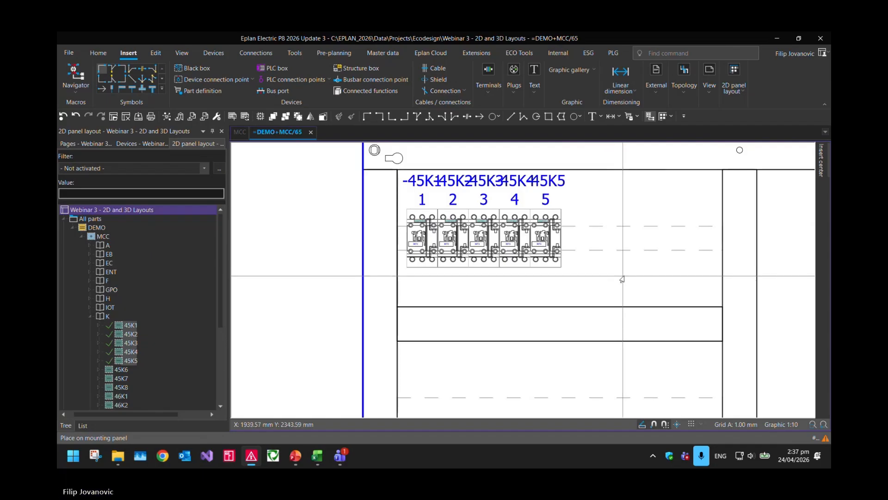
pyautogui.moveTo(582, 216); pyautogui.dragTo(422, 187)
pyautogui.press('Delete')
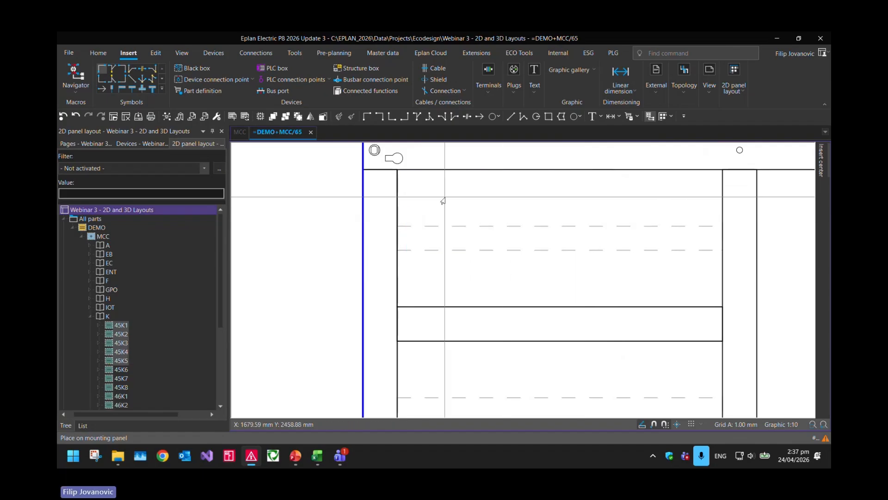
# Step: Place devices 45K1 to 45K5 with Place on mounting rail, using the uppermost dashed rectangle as the rail and starting inward from the left duct
pyautogui.click(123, 325)
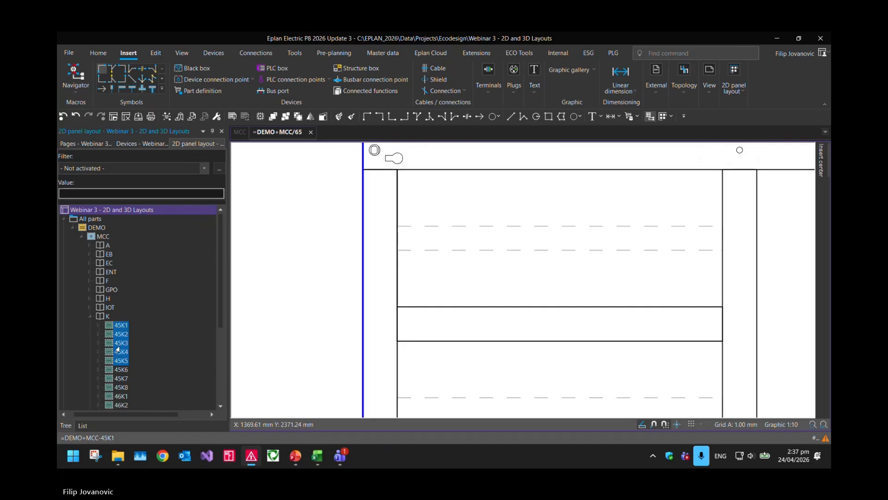
pyautogui.rightClick(118, 343)
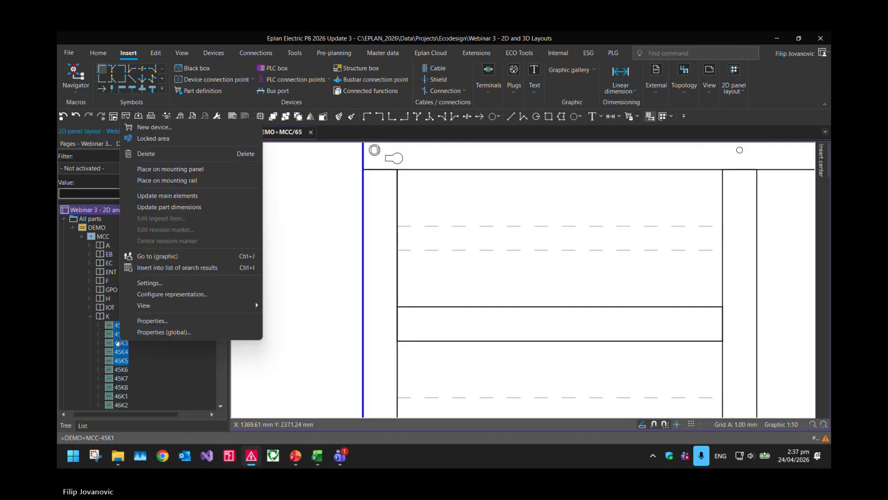
pyautogui.click(167, 180)
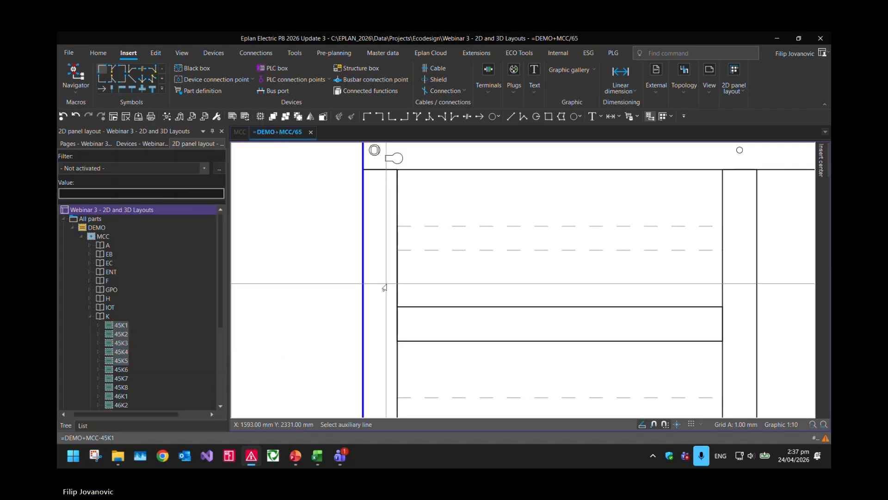
pyautogui.click(443, 251)
pyautogui.moveTo(461, 202); pyautogui.dragTo(454, 244, button='middle')
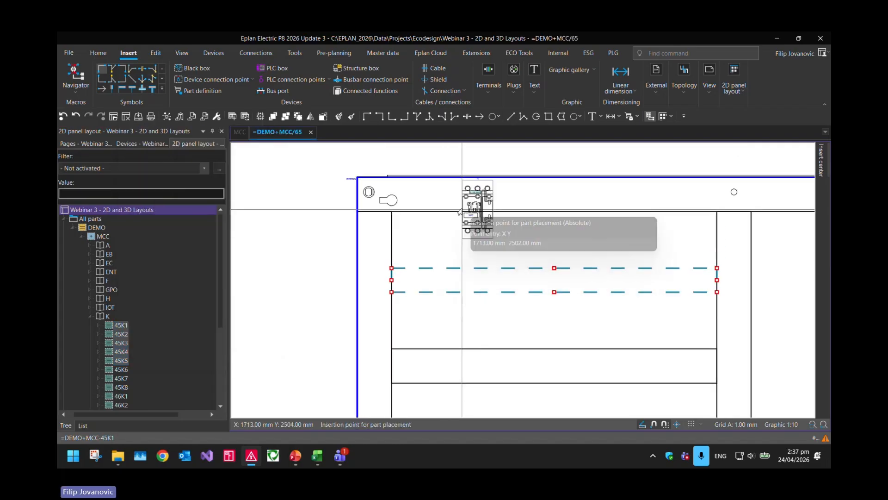
pyautogui.click(444, 190)
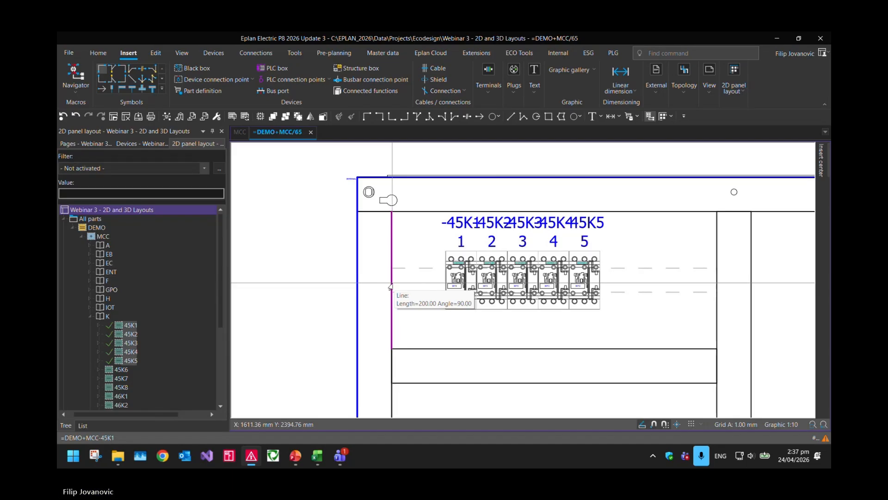
# Step: Delete the entire manually built internal layout from page 65, including the mounting panel, ducts, rails and placed devices
pyautogui.scroll(-5, 511, 242)
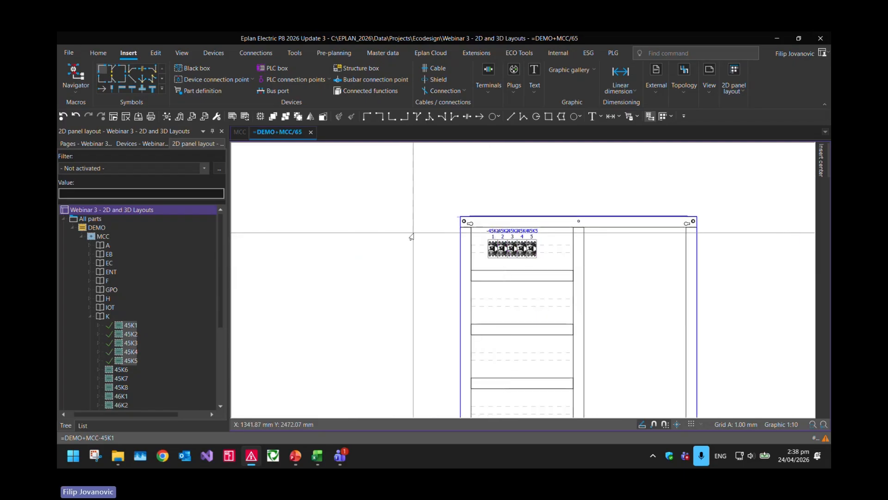
pyautogui.scroll(-2, 523, 221)
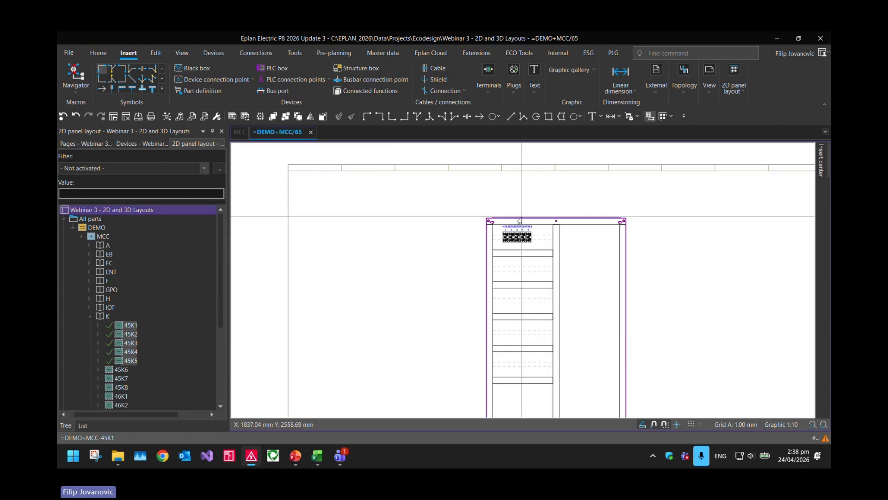
pyautogui.moveTo(461, 237)
pyautogui.mouseDown(button='middle')
pyautogui.moveTo(467, 245)
pyautogui.moveTo(450, 227)
pyautogui.mouseUp(button='middle')
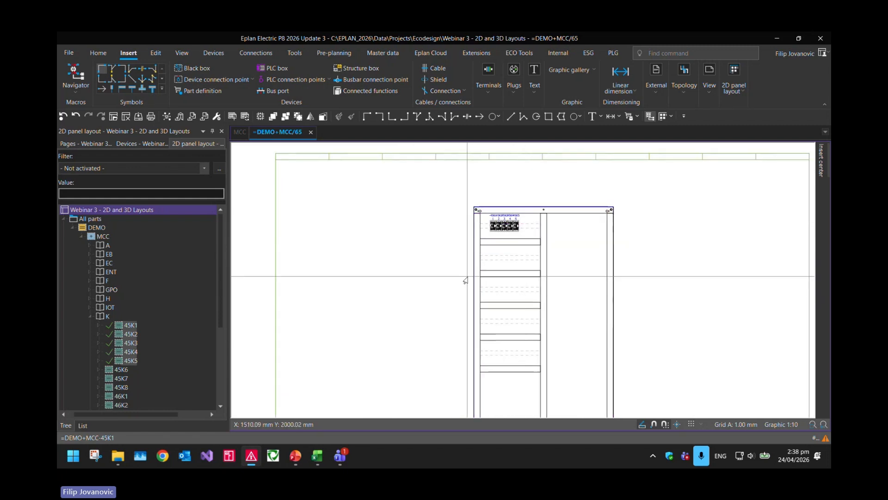
pyautogui.press('pageup')
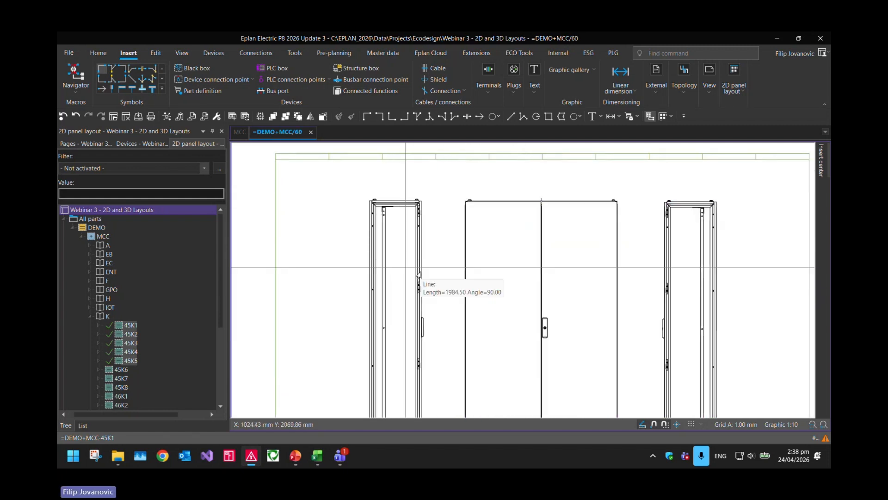
pyautogui.press('pagedown')
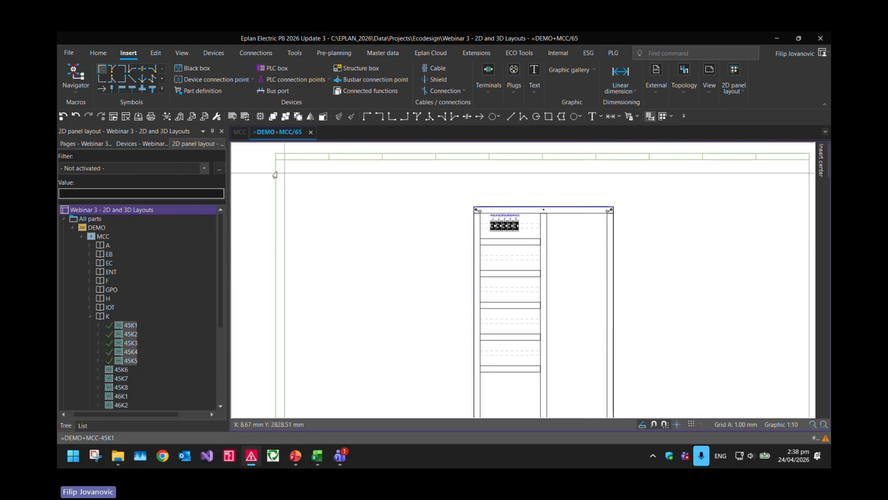
pyautogui.click(86, 143)
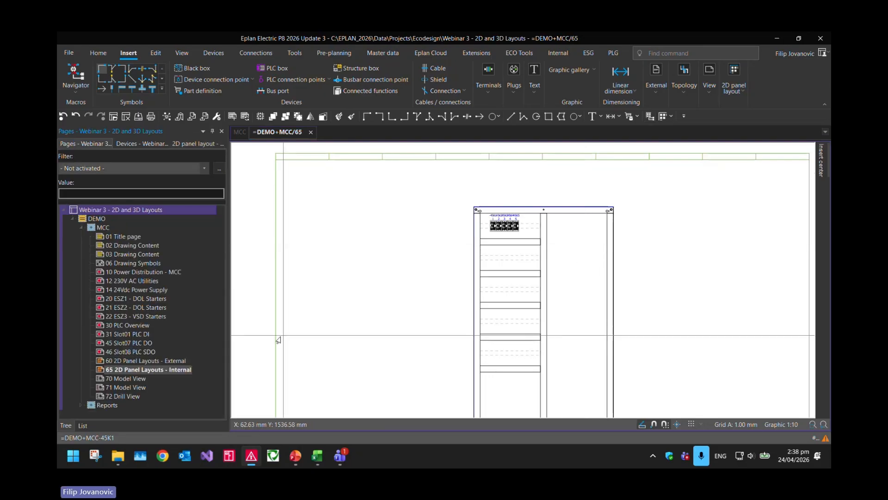
pyautogui.scroll(-3, 549, 209)
pyautogui.moveTo(644, 360); pyautogui.dragTo(455, 192)
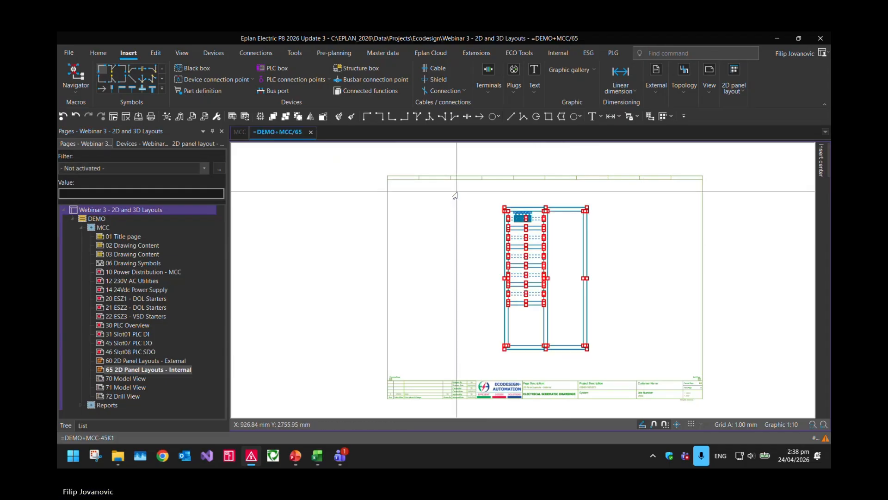
pyautogui.press('Delete')
pyautogui.click(536, 224)
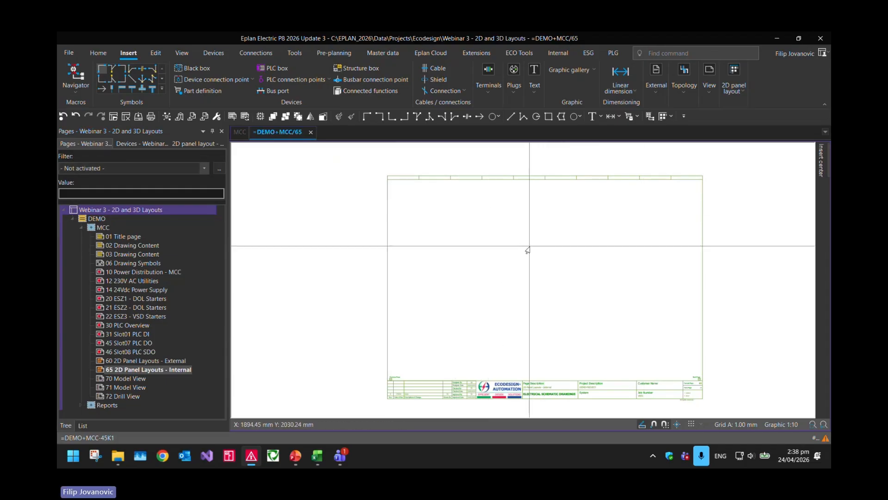
# Step: Delete all the cabinet views from the external panel layout on page 60
pyautogui.press('pageup')
pyautogui.moveTo(696, 370); pyautogui.dragTo(411, 203)
pyautogui.press('Delete')
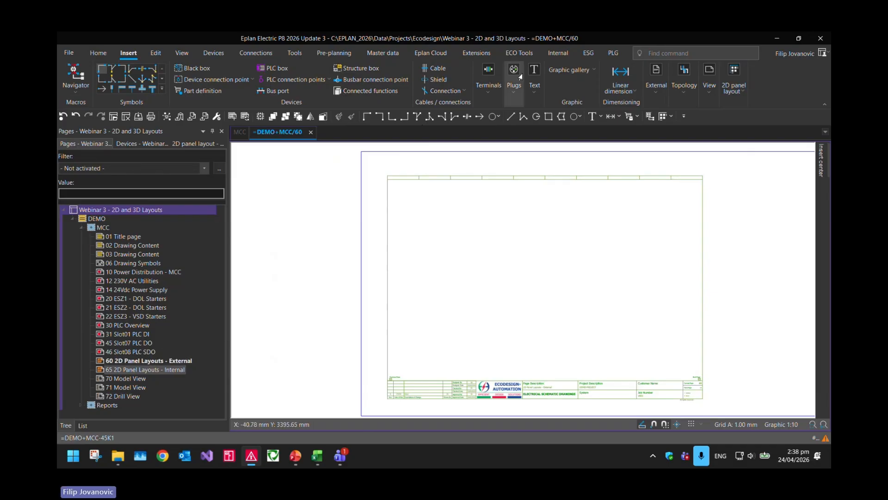
# Step: Open the ESG Panel Generator for pages 60 and 65 together and check its external panel page reference
pyautogui.click(588, 52)
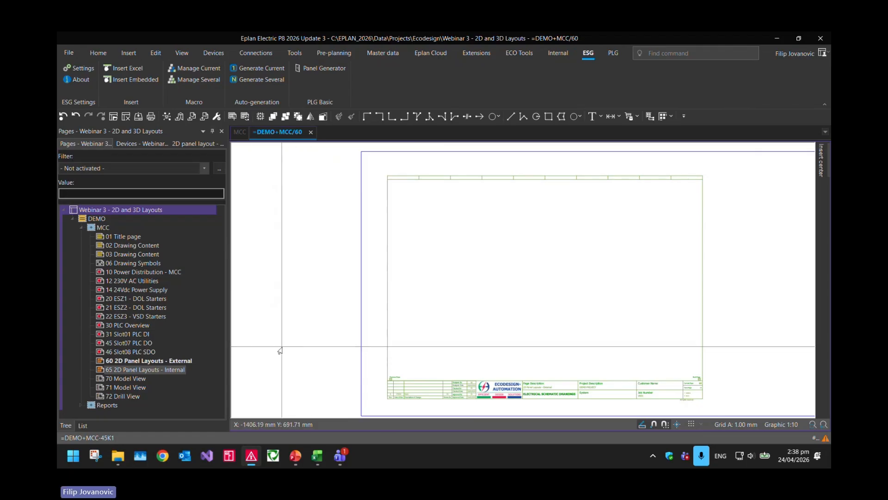
pyautogui.click(137, 361)
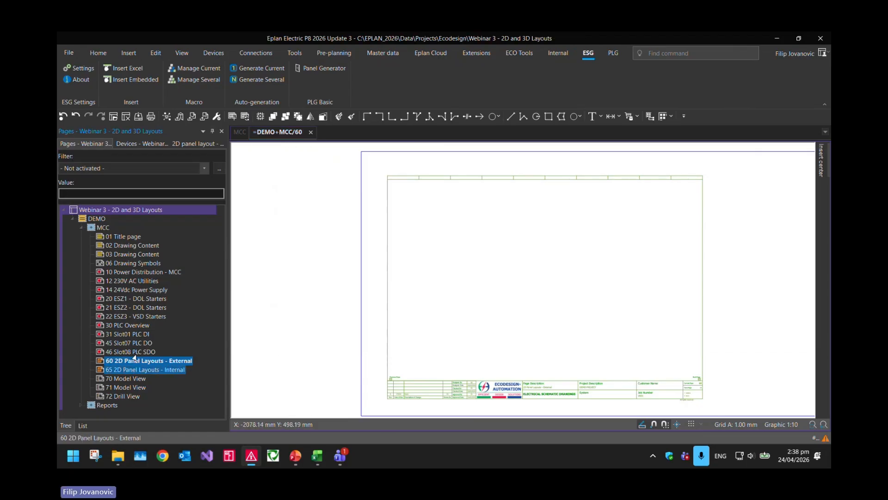
pyautogui.click(134, 358)
pyautogui.keyDown('ctrl'); pyautogui.click(140, 369); pyautogui.keyUp('ctrl')
pyautogui.click(311, 69)
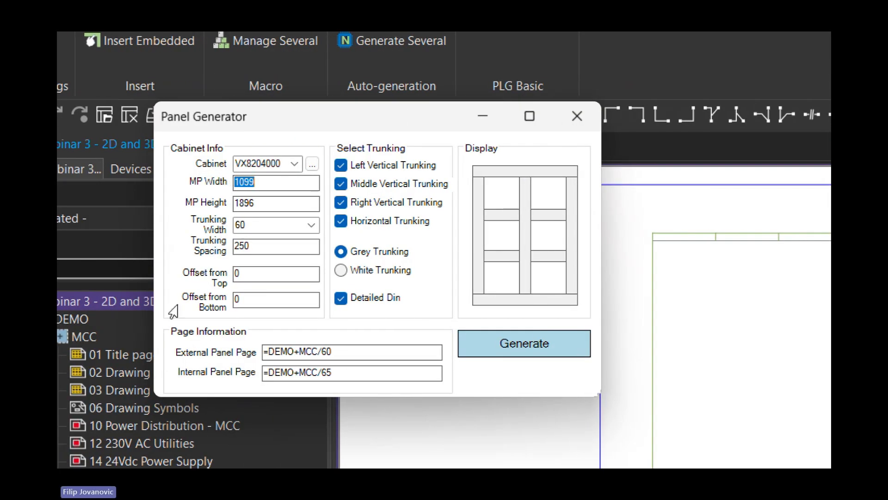
pyautogui.click(337, 353)
pyautogui.moveTo(363, 353); pyautogui.dragTo(268, 359)
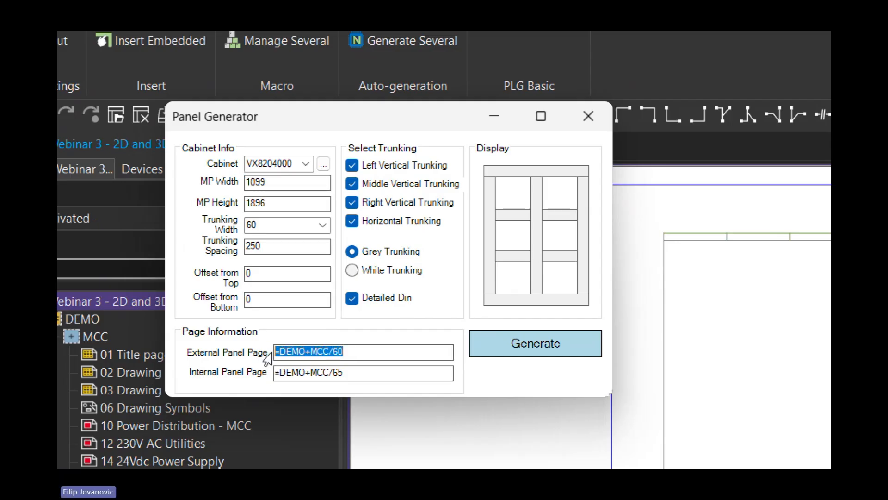
pyautogui.click(348, 353)
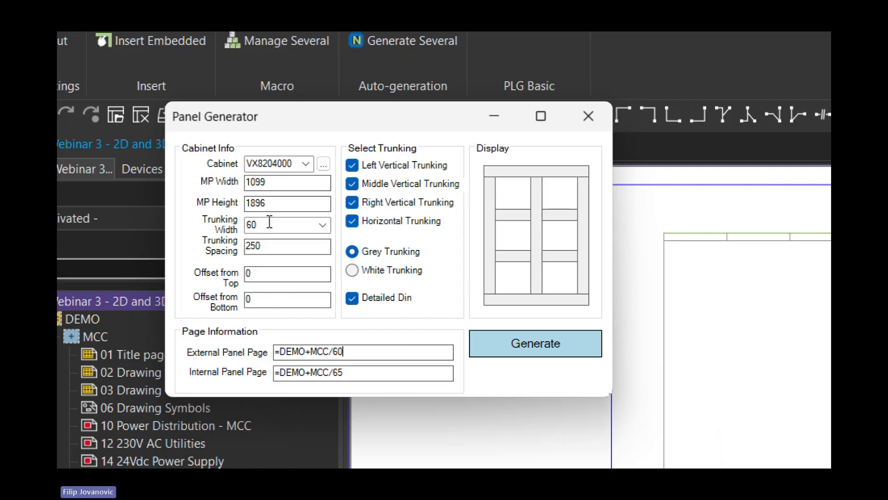
# Step: Switch the cabinet between TS8884500 and VX8204000 to compare mounting plate sizes, finishing with VX8204000
pyautogui.click(293, 164)
pyautogui.click(287, 175)
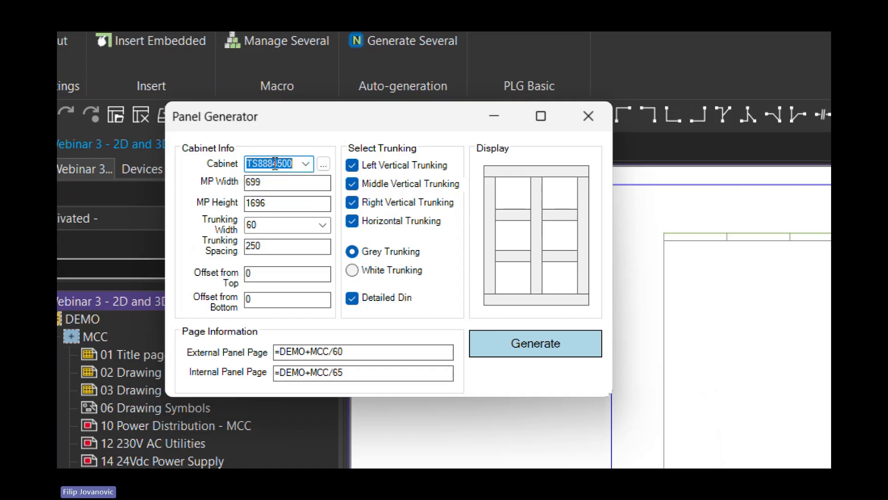
pyautogui.click(301, 164)
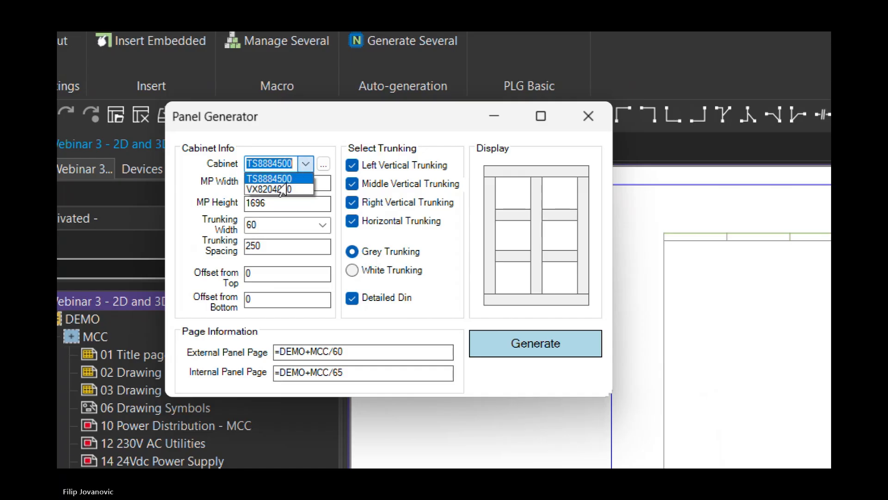
pyautogui.click(281, 185)
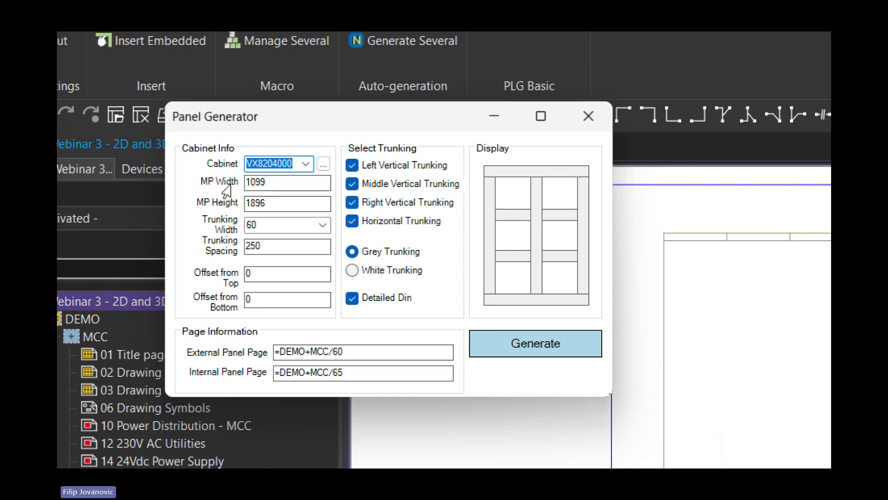
pyautogui.click(305, 163)
pyautogui.click(291, 184)
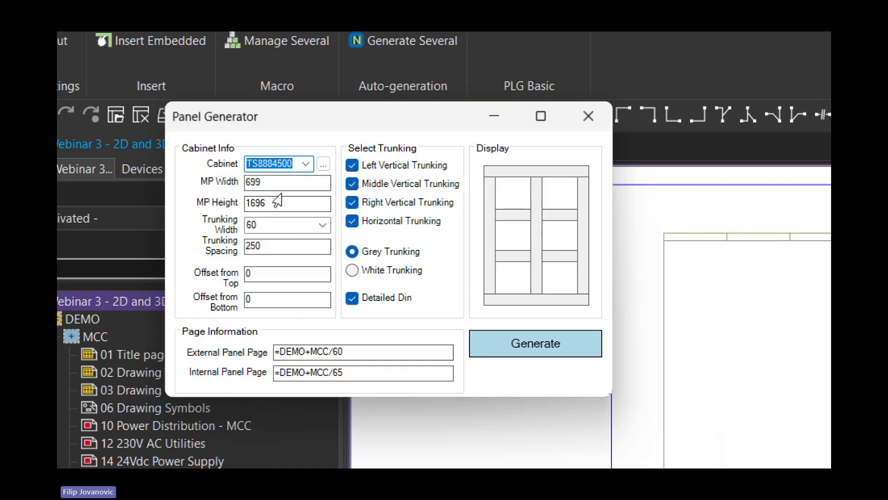
pyautogui.click(303, 163)
pyautogui.click(263, 187)
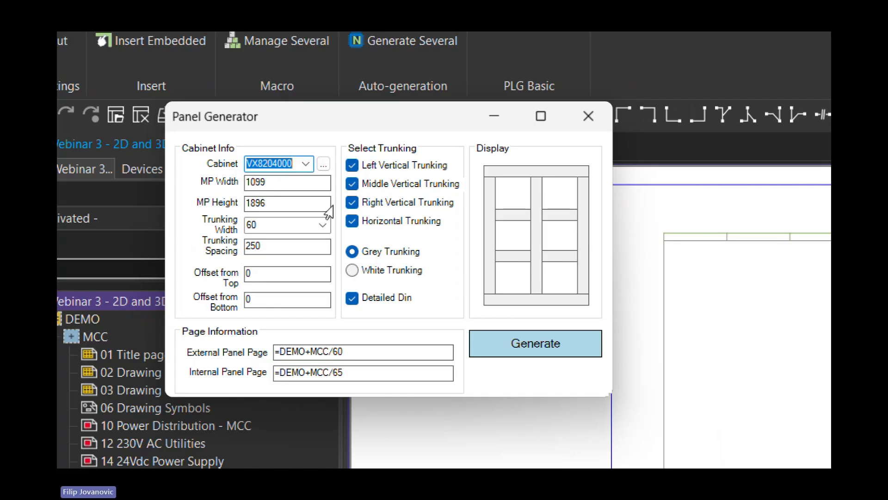
# Step: Keep the trunking width at 60 and the trunking spacing at 250, and set the offset from bottom to 50
pyautogui.click(322, 226)
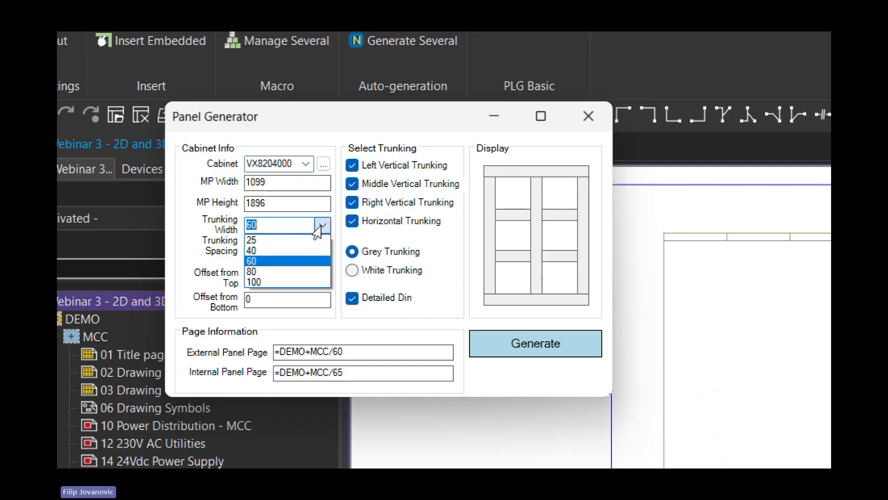
pyautogui.click(246, 260)
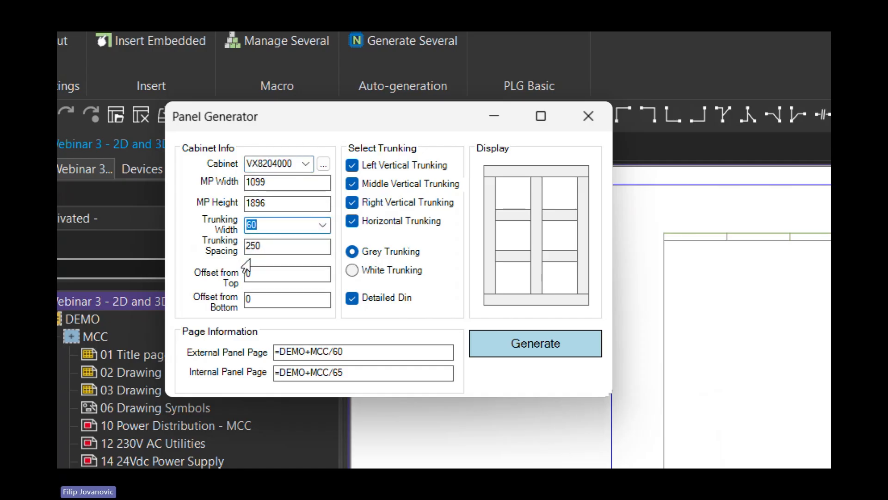
pyautogui.click(275, 247)
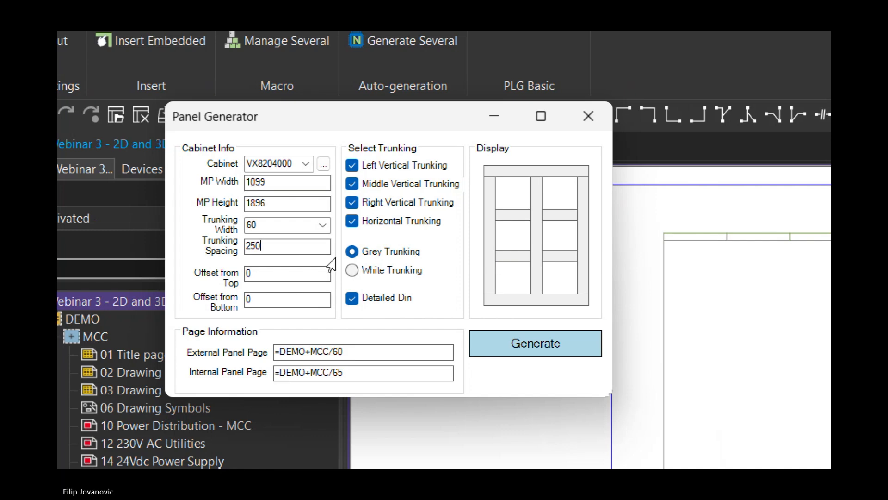
pyautogui.doubleClick(271, 297)
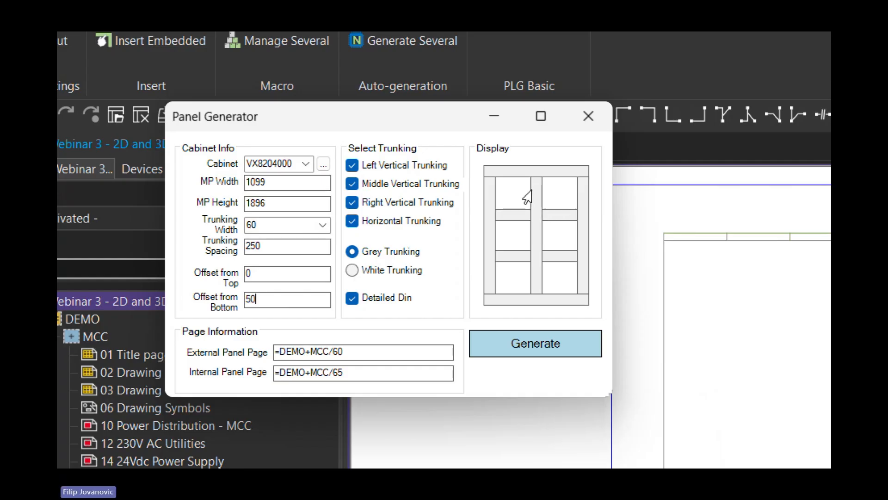
# Step: Preview the layout without the middle vertical, horizontal, right vertical and left vertical trunking in turn, re-enabling each one
pyautogui.click(351, 183)
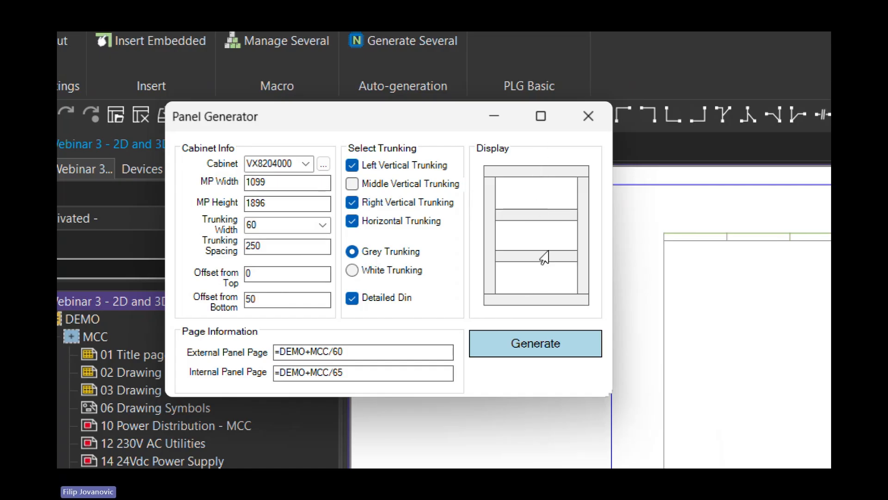
pyautogui.click(351, 183)
pyautogui.click(352, 220)
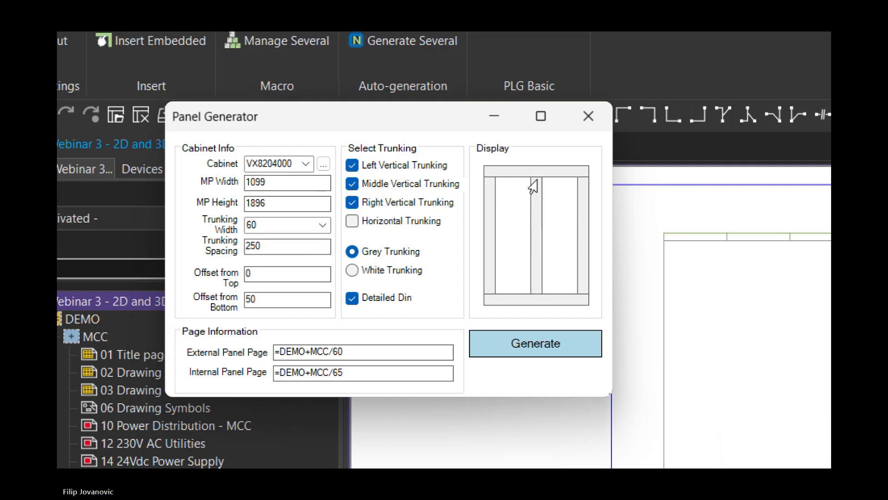
pyautogui.click(351, 221)
pyautogui.click(352, 202)
pyautogui.click(352, 202)
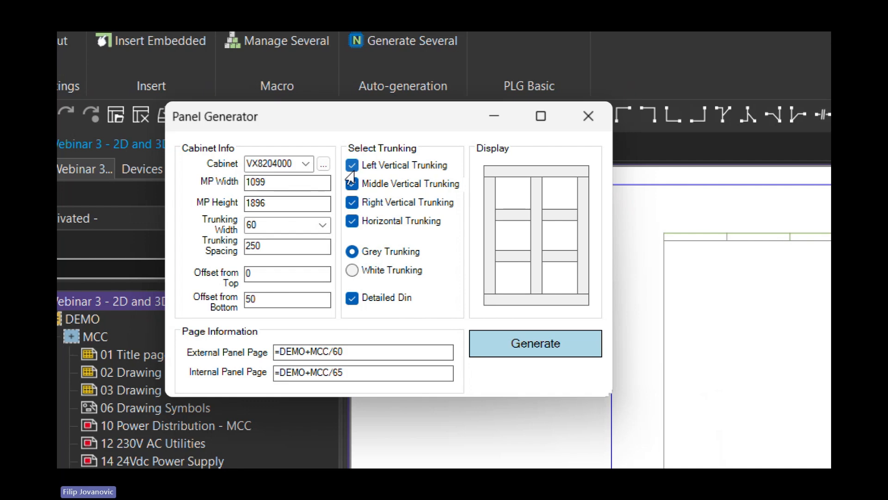
pyautogui.click(351, 167)
pyautogui.click(350, 165)
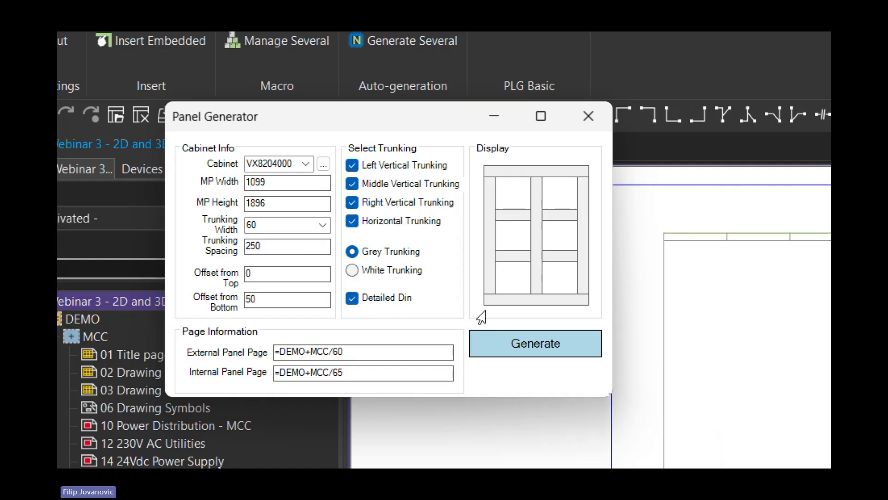
# Step: Generate the external and internal panel layouts for the cabinet and inspect the results on pages 60 and 65
pyautogui.click(529, 352)
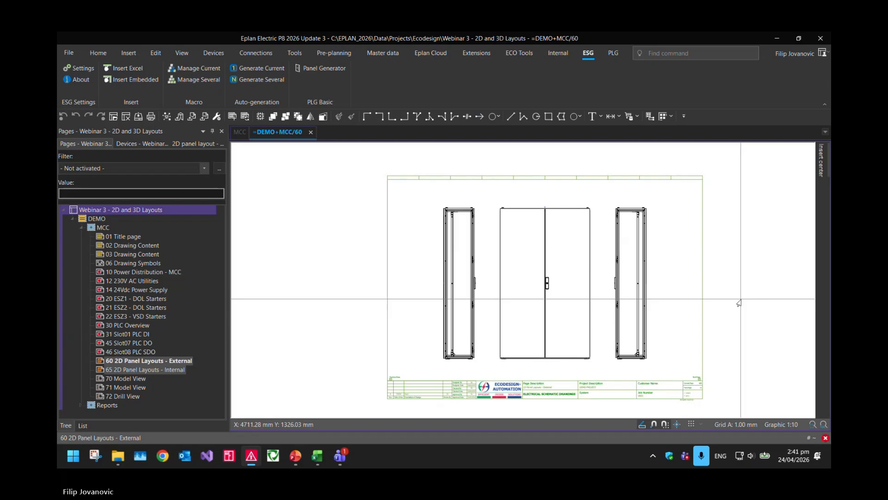
pyautogui.scroll(-2, 662, 297)
pyautogui.scroll(2, 649, 297)
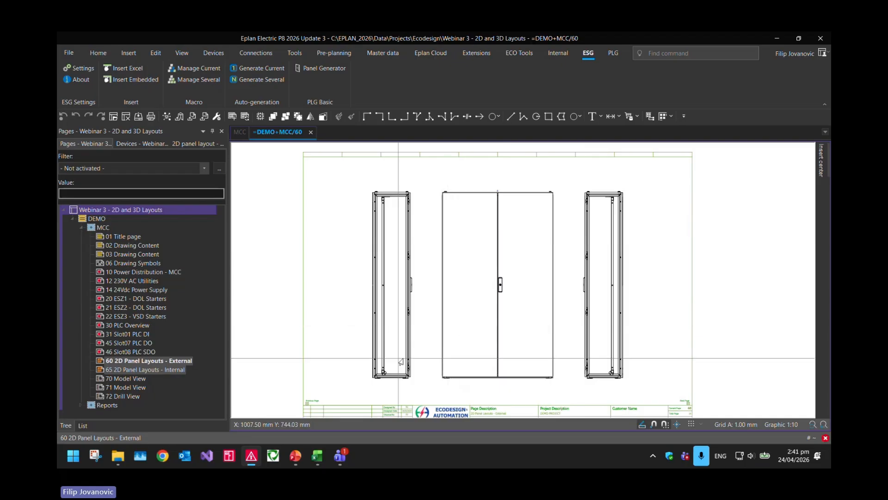
pyautogui.scroll(3, 572, 191)
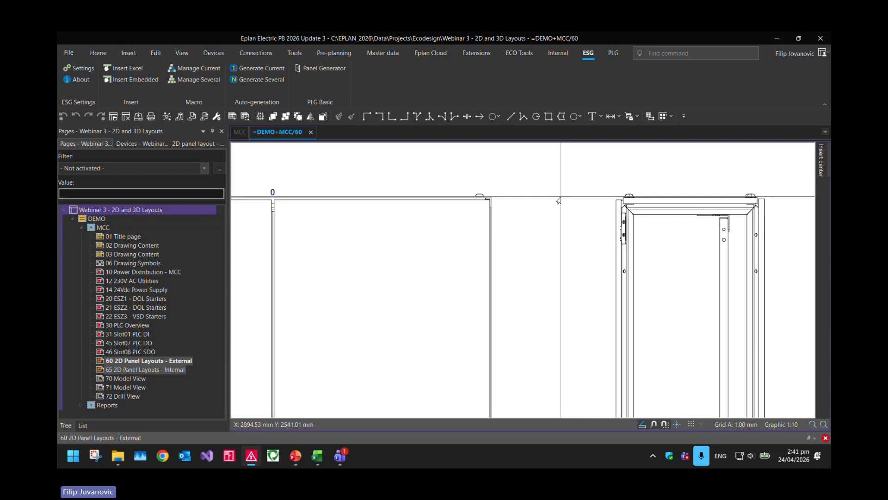
pyautogui.scroll(-2, 563, 200)
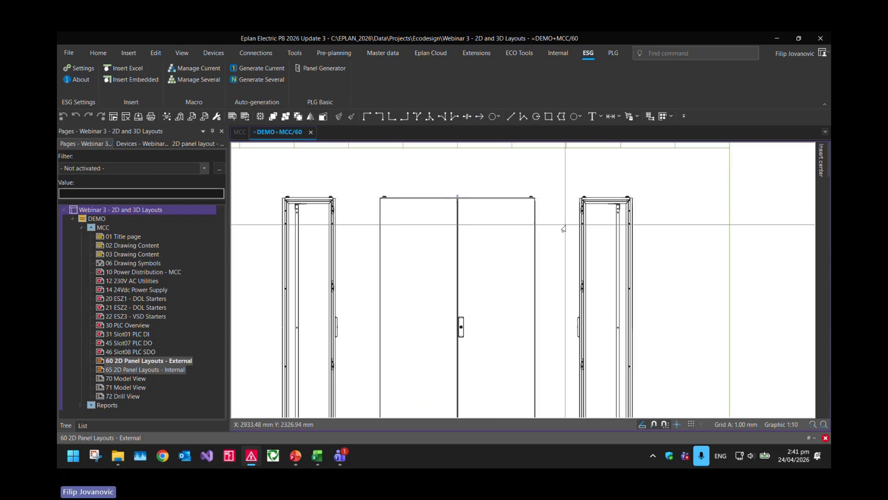
pyautogui.moveTo(571, 236)
pyautogui.mouseDown(button='middle')
pyautogui.moveTo(623, 213)
pyautogui.moveTo(604, 198)
pyautogui.mouseUp(button='middle')
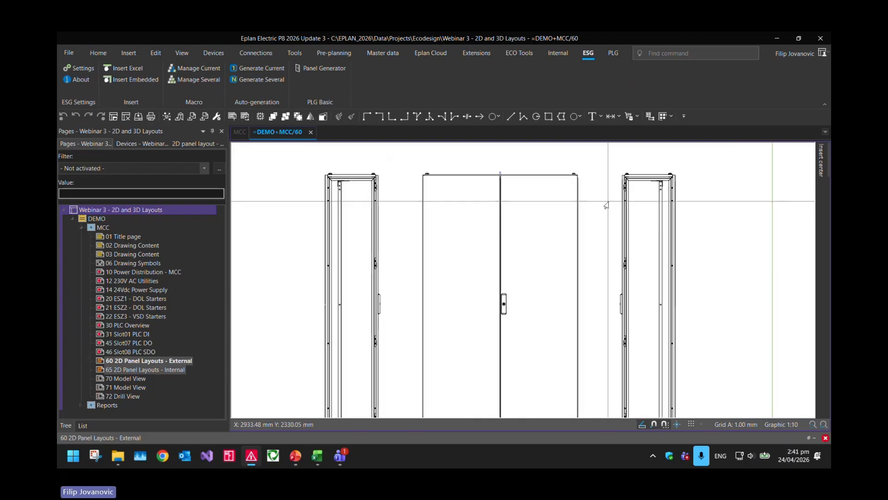
pyautogui.scroll(-2, 604, 199)
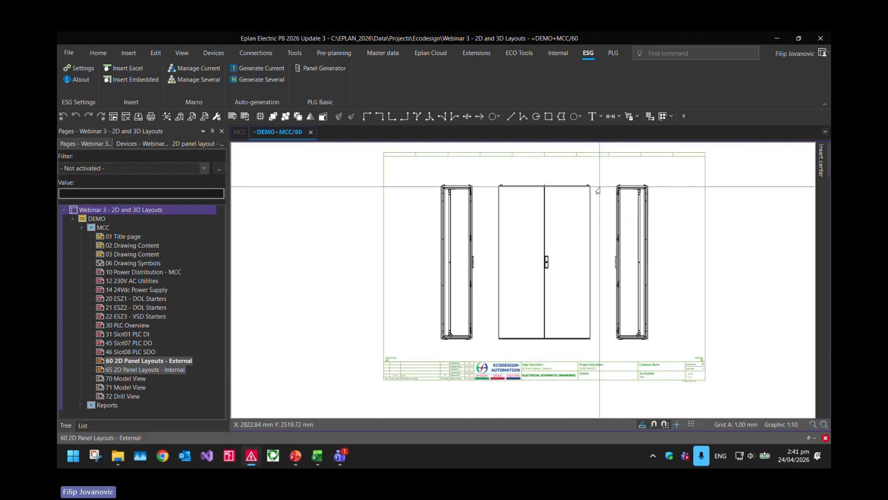
pyautogui.press('pagedown')
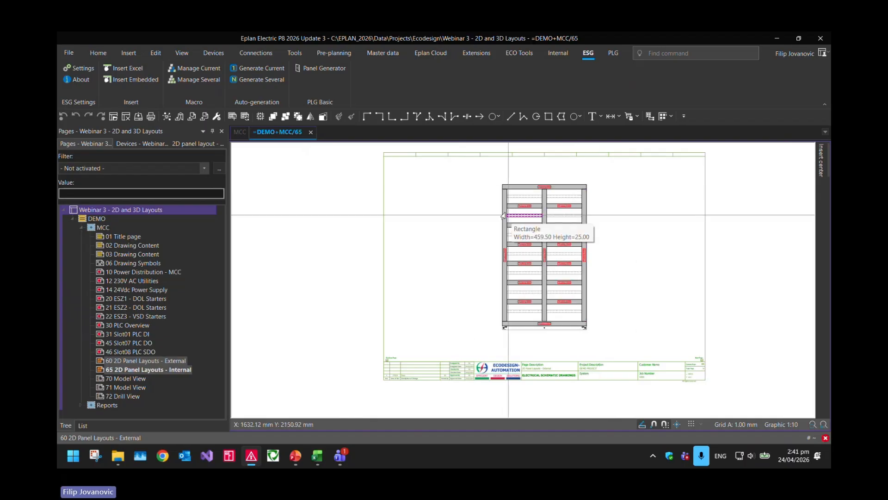
pyautogui.scroll(2, 550, 196)
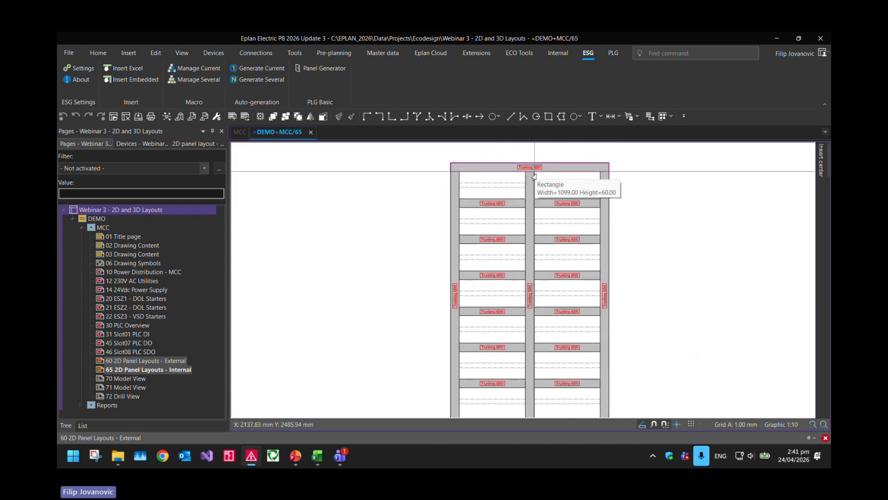
# Step: Examine the generated internal layout's 60W trunking sections and the gap with mounting holes at the mounting plate's lower-left corner
pyautogui.scroll(2, 486, 190)
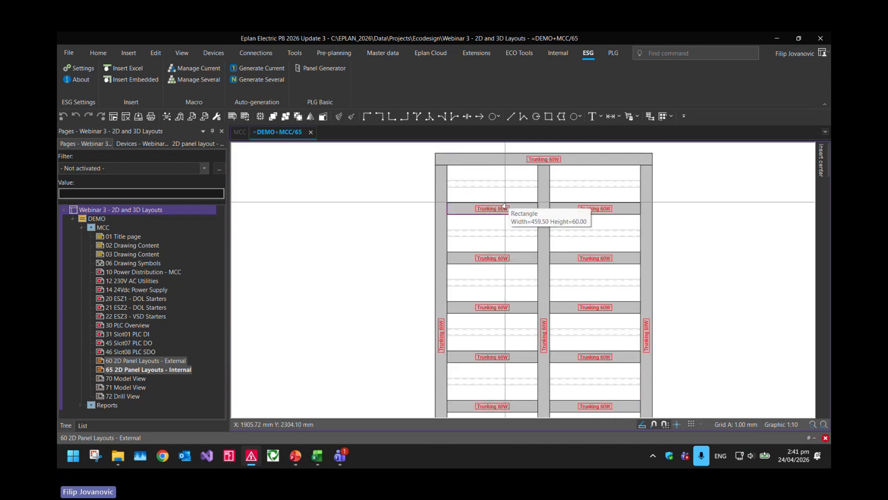
pyautogui.scroll(2, 520, 227)
pyautogui.scroll(2, 520, 227)
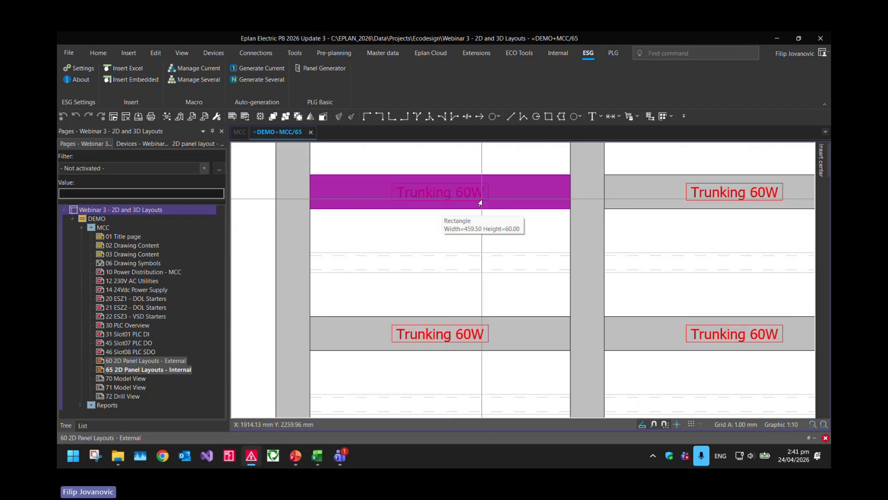
pyautogui.scroll(-3, 473, 201)
pyautogui.scroll(-3, 473, 200)
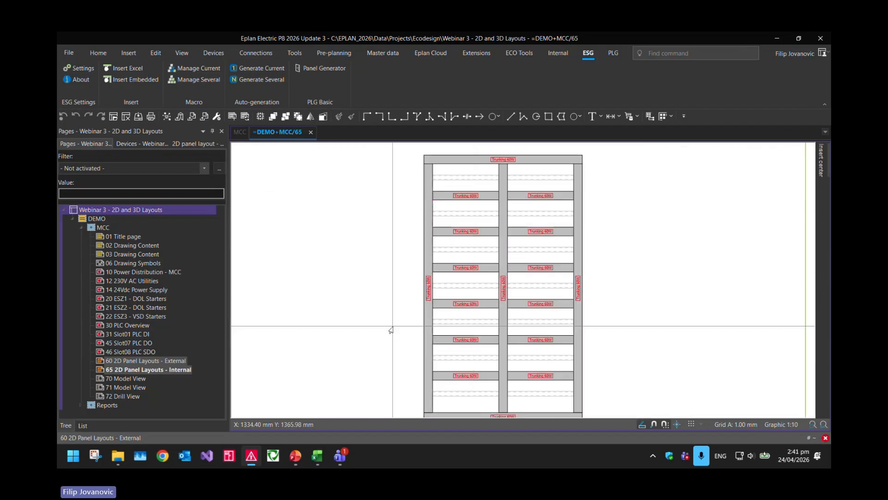
pyautogui.moveTo(390, 329); pyautogui.dragTo(378, 207, button='middle')
pyautogui.scroll(5, 395, 255)
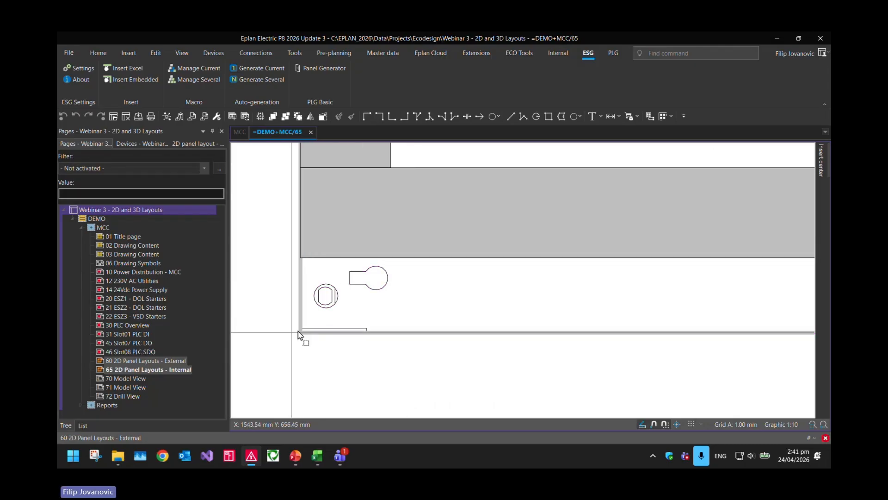
pyautogui.moveTo(290, 333); pyautogui.dragTo(422, 265)
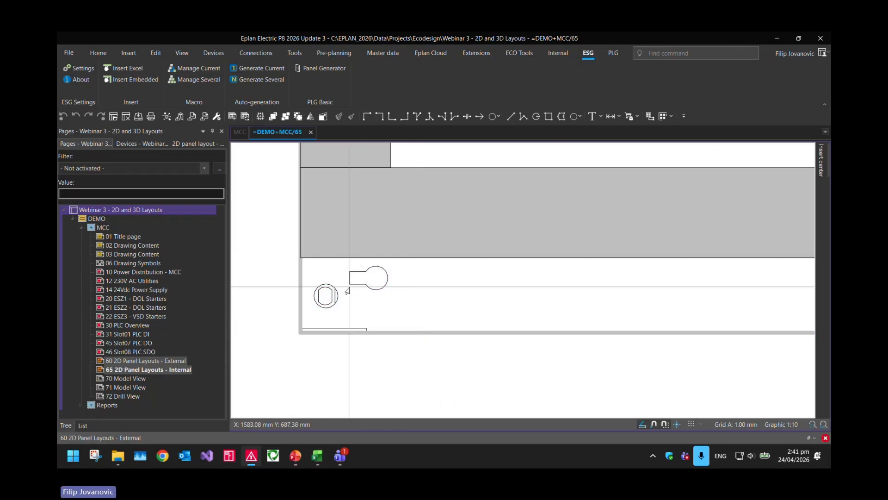
pyautogui.scroll(-8, 331, 301)
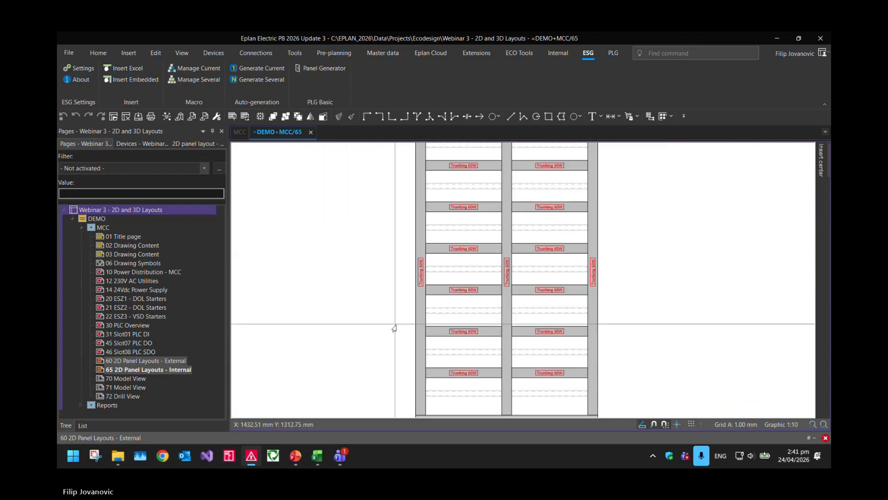
# Step: Place devices 45K1 to 45K4 side by side on the uppermost rail of the panel's left column, starting against the vertical trunking
pyautogui.moveTo(302, 225); pyautogui.dragTo(394, 325, button='middle')
pyautogui.moveTo(384, 197); pyautogui.dragTo(395, 289, button='middle')
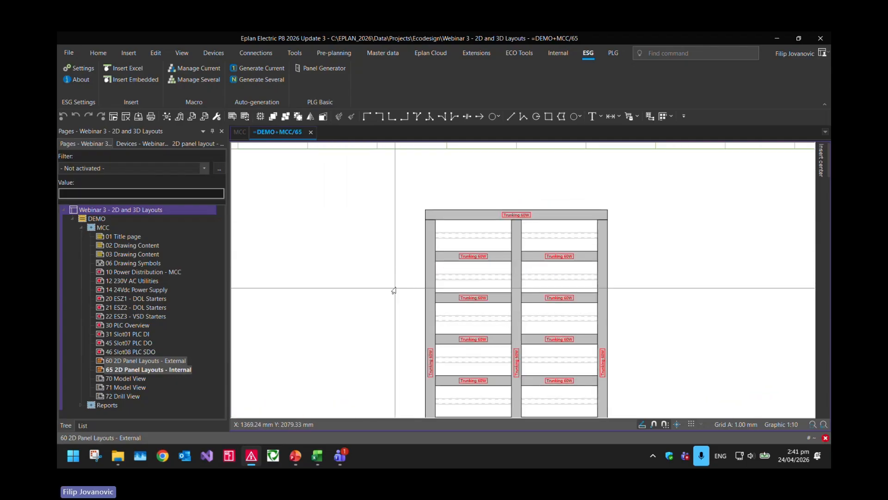
pyautogui.click(183, 145)
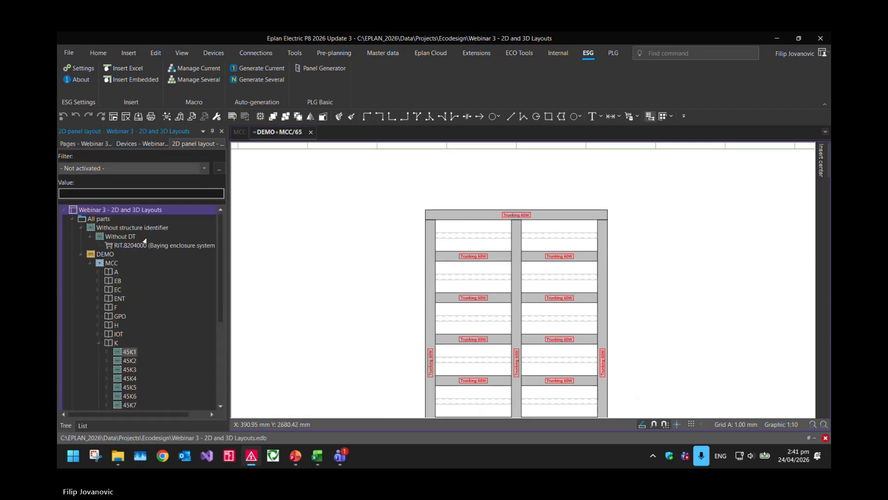
pyautogui.click(77, 256)
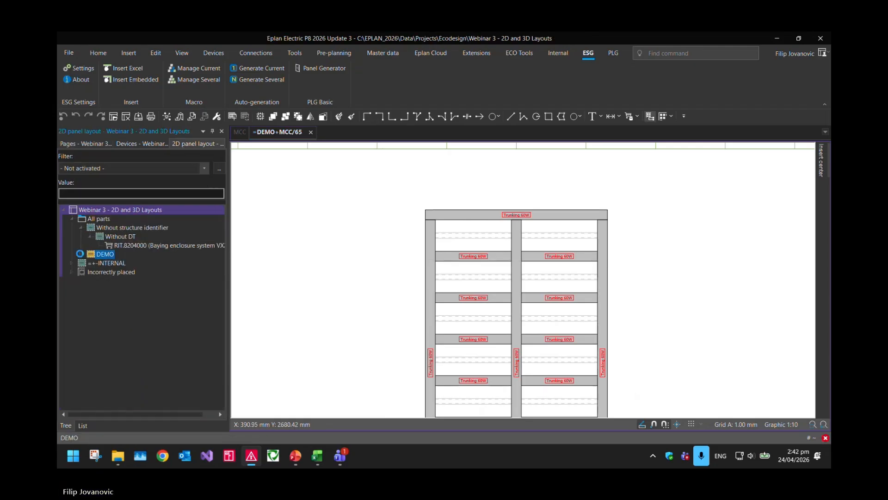
pyautogui.click(80, 253)
pyautogui.scroll(-5, 103, 271)
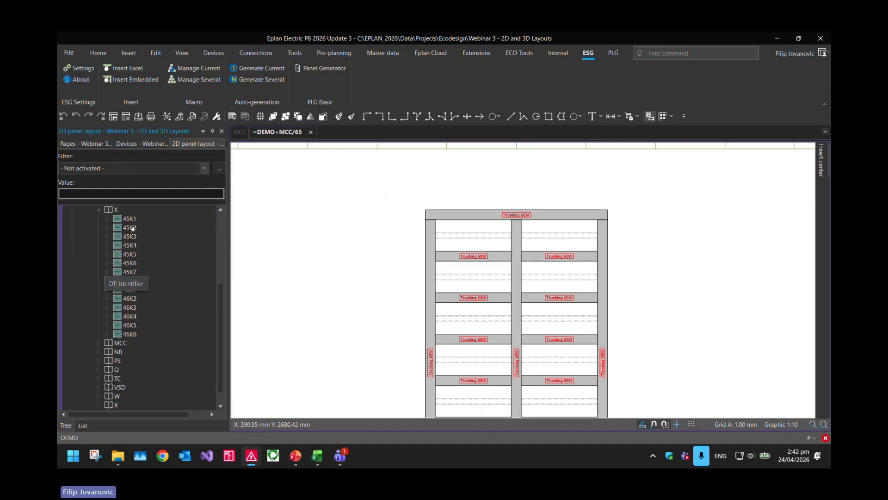
pyautogui.click(129, 219)
pyautogui.keyDown('shift'); pyautogui.click(129, 249); pyautogui.keyUp('shift')
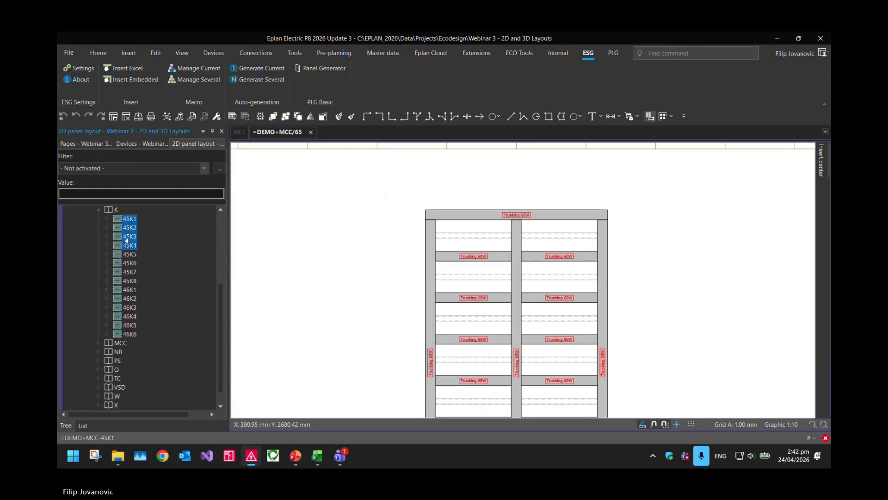
pyautogui.moveTo(126, 240); pyautogui.dragTo(454, 238)
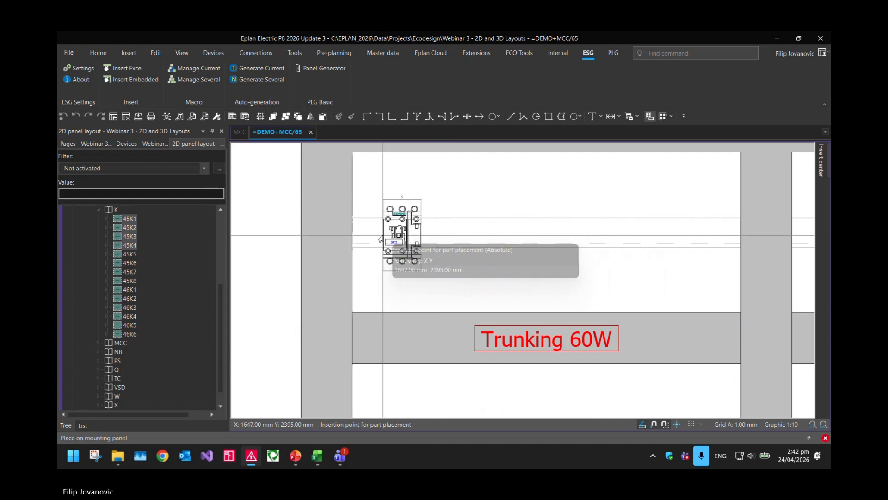
pyautogui.click(351, 236)
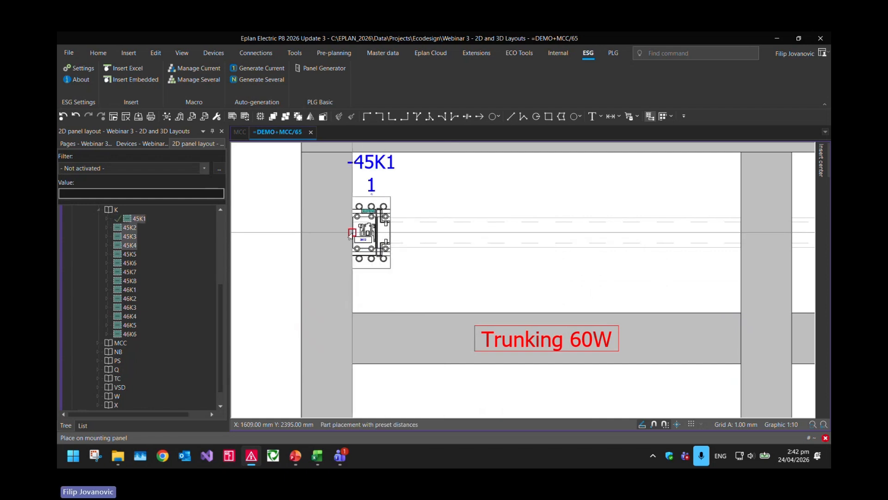
pyautogui.click(351, 233)
pyautogui.click(351, 233)
pyautogui.click(365, 230)
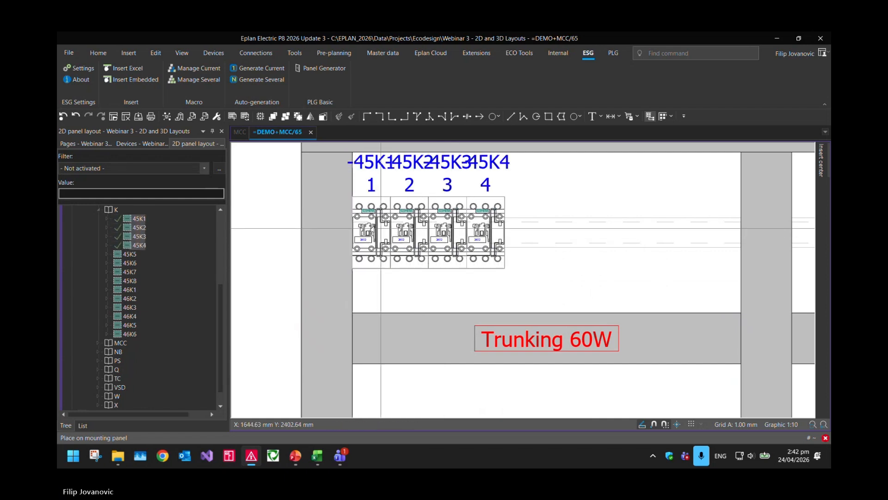
# Step: Place devices 10Q2, 10Q3, 10Q4 and 12Q1 side by side on the second rail of the left column, starting against the vertical trunking
pyautogui.scroll(-1, 101, 347)
pyautogui.click(99, 351)
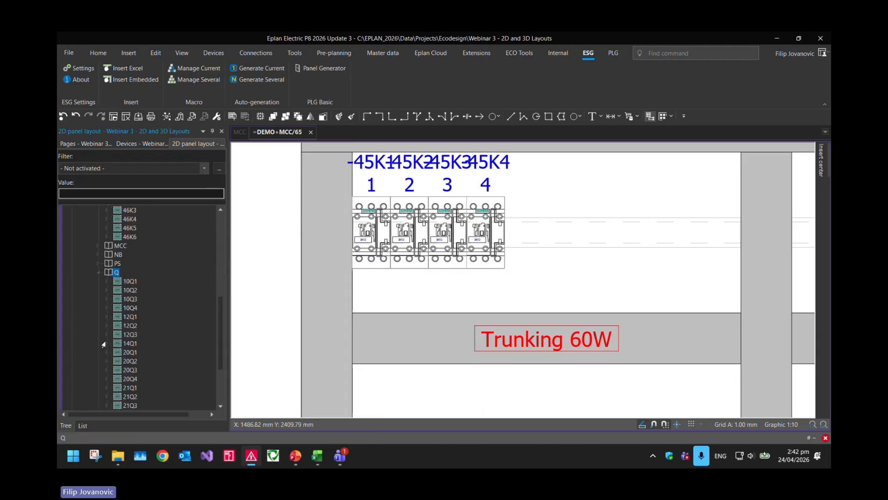
pyautogui.click(130, 292)
pyautogui.keyDown('shift'); pyautogui.click(129, 318); pyautogui.keyUp('shift')
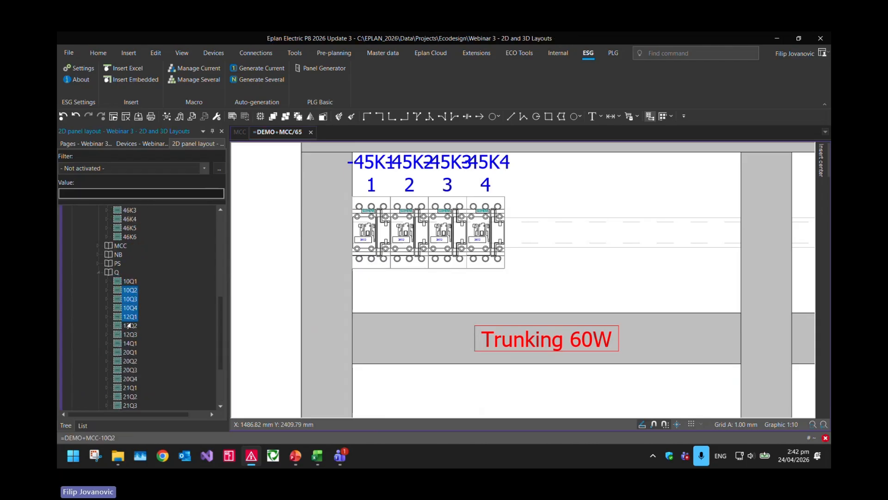
pyautogui.moveTo(130, 316); pyautogui.dragTo(532, 286)
pyautogui.scroll(-3, 531, 278)
pyautogui.moveTo(491, 337); pyautogui.dragTo(468, 271, button='middle')
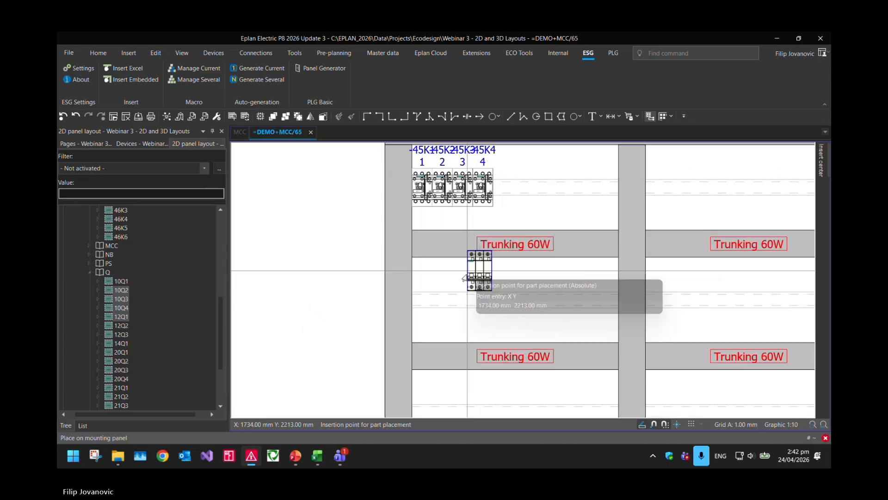
pyautogui.scroll(3, 467, 294)
pyautogui.click(368, 305)
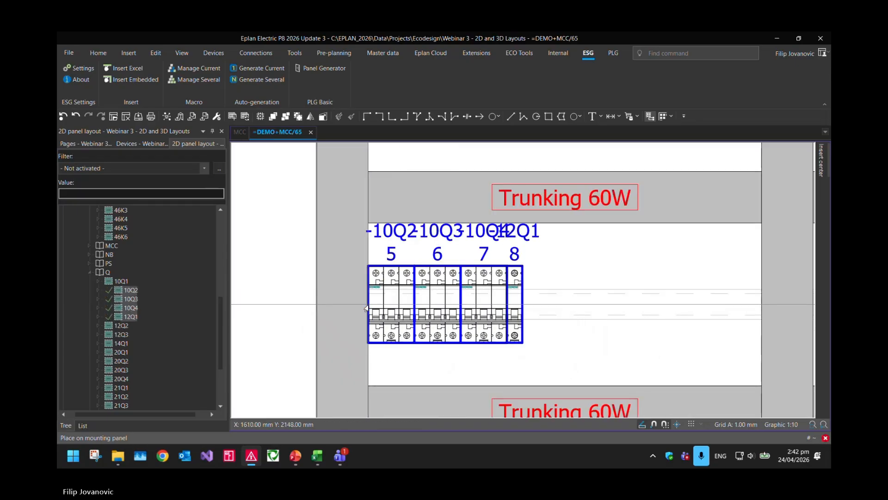
# Step: Create a new Enclosure legend report for page 65 2D Panel Layouts - Internal, with Manual placement output restricted to the current page
pyautogui.scroll(-4, 573, 259)
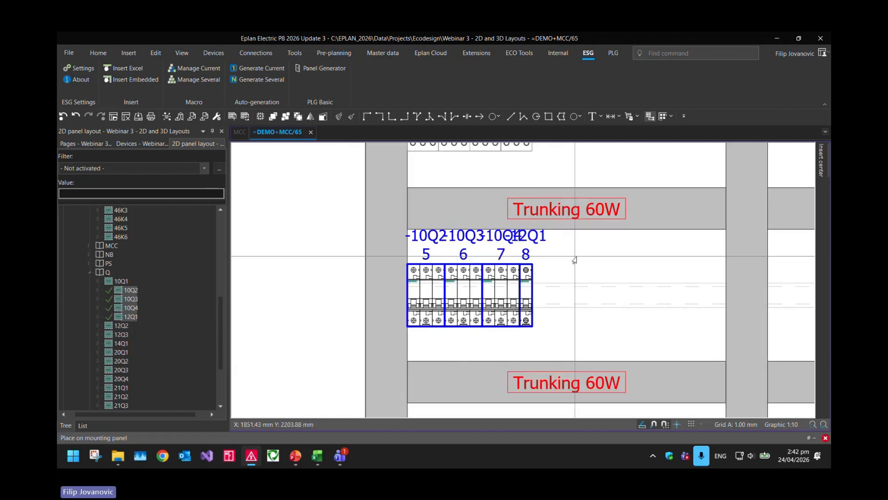
pyautogui.scroll(-1, 577, 263)
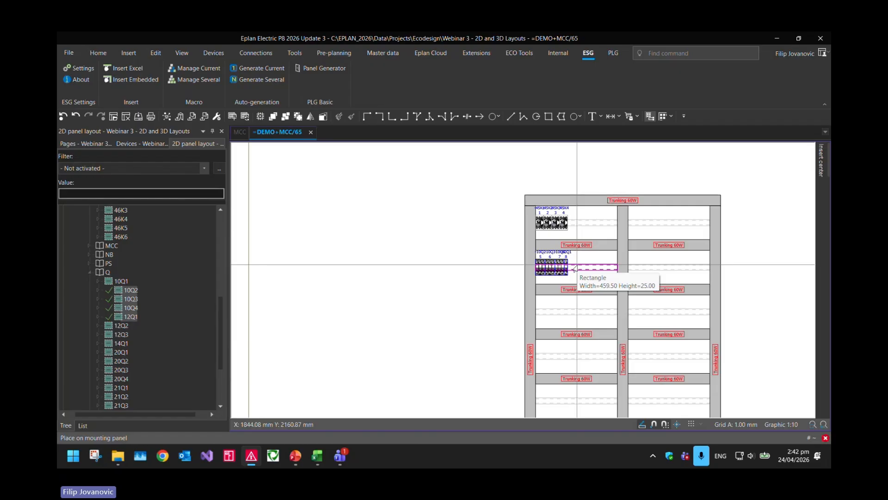
pyautogui.scroll(-2, 478, 255)
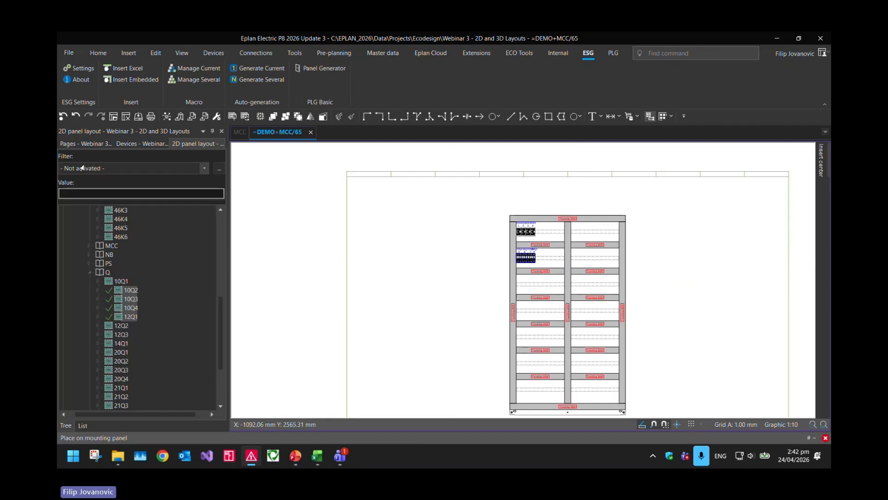
pyautogui.click(65, 145)
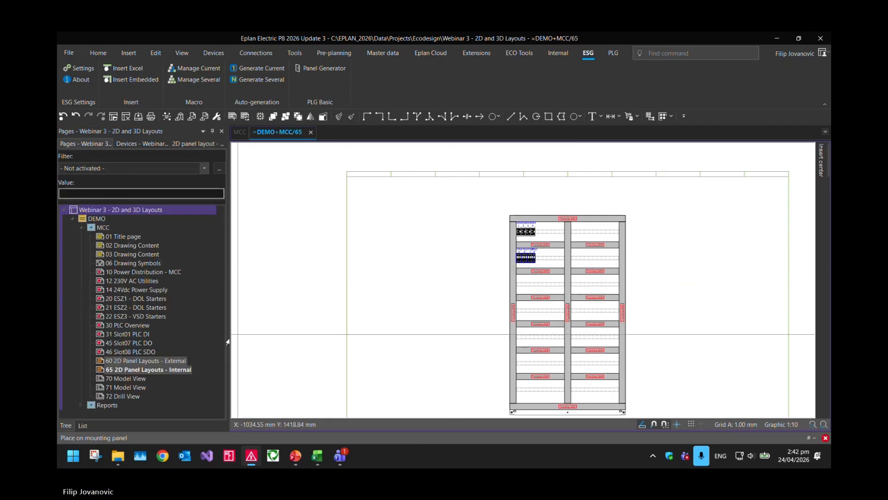
pyautogui.click(171, 369)
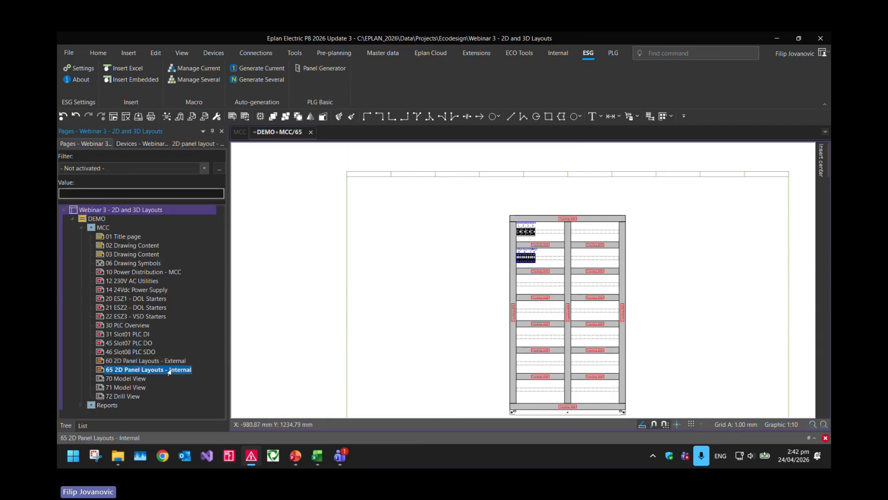
pyautogui.click(286, 55)
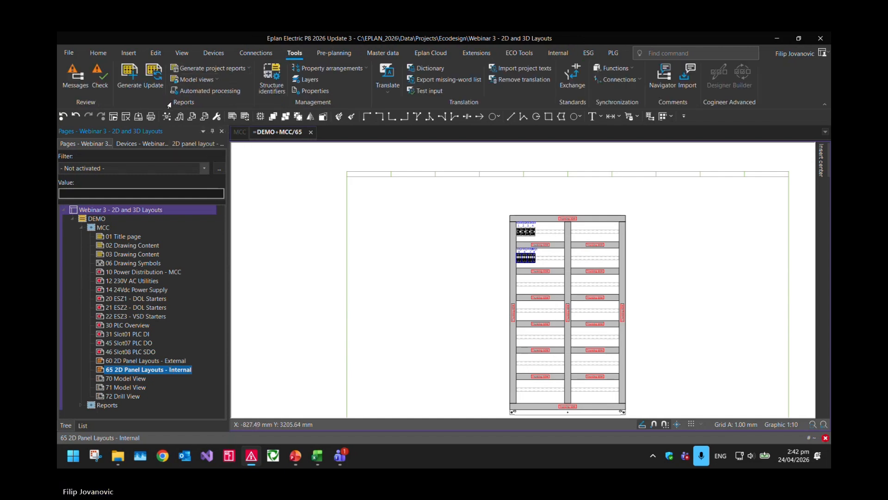
pyautogui.click(131, 86)
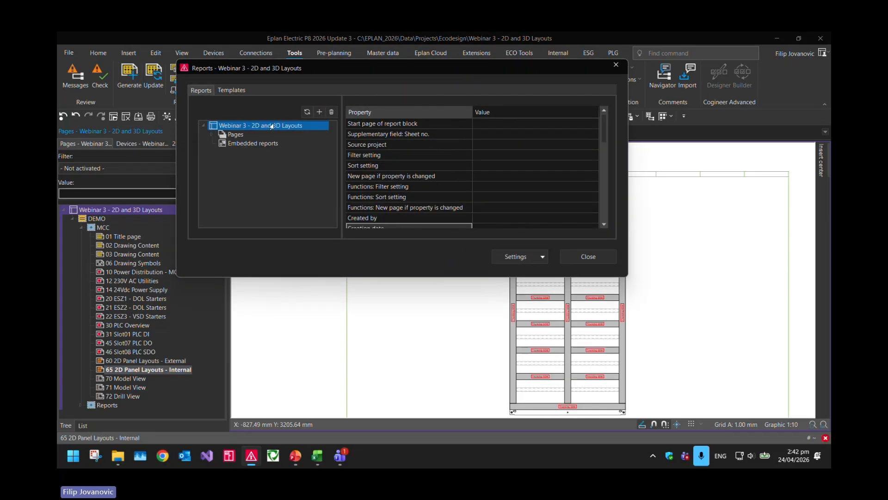
pyautogui.click(319, 112)
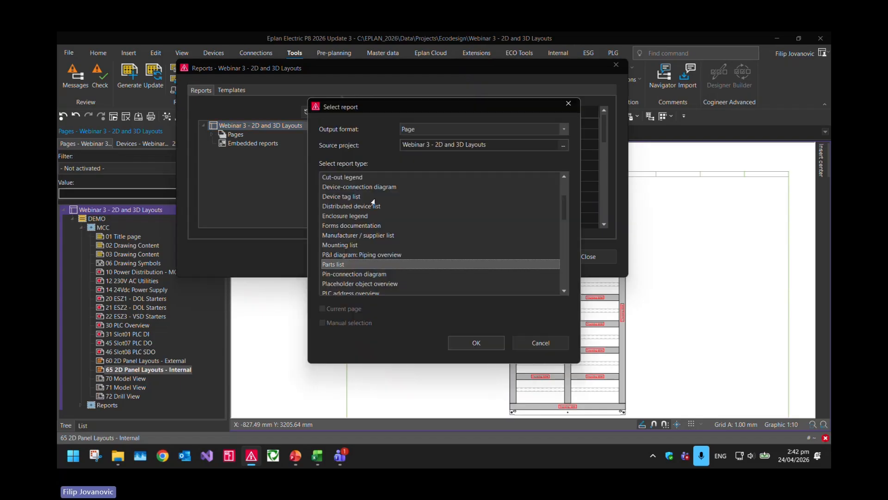
pyautogui.click(365, 216)
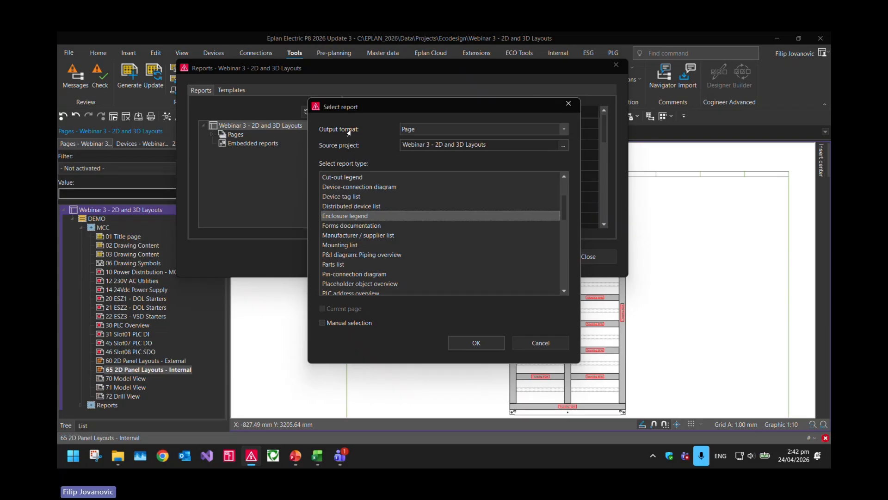
pyautogui.click(406, 131)
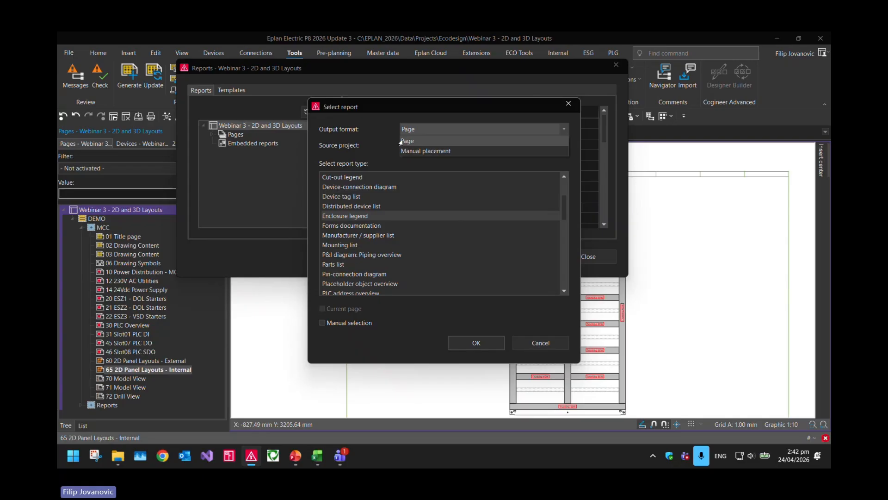
pyautogui.click(424, 152)
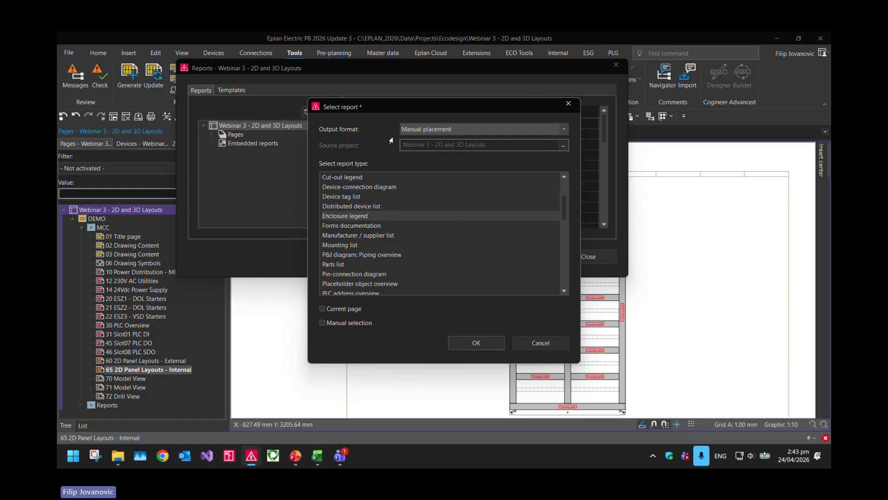
pyautogui.click(345, 309)
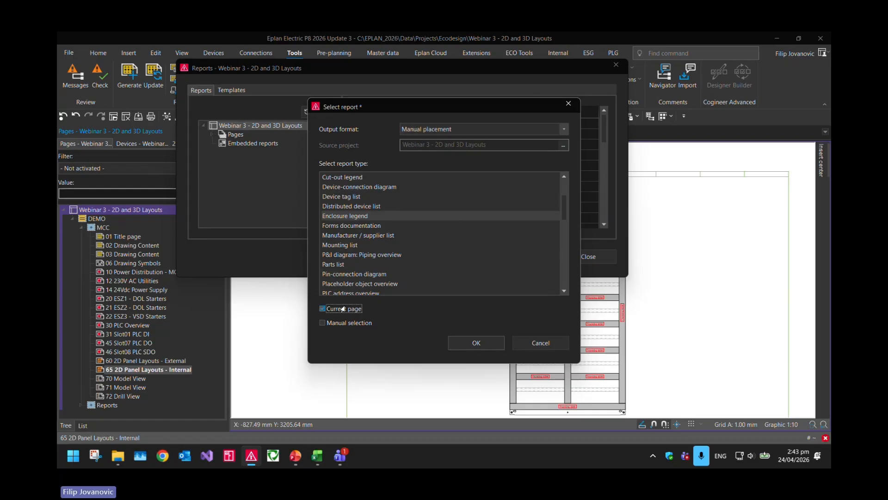
pyautogui.click(470, 343)
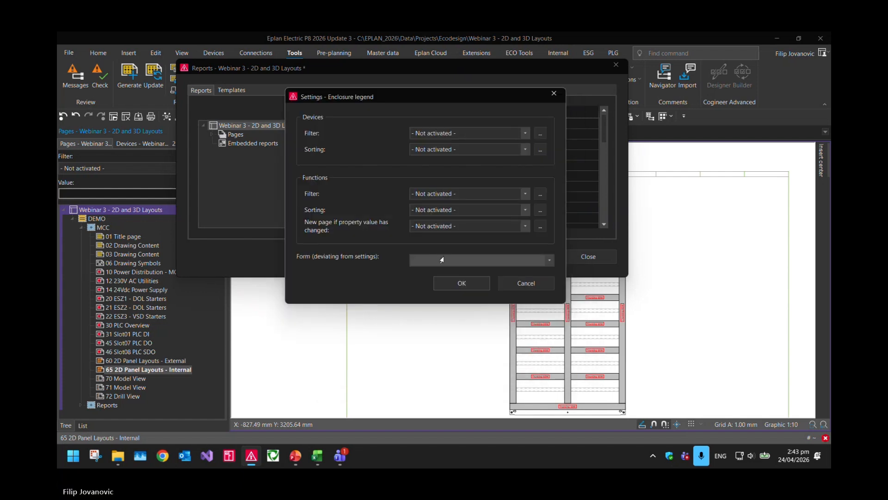
# Step: Assign the DEMO_MCP Legend Tripple form to the enclosure legend and place it near the page's upper-left corner, beside the panel
pyautogui.click(442, 260)
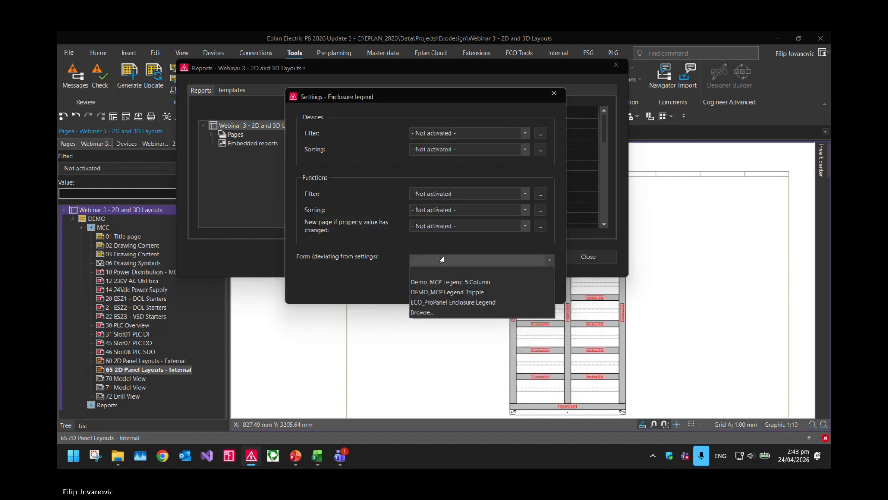
pyautogui.click(455, 293)
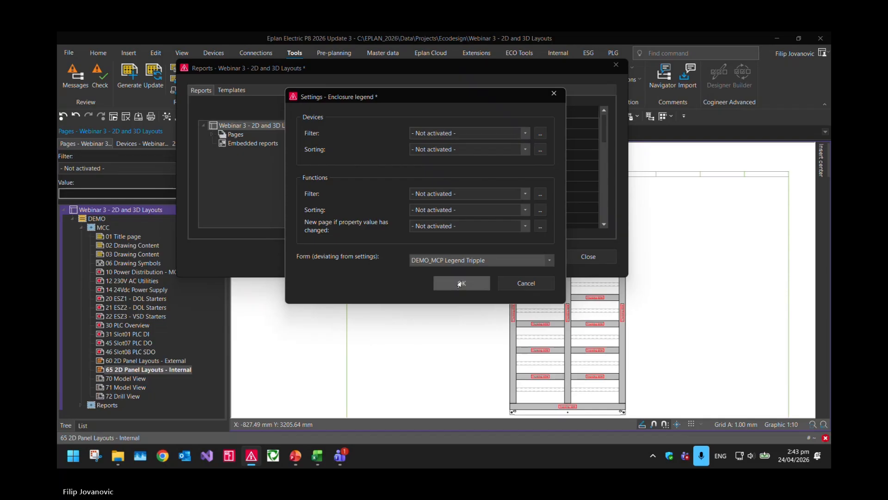
pyautogui.click(460, 283)
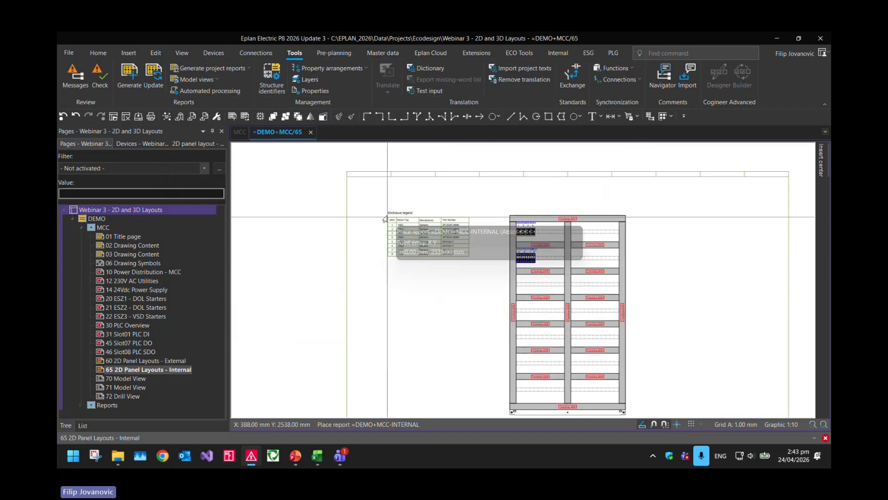
pyautogui.click(361, 198)
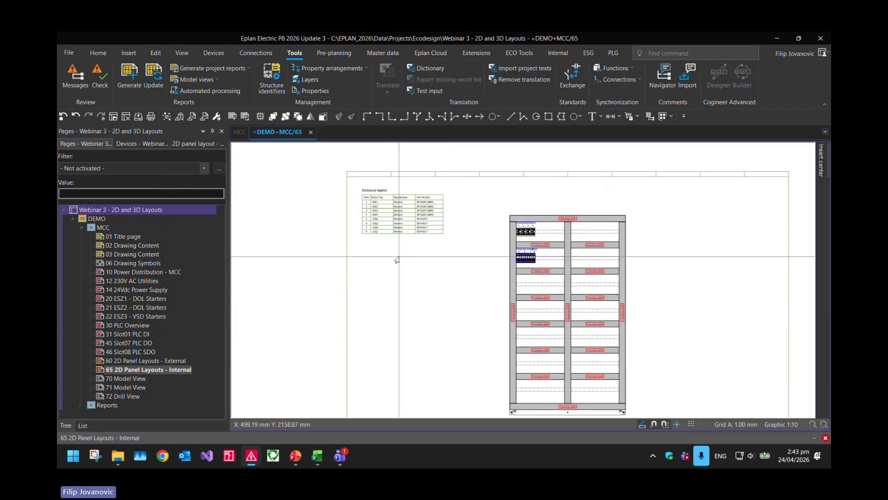
# Step: Compare the enclosure legend's item numbers, device tags and part numbers with the devices placed on the panel rails
pyautogui.scroll(5, 373, 218)
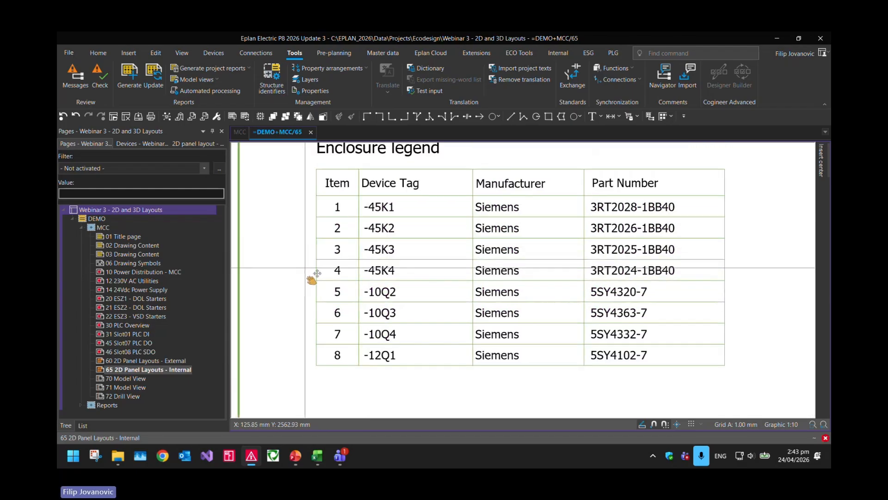
pyautogui.scroll(-4, 305, 245)
pyautogui.scroll(4, 615, 189)
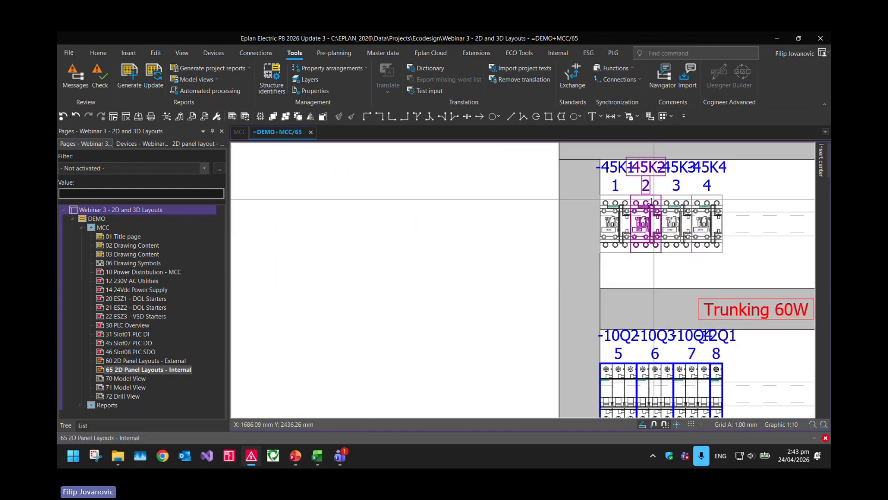
pyautogui.scroll(-5, 615, 187)
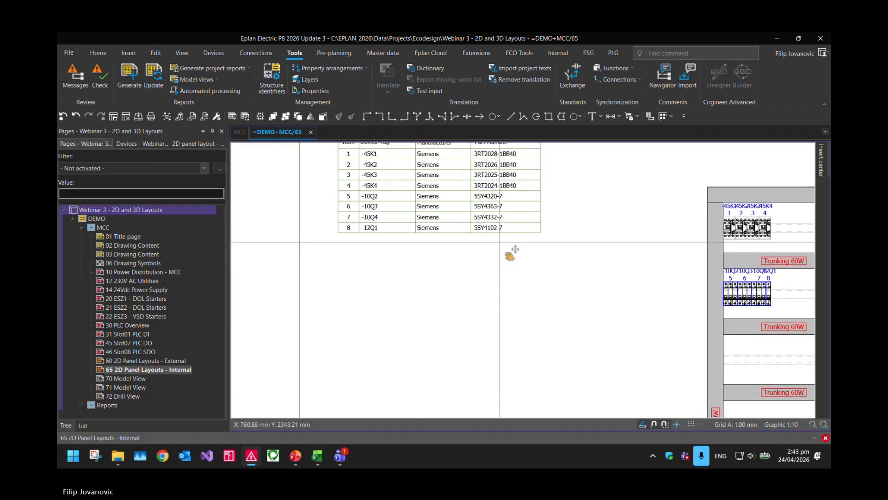
pyautogui.scroll(2, 425, 232)
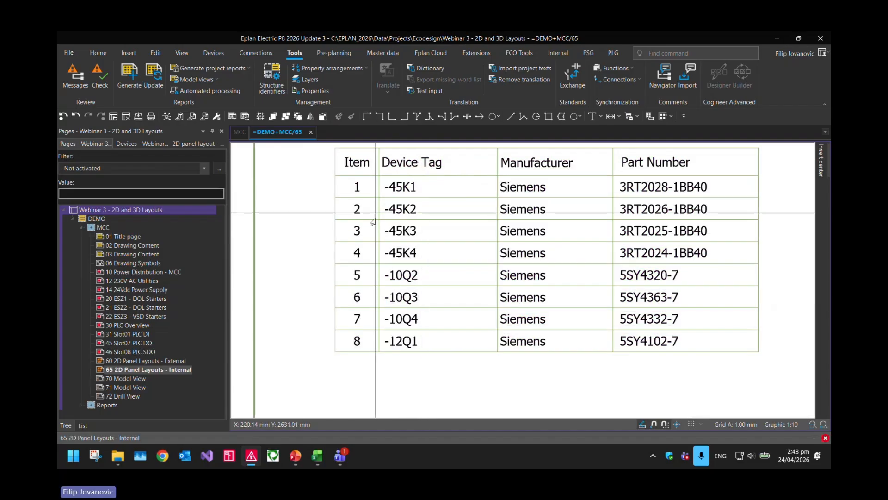
pyautogui.scroll(1, 301, 208)
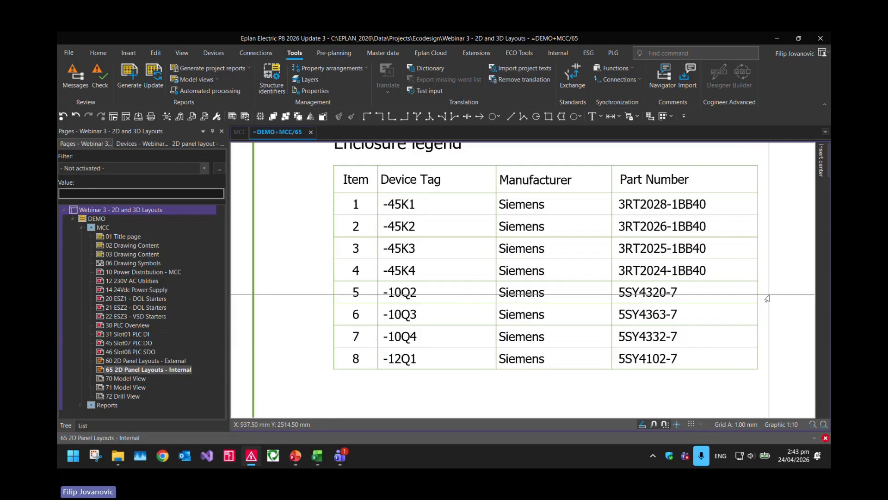
pyautogui.scroll(-4, 560, 303)
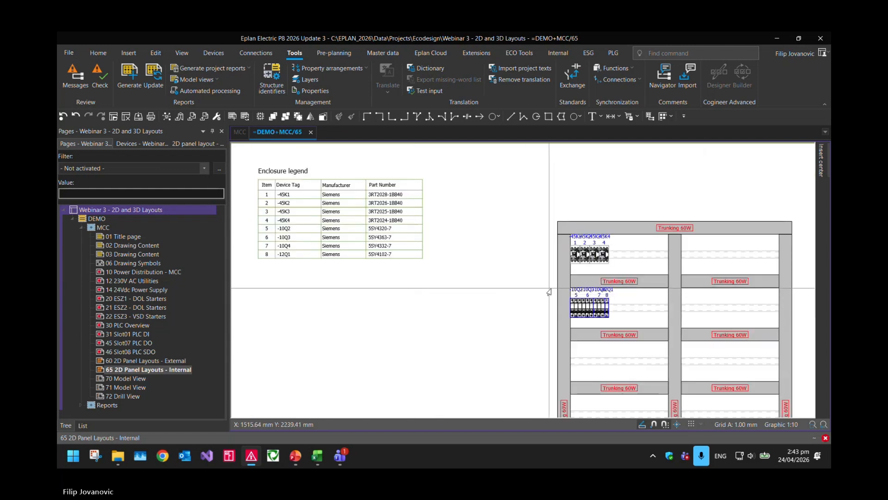
# Step: Change the legend item numbers on the second rail: 66 for 10Q3, 55 for 10Q4 and 77 for 12Q1
pyautogui.scroll(2, 622, 294)
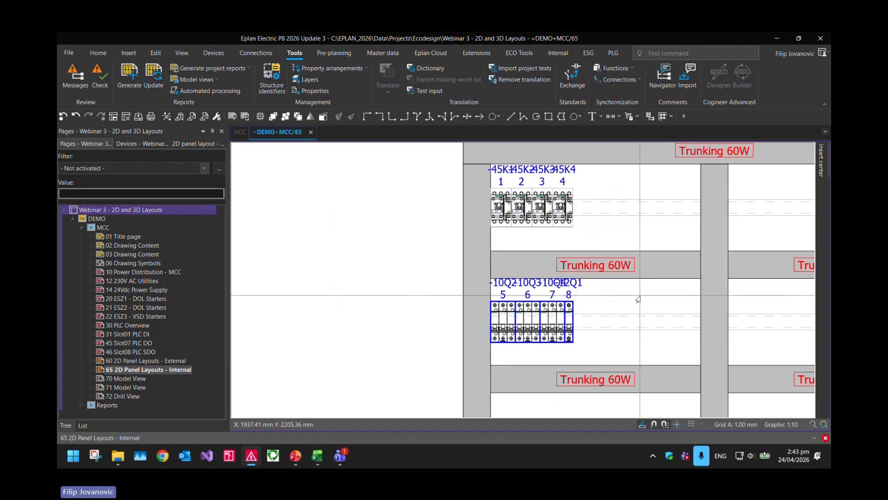
pyautogui.scroll(2, 596, 302)
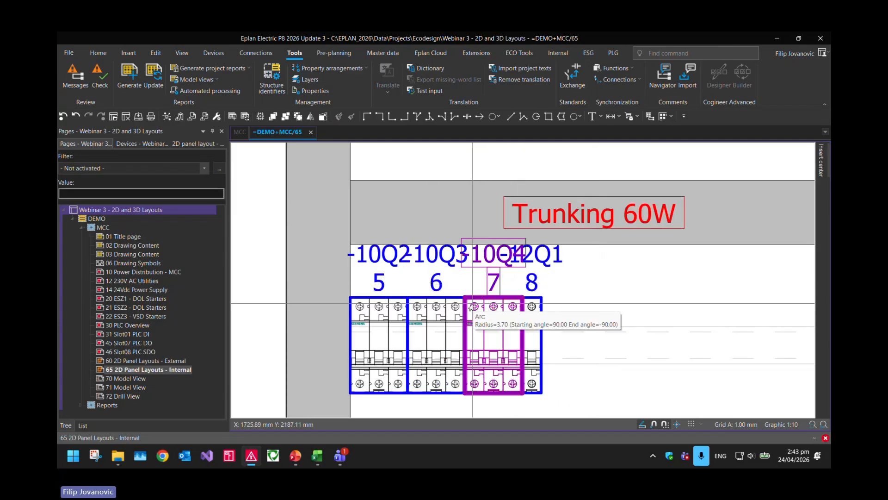
pyautogui.doubleClick(432, 282)
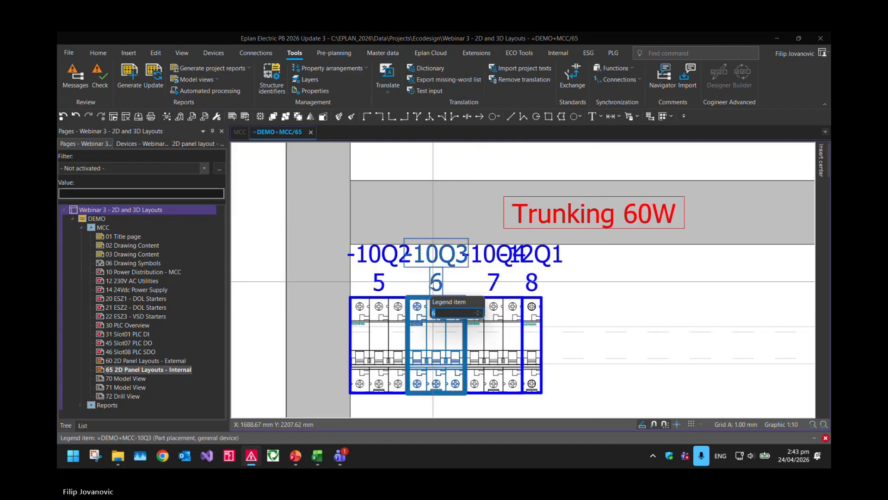
pyautogui.write('66')
pyautogui.press('Return')
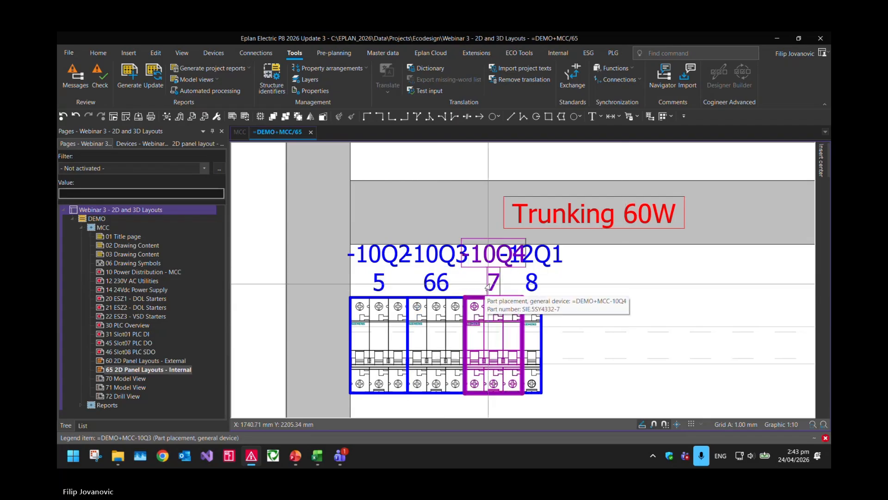
pyautogui.click(491, 284)
pyautogui.doubleClick(489, 286)
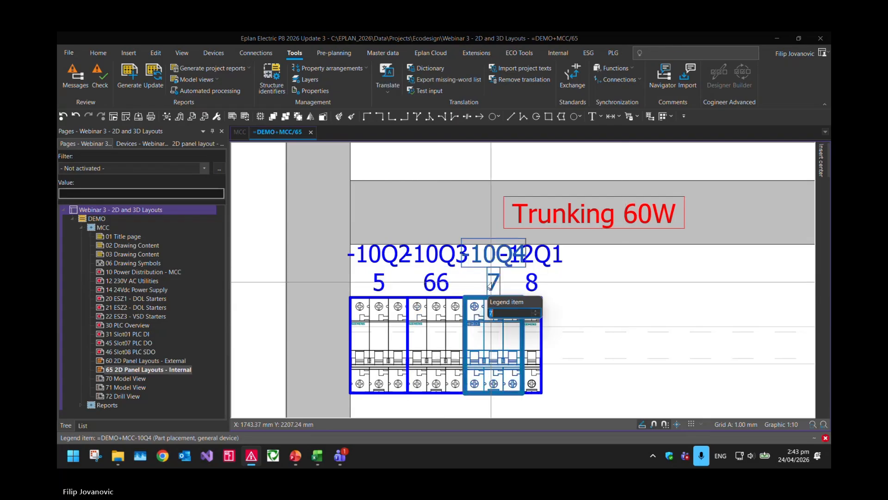
pyautogui.press('Return')
pyautogui.click(529, 286)
pyautogui.doubleClick(527, 286)
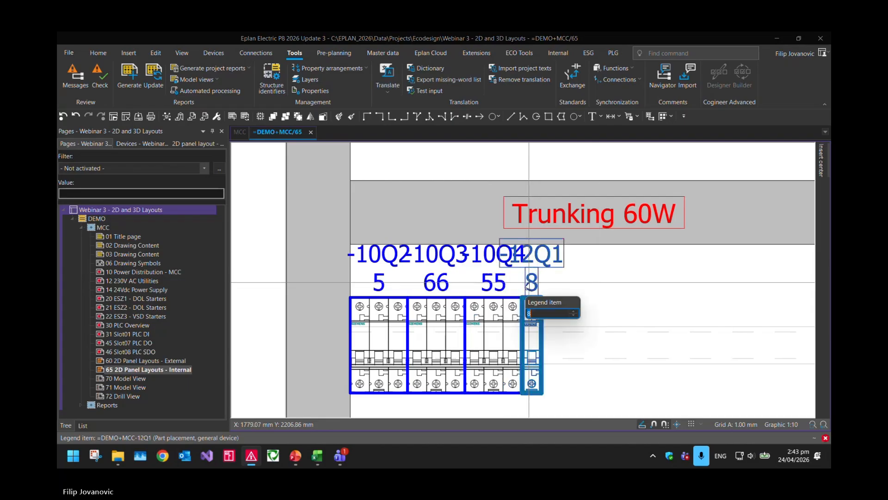
pyautogui.write('77')
pyautogui.press('Return')
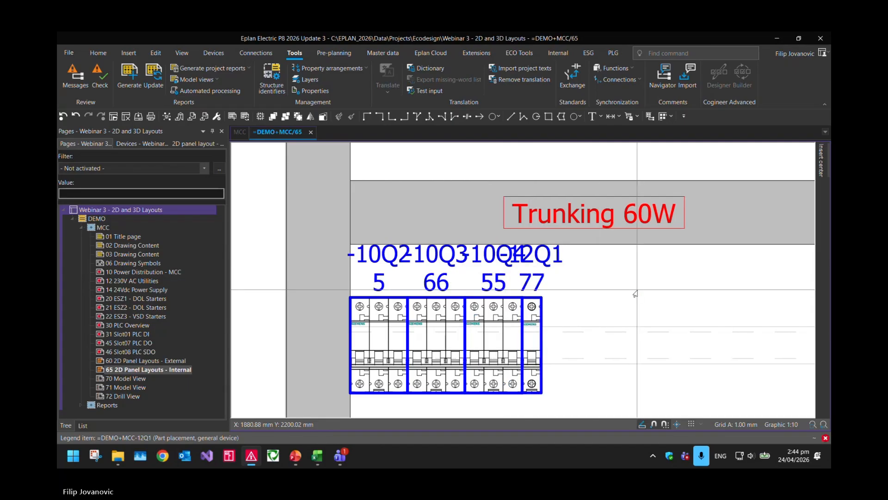
pyautogui.scroll(-2, 635, 287)
pyautogui.scroll(2, 581, 293)
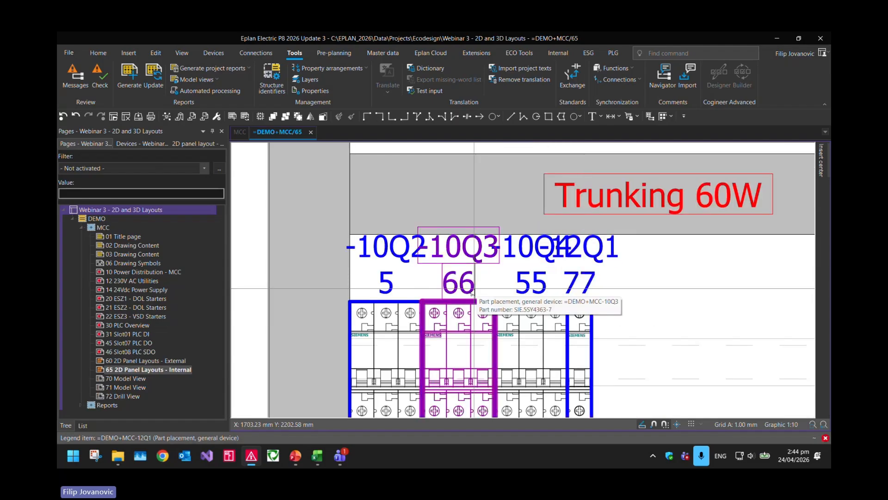
pyautogui.click(457, 281)
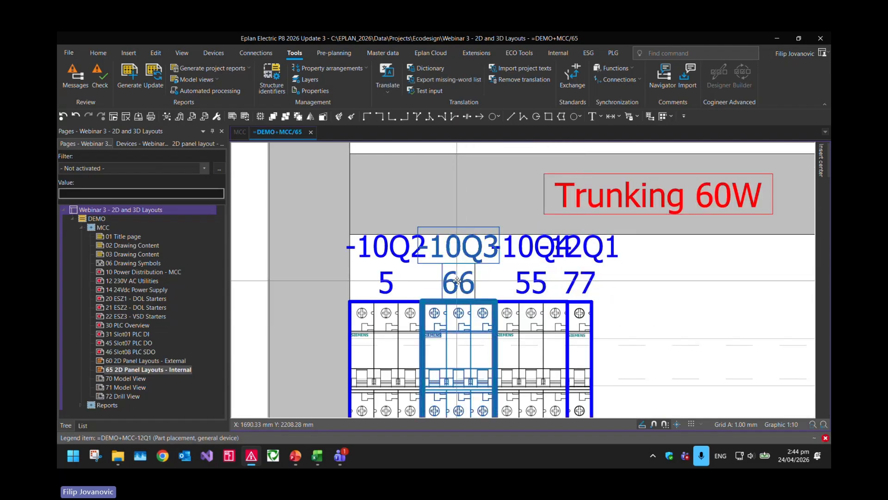
pyautogui.doubleClick(458, 294)
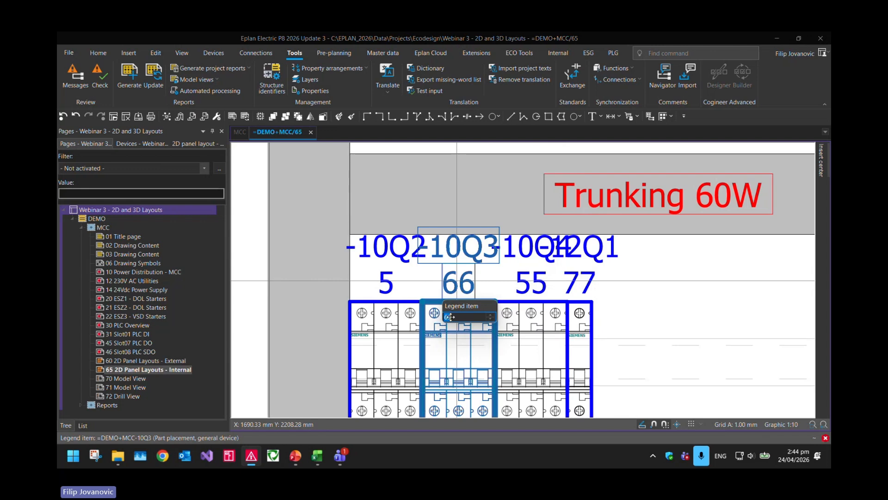
pyautogui.click(654, 293)
# Step: Update the enclosure legend with the edited item numbers and check its rows
pyautogui.scroll(-3, 653, 294)
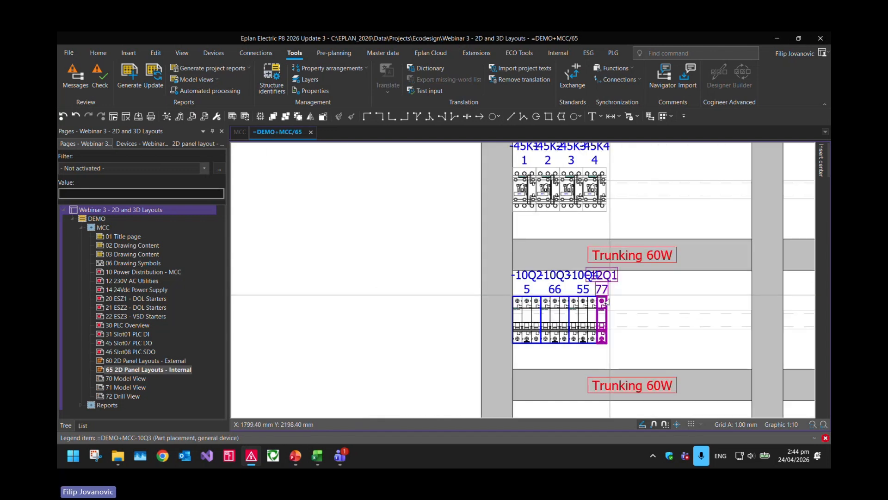
pyautogui.scroll(-5, 609, 297)
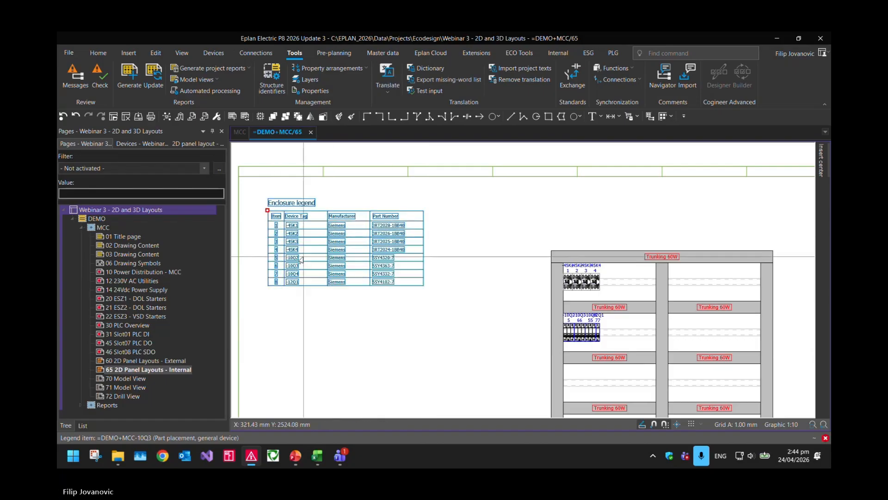
pyautogui.scroll(3, 299, 228)
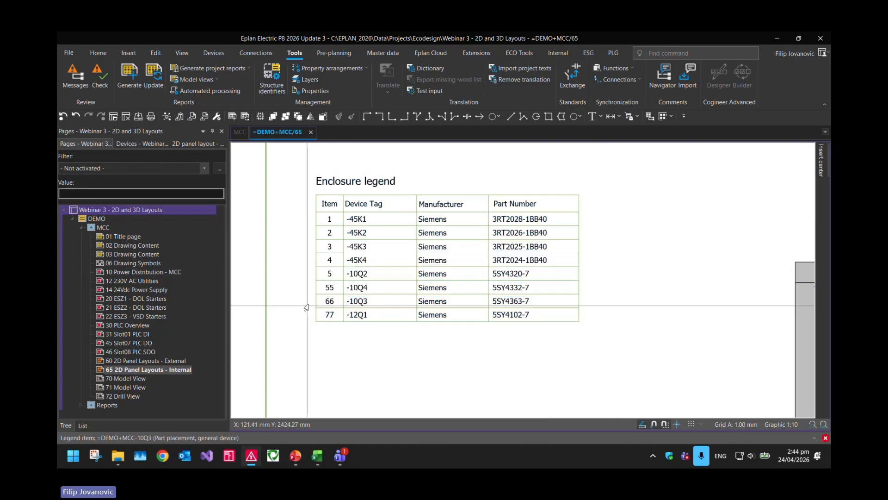
pyautogui.scroll(2, 319, 292)
pyautogui.scroll(-1, 353, 307)
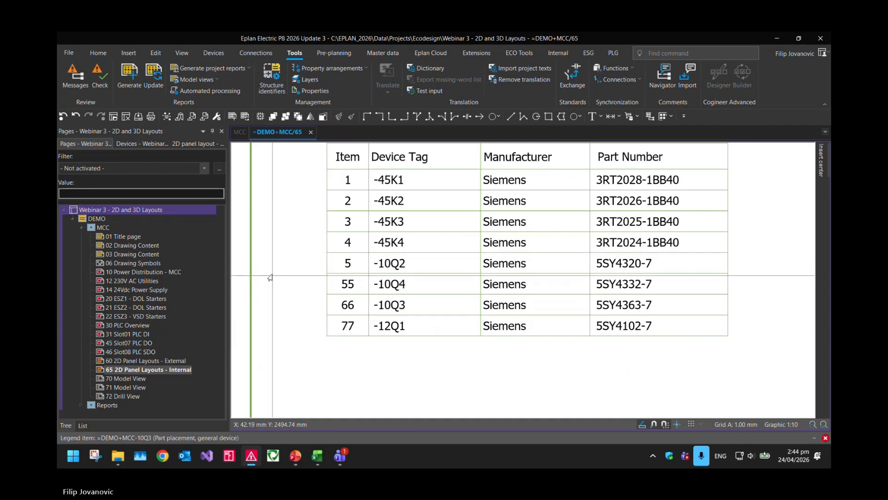
# Step: Renumber the legend items of the =DEMO+MCC-INTERNAL mounting panel horizontally, with start value 1 and increment 1
pyautogui.click(186, 145)
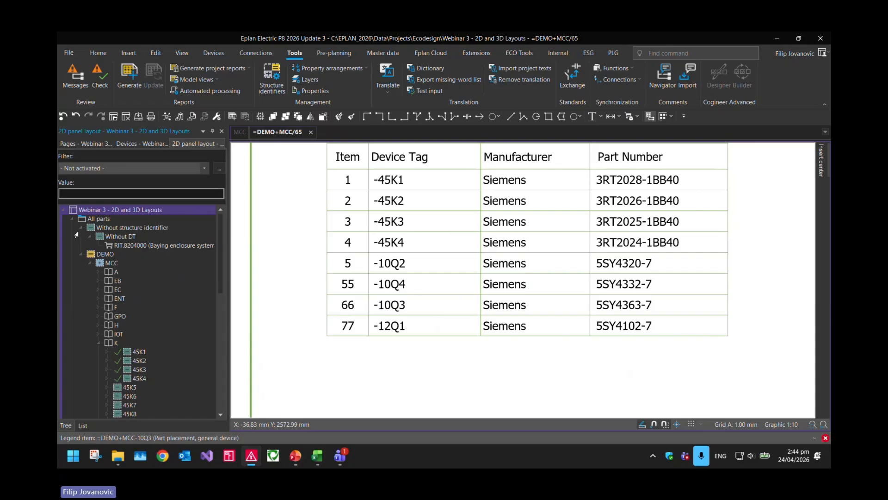
pyautogui.click(70, 220)
pyautogui.click(120, 227)
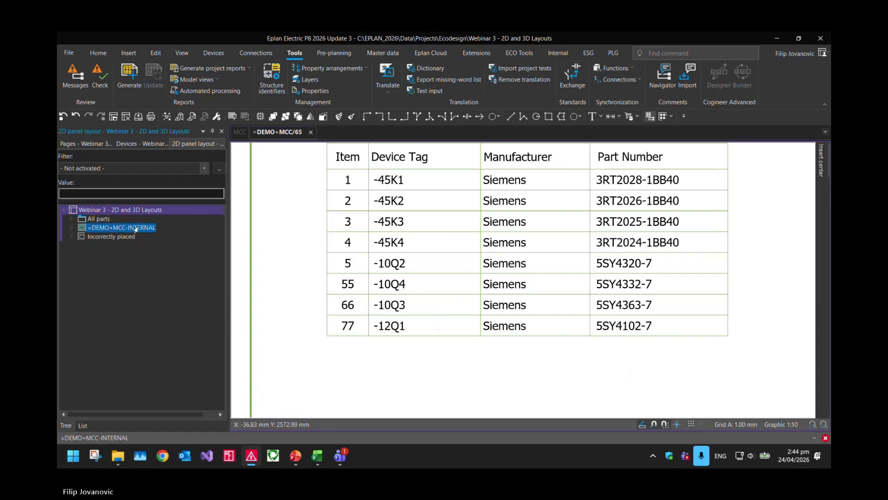
pyautogui.rightClick(135, 230)
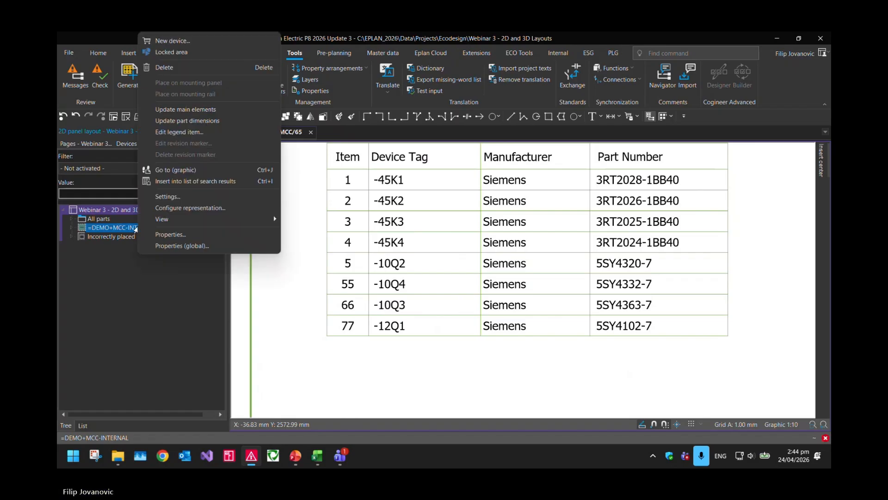
pyautogui.click(153, 133)
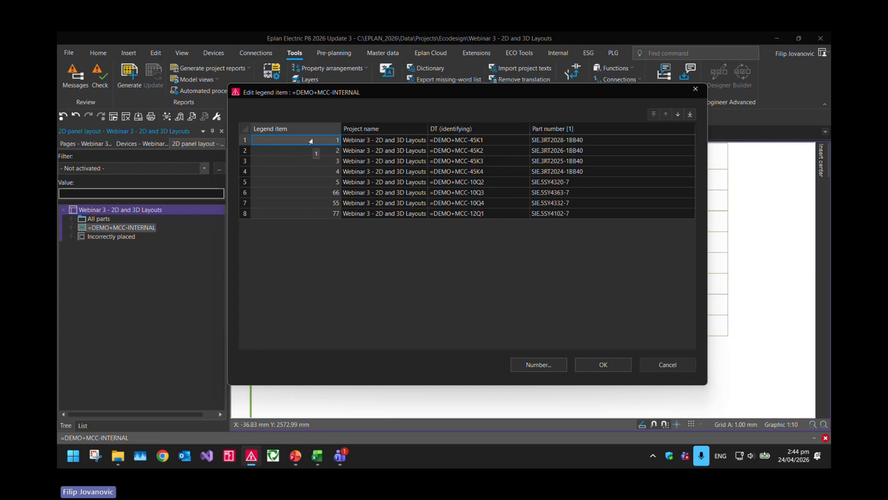
pyautogui.click(525, 362)
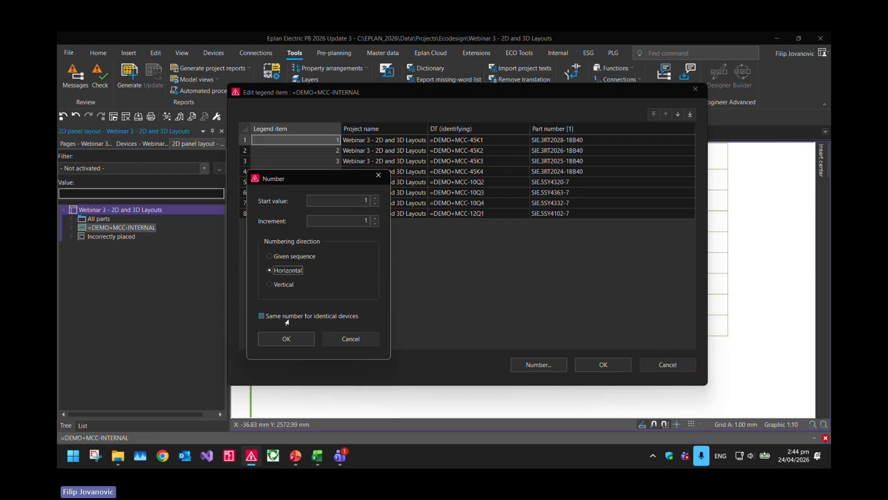
pyautogui.click(286, 338)
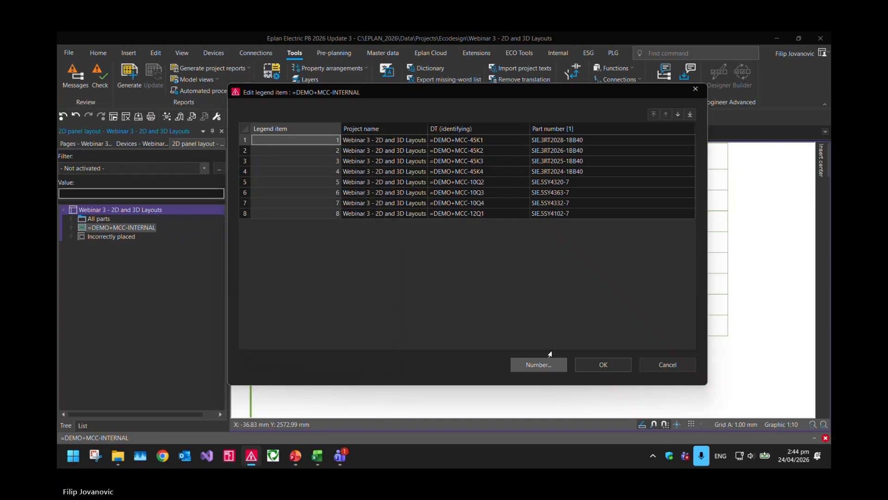
pyautogui.click(603, 365)
# Step: Compare the renumbered devices on the second rail with the enclosure legend and update the legend report
pyautogui.scroll(-3, 393, 269)
pyautogui.moveTo(447, 298); pyautogui.dragTo(404, 285, button='middle')
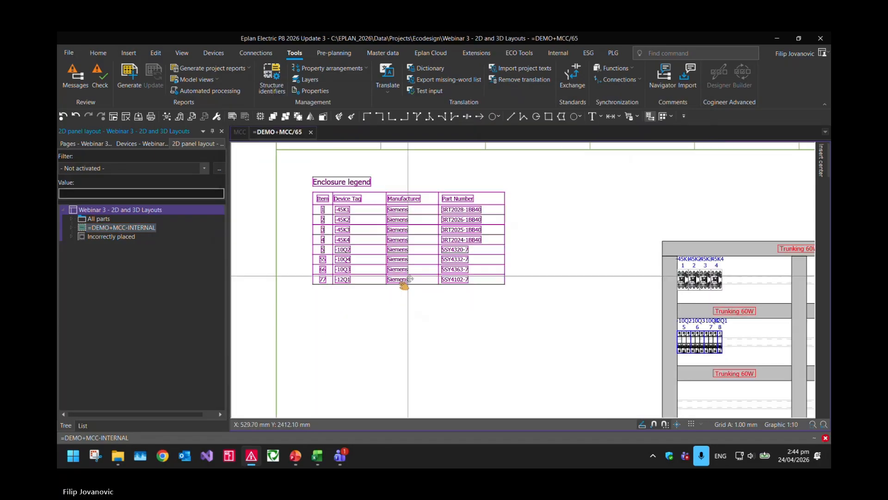
pyautogui.scroll(5, 740, 333)
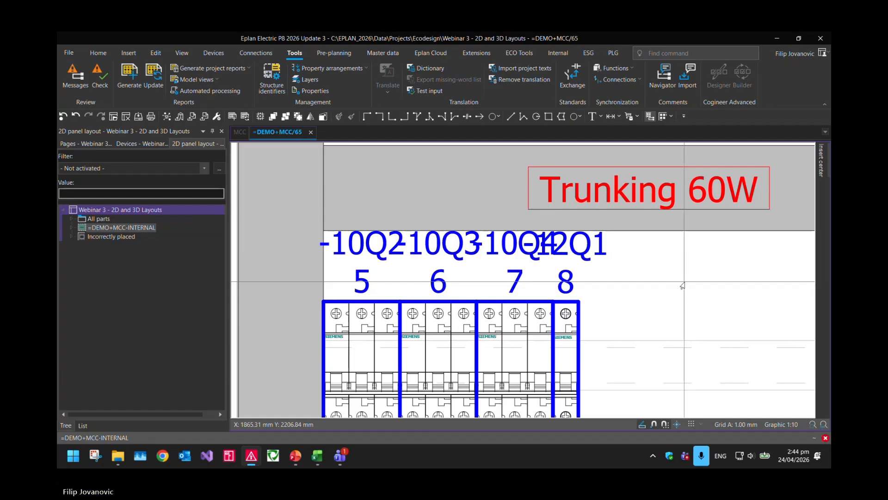
pyautogui.scroll(-3, 683, 286)
pyautogui.scroll(5, 355, 261)
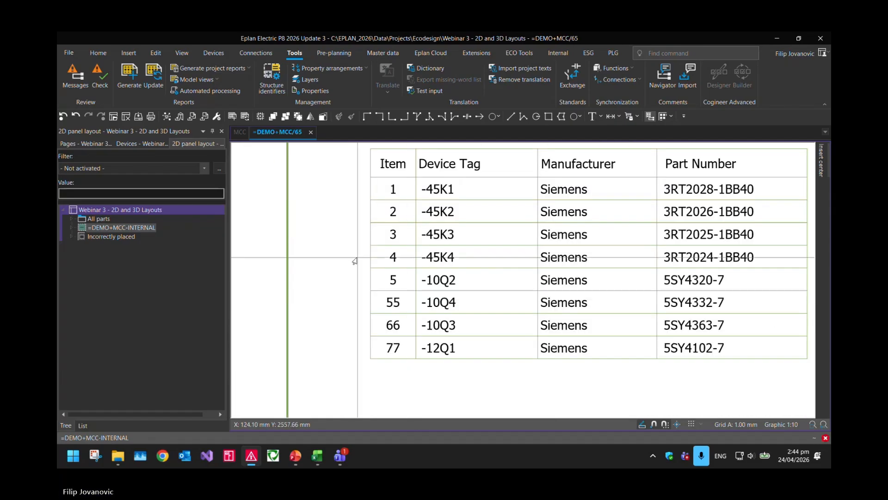
pyautogui.scroll(-2, 354, 261)
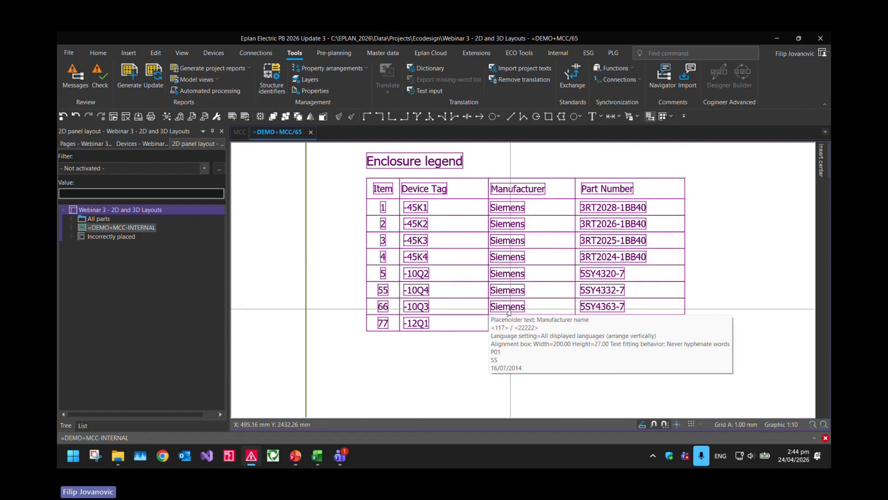
pyautogui.click(504, 326)
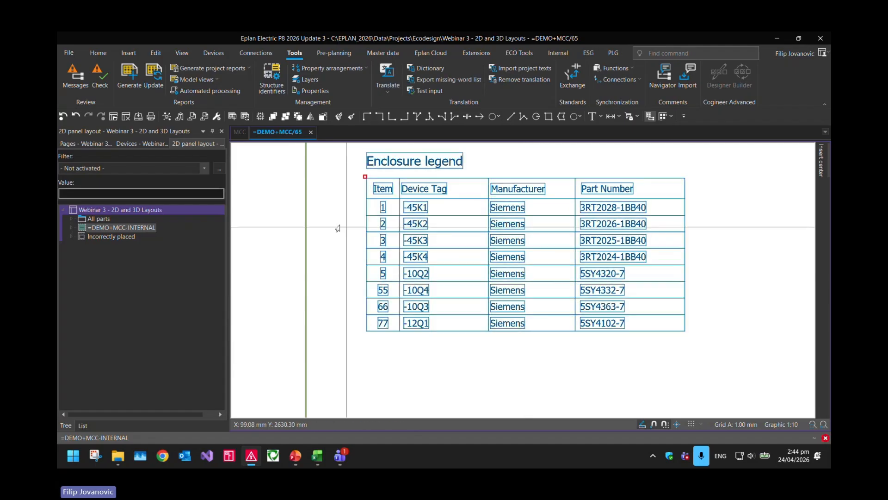
pyautogui.click(154, 81)
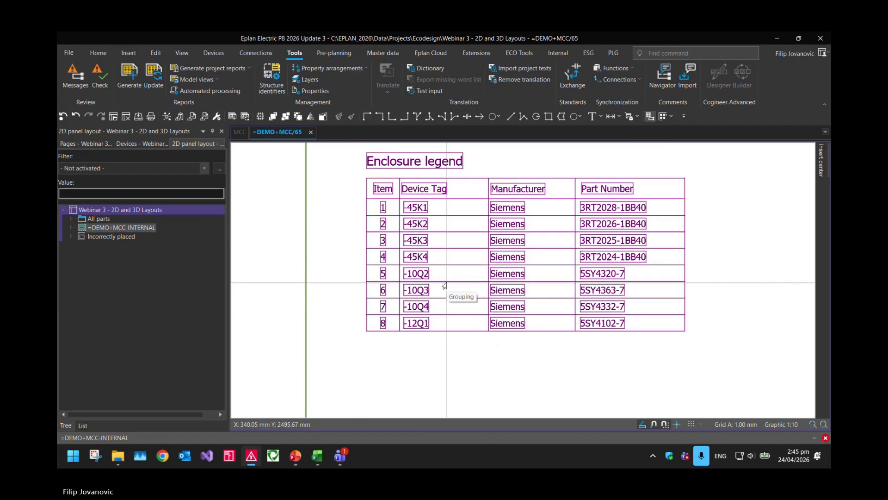
# Step: Examine the 2D panel layout settings for unplaced device 45K5, including the equipment direction and part placement angle options
pyautogui.scroll(-3, 445, 285)
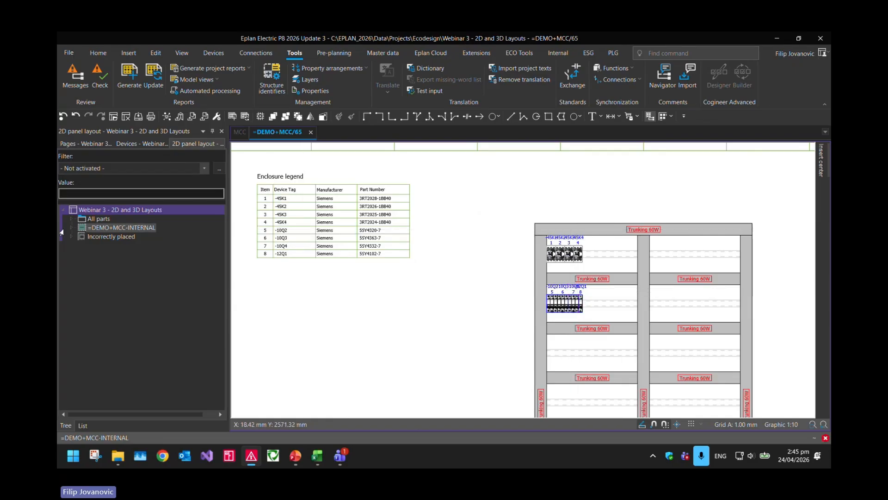
pyautogui.click(71, 218)
pyautogui.scroll(2, 550, 257)
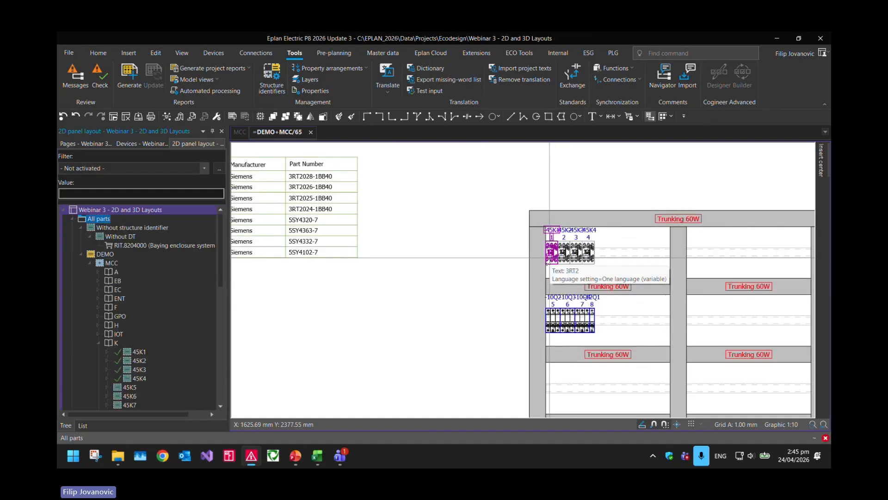
pyautogui.scroll(1, 549, 258)
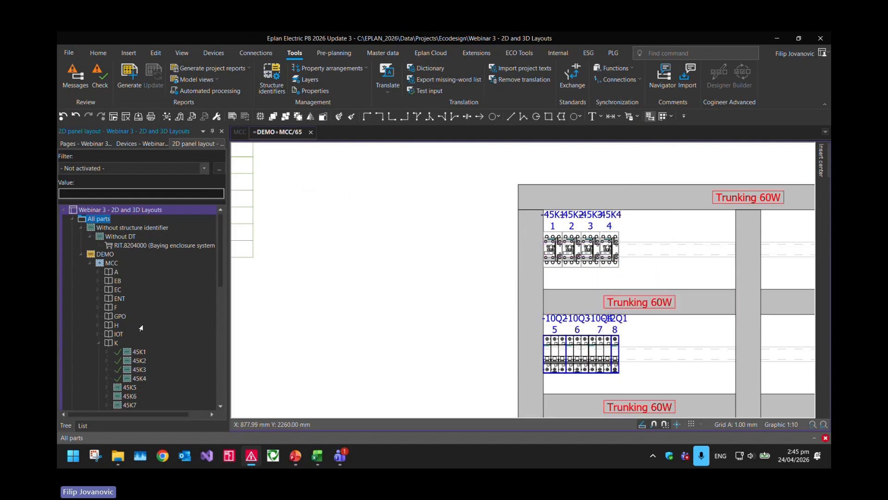
pyautogui.scroll(-5, 141, 328)
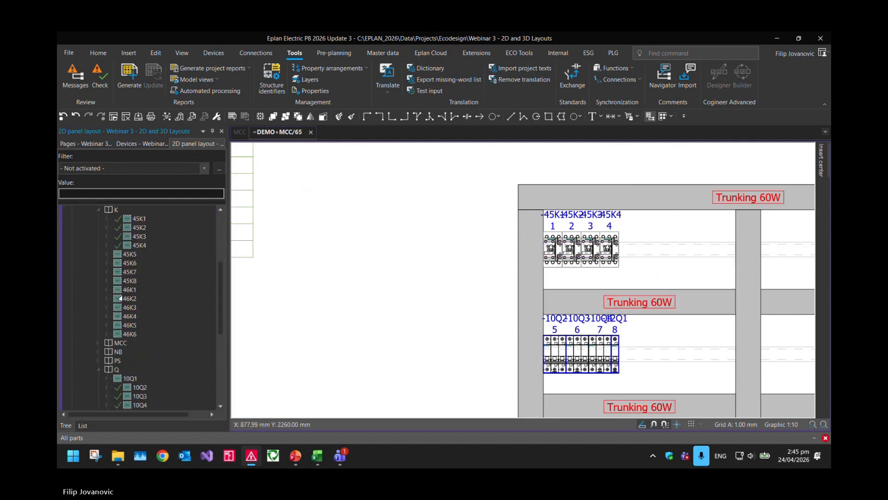
pyautogui.rightClick(125, 255)
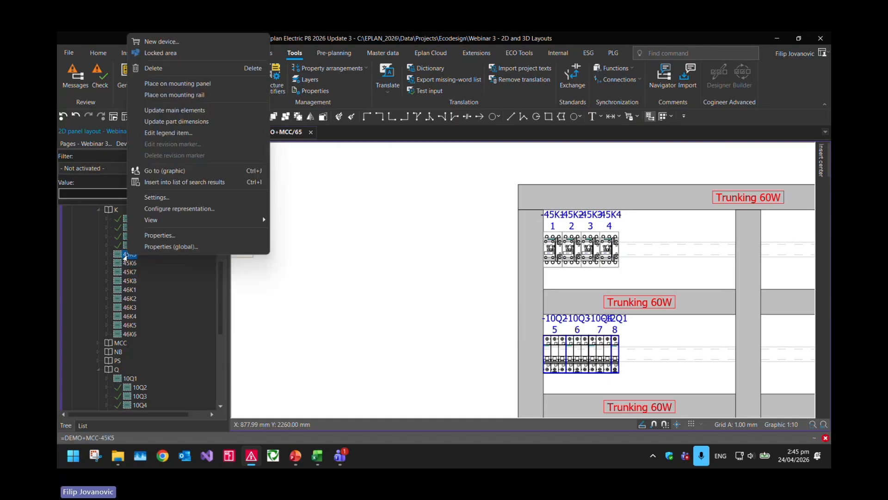
pyautogui.click(137, 209)
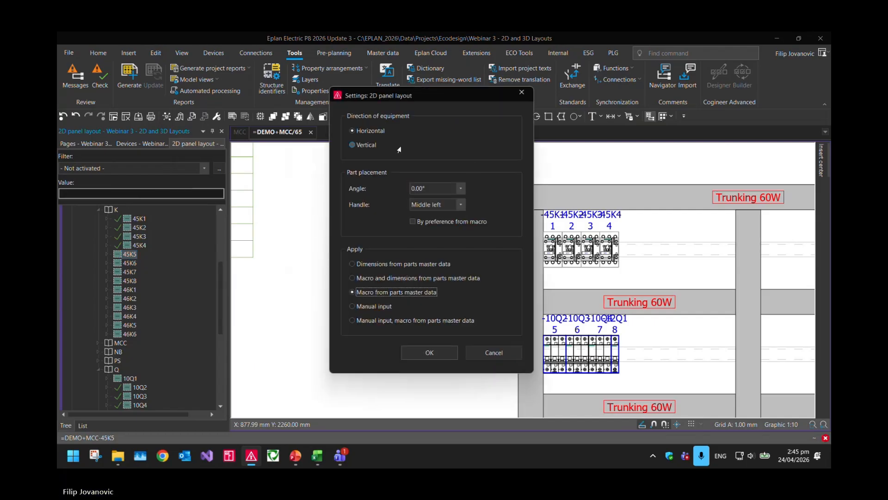
pyautogui.click(420, 186)
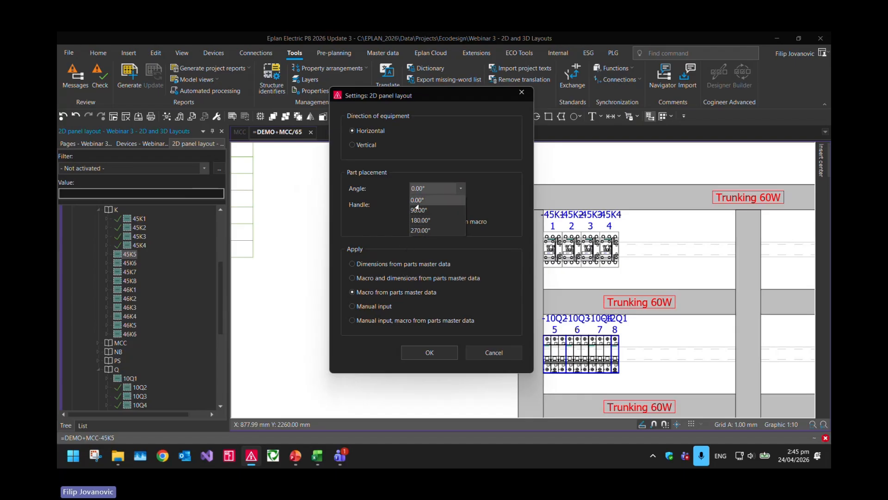
pyautogui.click(379, 353)
pyautogui.click(451, 352)
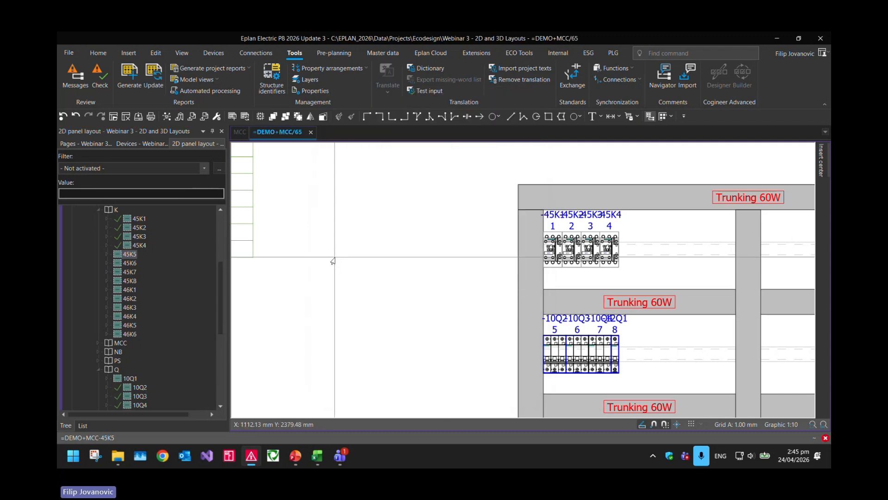
pyautogui.scroll(-3, 361, 236)
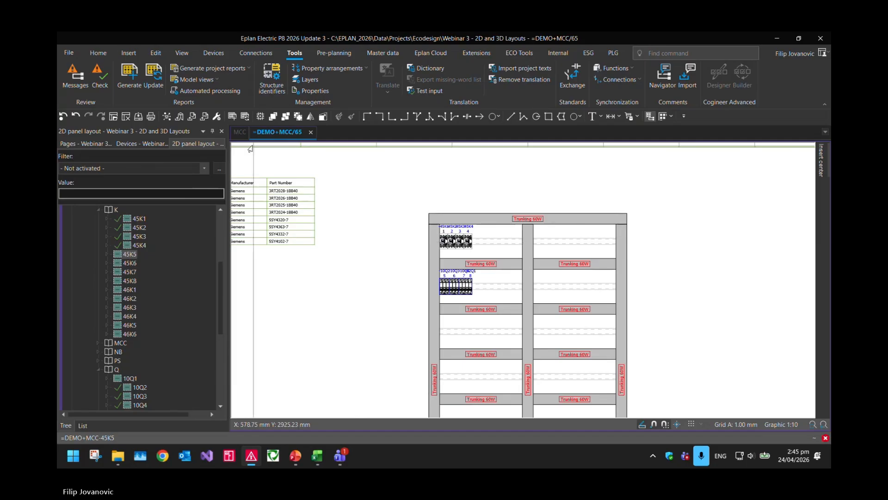
# Step: Open page 14 24Vdc Power Supply and close the 2D panel layout navigator
pyautogui.click(71, 144)
pyautogui.doubleClick(112, 289)
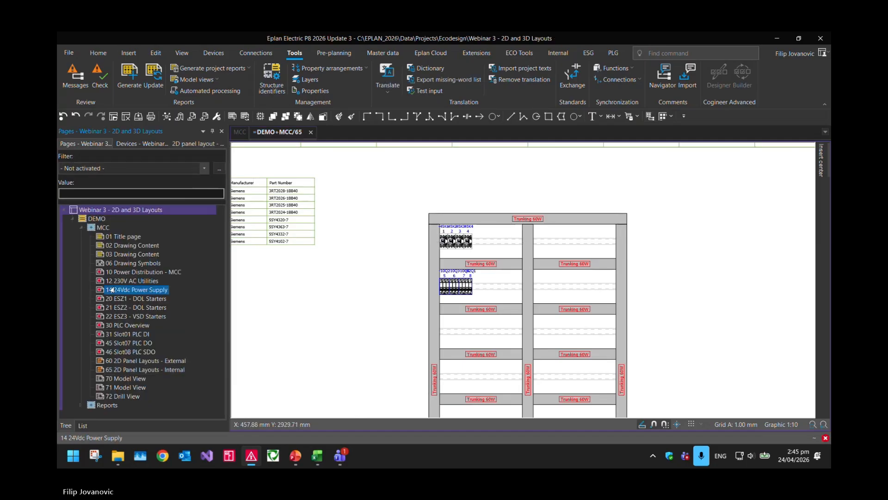
pyautogui.click(180, 146)
pyautogui.rightClick(187, 147)
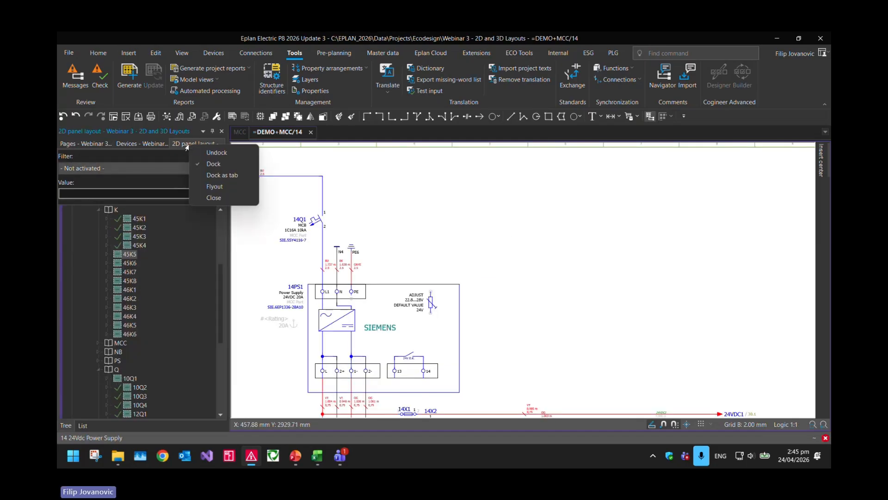
pyautogui.click(210, 197)
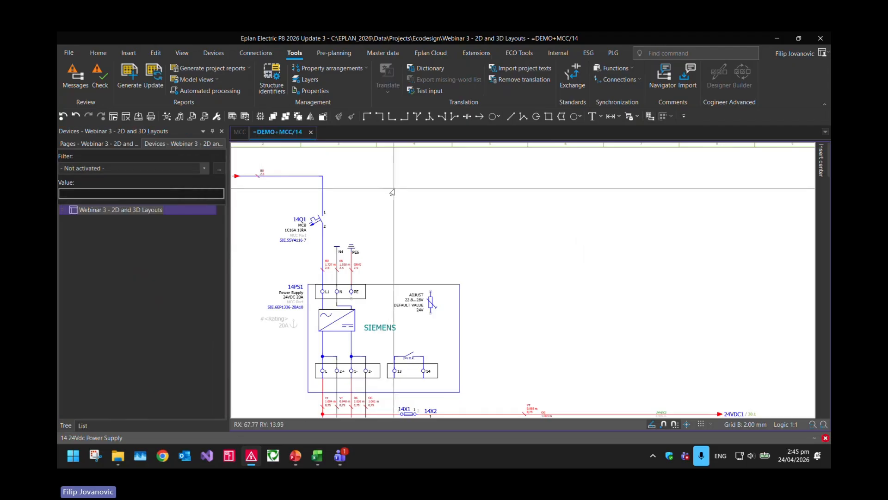
# Step: Open the existing MCC 3D layout space and delete the complete enclosure model from it
pyautogui.click(98, 52)
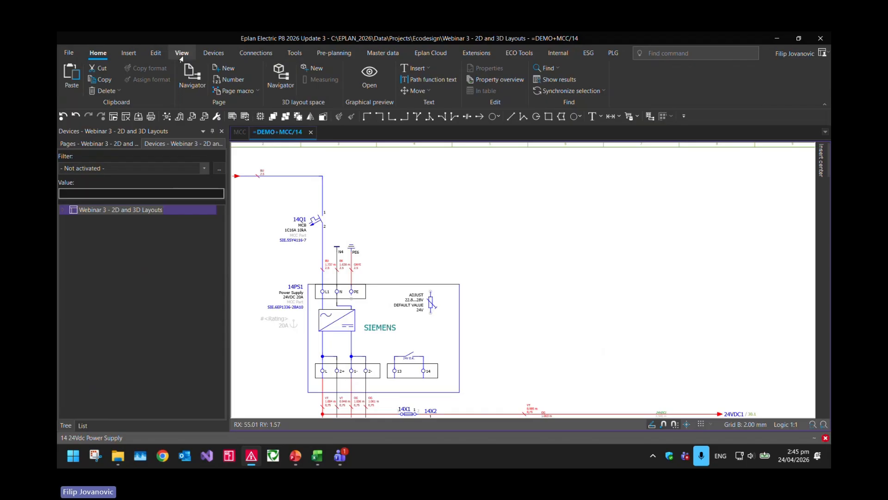
pyautogui.click(280, 76)
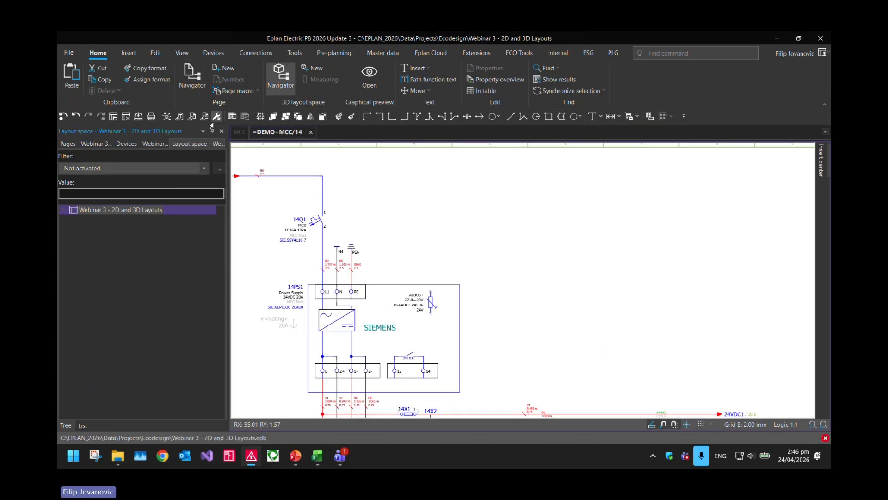
pyautogui.doubleClick(93, 218)
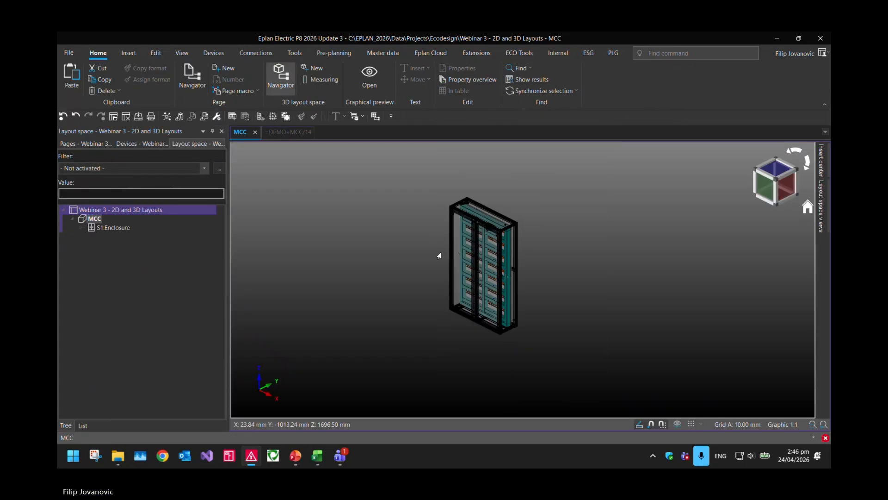
pyautogui.moveTo(654, 371); pyautogui.dragTo(414, 208)
pyautogui.press('Delete')
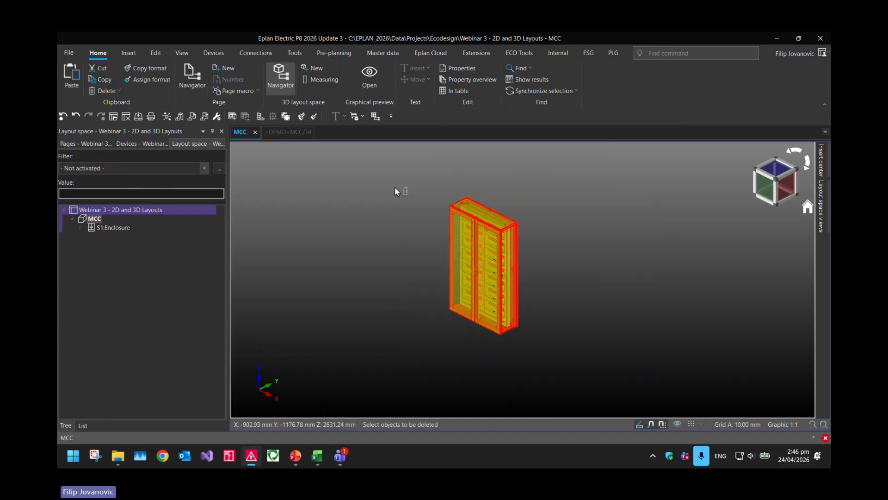
# Step: Delete the emptied MCC layout space from the project
pyautogui.click(94, 218)
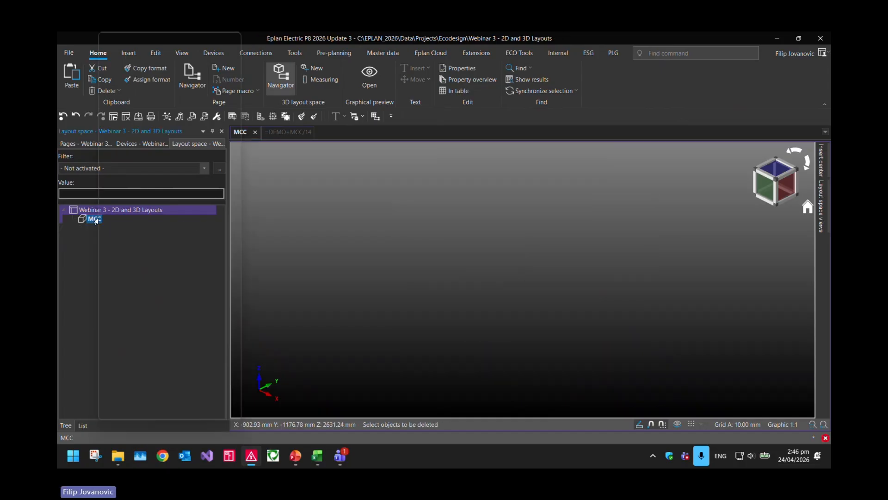
pyautogui.rightClick(98, 219)
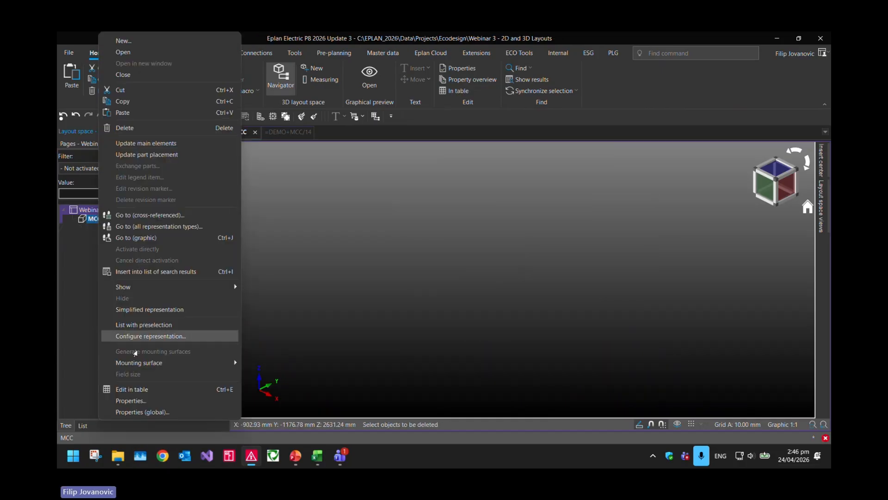
pyautogui.click(146, 129)
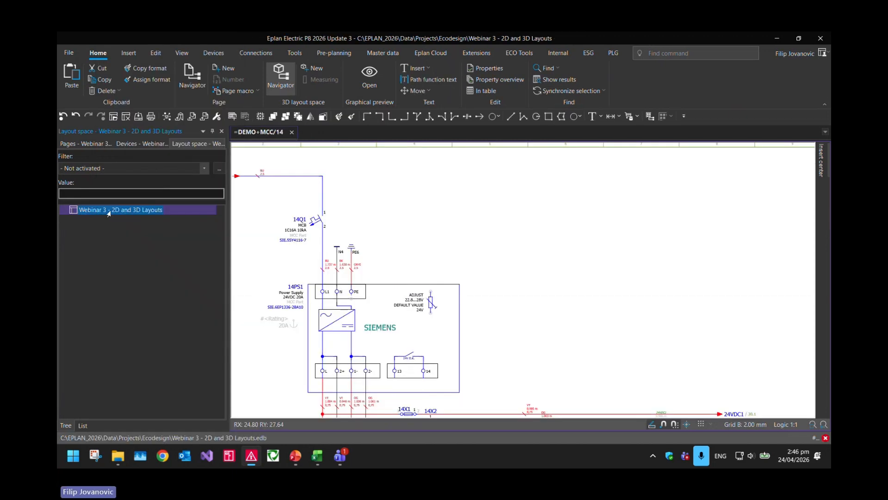
# Step: Create a new layout space named MCC in the Webinar 3 - 2D and 3D Layouts project and select it
pyautogui.rightClick(109, 212)
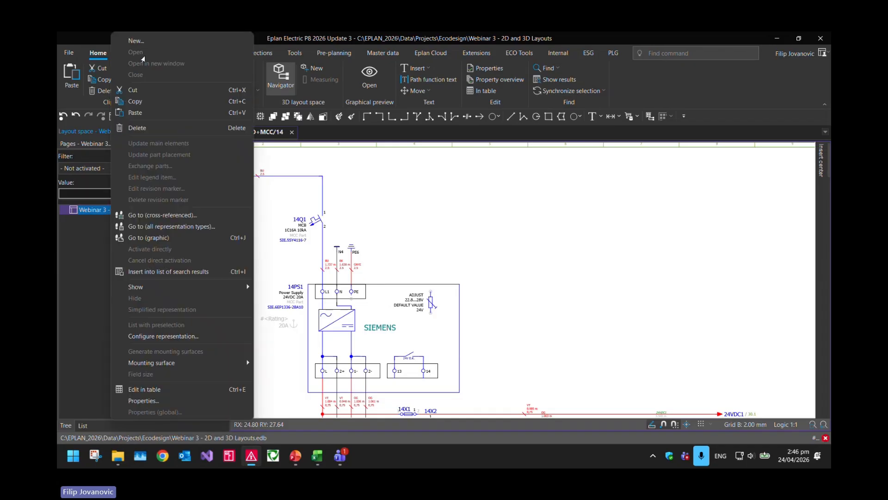
pyautogui.click(139, 41)
pyautogui.write('MCC')
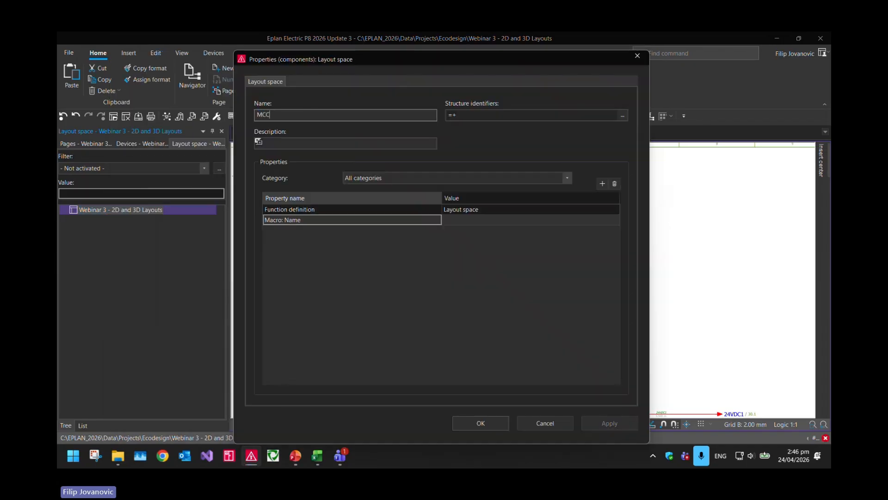
pyautogui.press('Return')
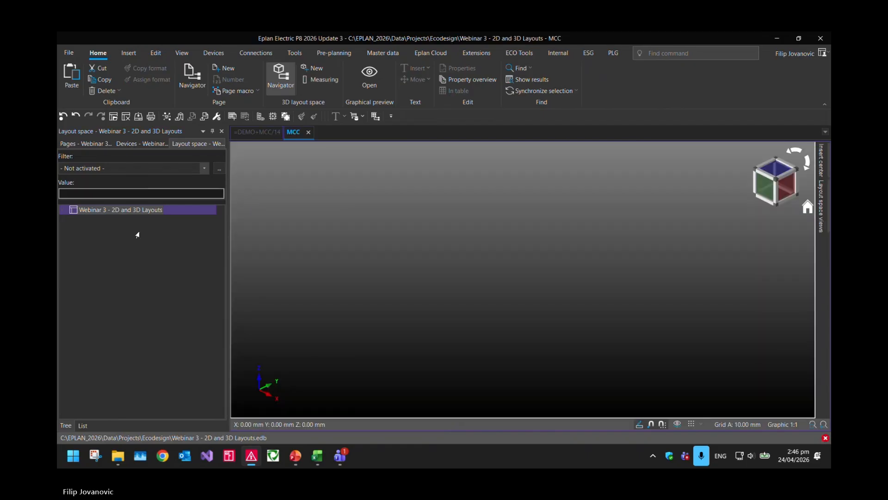
pyautogui.click(64, 212)
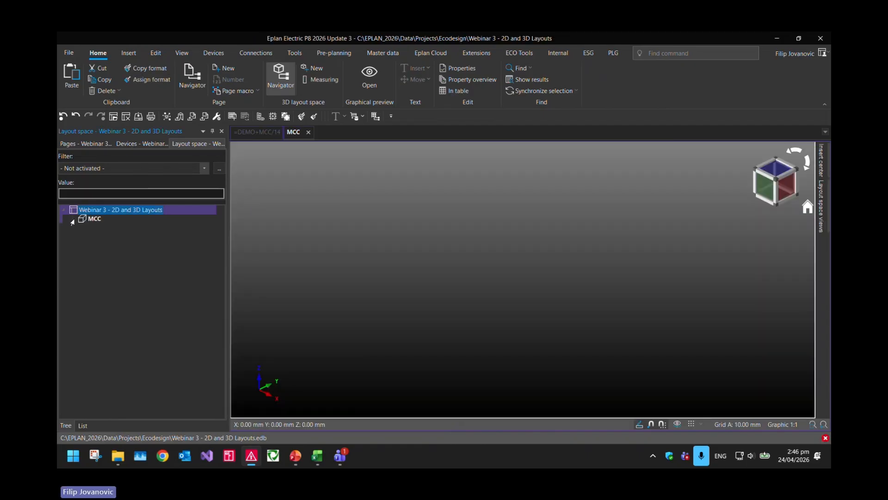
pyautogui.click(95, 220)
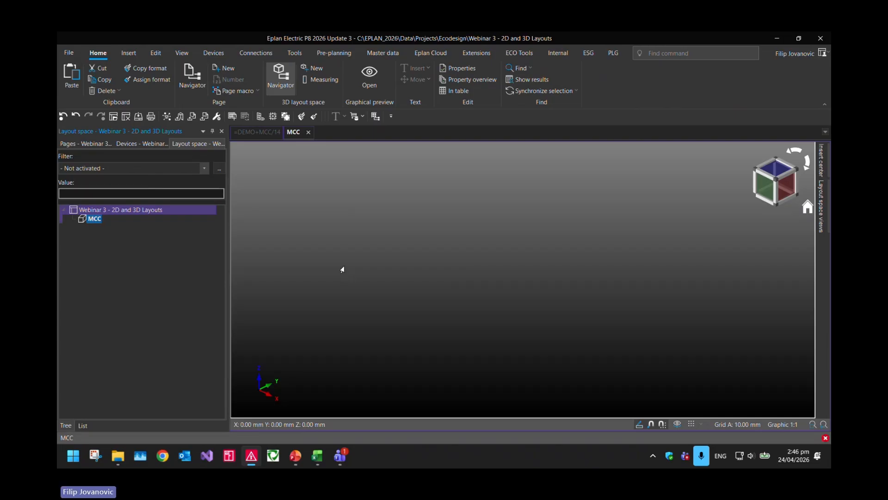
# Step: Place the MCC enclosure from the 3D mounting layout navigator into the new MCC layout space
pyautogui.click(181, 53)
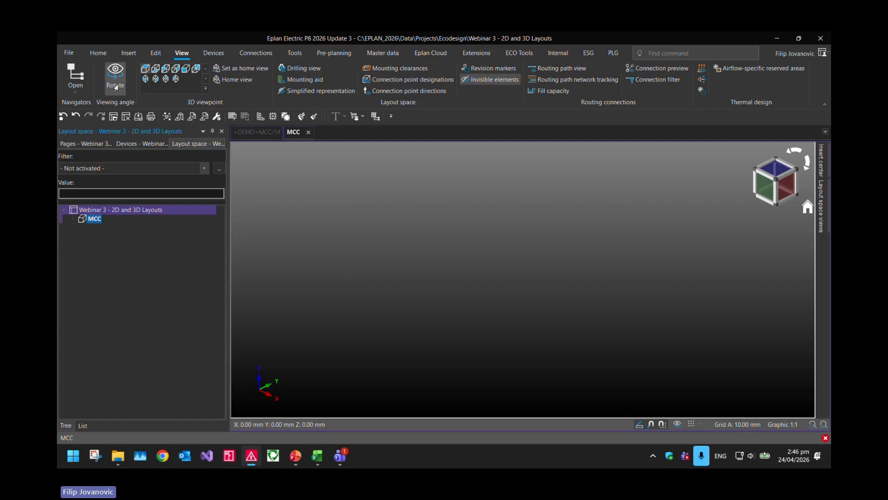
pyautogui.click(83, 90)
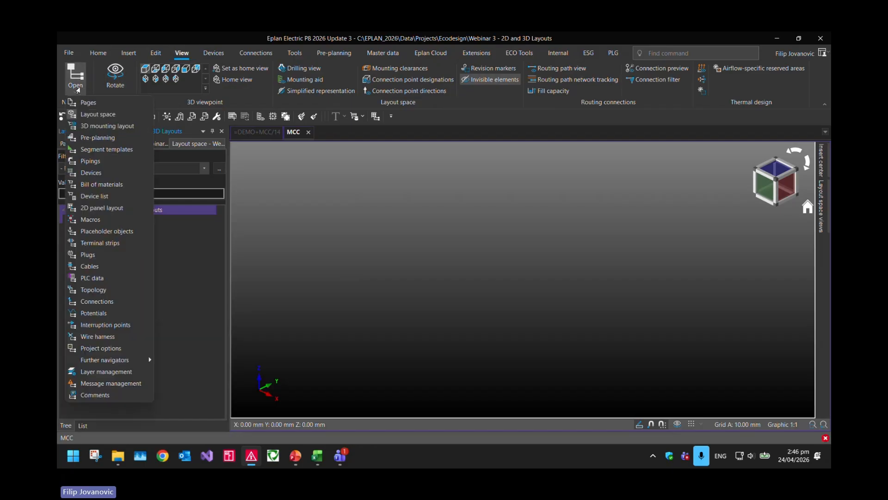
pyautogui.click(98, 125)
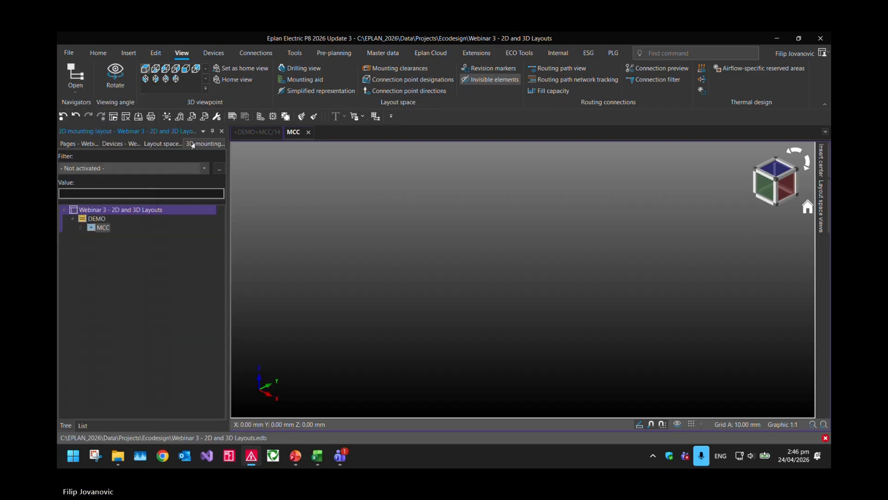
pyautogui.click(81, 227)
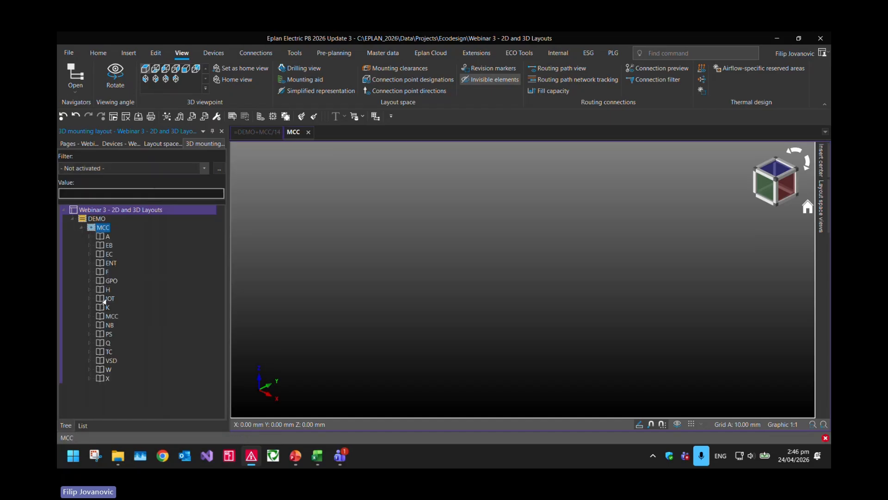
pyautogui.click(89, 316)
pyautogui.moveTo(117, 324); pyautogui.dragTo(399, 309)
pyautogui.click(399, 309)
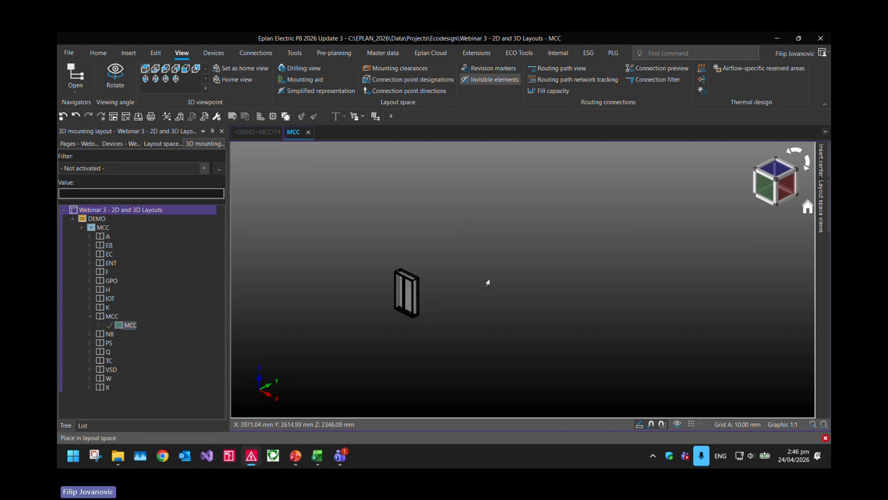
pyautogui.scroll(6, 419, 291)
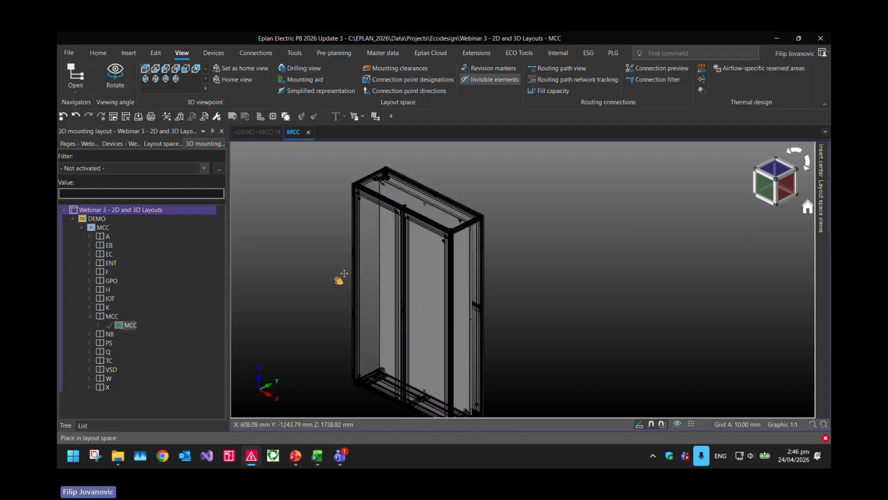
pyautogui.moveTo(341, 278); pyautogui.dragTo(381, 252, button='middle')
pyautogui.scroll(-1, 370, 251)
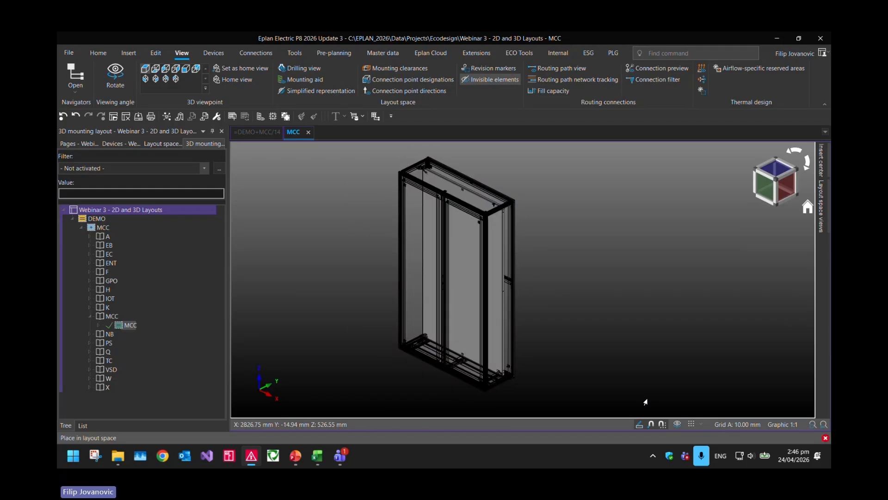
# Step: Rotate the 3D viewing angle around the enclosure freely and restore the home view
pyautogui.click(677, 424)
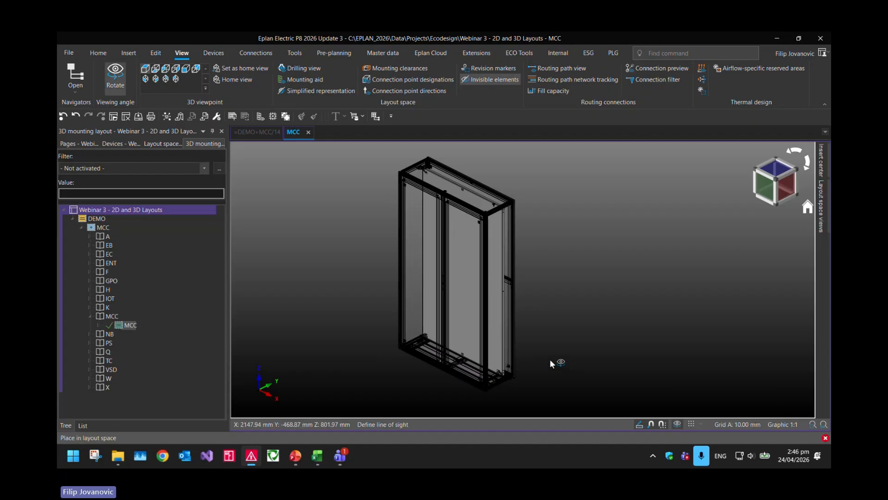
pyautogui.moveTo(550, 359); pyautogui.dragTo(545, 416)
pyautogui.moveTo(531, 311); pyautogui.dragTo(580, 356)
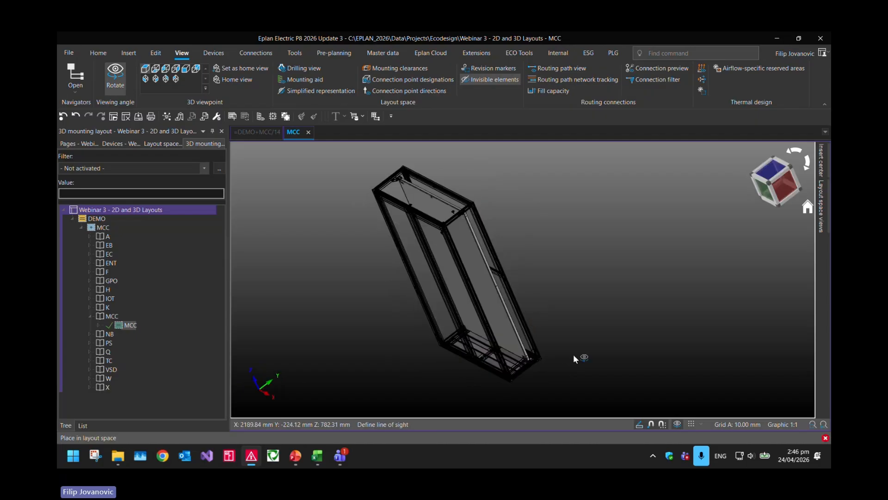
pyautogui.click(678, 424)
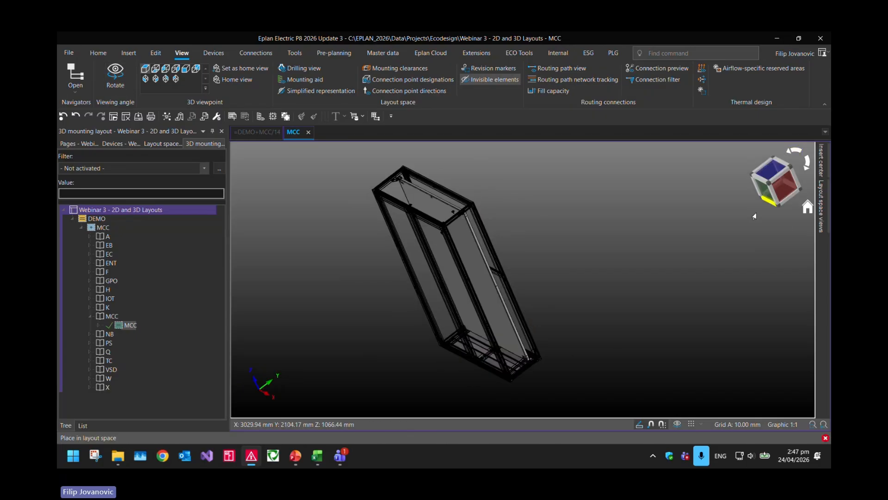
pyautogui.click(808, 207)
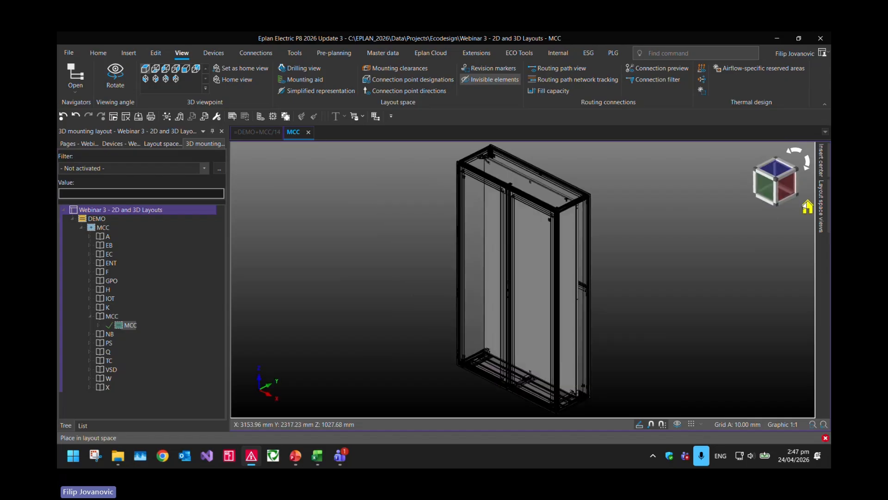
# Step: View the enclosure from the front, side, edge and corner, and return to the front view
pyautogui.click(764, 190)
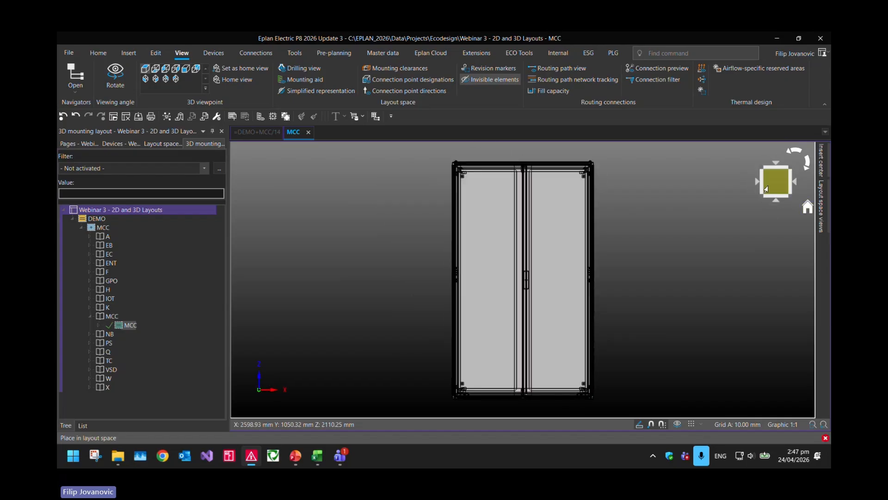
pyautogui.click(792, 185)
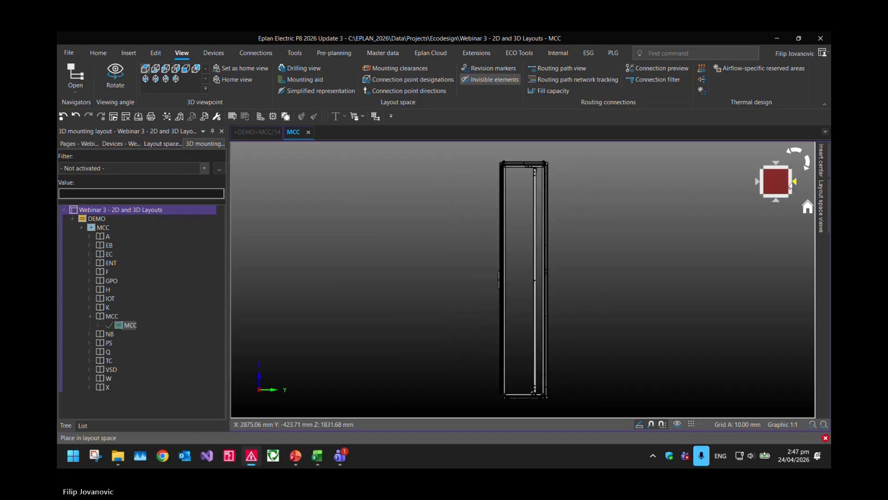
pyautogui.click(758, 182)
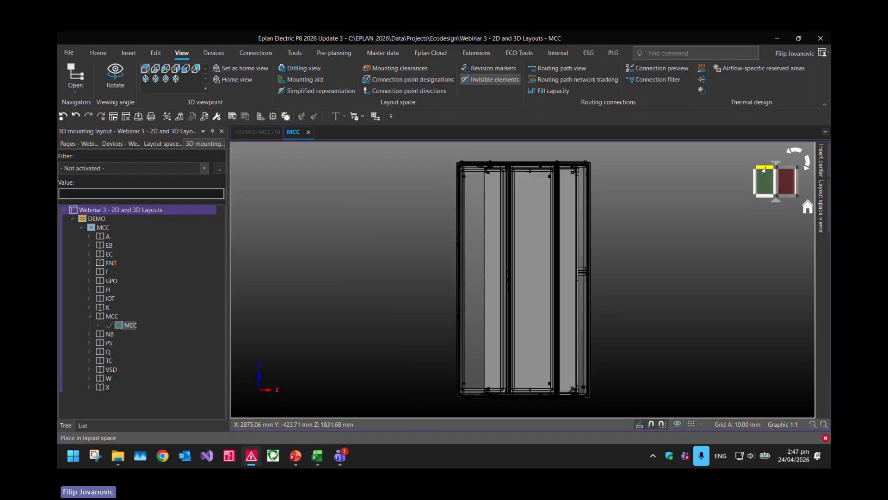
pyautogui.click(770, 170)
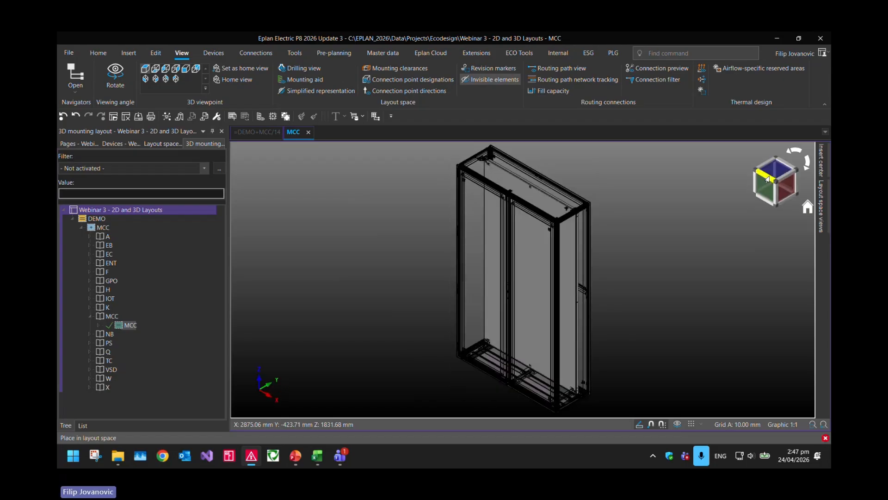
pyautogui.click(767, 179)
pyautogui.click(775, 192)
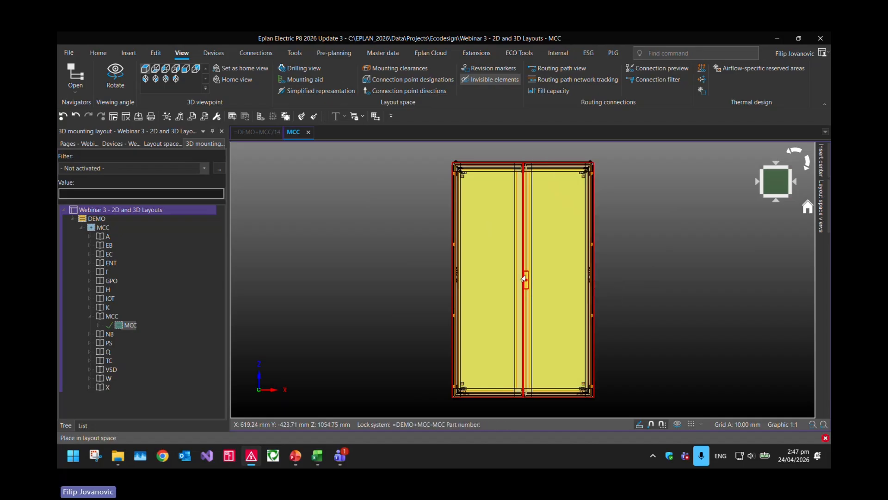
# Step: Hide the enclosure doors and expand the S1:Enclosure and S1:Mounting panel components in the layout space structure
pyautogui.rightClick(354, 243)
pyautogui.click(379, 257)
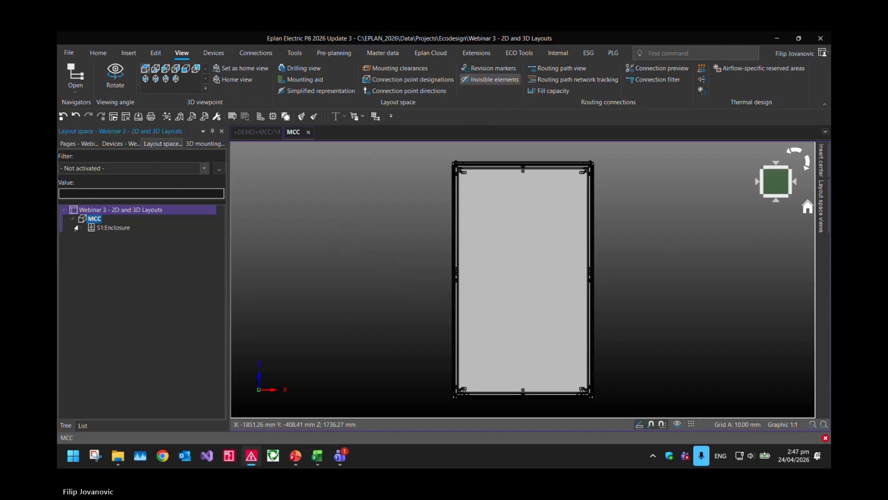
pyautogui.click(77, 227)
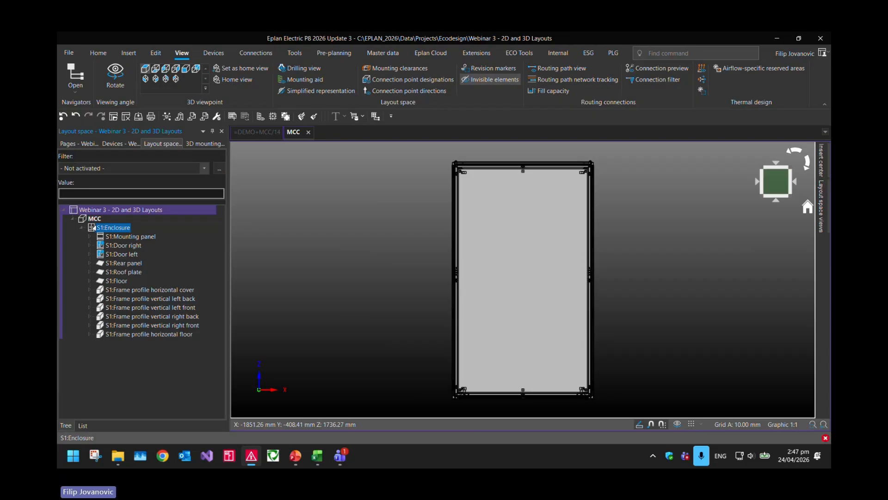
pyautogui.click(122, 254)
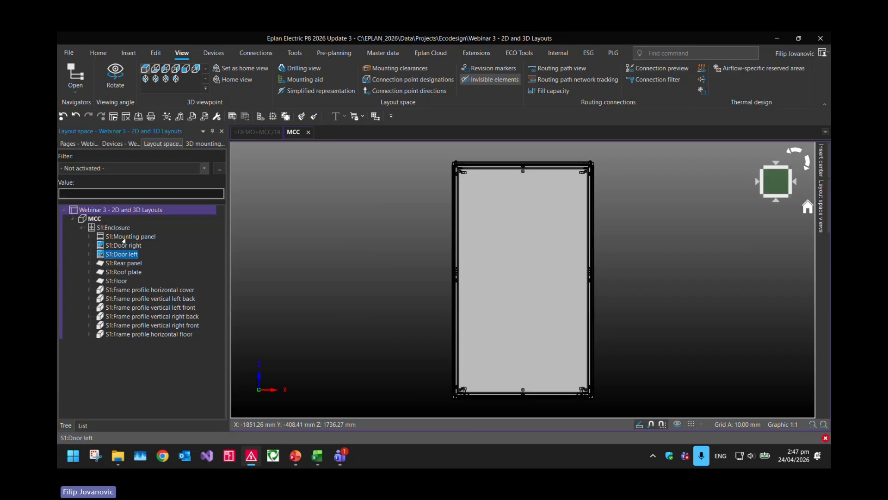
pyautogui.click(90, 238)
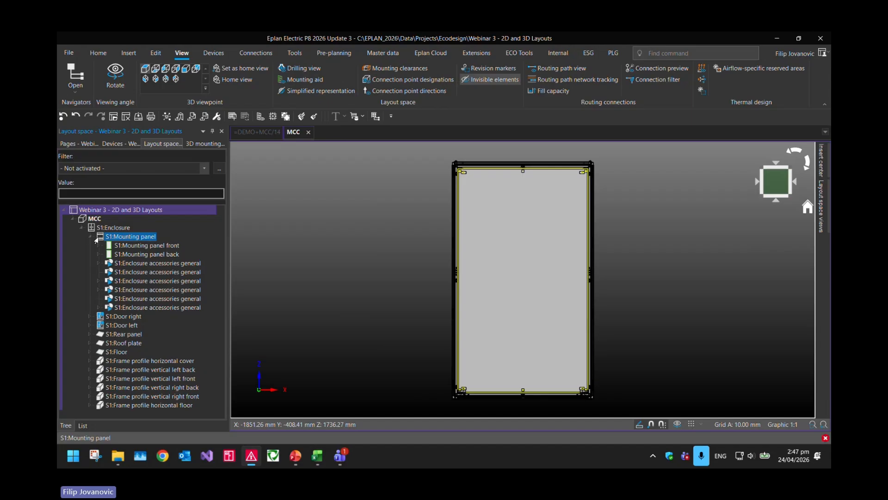
# Step: Open only the S1:Mounting panel front and choose part KK8060 (Cable duct 80x60) for a new wire duct
pyautogui.doubleClick(145, 247)
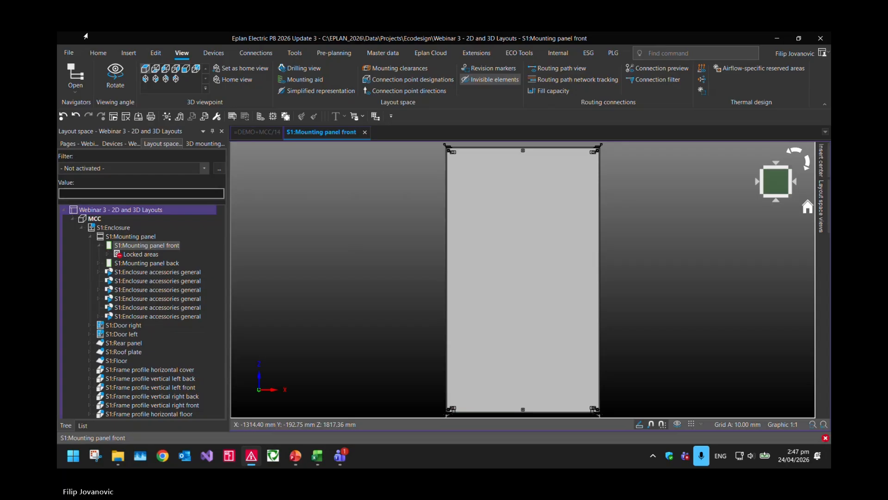
pyautogui.click(128, 53)
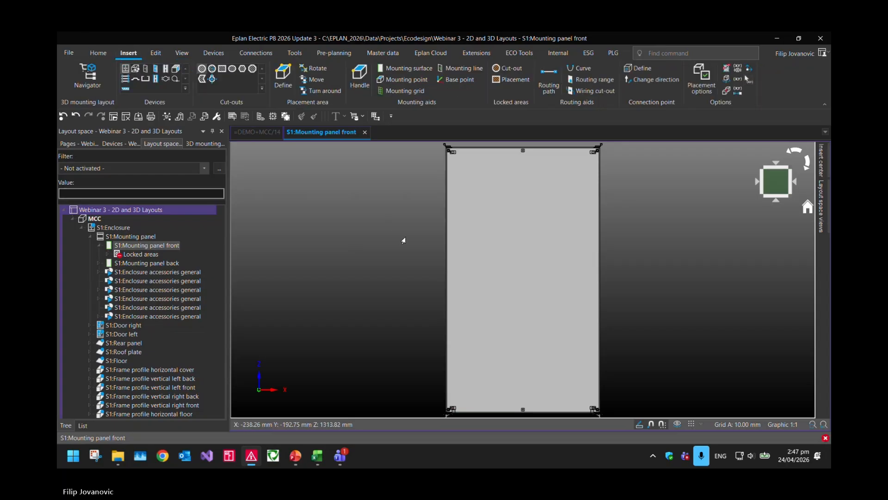
pyautogui.moveTo(463, 174); pyautogui.dragTo(425, 217, button='middle')
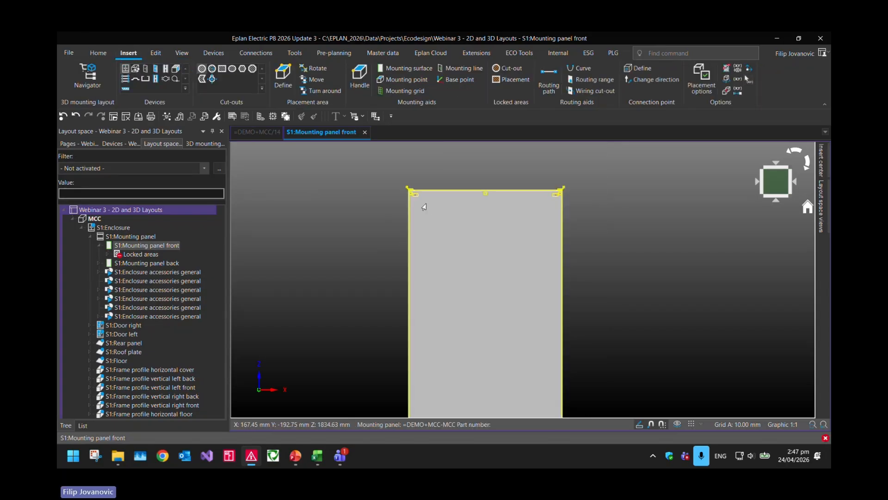
pyautogui.scroll(2, 424, 207)
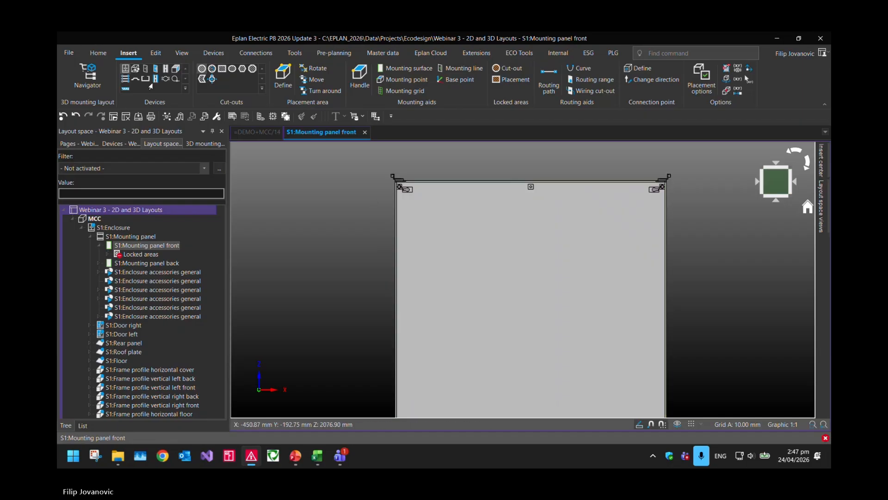
pyautogui.click(174, 70)
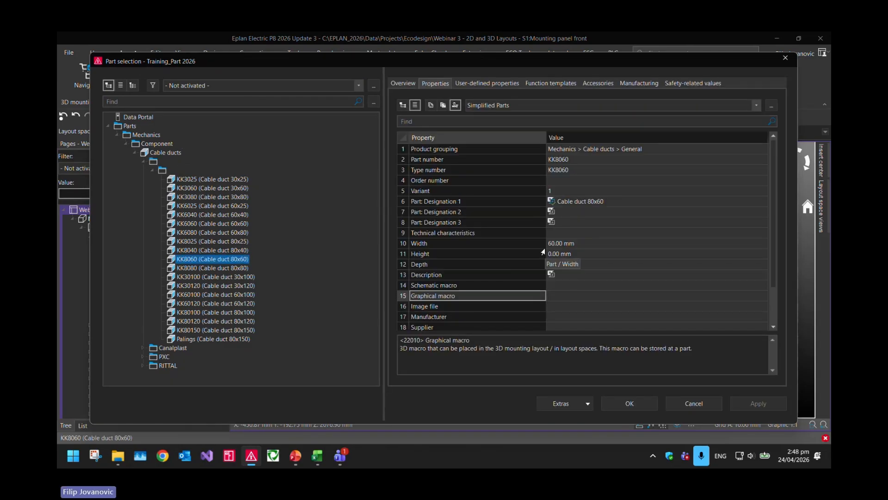
pyautogui.click(629, 403)
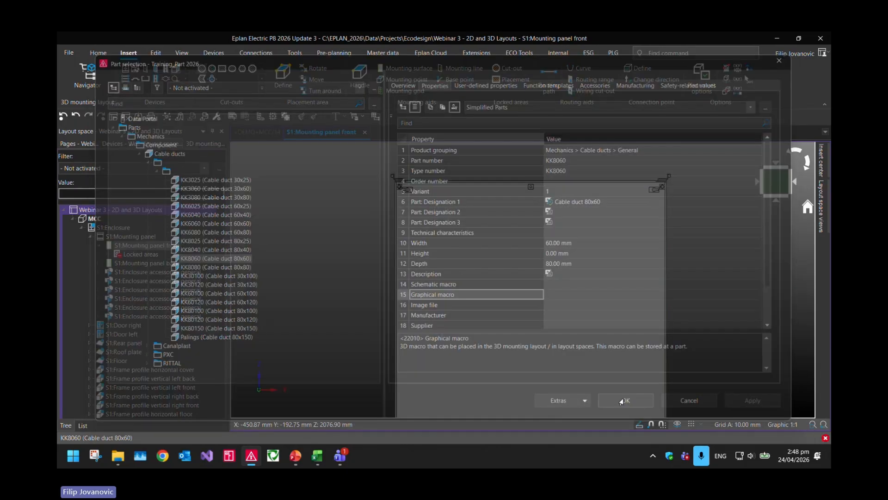
# Step: Place a horizontal wire duct across the mounting panel's full width near its upper edge, starting at about X 0, Y 1820 mm
pyautogui.scroll(2, 406, 233)
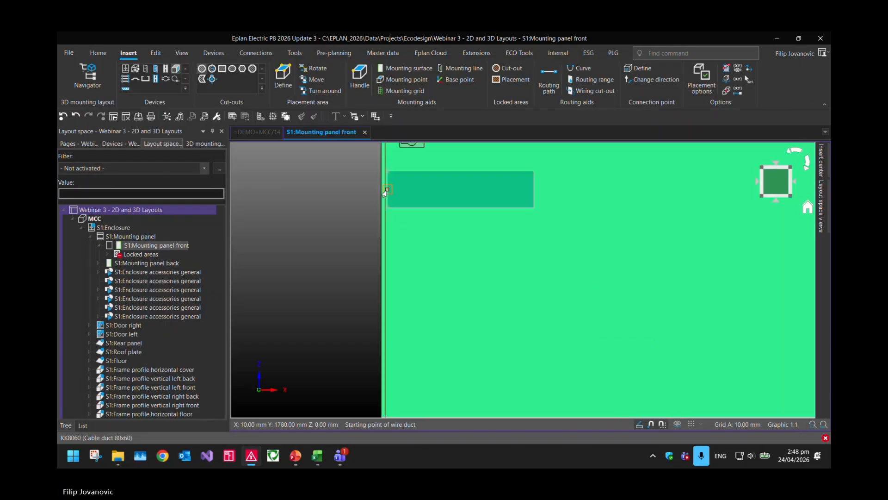
pyautogui.scroll(2, 382, 184)
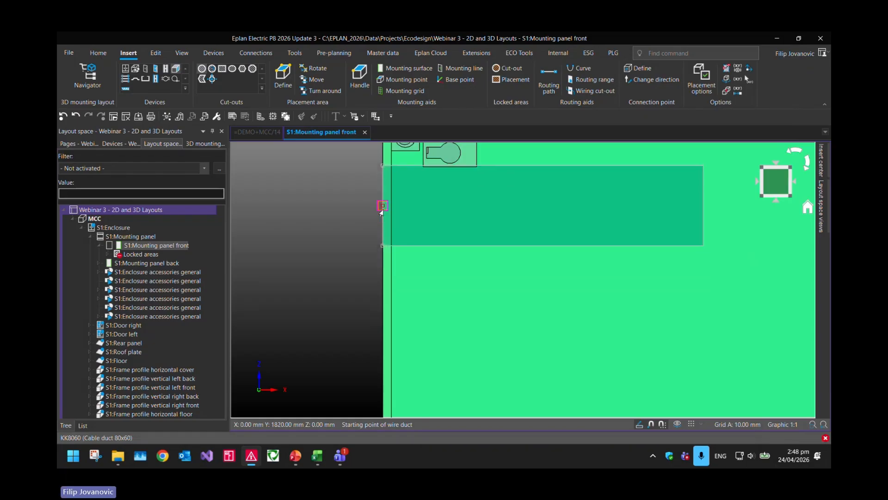
pyautogui.click(380, 211)
pyautogui.scroll(-4, 495, 209)
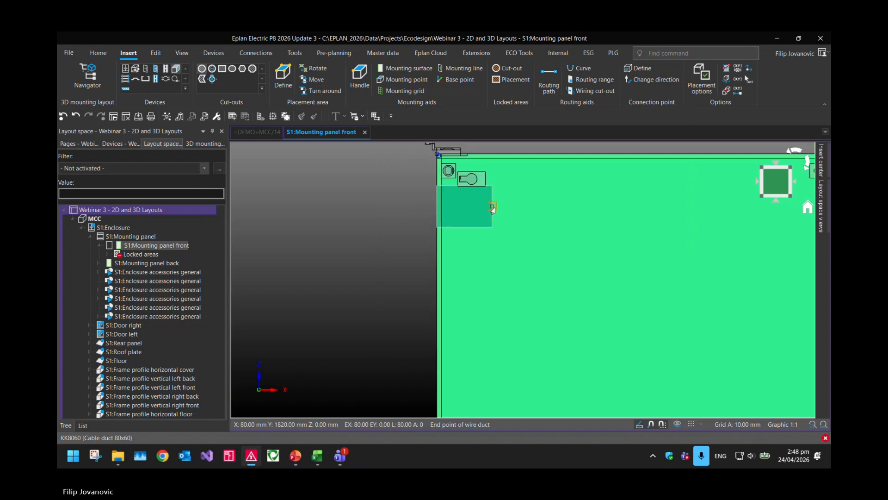
pyautogui.moveTo(596, 229); pyautogui.dragTo(341, 254, button='middle')
pyautogui.scroll(4, 634, 212)
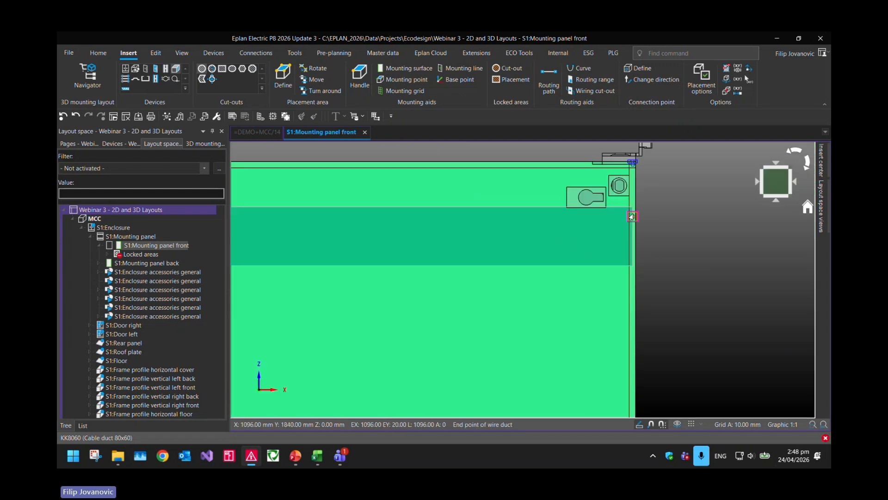
pyautogui.click(633, 175)
# Step: Place a vertical wire duct along the mounting panel's left edge, from the horizontal duct's underside down to near the panel's lower end
pyautogui.scroll(-4, 722, 185)
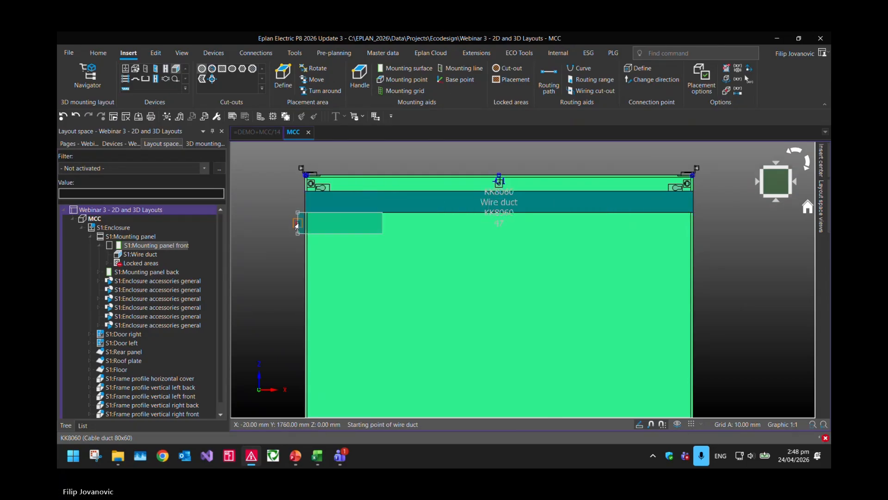
pyautogui.scroll(4, 305, 197)
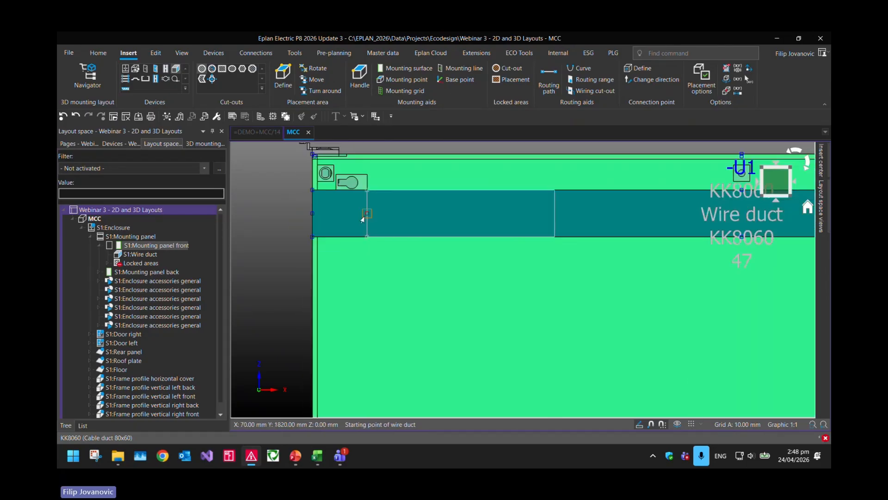
pyautogui.scroll(2, 311, 240)
pyautogui.click(312, 237)
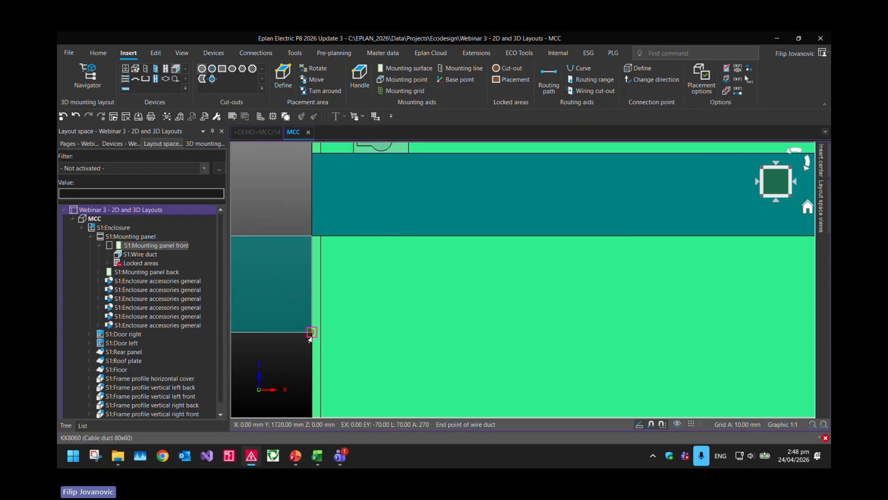
pyautogui.scroll(-3, 315, 265)
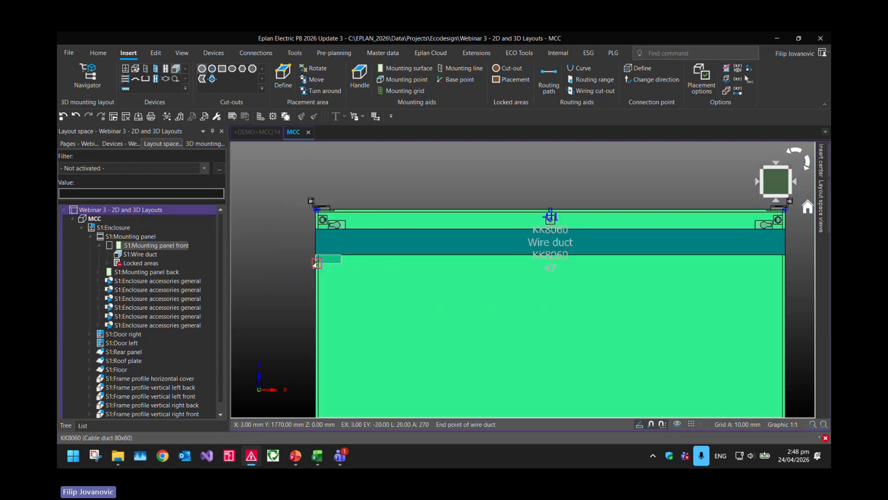
pyautogui.scroll(-3, 314, 319)
pyautogui.click(320, 397)
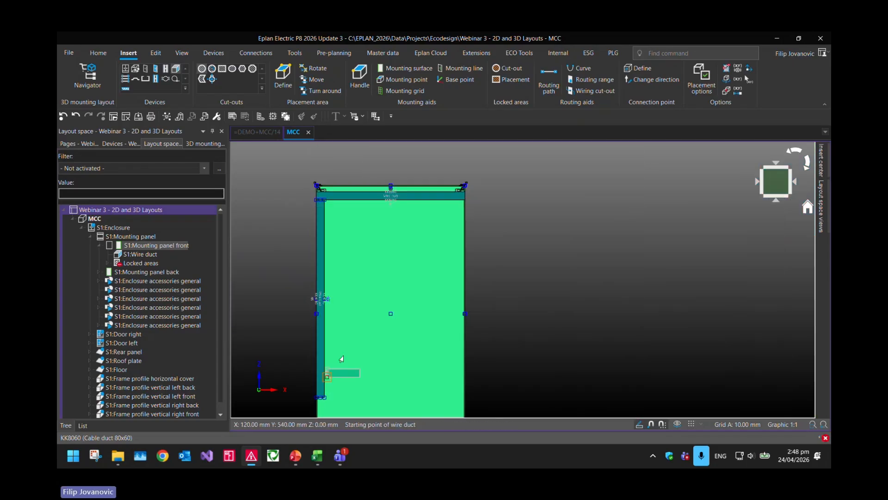
# Step: Place a vertical wire duct down from the middle of the horizontal duct, ending level with the left vertical duct
pyautogui.scroll(3, 402, 240)
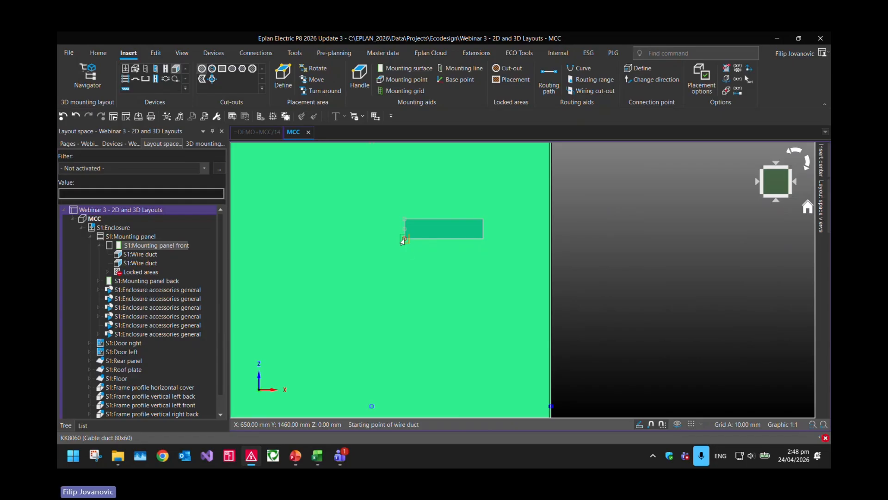
pyautogui.scroll(-2, 402, 241)
pyautogui.click(402, 216)
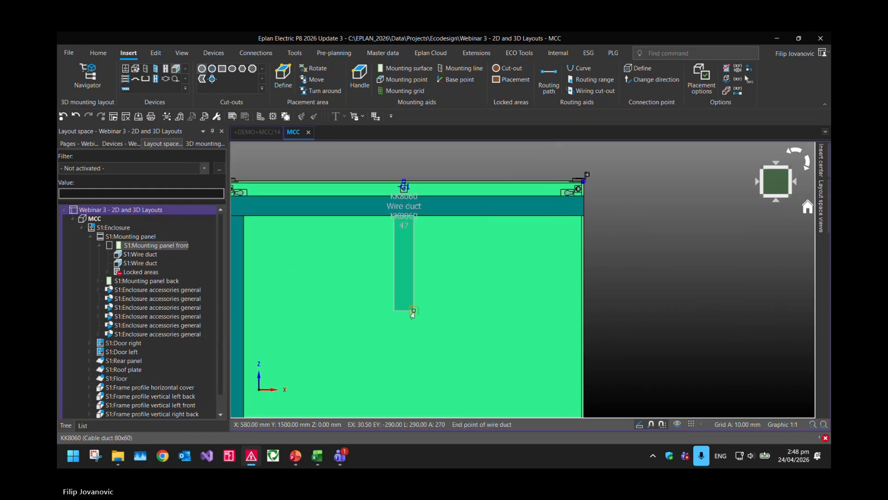
pyautogui.scroll(-2, 412, 287)
pyautogui.click(340, 387)
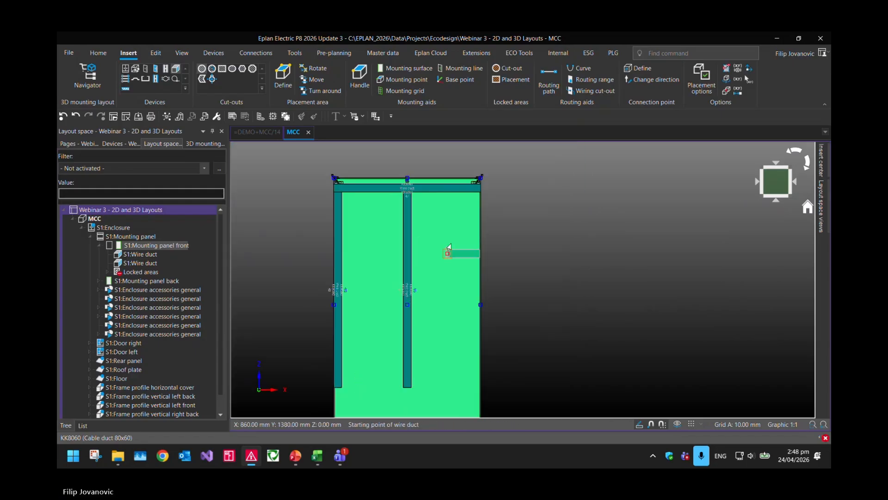
# Step: Place a vertical wire duct along the mounting panel's right edge, from the horizontal duct down to near the panel's lower end
pyautogui.scroll(2, 490, 194)
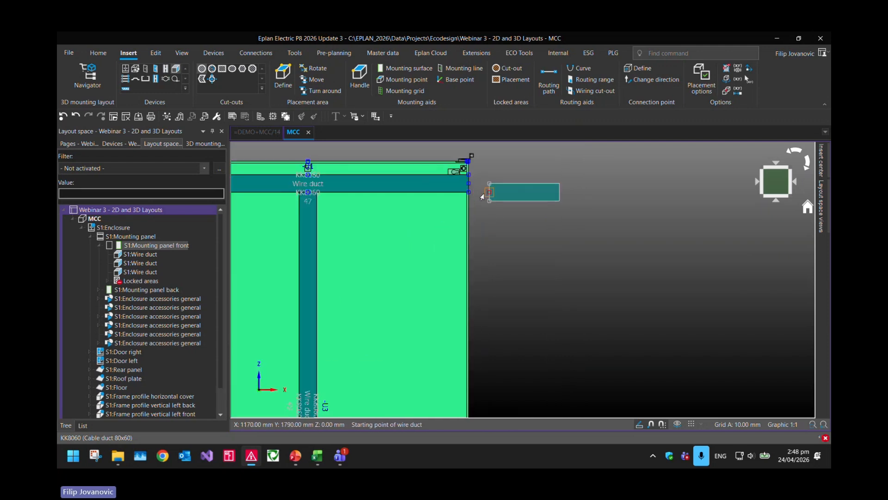
pyautogui.scroll(1, 465, 196)
pyautogui.click(466, 195)
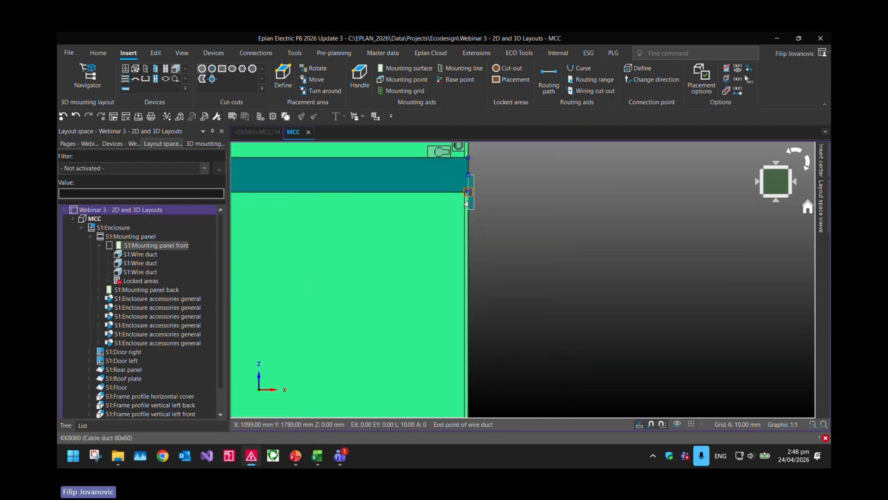
pyautogui.scroll(-3, 465, 259)
pyautogui.scroll(-2, 465, 259)
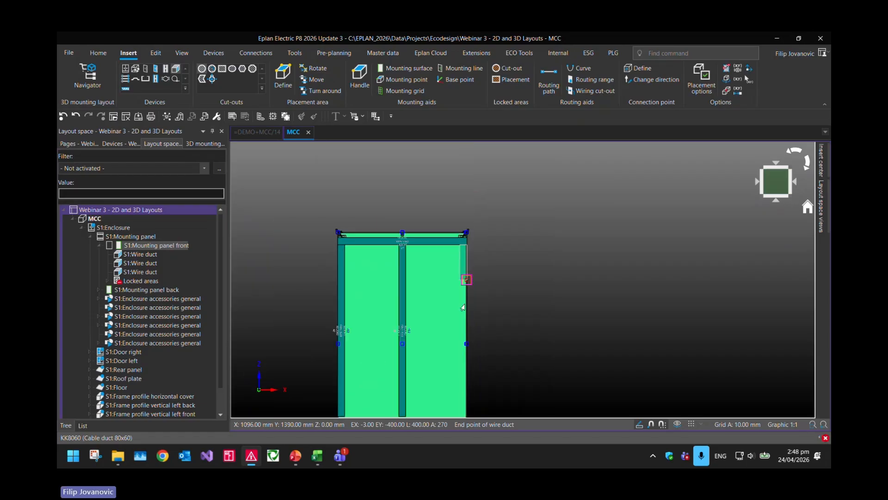
pyautogui.moveTo(465, 347); pyautogui.dragTo(453, 260, button='middle')
pyautogui.click(453, 331)
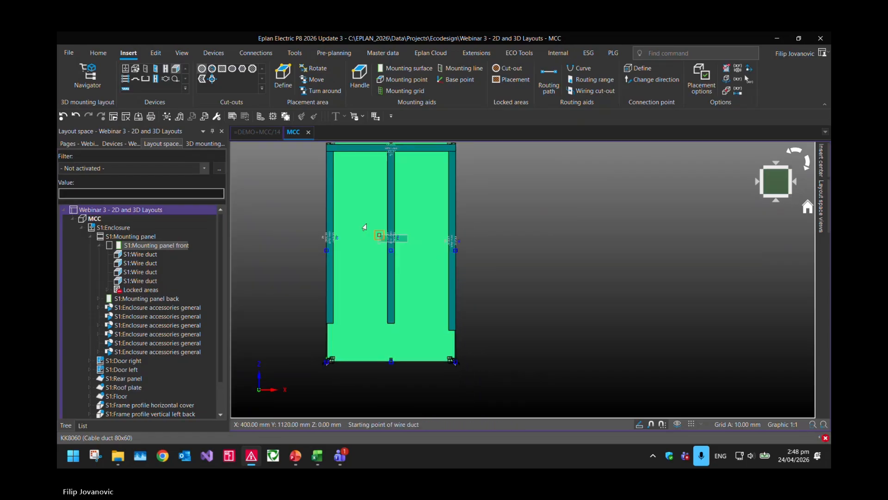
# Step: Set the Y offset in the wire duct's placement options to -250 mm
pyautogui.scroll(5, 365, 240)
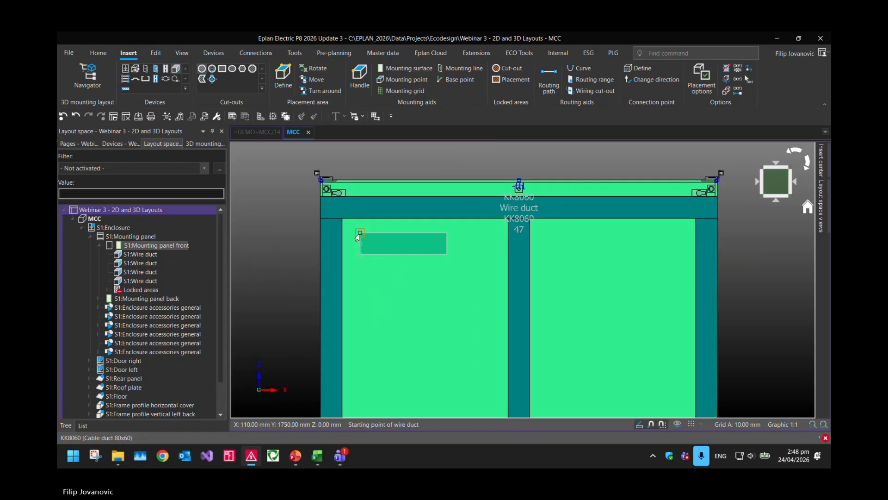
pyautogui.scroll(3, 359, 241)
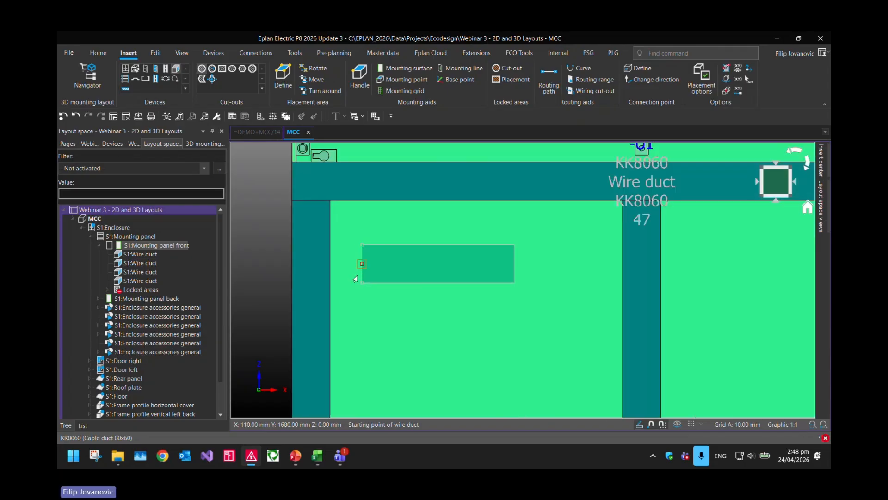
pyautogui.scroll(-3, 339, 334)
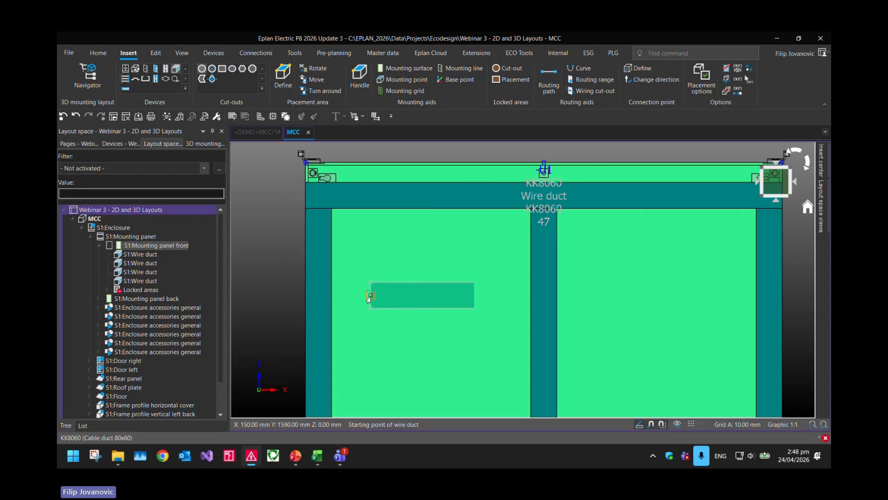
pyautogui.rightClick(353, 263)
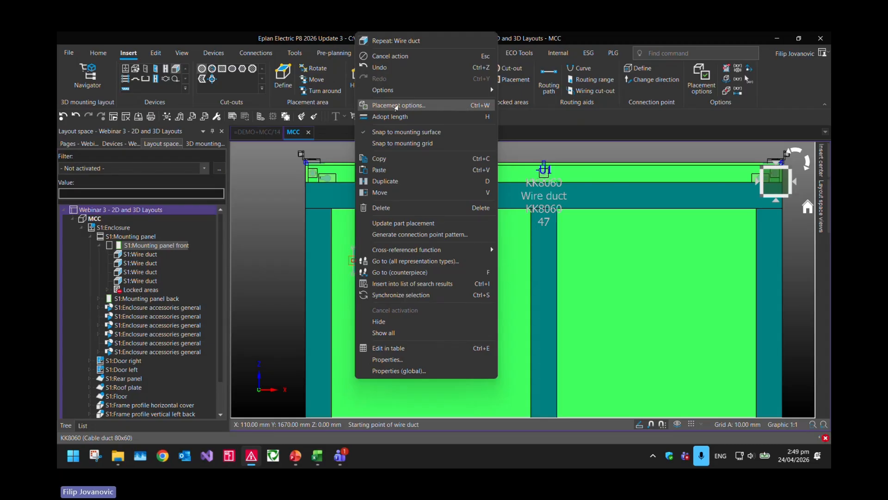
pyautogui.click(396, 106)
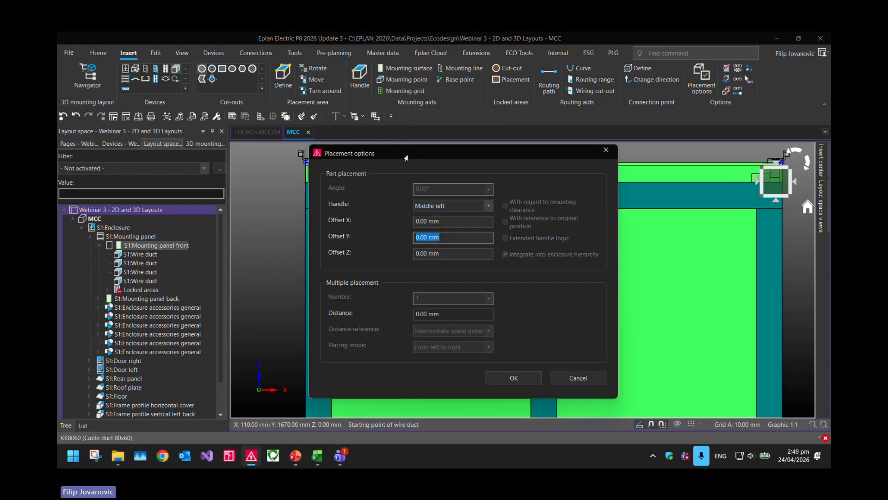
pyautogui.click(423, 218)
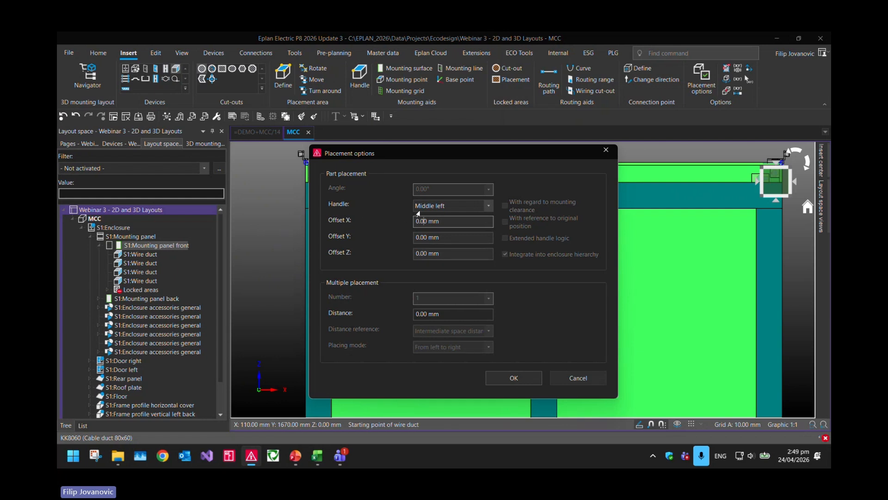
pyautogui.click(454, 236)
pyautogui.write('-250')
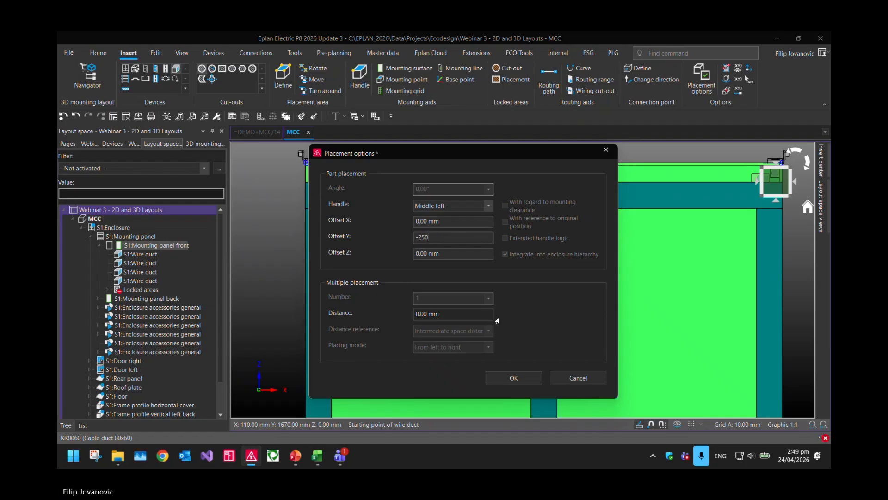
pyautogui.click(514, 378)
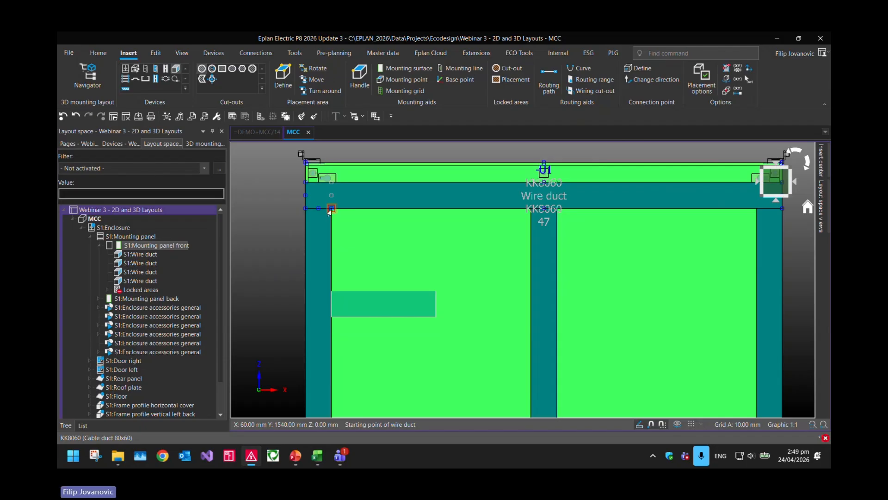
# Step: Place a horizontal wire duct between the left and middle vertical ducts, offset from the upper duct's lower edge, and end wire duct placement
pyautogui.scroll(2, 331, 210)
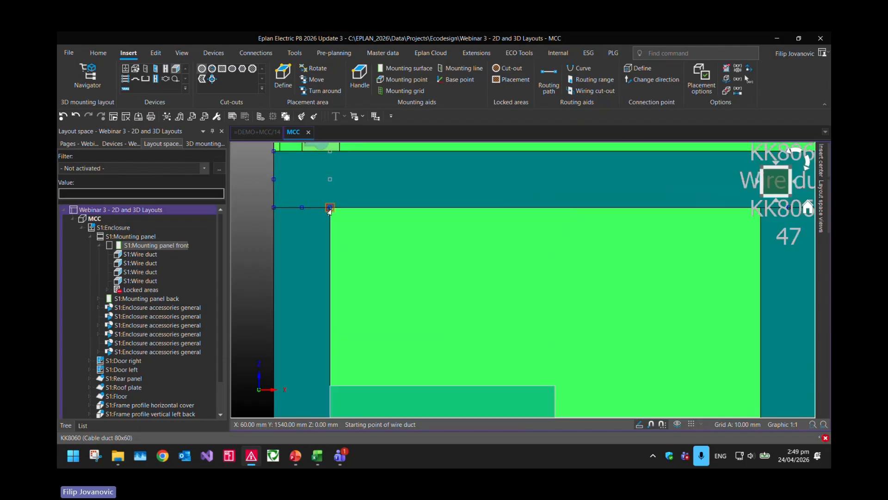
pyautogui.click(330, 208)
pyautogui.scroll(-4, 327, 405)
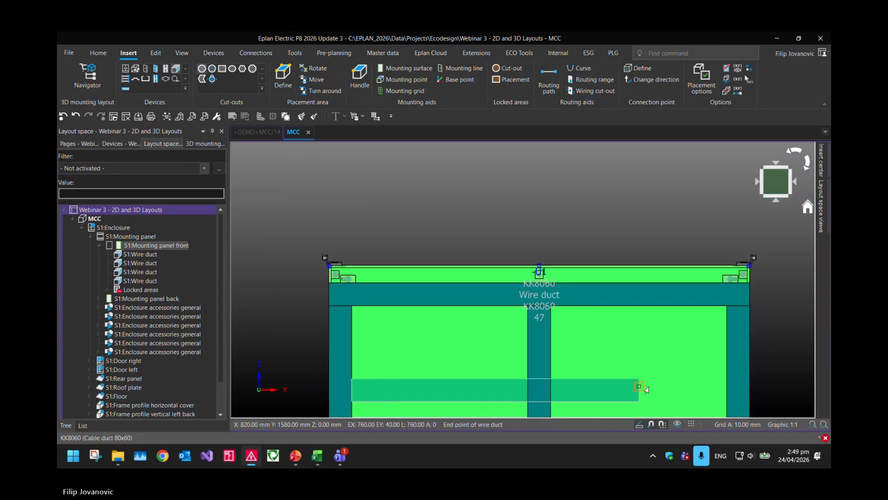
pyautogui.click(527, 389)
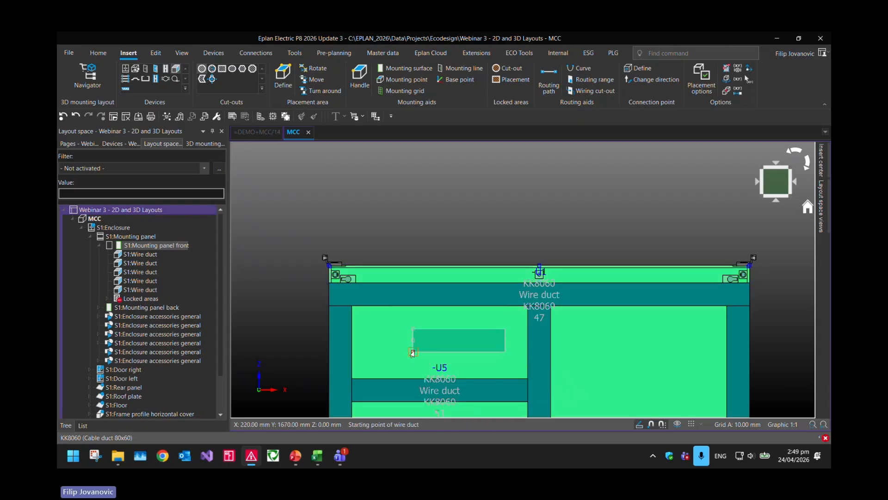
pyautogui.press('Escape')
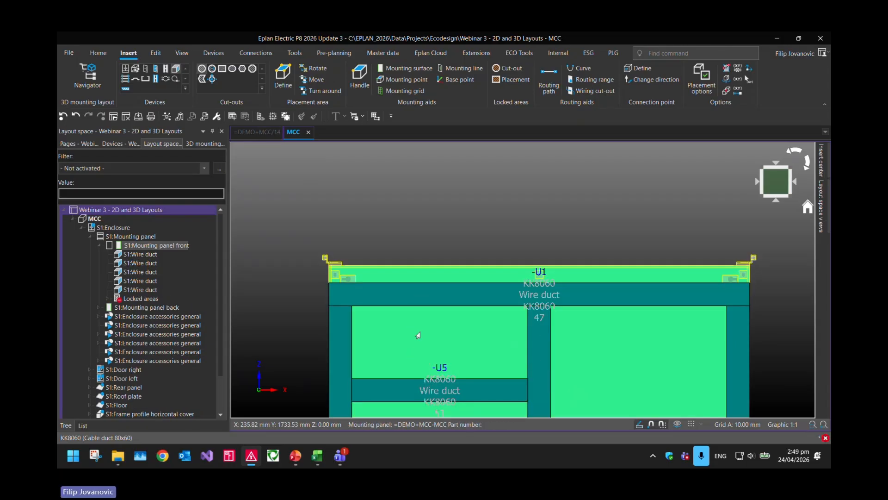
pyautogui.moveTo(408, 393); pyautogui.dragTo(422, 304, button='middle')
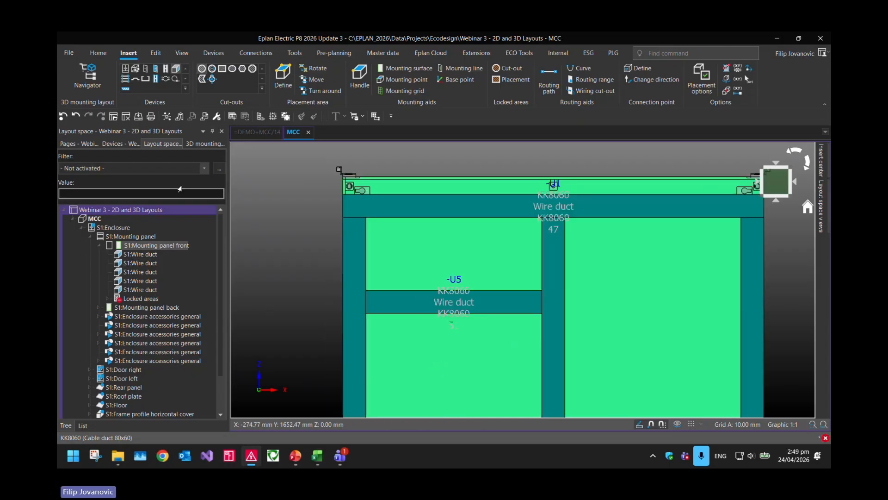
# Step: Measure the distance from the upper horizontal wire duct's left end to the short horizontal duct's left end, inspect dy, and close the results
pyautogui.click(155, 54)
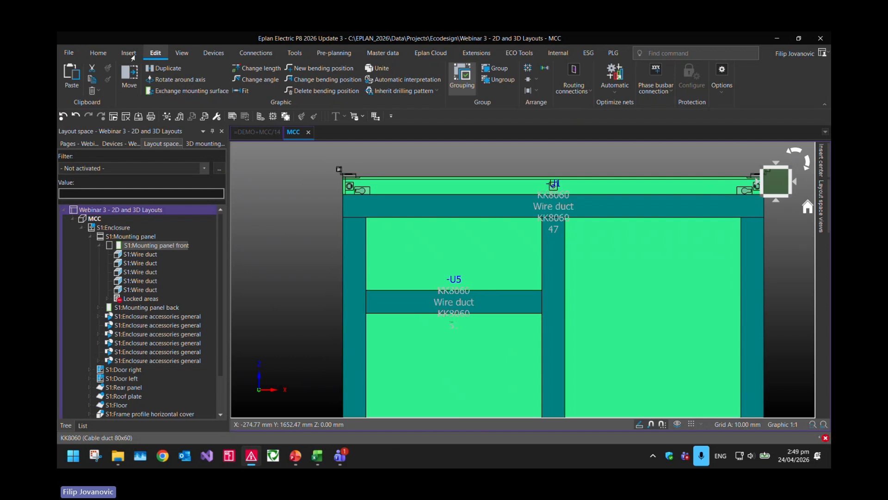
pyautogui.click(98, 53)
pyautogui.click(306, 85)
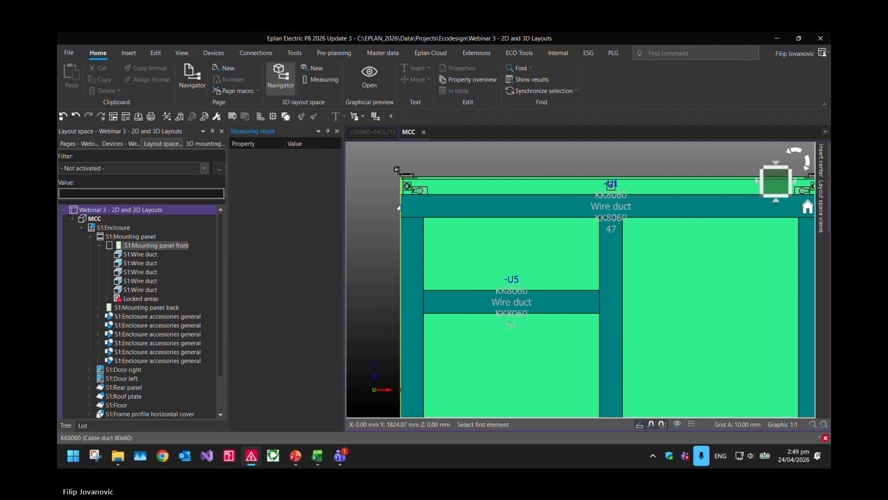
pyautogui.click(398, 208)
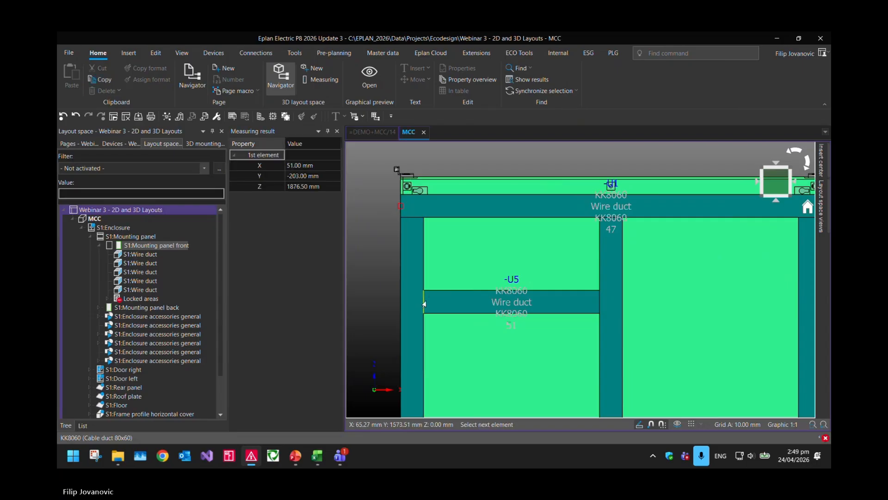
pyautogui.scroll(3, 423, 303)
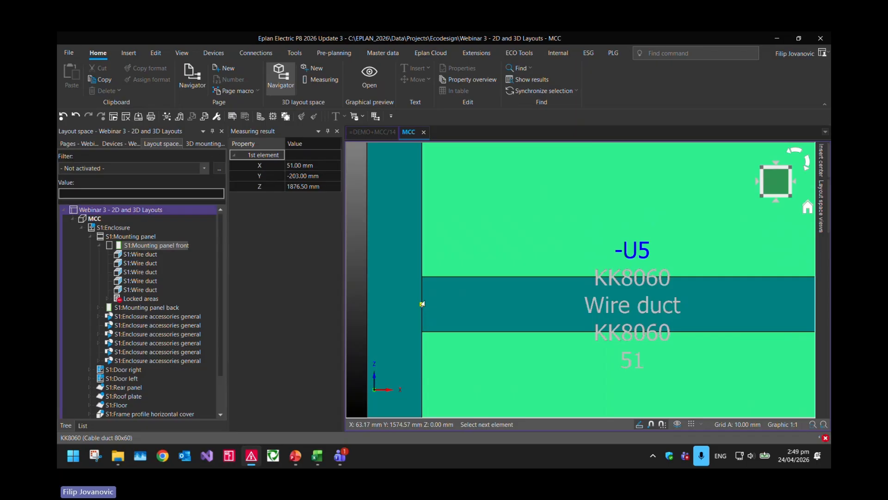
pyautogui.click(423, 304)
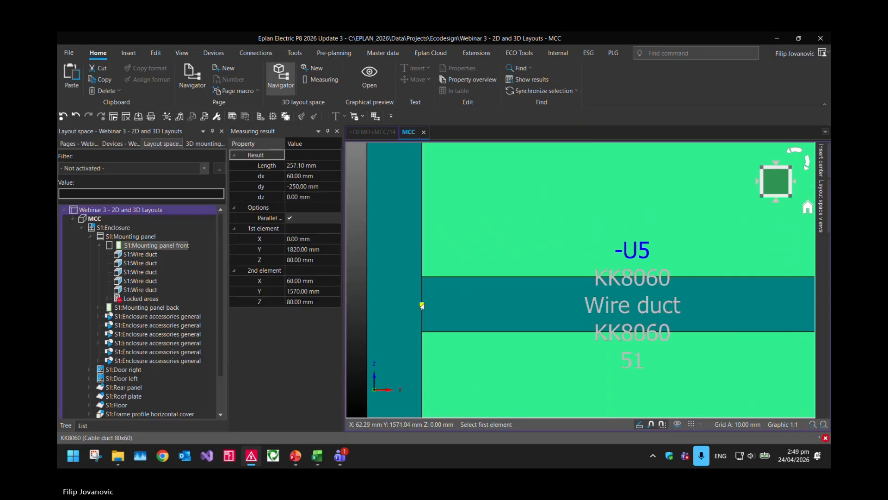
pyautogui.click(304, 187)
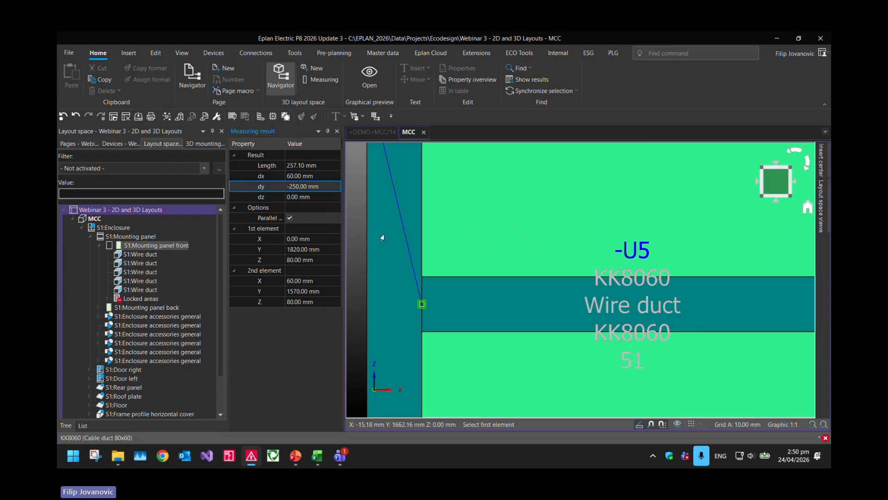
pyautogui.scroll(-3, 524, 259)
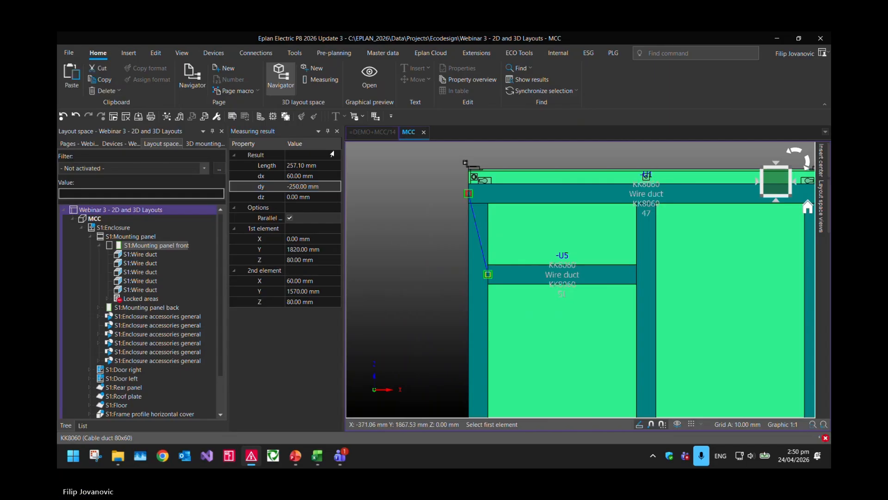
pyautogui.click(337, 131)
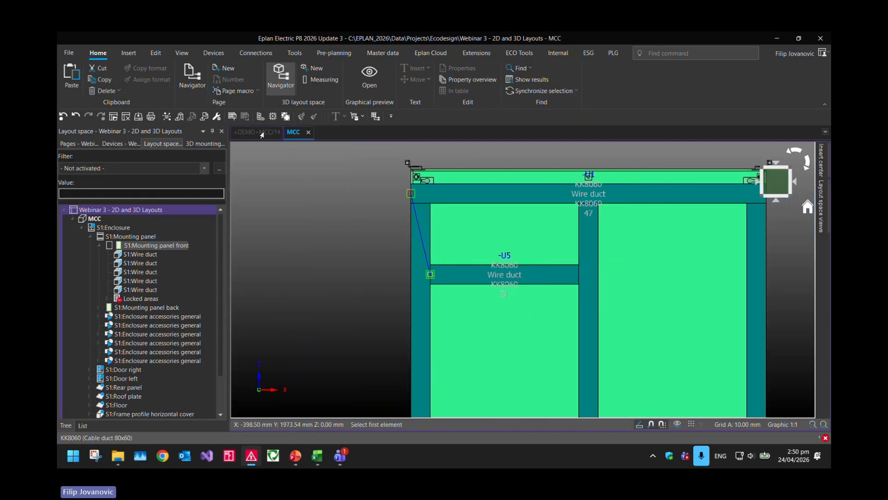
pyautogui.click(273, 94)
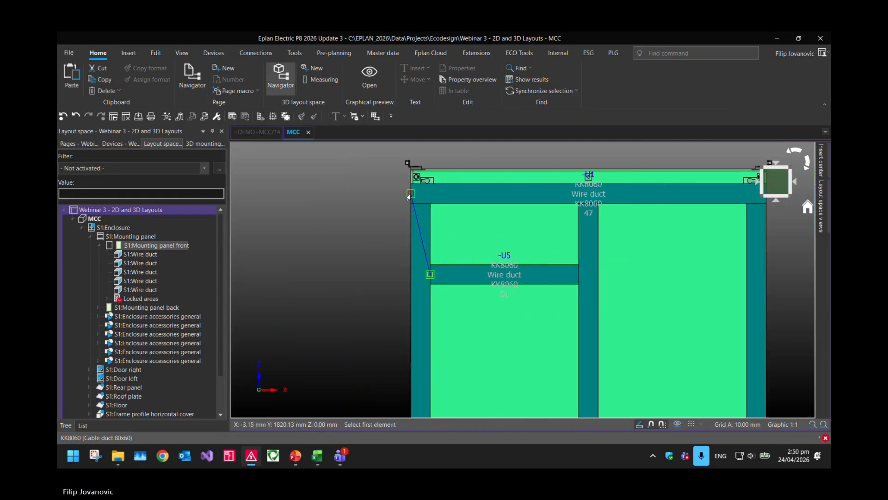
pyautogui.click(408, 195)
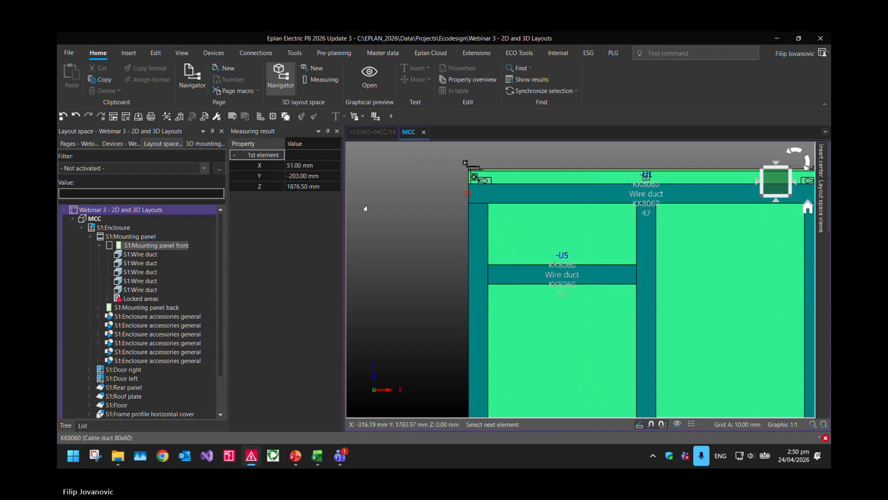
pyautogui.click(337, 131)
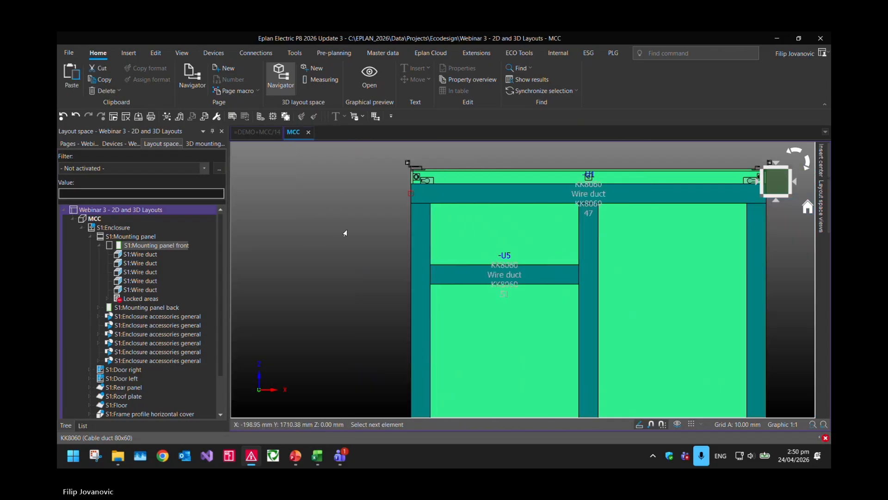
pyautogui.scroll(2, 477, 270)
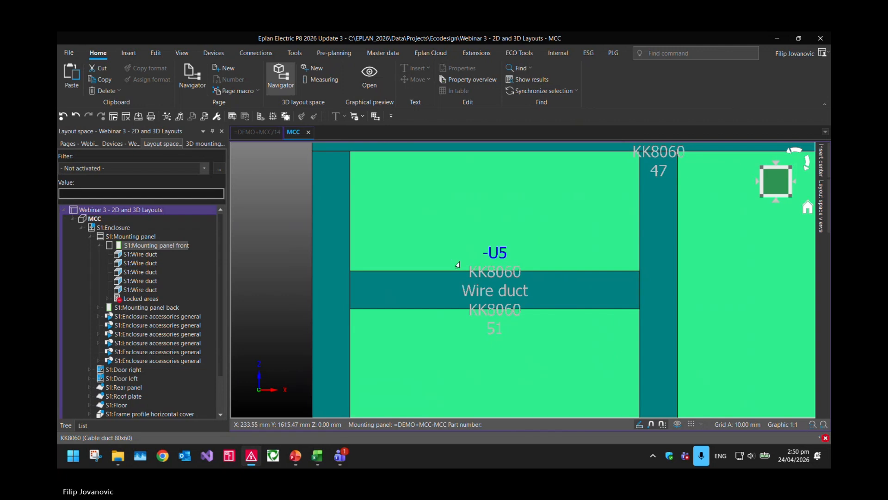
pyautogui.scroll(-2, 458, 265)
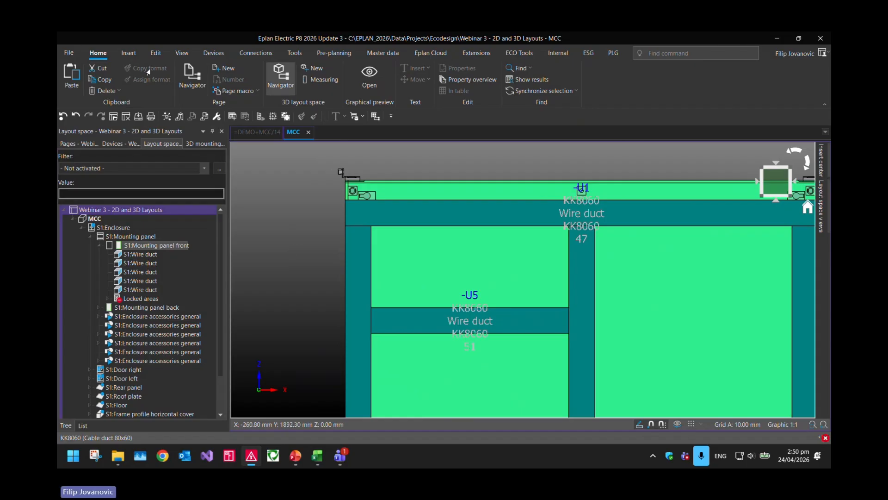
# Step: Insert a Rittal TS 35_7,5 mounting rail, adopting its length from the short horizontal wire duct
pyautogui.click(129, 53)
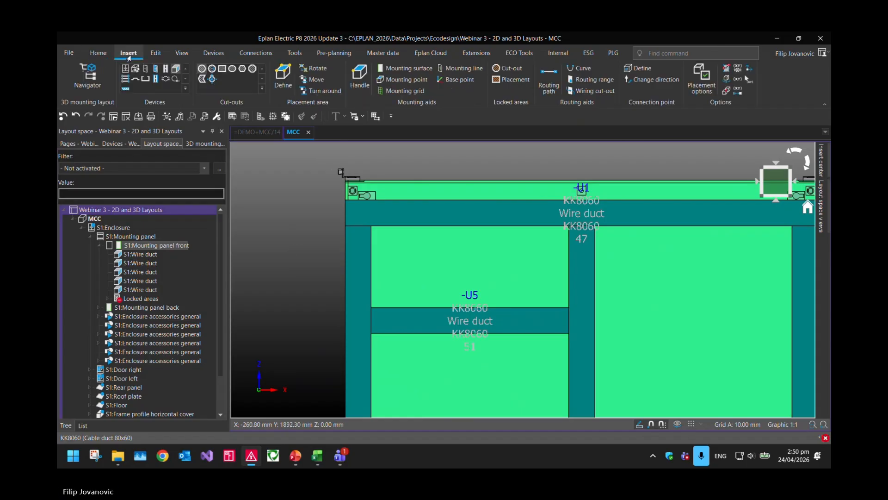
pyautogui.click(166, 73)
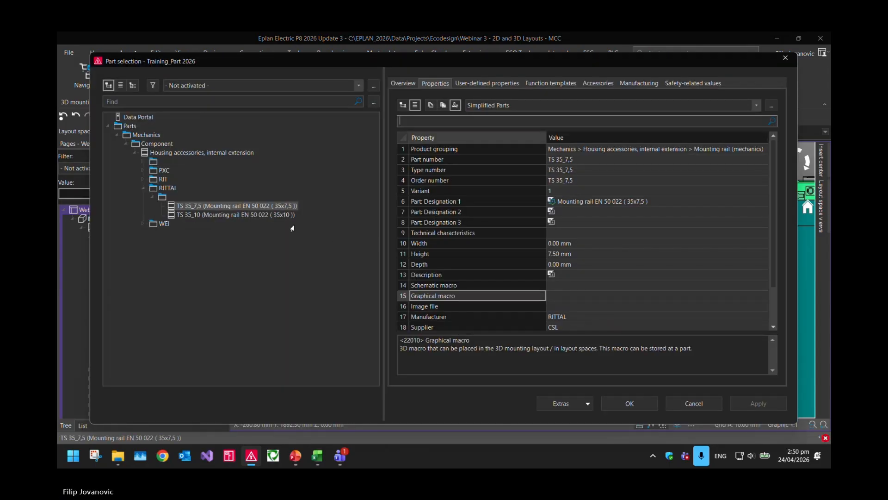
pyautogui.click(216, 206)
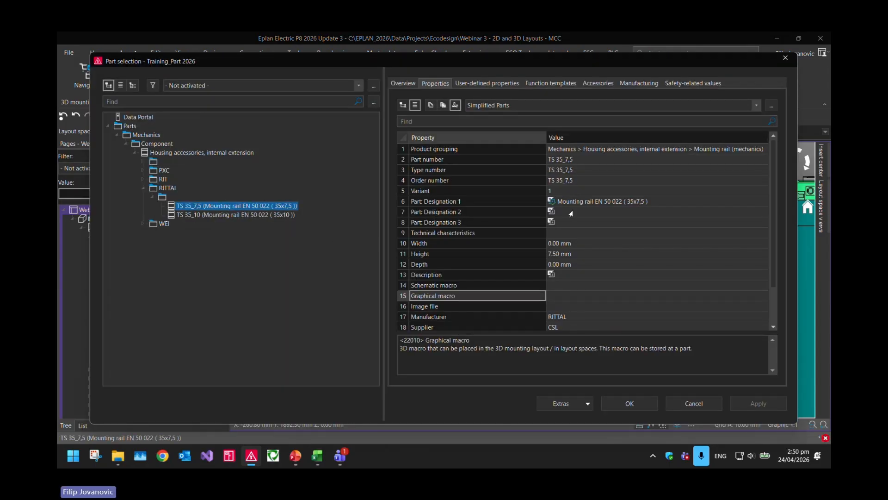
pyautogui.click(621, 401)
pyautogui.scroll(3, 485, 291)
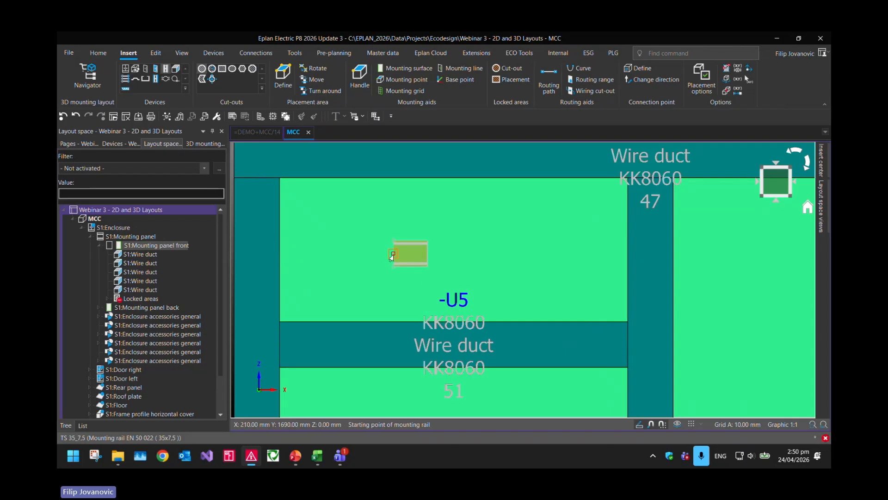
pyautogui.rightClick(394, 246)
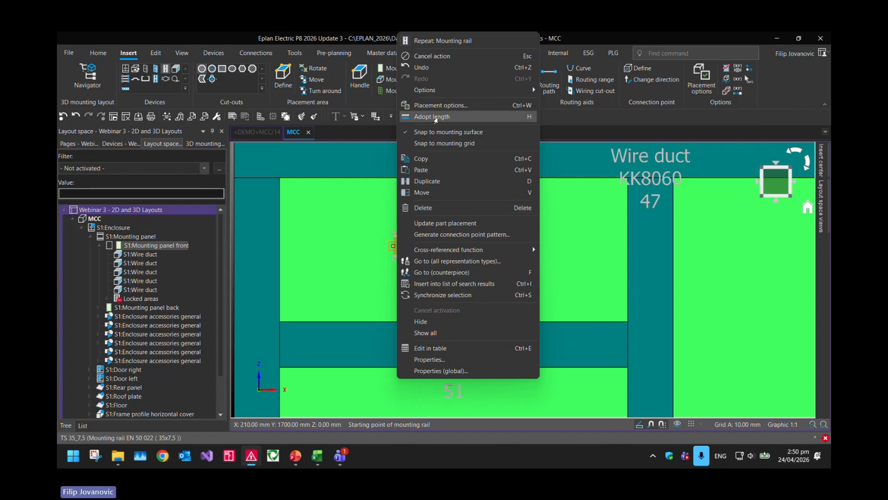
pyautogui.click(432, 117)
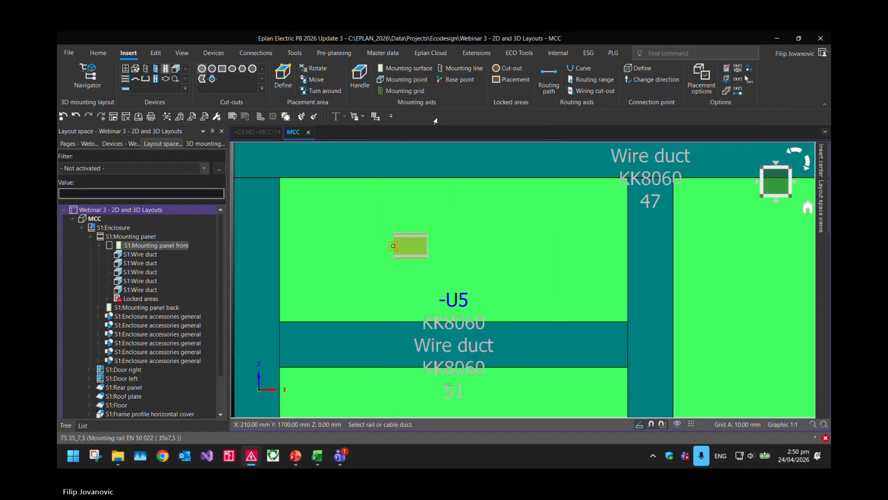
pyautogui.click(492, 345)
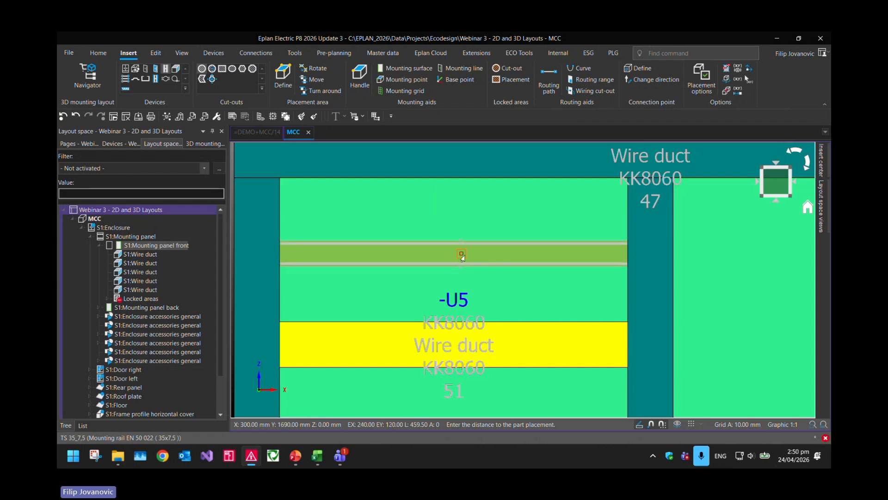
# Step: Place the mounting rail centered between the short horizontal wire duct and the upper horizontal duct, and end rail placement
pyautogui.rightClick(462, 258)
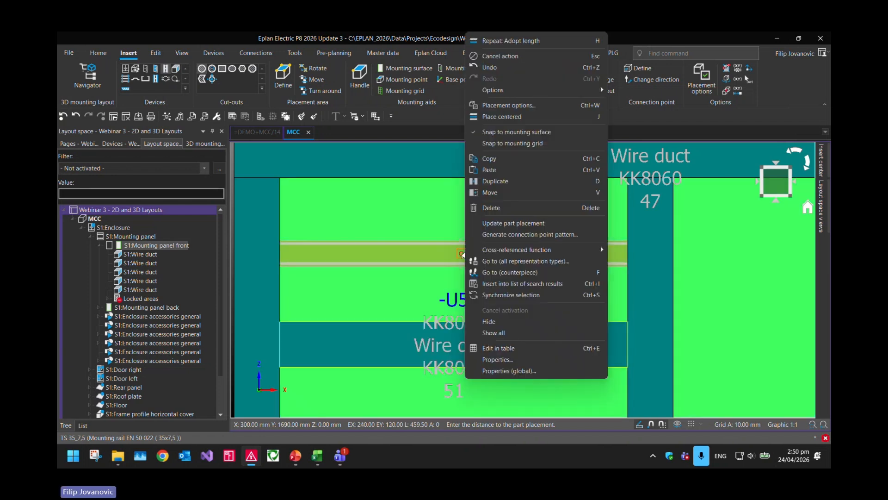
pyautogui.click(495, 117)
pyautogui.scroll(-1, 441, 166)
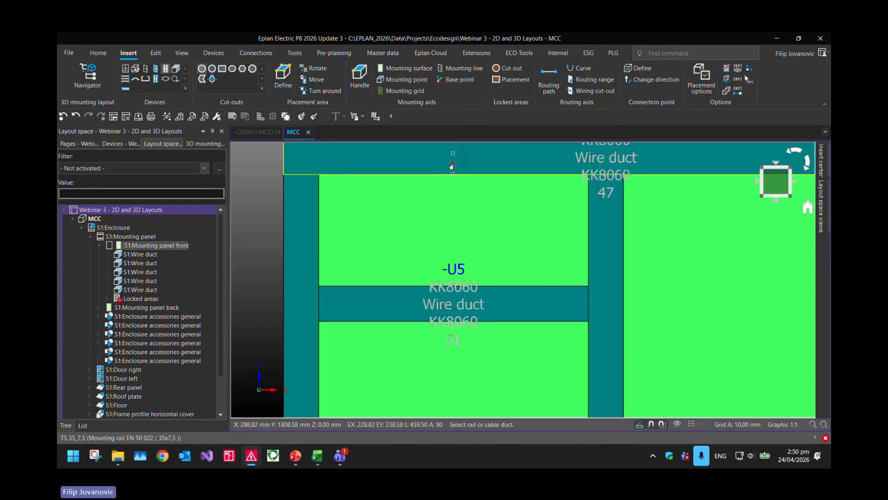
pyautogui.click(441, 164)
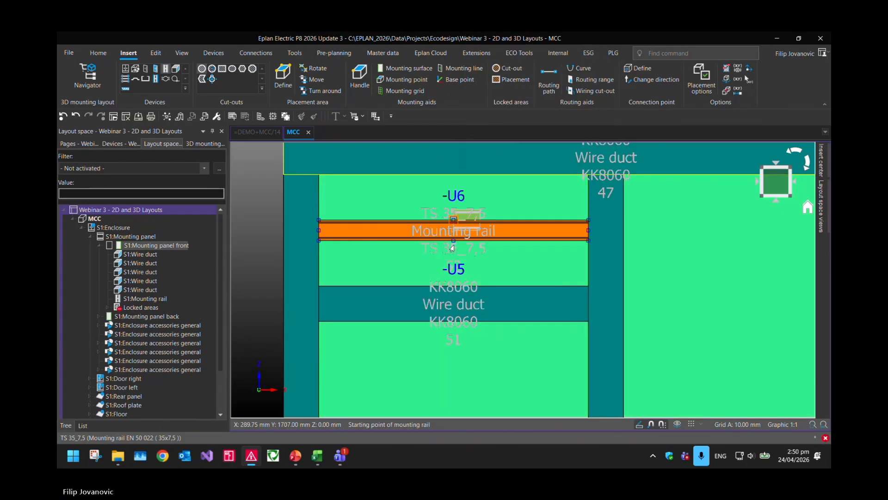
pyautogui.press('Escape')
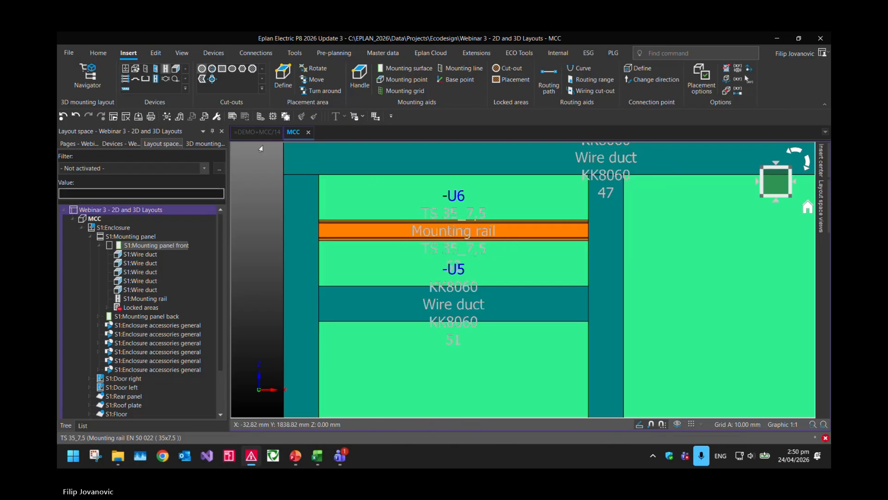
# Step: Place contactors 45K1 to 45K4 from the 3D mounting layout side by side near the mounting rail's left end
pyautogui.click(199, 147)
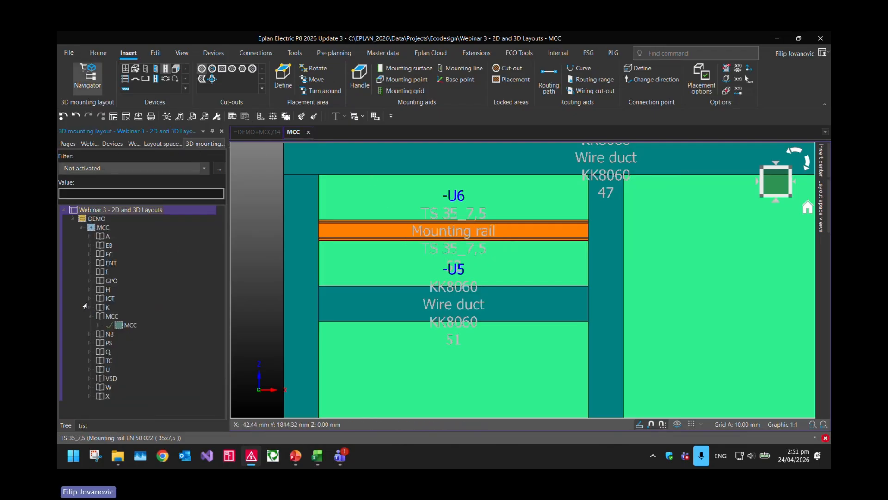
pyautogui.click(85, 305)
pyautogui.click(110, 317)
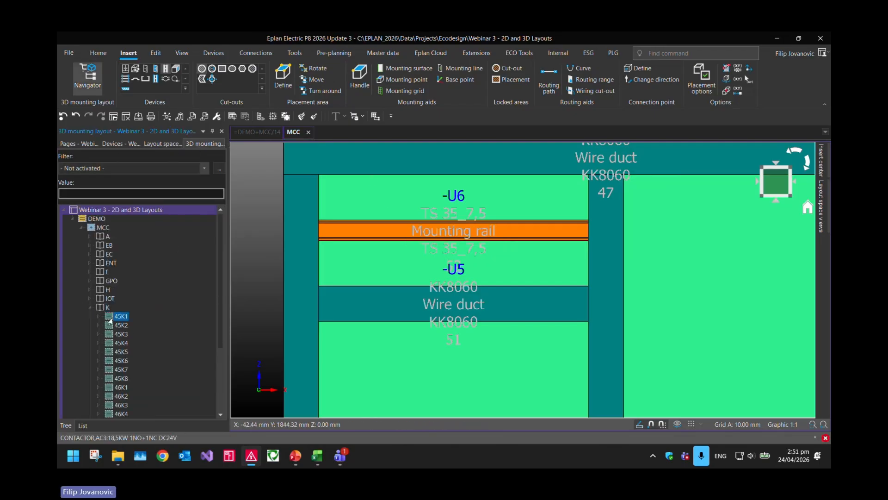
pyautogui.keyDown('shift'); pyautogui.click(116, 343); pyautogui.keyUp('shift')
pyautogui.moveTo(117, 342); pyautogui.dragTo(330, 230)
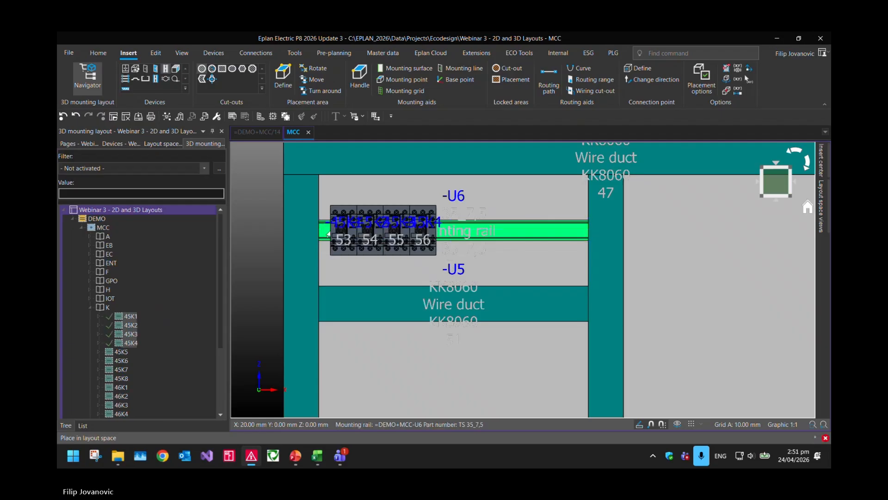
pyautogui.scroll(2, 377, 236)
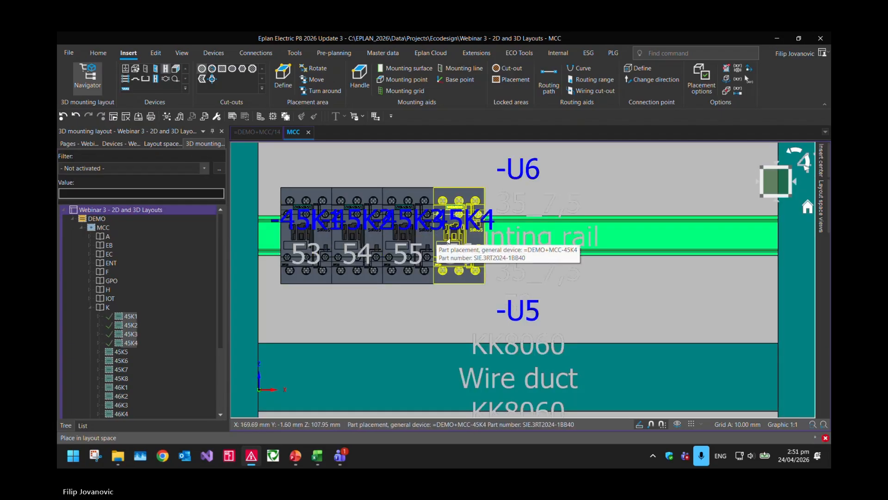
pyautogui.scroll(-4, 448, 240)
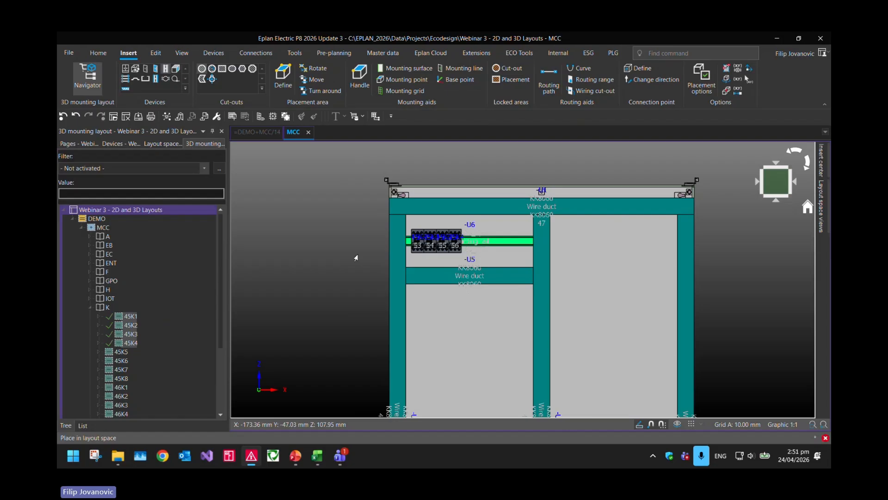
# Step: Show the whole S1 enclosure and delete it with all its contents from the MCC layout space
pyautogui.scroll(-3, 356, 258)
pyautogui.click(159, 143)
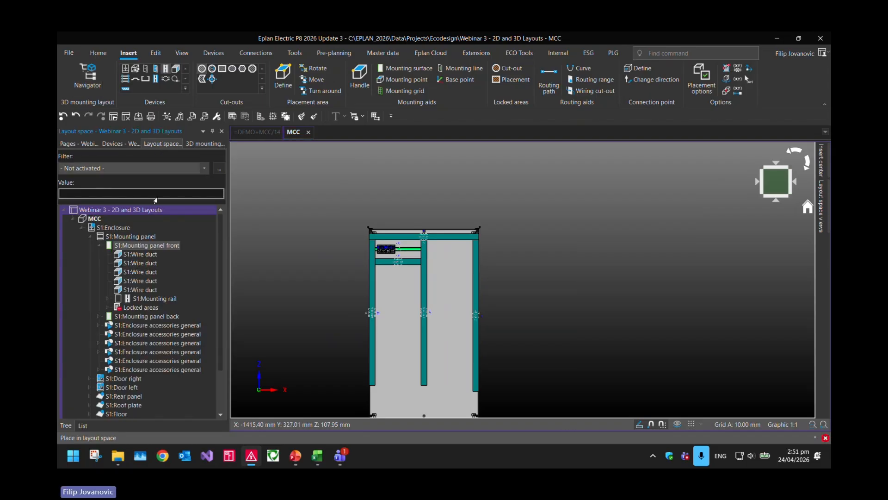
pyautogui.doubleClick(96, 229)
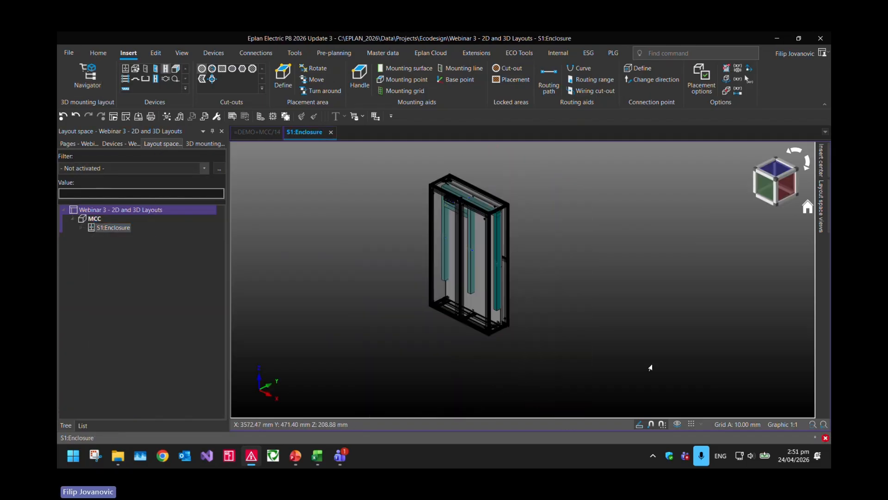
pyautogui.click(622, 359)
pyautogui.click(312, 165)
pyautogui.press('Delete')
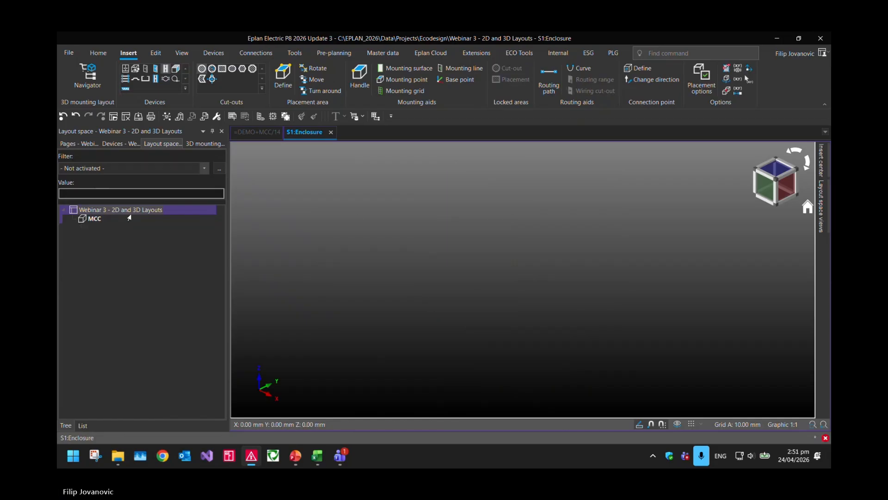
# Step: Select the empty MCC layout space and open the PLG Panel Generator for it
pyautogui.click(94, 219)
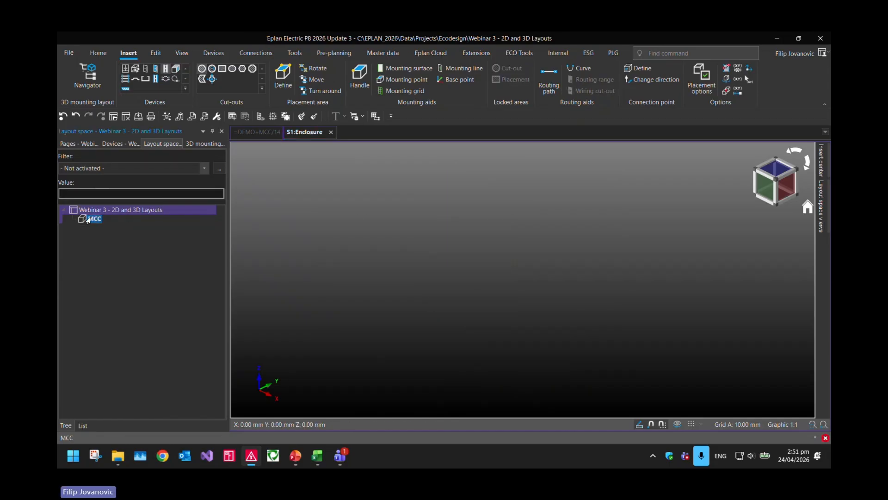
pyautogui.click(611, 54)
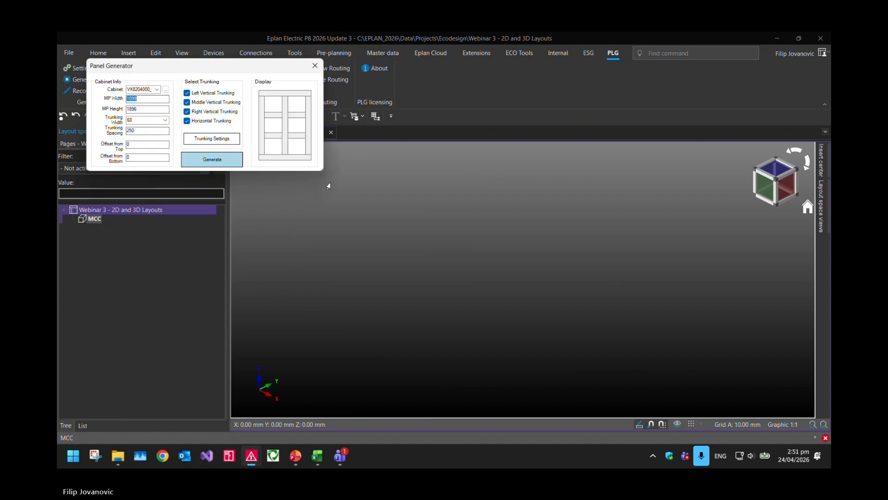
pyautogui.moveTo(186, 67); pyautogui.dragTo(249, 113)
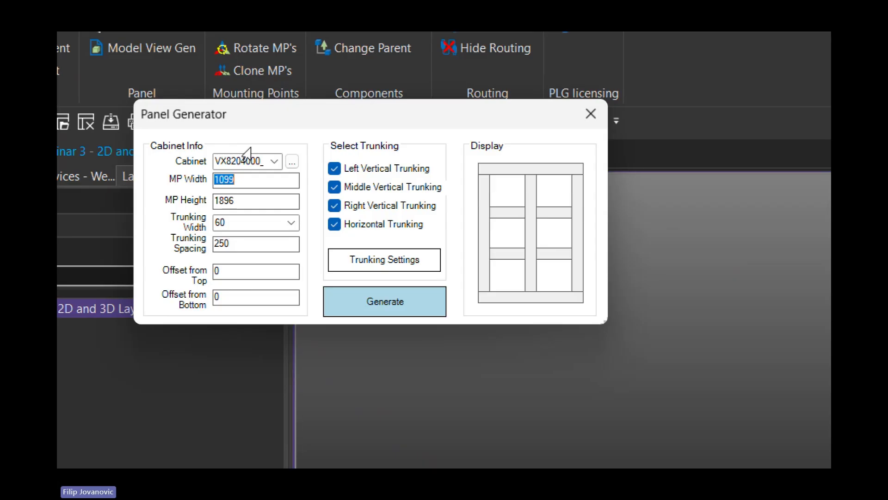
# Step: Generate the panel in cabinet VX8204000_3D with vertical and horizontal trunking, using trunking width 60, spacing 250 and zero offsets
pyautogui.click(273, 163)
pyautogui.click(272, 167)
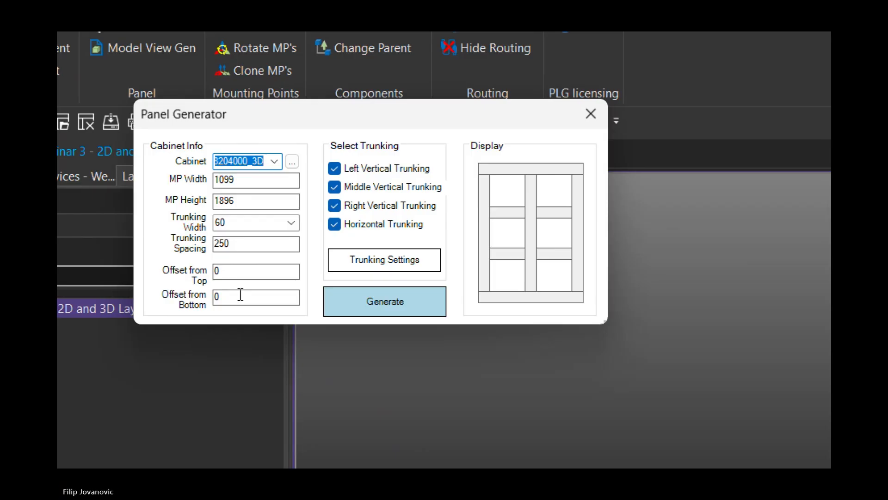
pyautogui.click(241, 272)
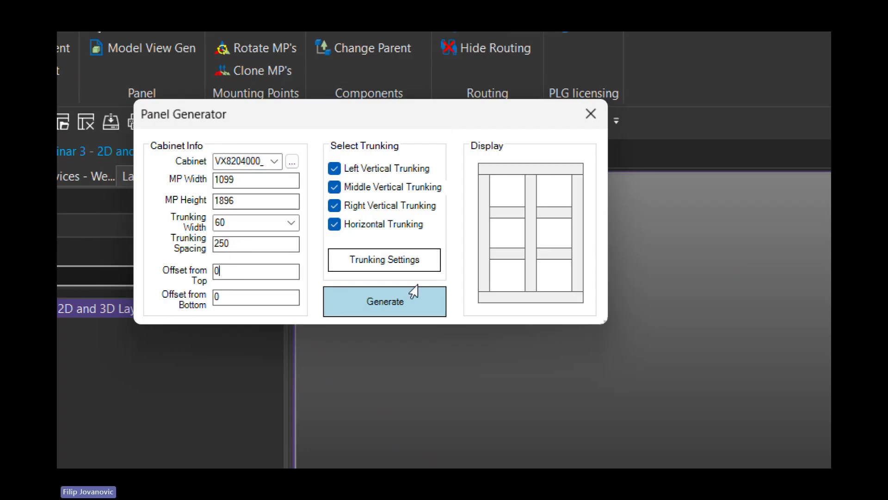
pyautogui.click(373, 301)
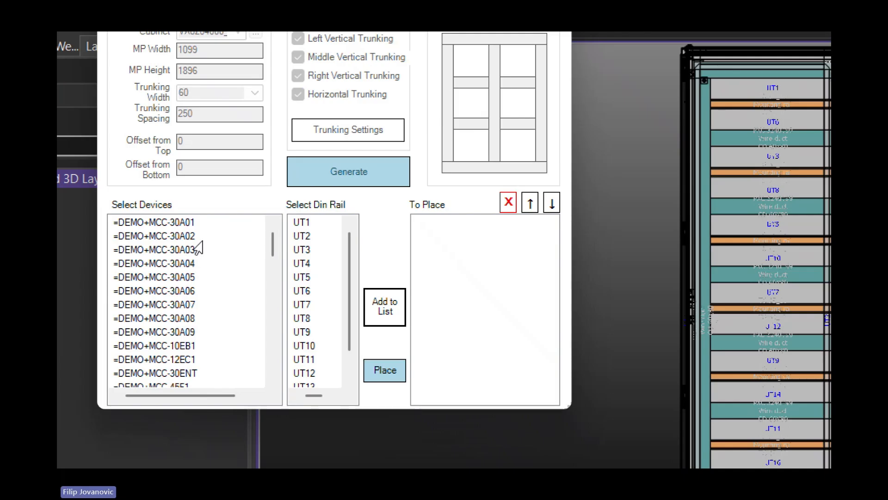
# Step: Add devices 10Q2, 10Q3, 10Q4 and 12Q1 to the placement list for DIN rail UT1
pyautogui.scroll(-2, 194, 250)
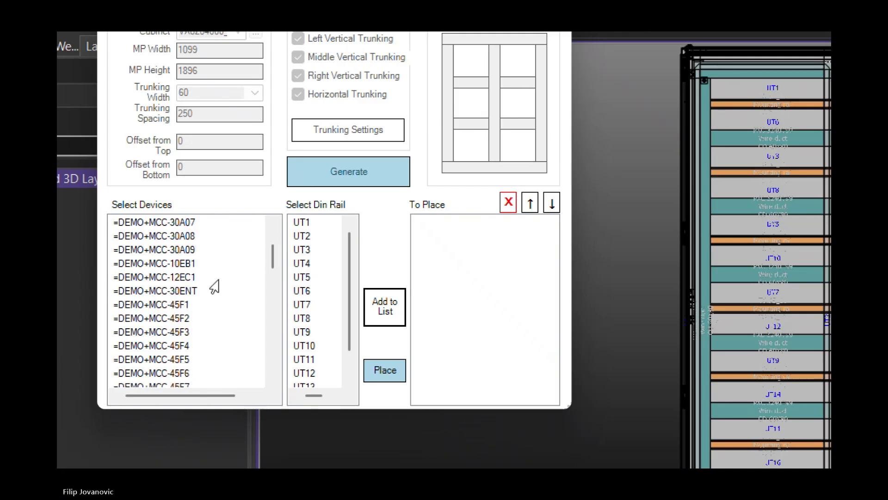
pyautogui.scroll(-2, 189, 264)
pyautogui.scroll(-5, 189, 264)
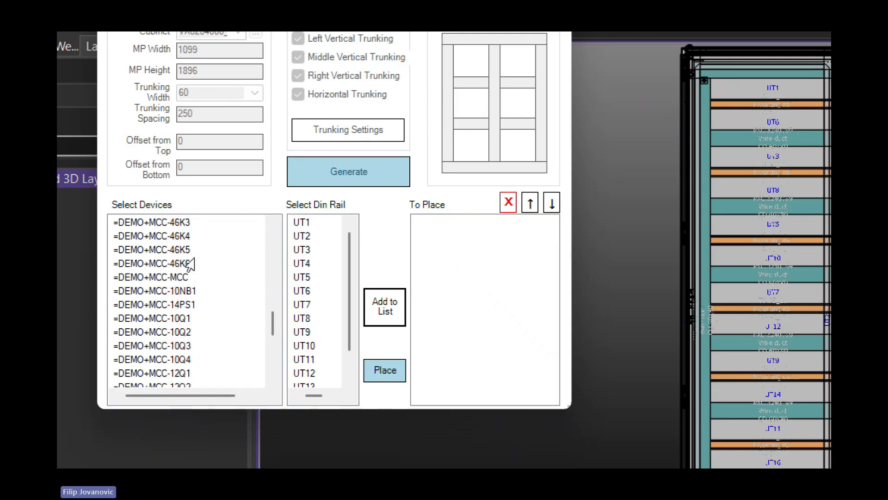
pyautogui.click(173, 332)
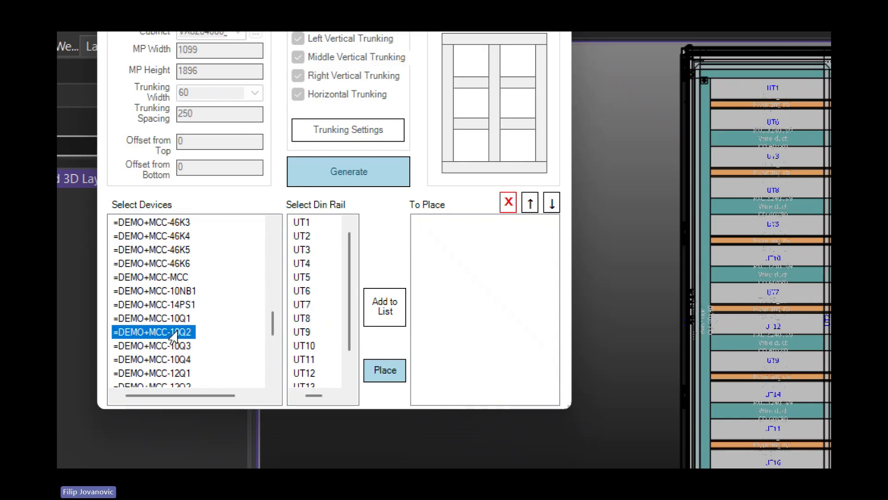
pyautogui.scroll(-1, 174, 335)
pyautogui.keyDown('shift'); pyautogui.click(160, 336); pyautogui.keyUp('shift')
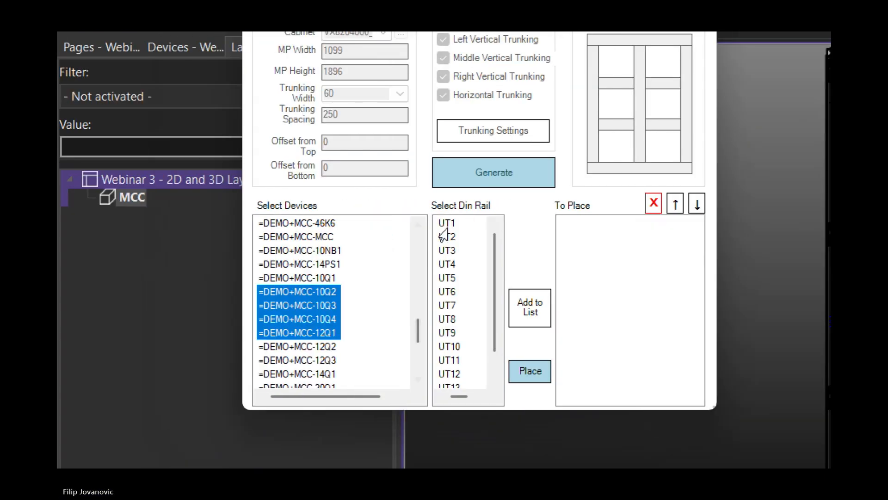
pyautogui.click(232, 223)
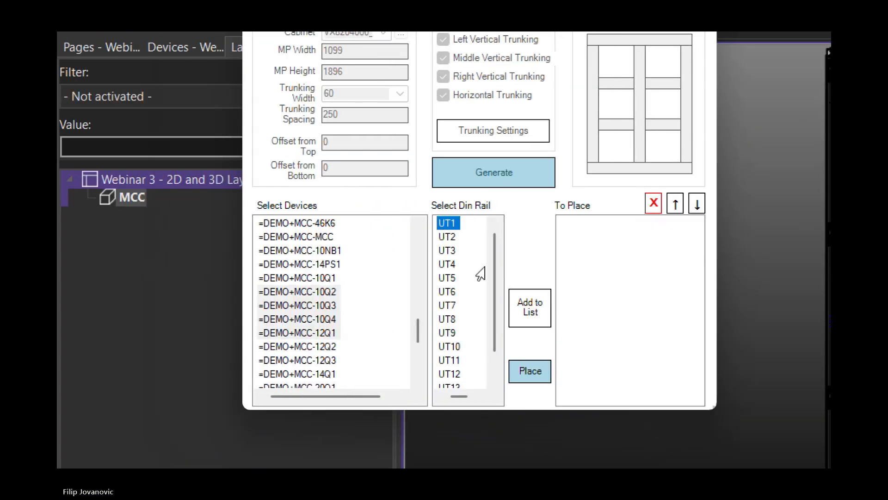
pyautogui.click(515, 318)
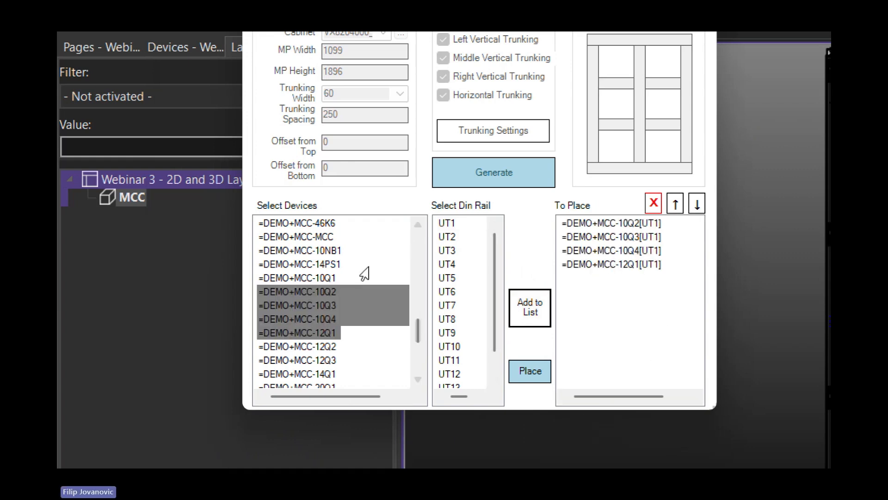
# Step: Add contactors 45K1 to 45K4 to the placement list for DIN rail UT3
pyautogui.scroll(3, 359, 275)
pyautogui.scroll(2, 359, 275)
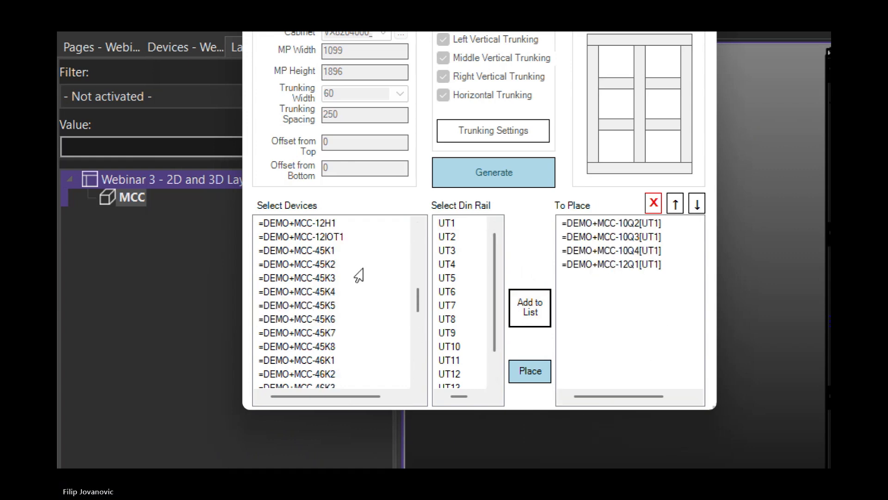
pyautogui.click(283, 252)
pyautogui.keyDown('shift'); pyautogui.click(298, 291); pyautogui.keyUp('shift')
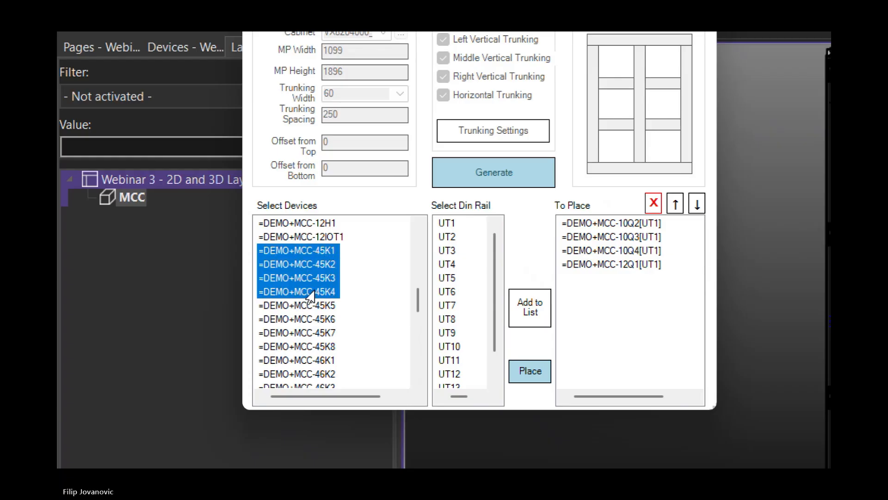
pyautogui.click(446, 251)
pyautogui.click(520, 301)
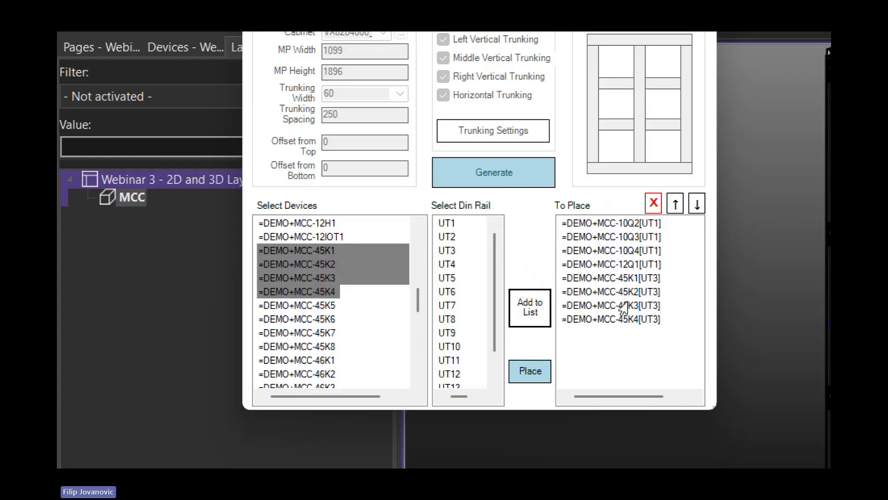
# Step: Place the listed devices on their rails, close the Panel Generator and inspect the devices in the enclosure
pyautogui.click(627, 278)
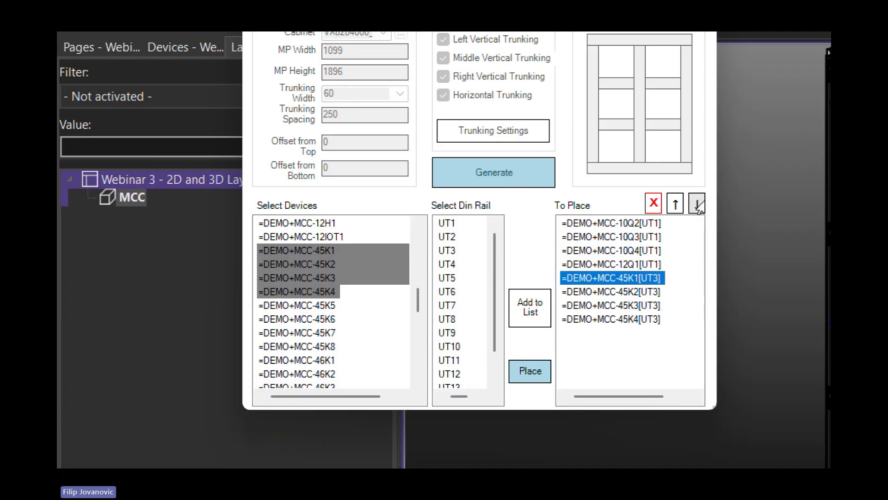
pyautogui.click(621, 355)
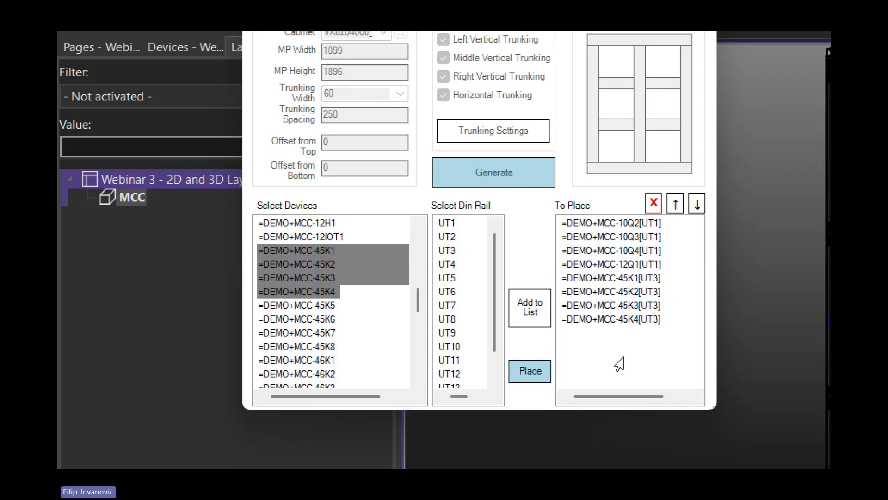
pyautogui.click(527, 376)
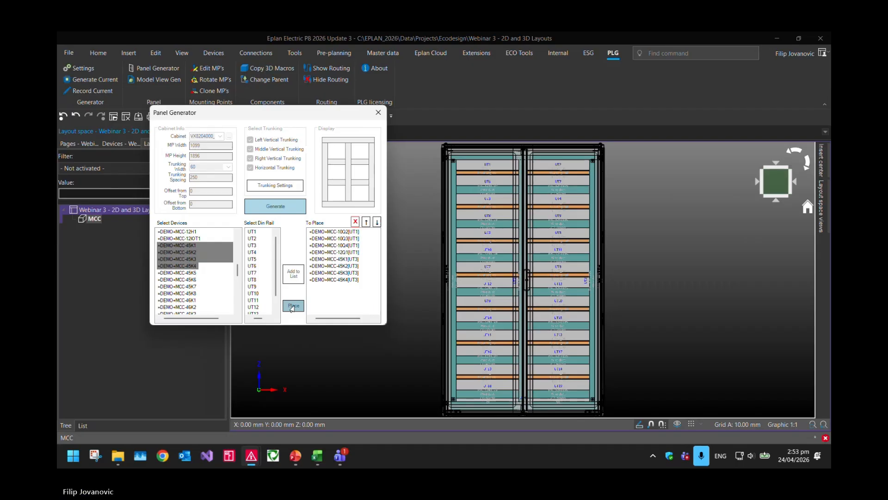
pyautogui.click(293, 306)
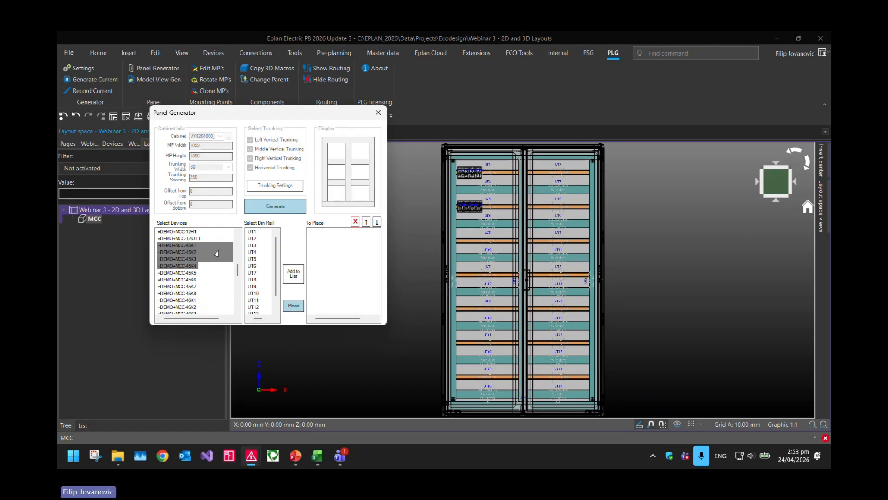
pyautogui.click(183, 280)
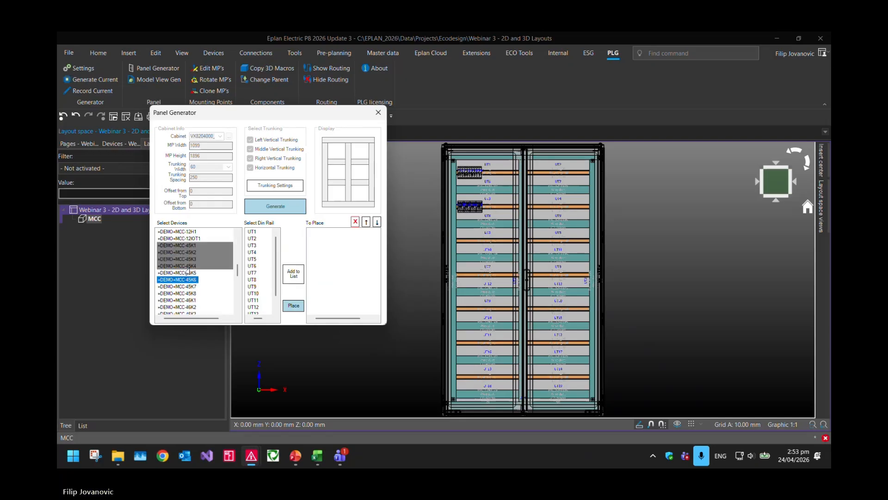
pyautogui.click(378, 112)
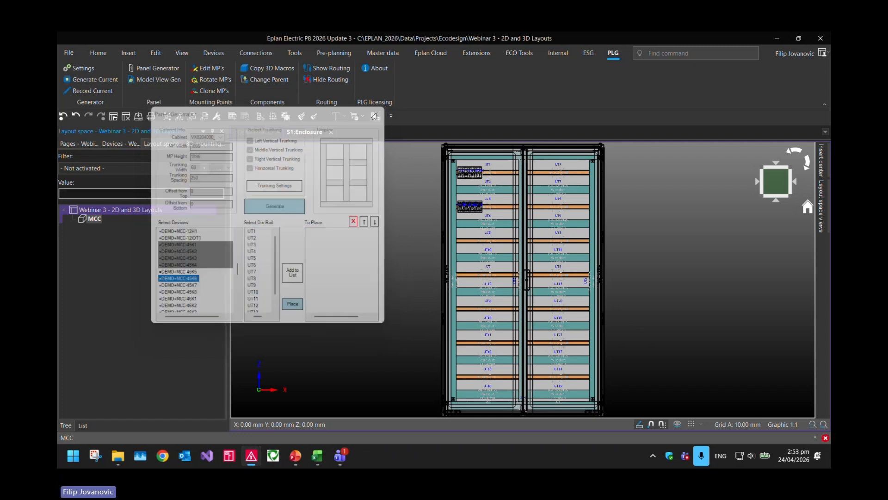
pyautogui.scroll(6, 464, 169)
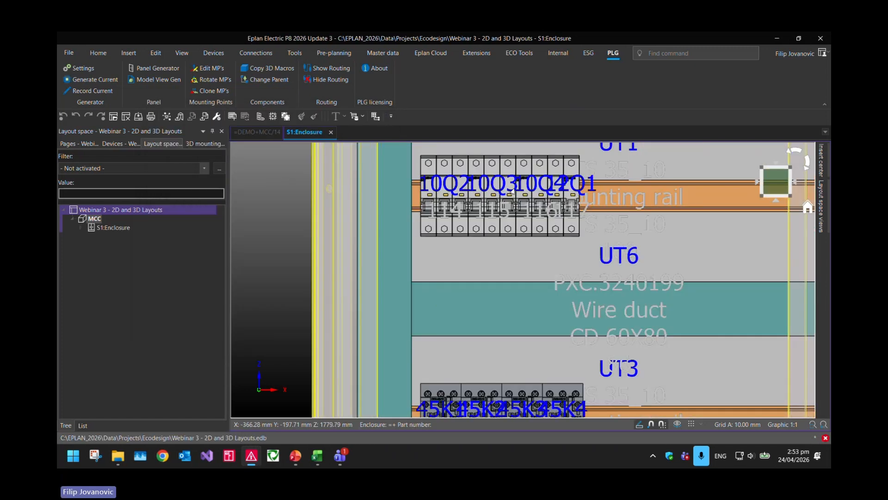
pyautogui.scroll(-3, 477, 204)
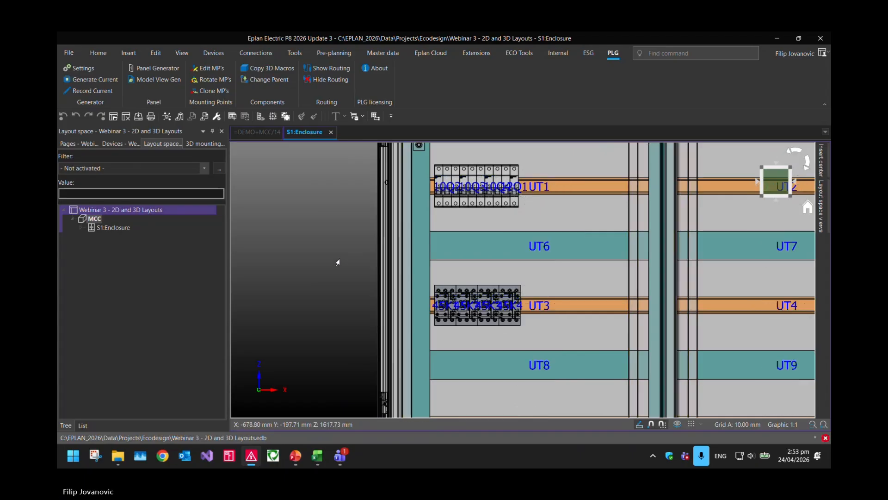
pyautogui.scroll(-3, 342, 250)
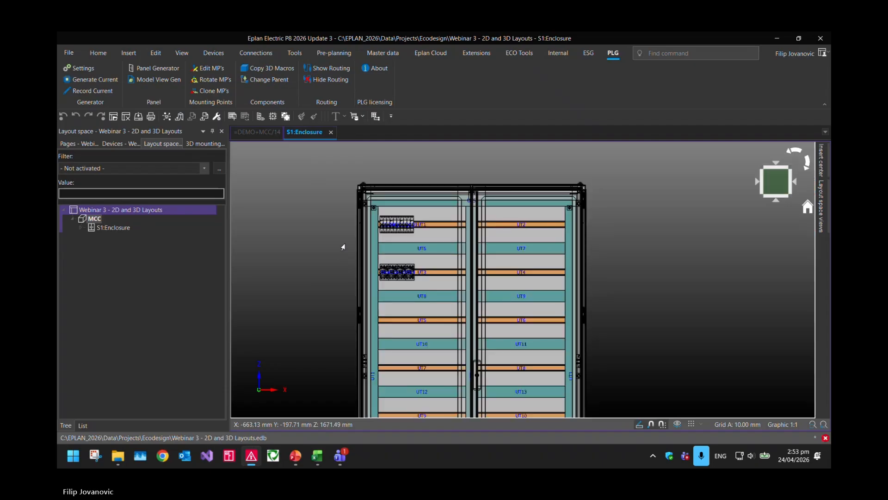
pyautogui.moveTo(335, 258); pyautogui.dragTo(347, 235, button='middle')
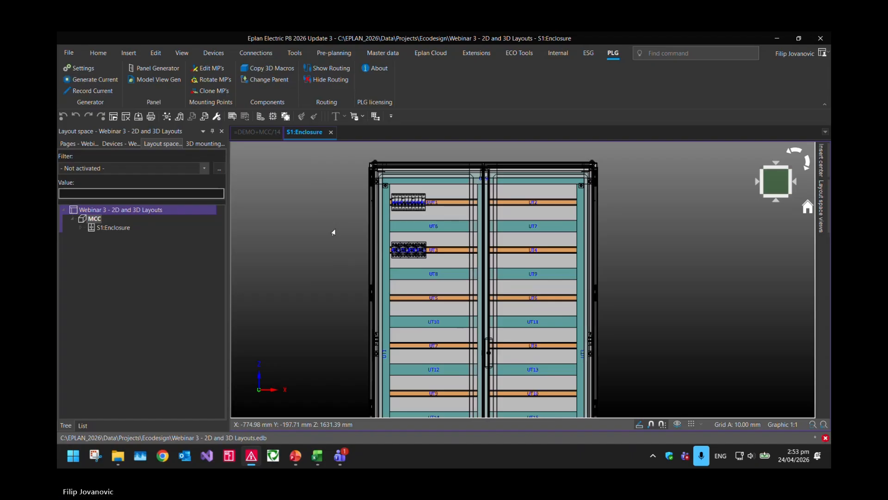
# Step: Delete the existing model views from pages 70 and 71, check page 72 and return to page 70
pyautogui.click(83, 145)
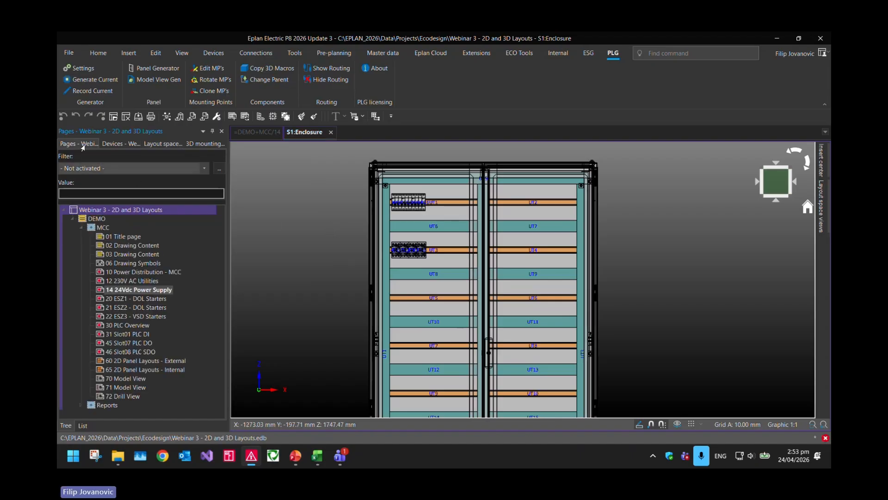
pyautogui.click(126, 379)
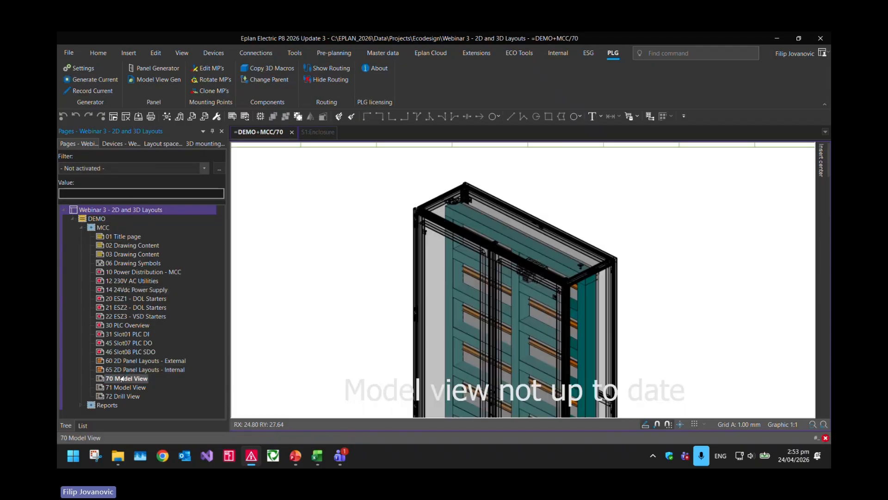
pyautogui.moveTo(612, 325); pyautogui.dragTo(399, 215)
pyautogui.press('Delete')
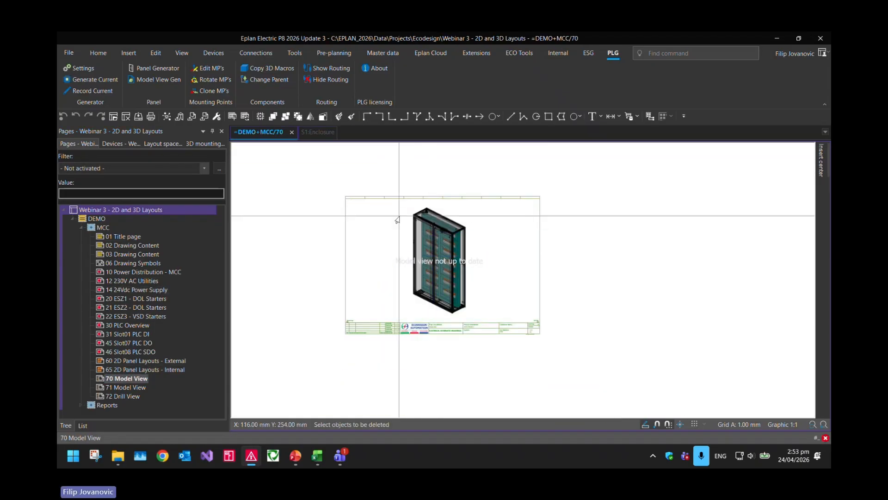
pyautogui.press('pagedown')
pyautogui.moveTo(575, 327); pyautogui.dragTo(386, 245)
pyautogui.press('Delete')
pyautogui.press('pagedown')
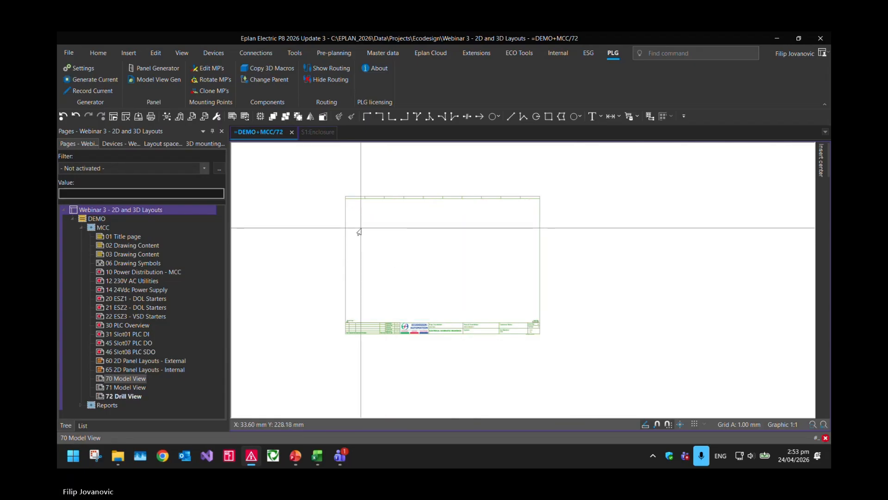
pyautogui.press('pageup')
pyautogui.press('pageup')
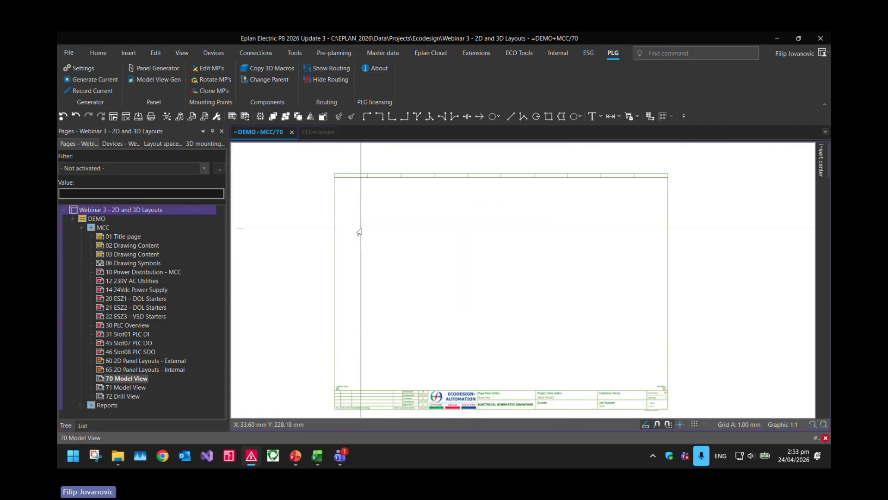
pyautogui.click(129, 52)
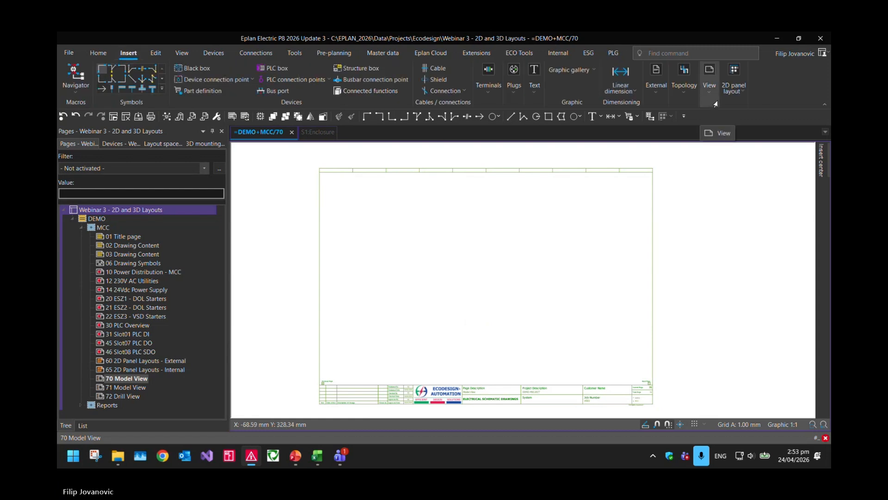
pyautogui.click(710, 76)
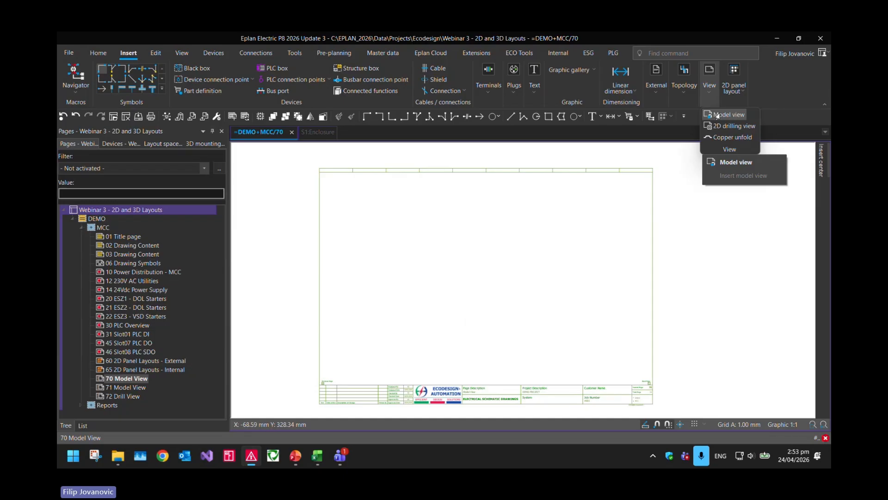
pyautogui.click(544, 219)
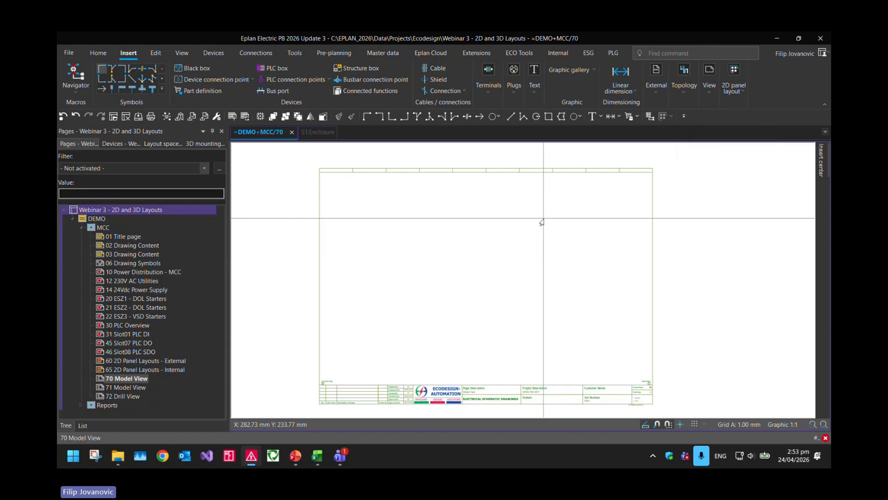
pyautogui.moveTo(541, 222); pyautogui.dragTo(516, 214, button='middle')
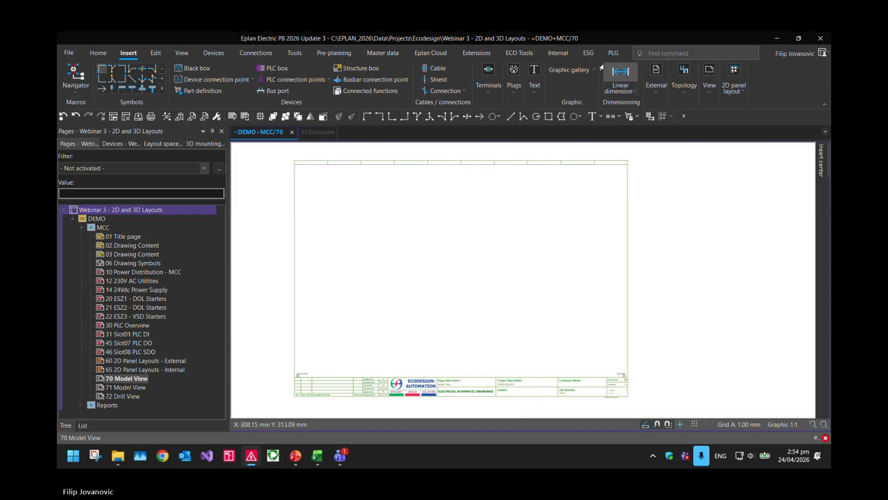
# Step: Open the Model View generator for the selected pages 70, 71 and 72
pyautogui.click(613, 52)
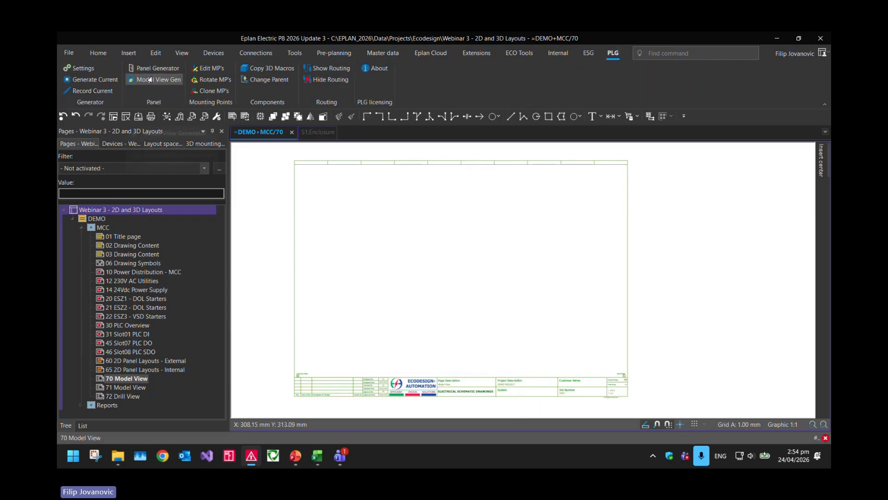
pyautogui.click(178, 78)
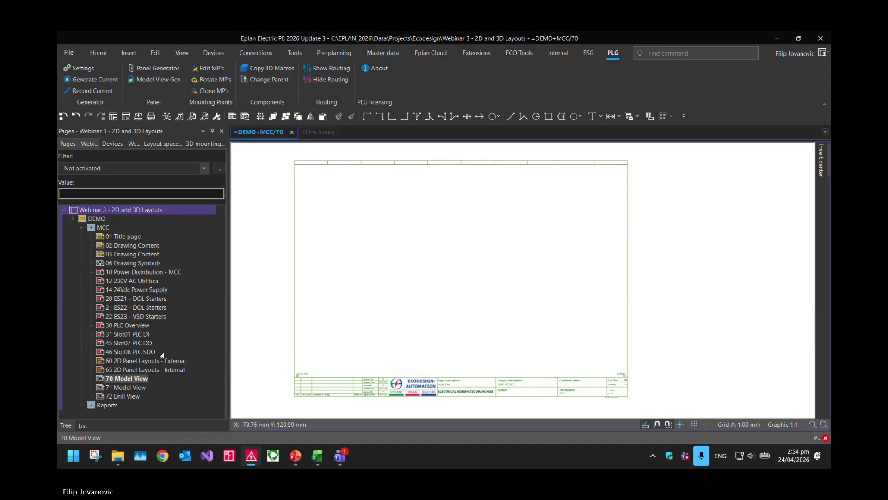
pyautogui.click(116, 379)
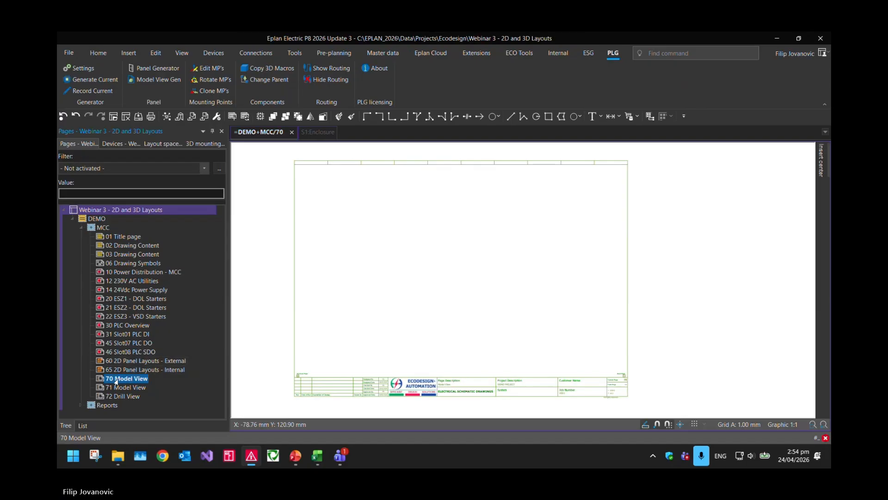
pyautogui.click(116, 389)
pyautogui.click(116, 397)
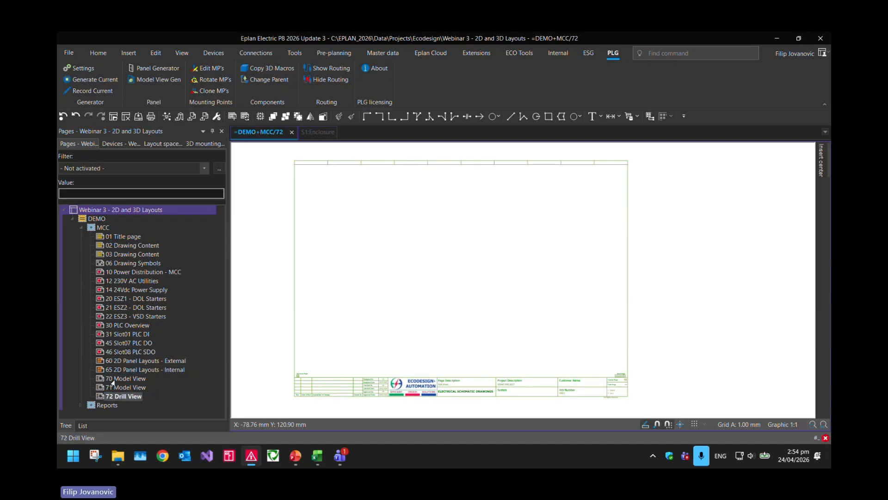
pyautogui.click(116, 378)
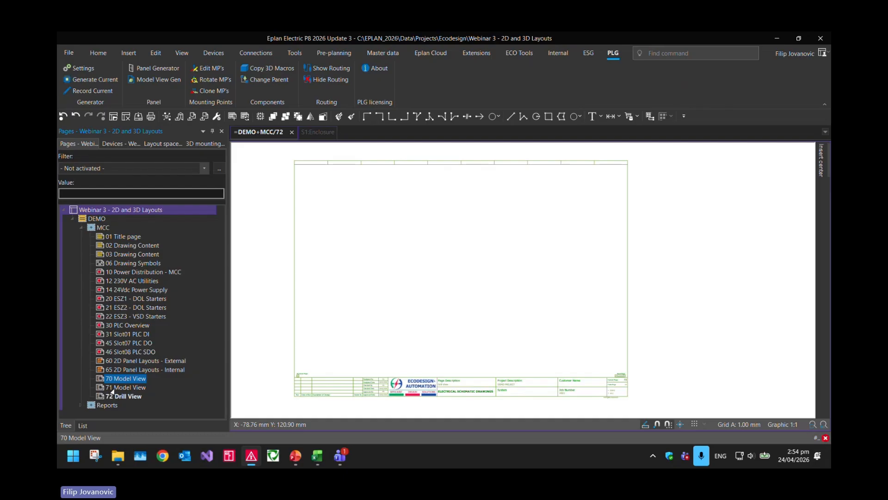
pyautogui.keyDown('shift'); pyautogui.click(114, 396); pyautogui.keyUp('shift')
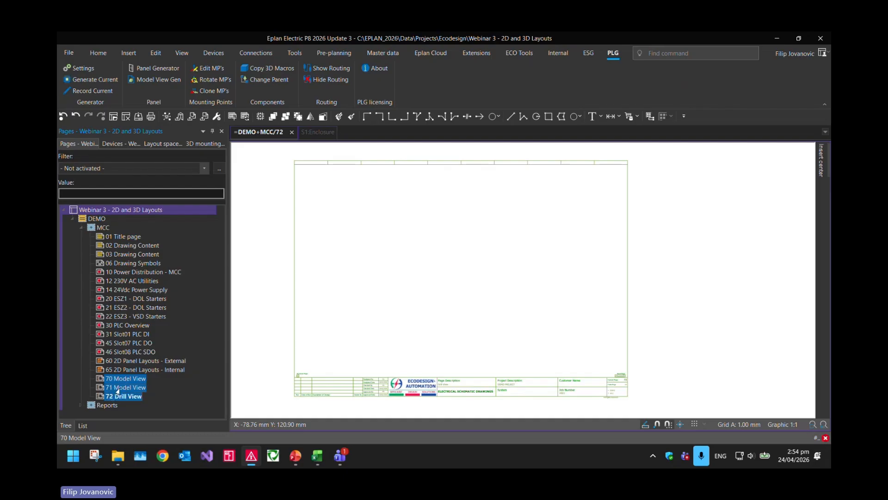
pyautogui.click(156, 80)
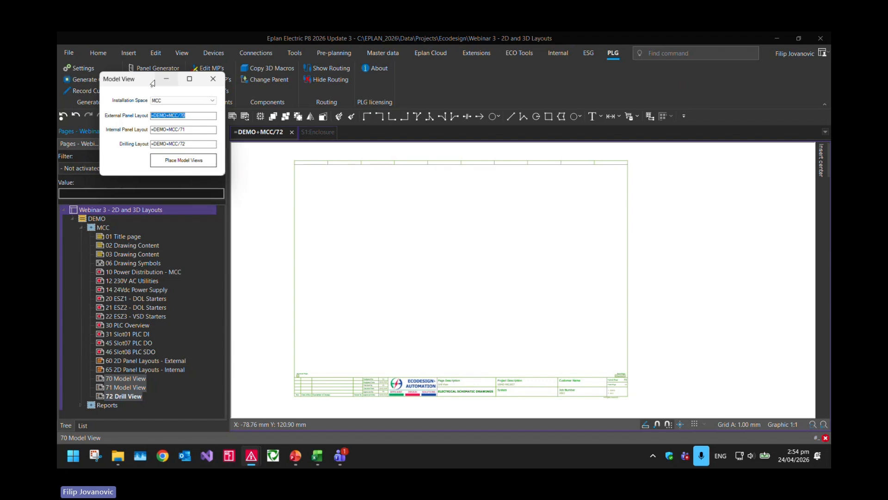
# Step: Place the model views of installation space MCC: external layout on page 70, internal layout on 71 and drilling layout on 72
pyautogui.moveTo(151, 85); pyautogui.dragTo(310, 133)
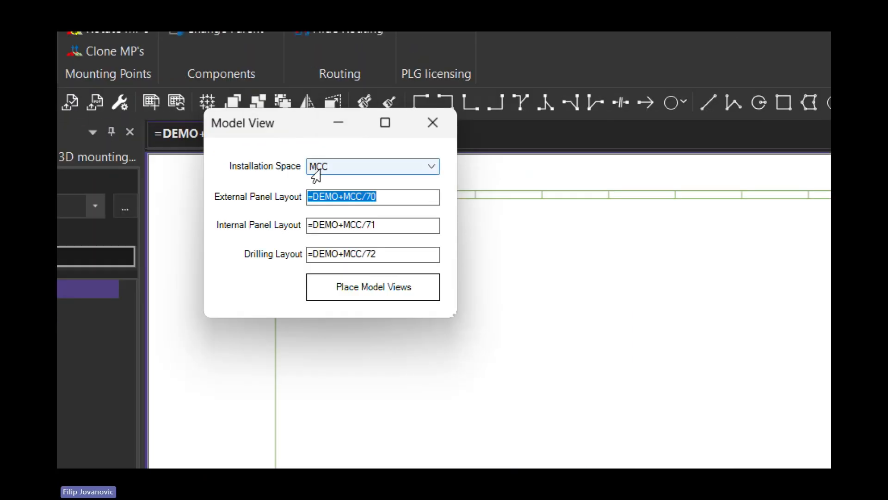
pyautogui.click(313, 150)
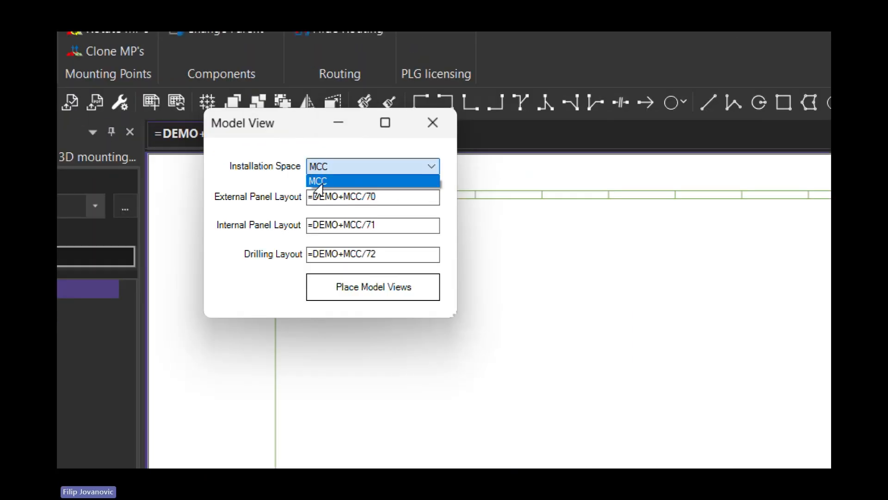
pyautogui.click(318, 181)
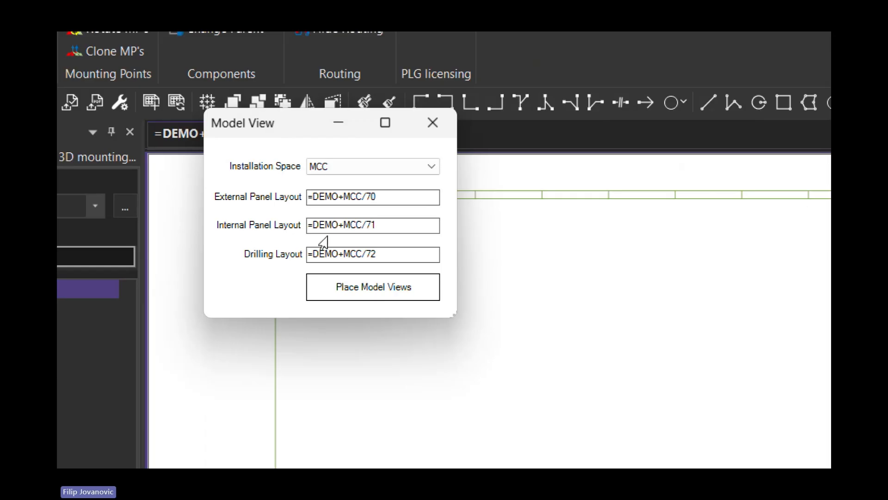
pyautogui.click(355, 292)
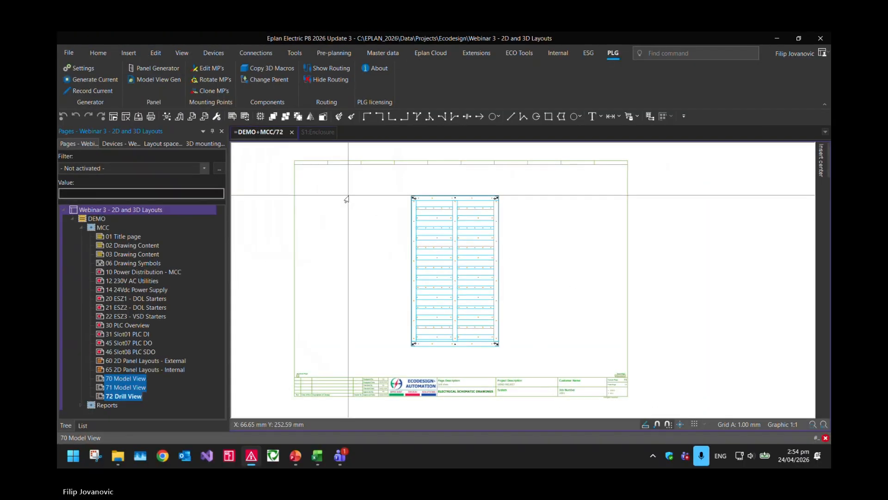
# Step: Inspect the placed 3D enclosure view on page 70
pyautogui.click(136, 379)
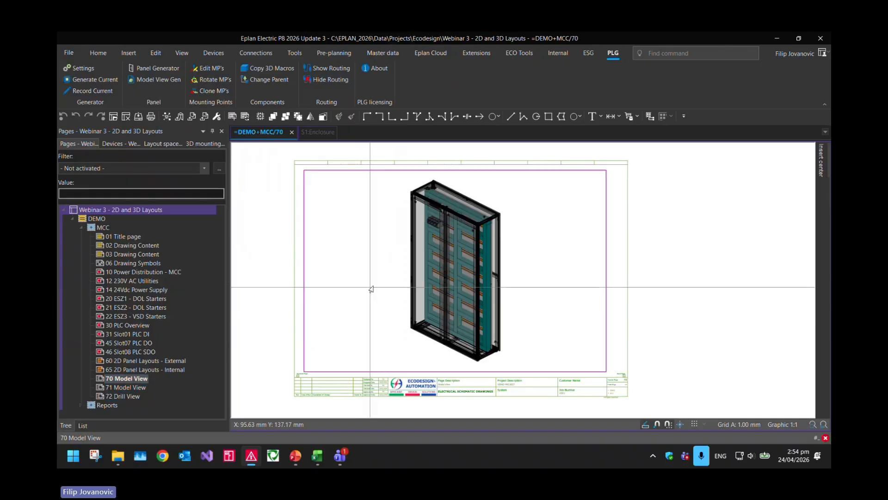
pyautogui.scroll(3, 466, 241)
pyautogui.scroll(-3, 467, 241)
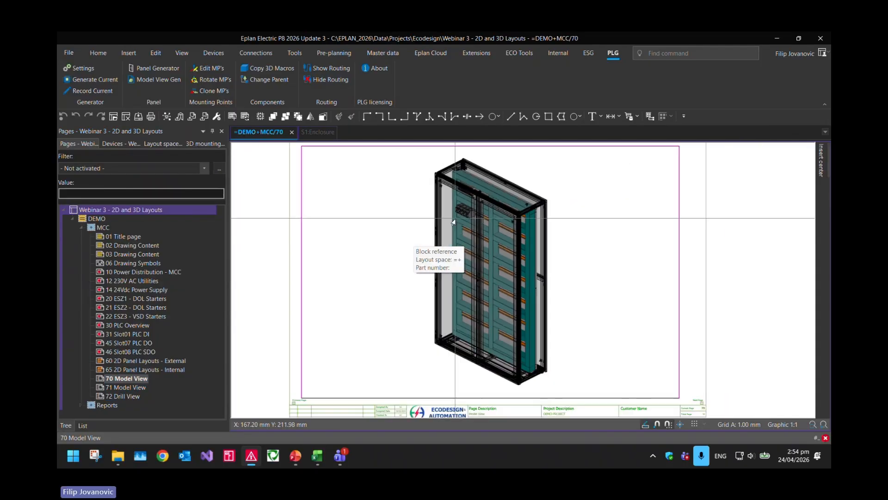
pyautogui.click(466, 239)
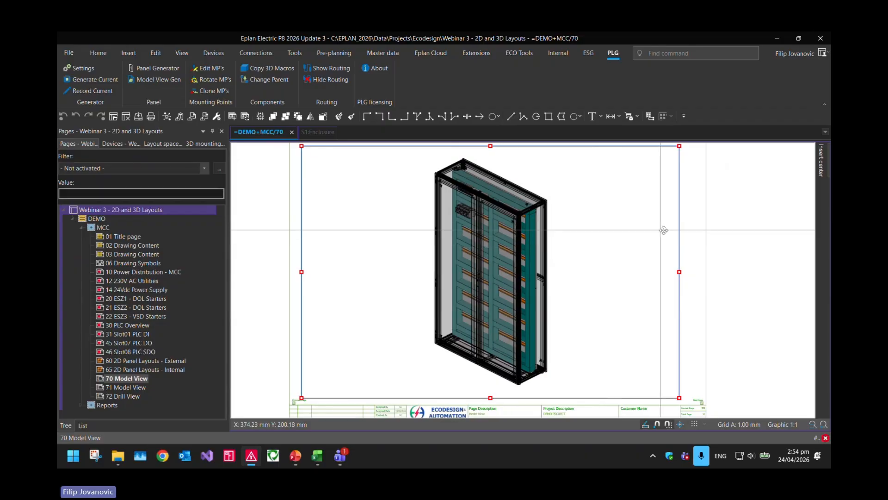
# Step: Examine the device designations and legend numbers in the internal layout on page 71 and the drill view on page 72
pyautogui.press('pagedown')
pyautogui.scroll(3, 384, 224)
pyautogui.scroll(2, 394, 218)
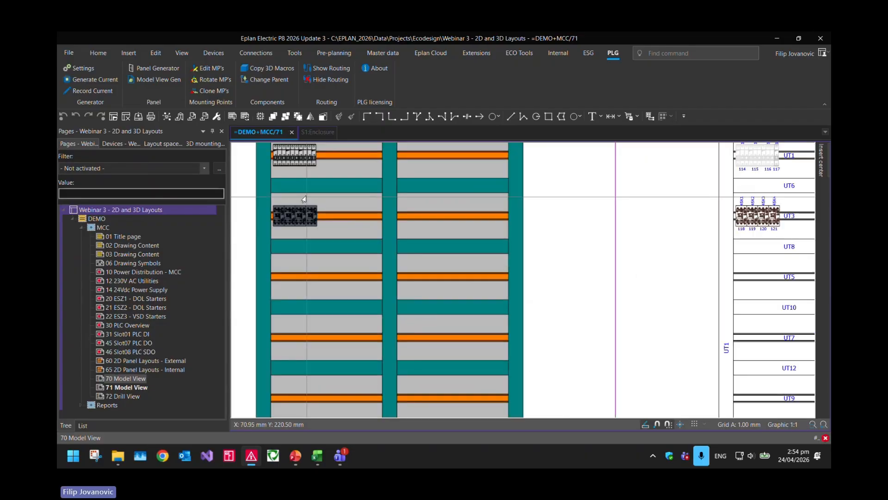
pyautogui.scroll(-2, 310, 219)
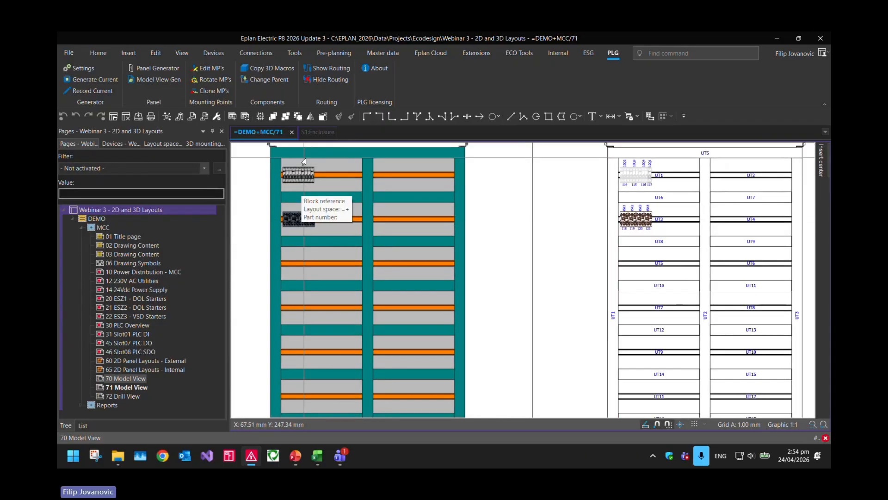
pyautogui.moveTo(616, 217); pyautogui.dragTo(526, 247, button='middle')
pyautogui.scroll(5, 465, 254)
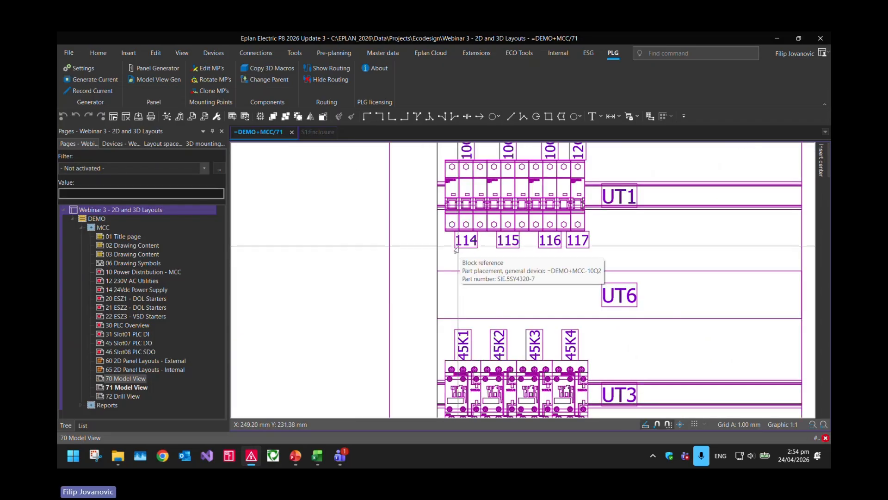
pyautogui.scroll(-5, 549, 260)
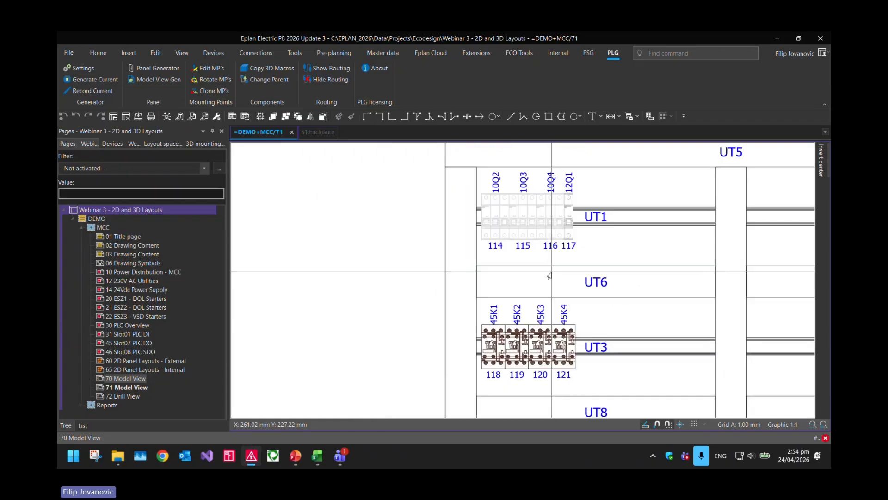
pyautogui.scroll(-5, 557, 208)
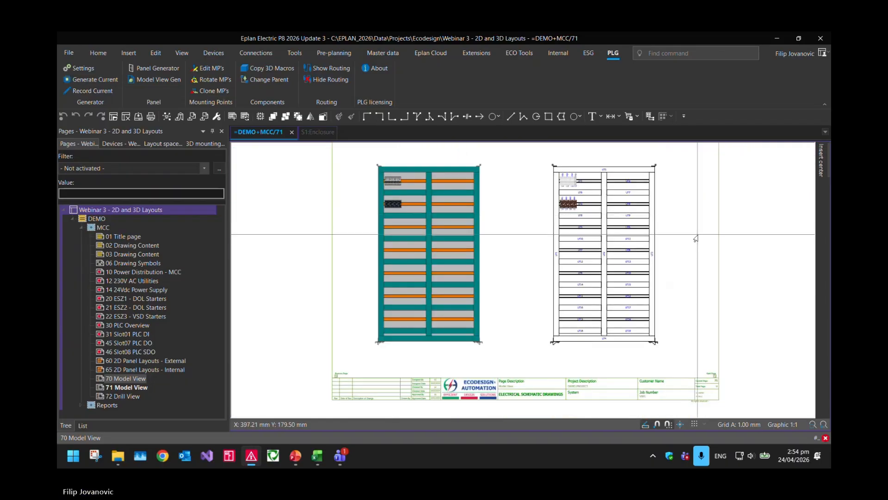
pyautogui.press('pagedown')
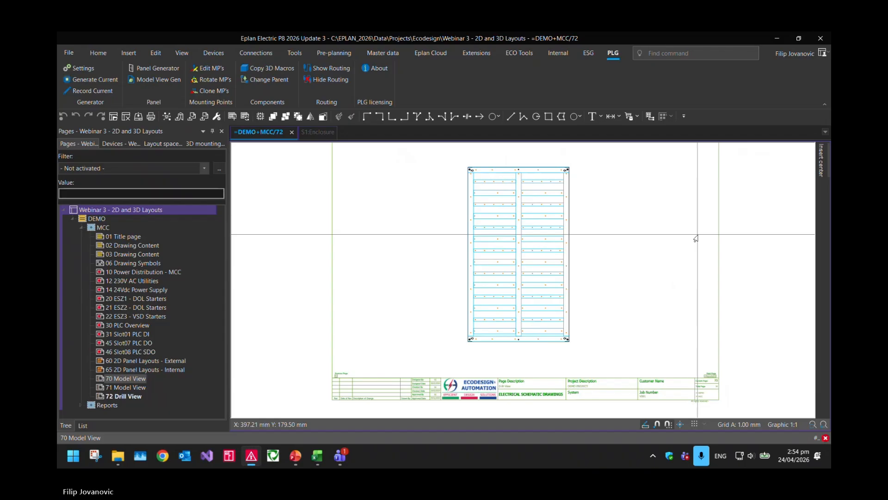
pyautogui.moveTo(696, 235); pyautogui.dragTo(683, 237, button='middle')
# Step: Open the project's report templates and review the filter settings of the enclosure legend and the cutting list
pyautogui.click(146, 211)
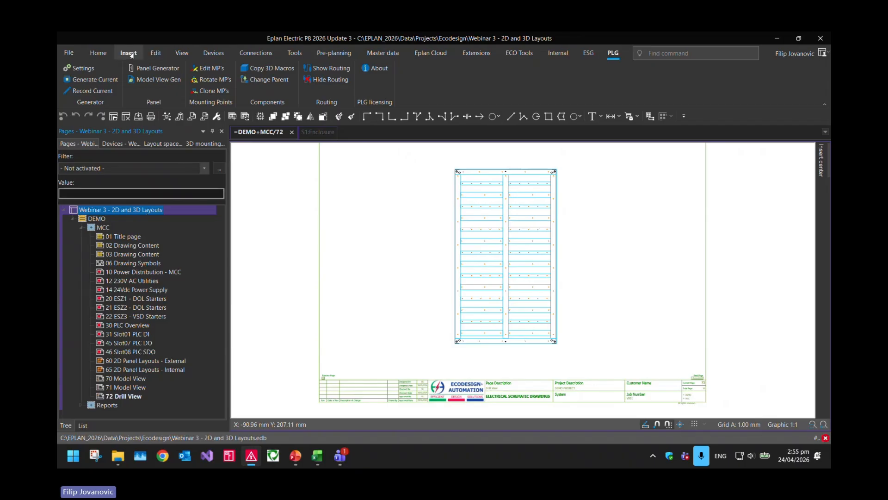
pyautogui.click(294, 53)
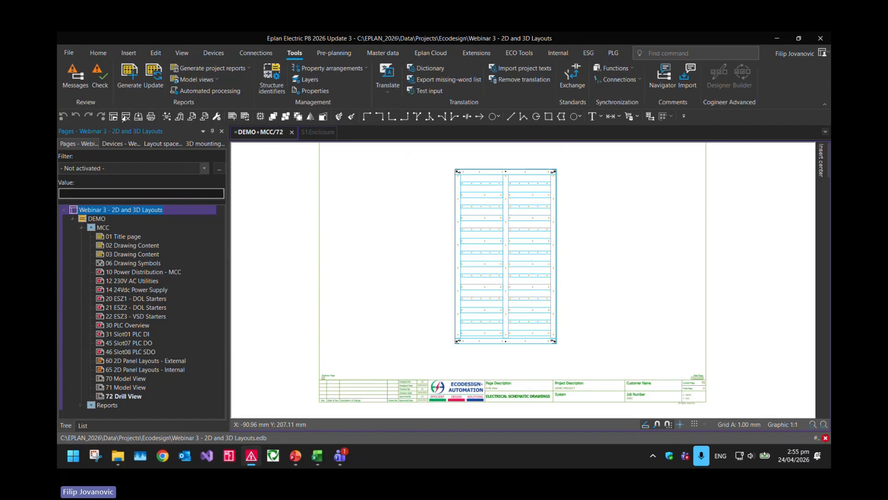
pyautogui.click(124, 87)
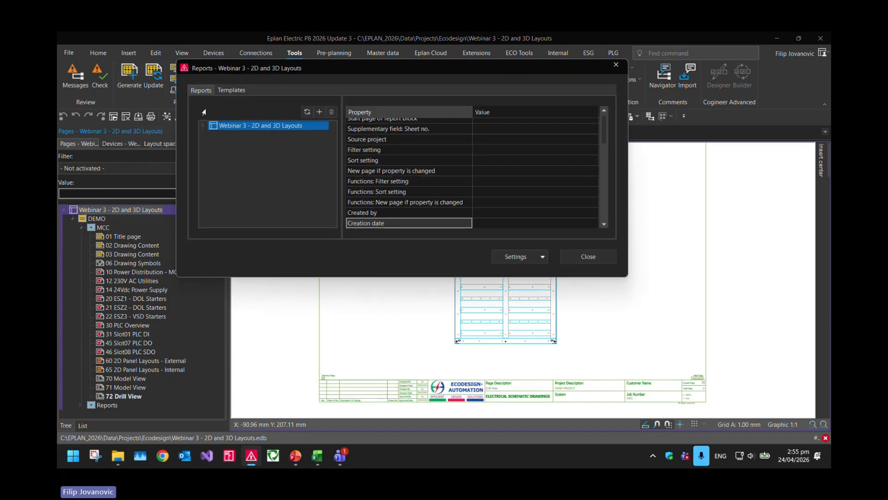
pyautogui.click(203, 126)
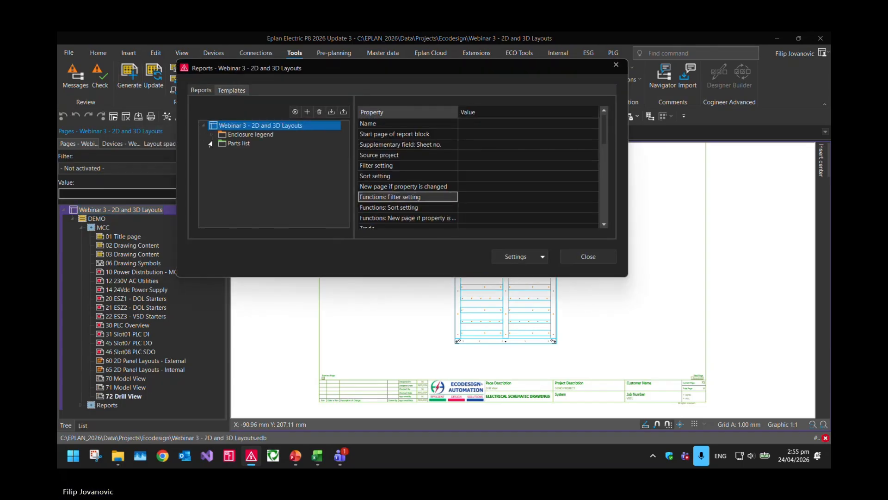
pyautogui.click(212, 143)
pyautogui.click(212, 134)
pyautogui.click(236, 144)
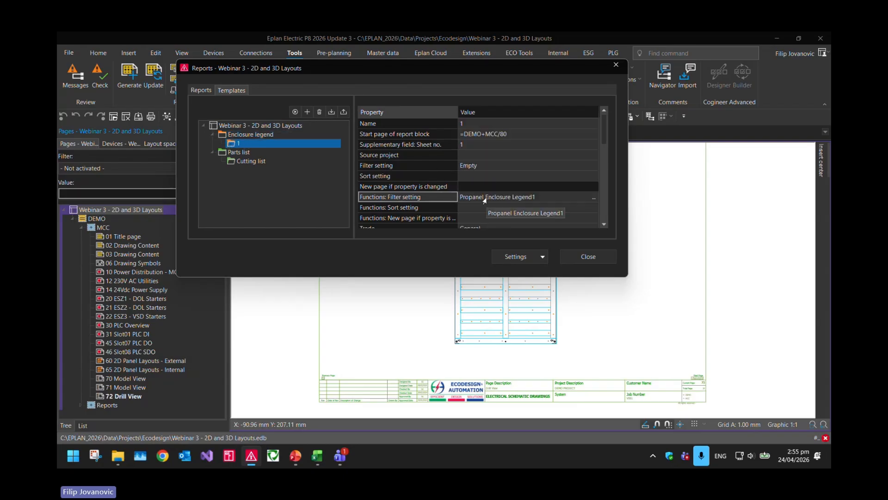
pyautogui.click(250, 161)
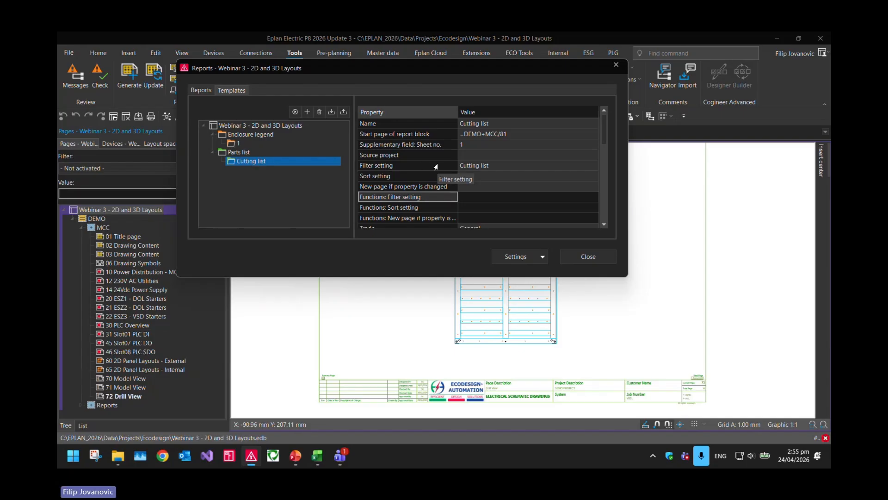
pyautogui.click(472, 166)
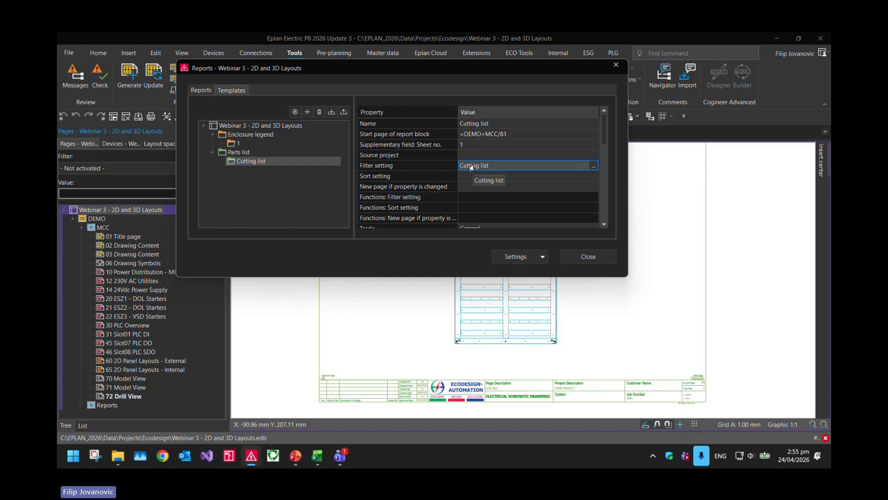
# Step: Generate the reports from all templates of the project and close the Reports dialog
pyautogui.click(256, 126)
pyautogui.click(295, 112)
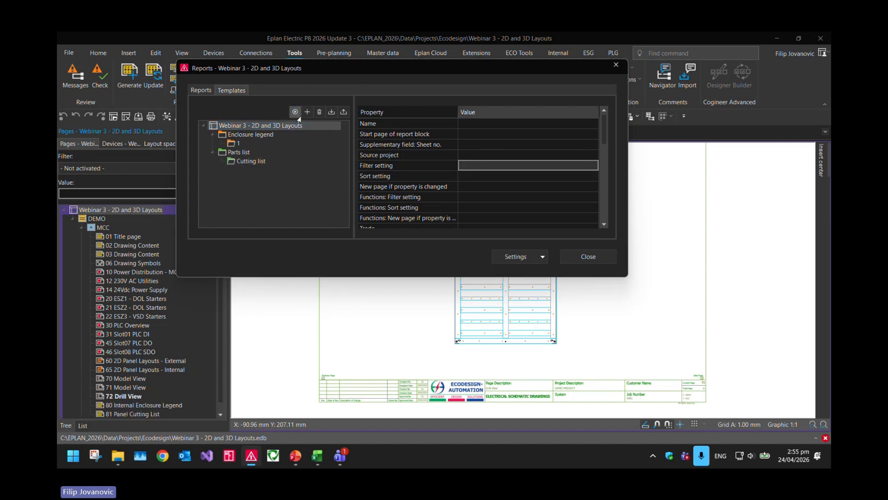
pyautogui.click(599, 257)
# Step: Open page 80 Internal Enclosure Legend and review the listed devices with their legend numbers
pyautogui.click(167, 405)
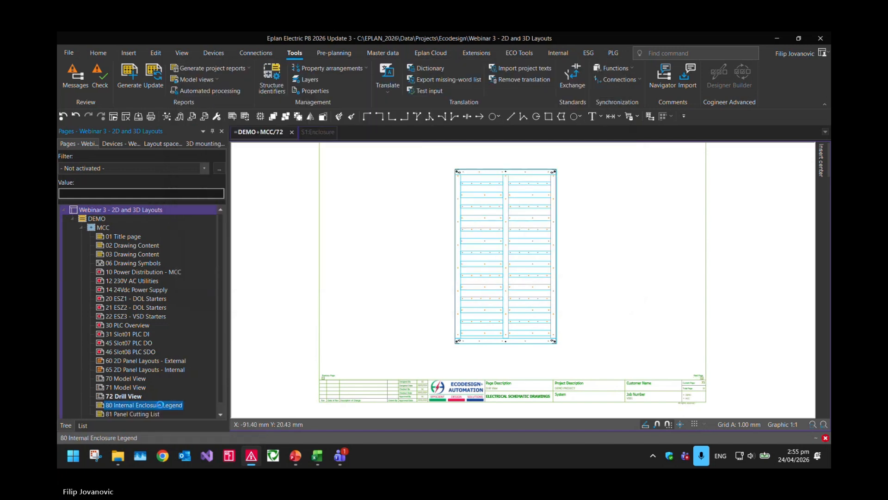
pyautogui.scroll(3, 326, 166)
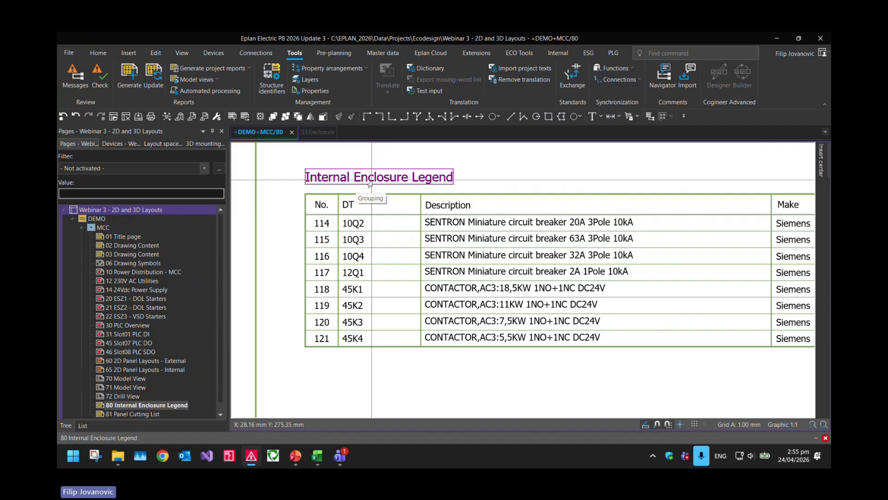
pyautogui.scroll(-1, 371, 183)
pyautogui.moveTo(299, 215); pyautogui.dragTo(478, 327)
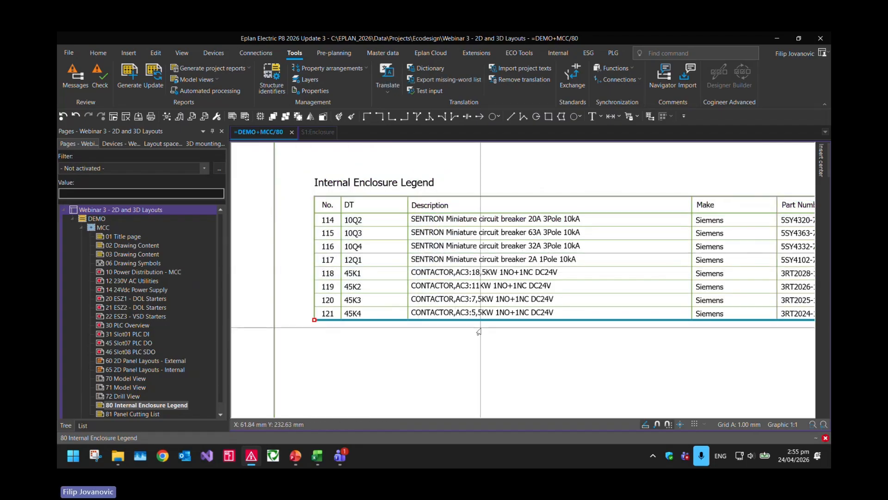
pyautogui.scroll(-2, 479, 331)
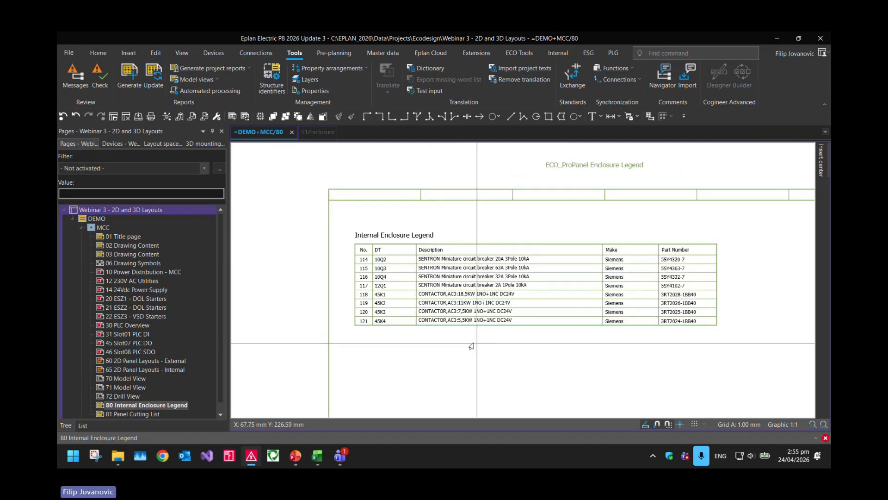
pyautogui.scroll(-1, 168, 330)
# Step: Open page 81 Panel Cutting List and review its mounting rail and wire duct entries
pyautogui.click(139, 405)
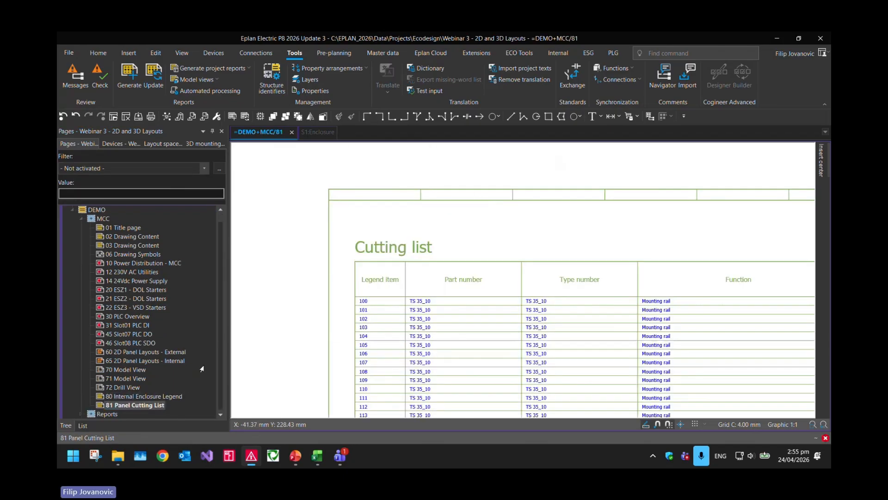
pyautogui.scroll(-3, 368, 274)
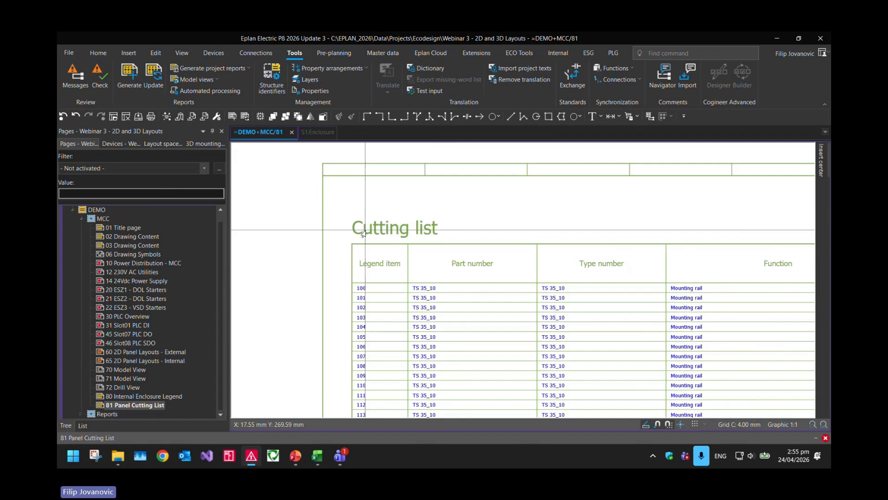
pyautogui.moveTo(350, 300); pyautogui.dragTo(312, 172, button='middle')
pyautogui.scroll(-1, 304, 171)
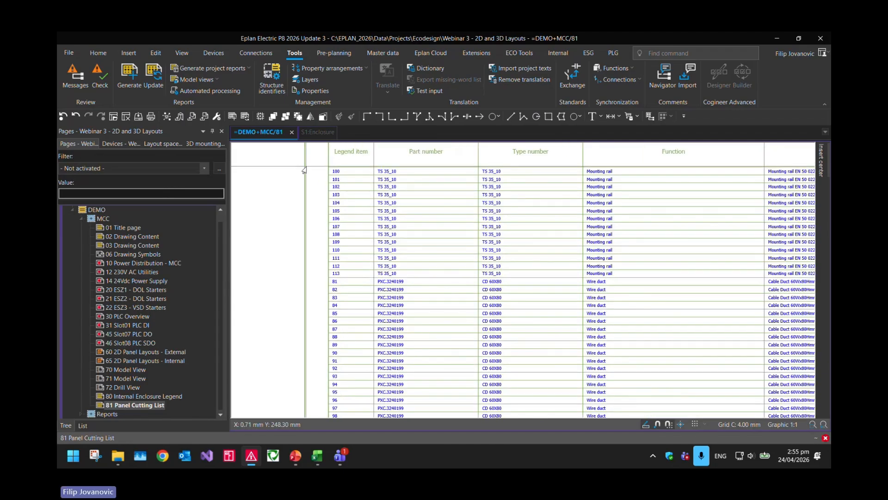
# Step: Examine the designation, DT, length and position columns of the mounting rails and wire ducts in the cutting list
pyautogui.scroll(-1, 304, 171)
pyautogui.scroll(6, 592, 174)
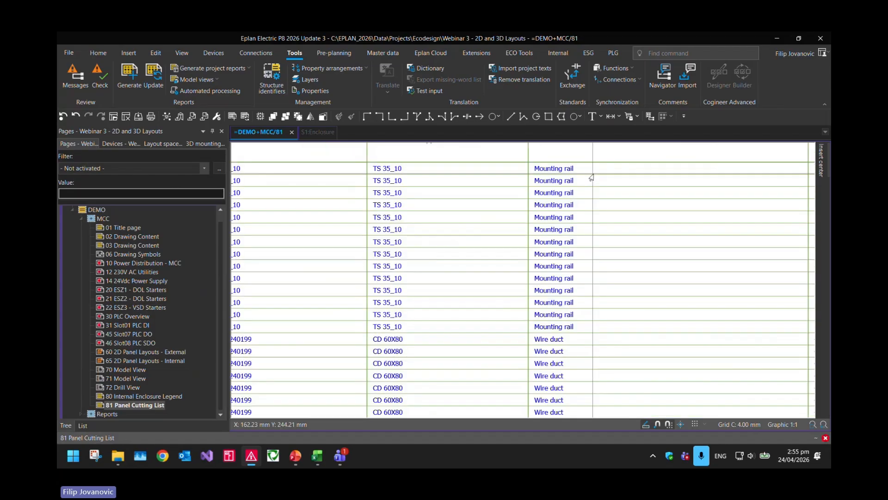
pyautogui.moveTo(588, 412); pyautogui.dragTo(595, 327, button='middle')
pyautogui.scroll(-6, 596, 327)
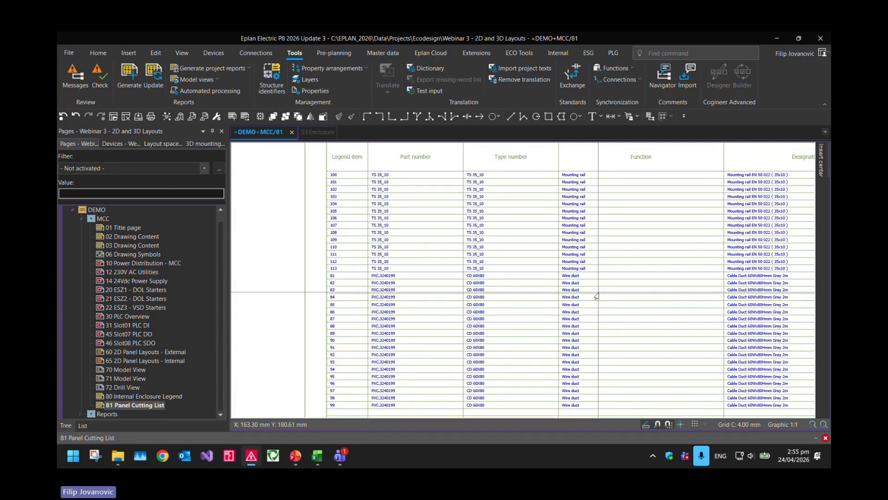
pyautogui.scroll(6, 547, 293)
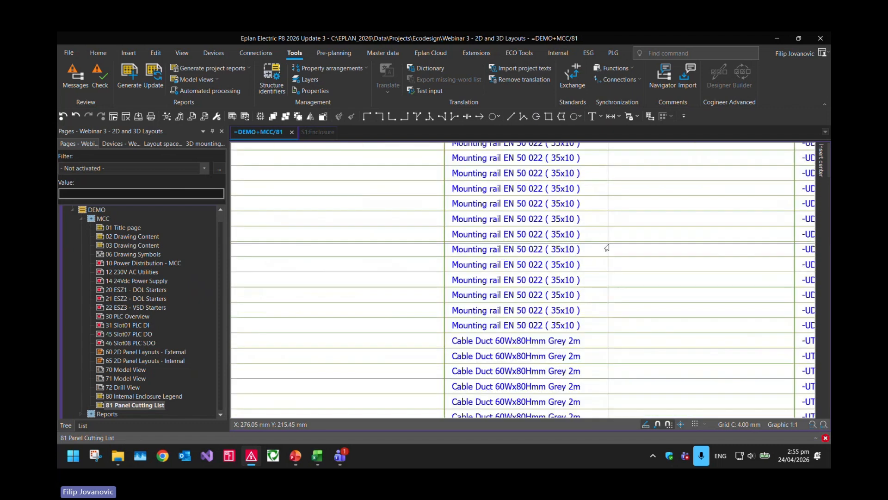
pyautogui.moveTo(591, 349); pyautogui.dragTo(395, 350, button='middle')
pyautogui.scroll(-3, 398, 352)
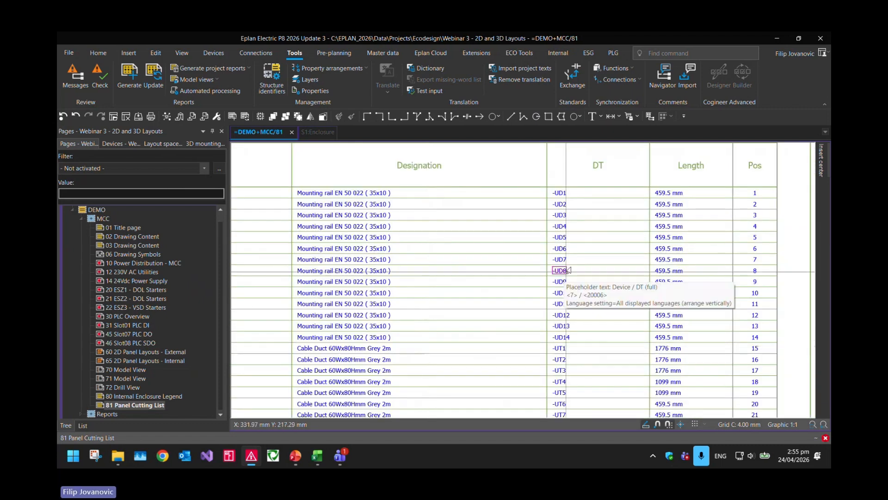
pyautogui.scroll(3, 599, 242)
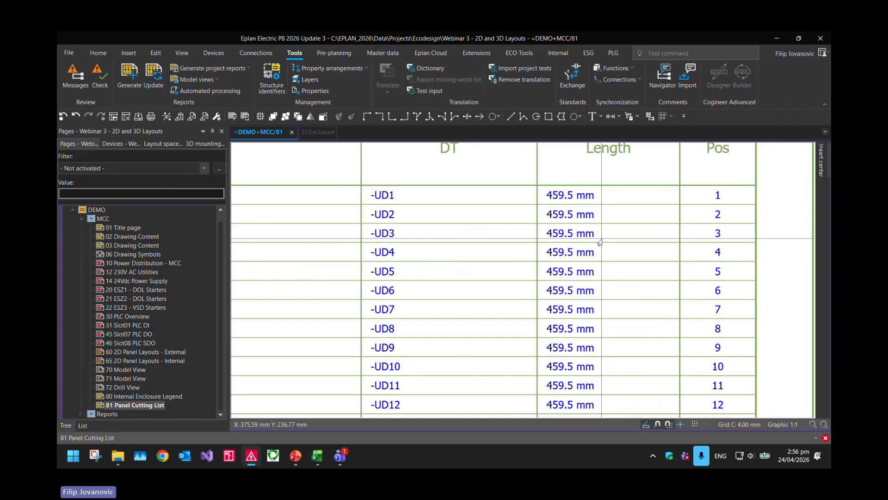
pyautogui.scroll(-6, 599, 242)
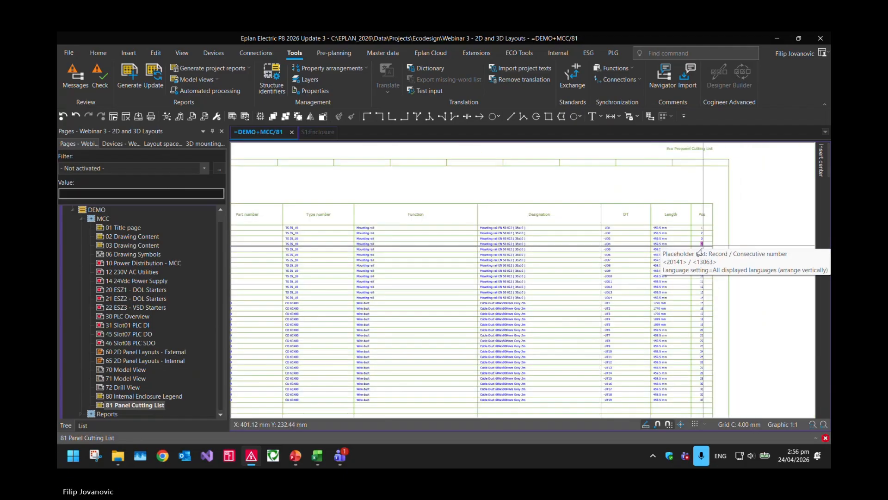